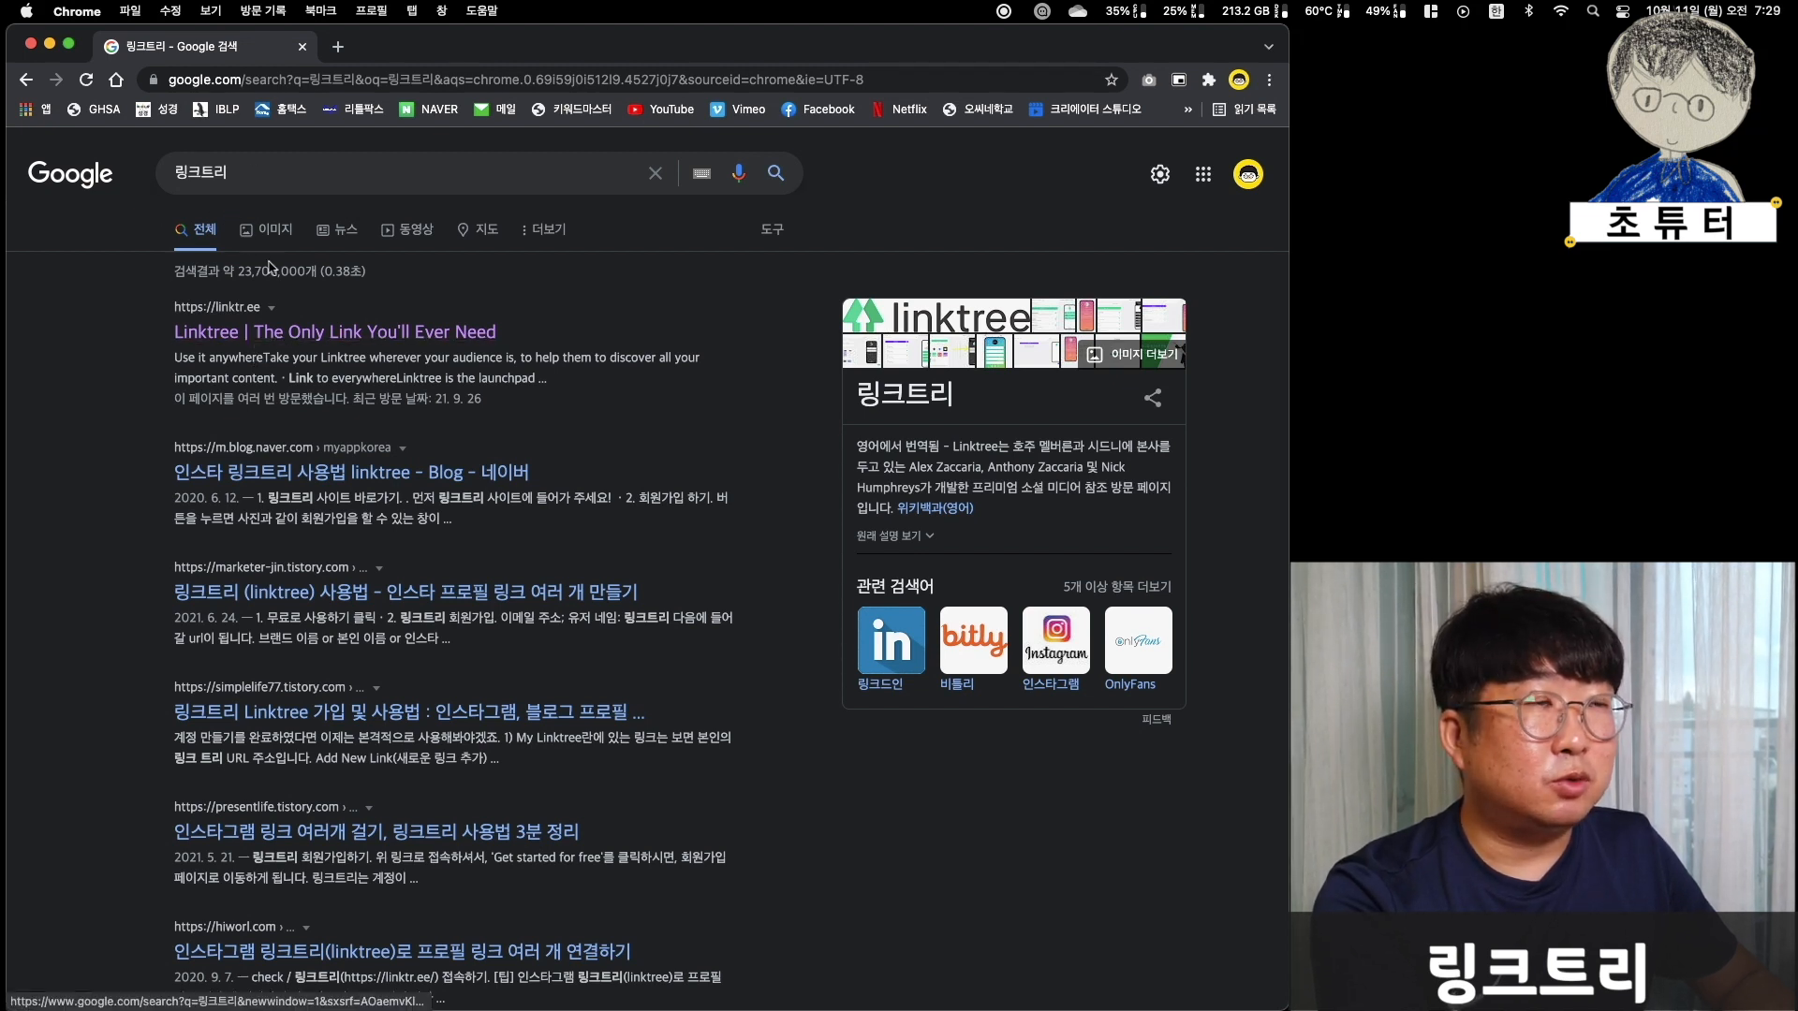
- Open the official Linktree site and sign up for a free account with username photo.or.alive, the email address, a password and accepted terms
click(312, 347)
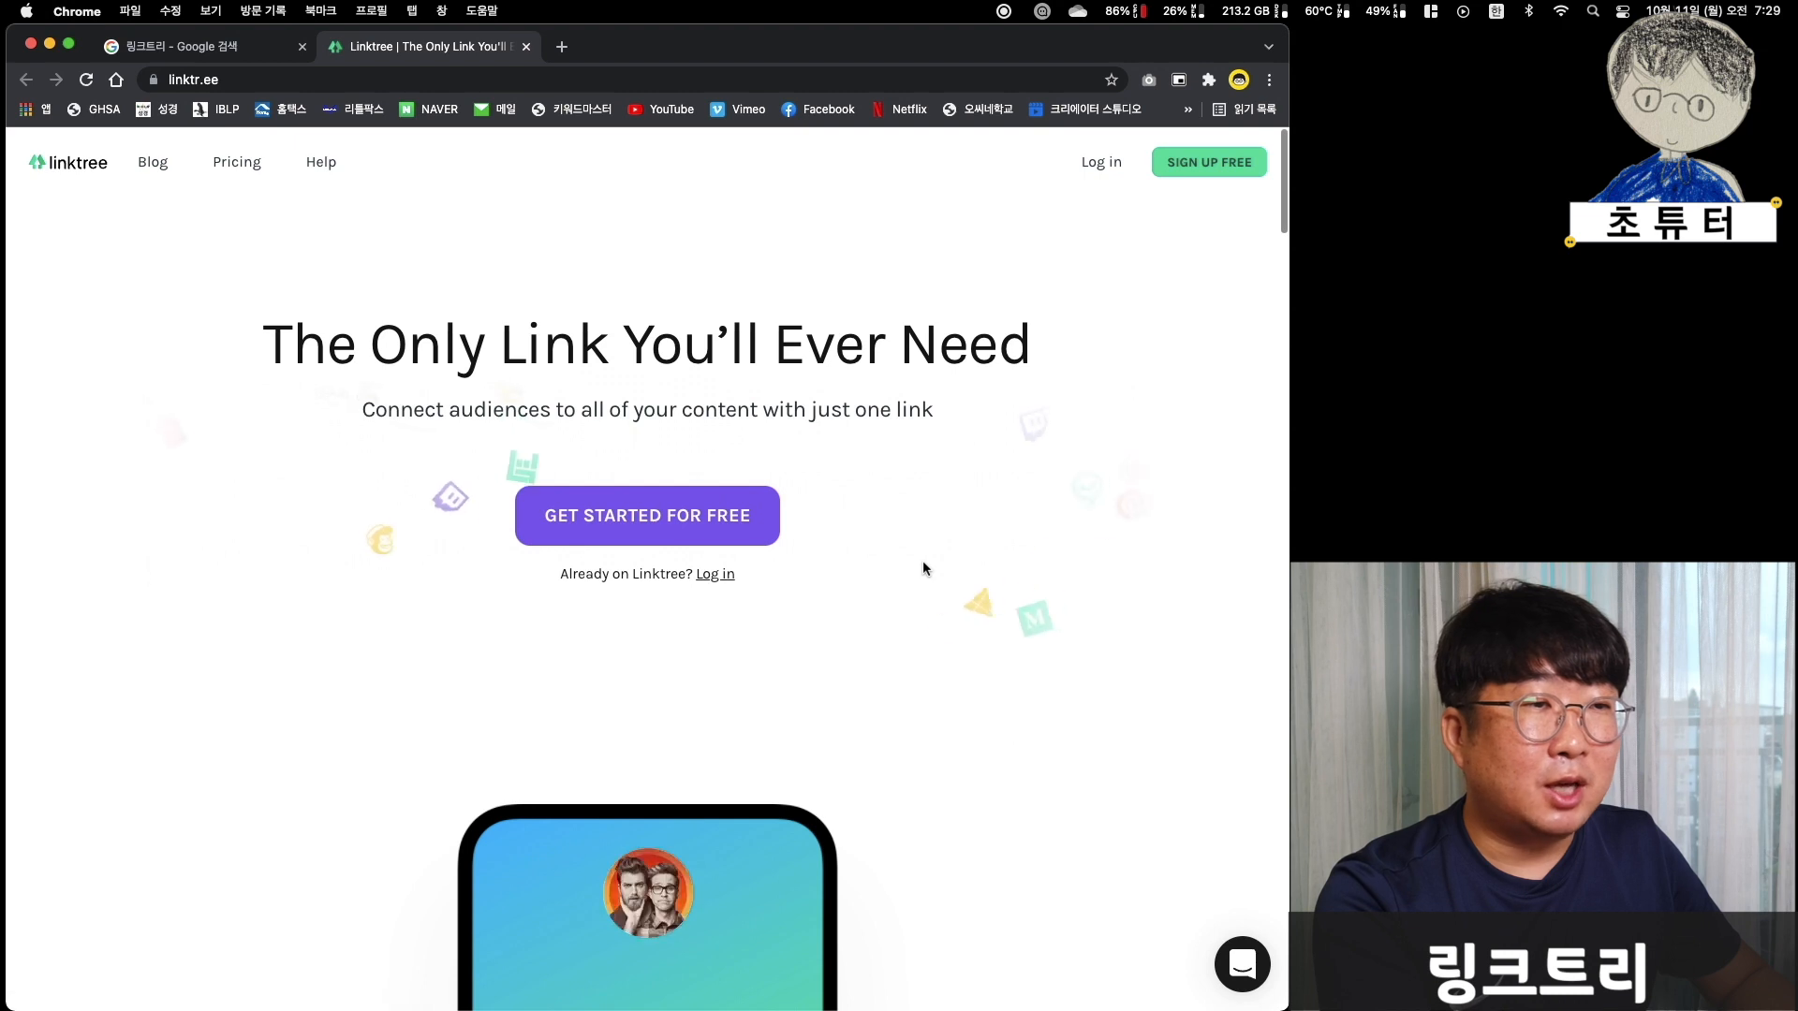
click(687, 531)
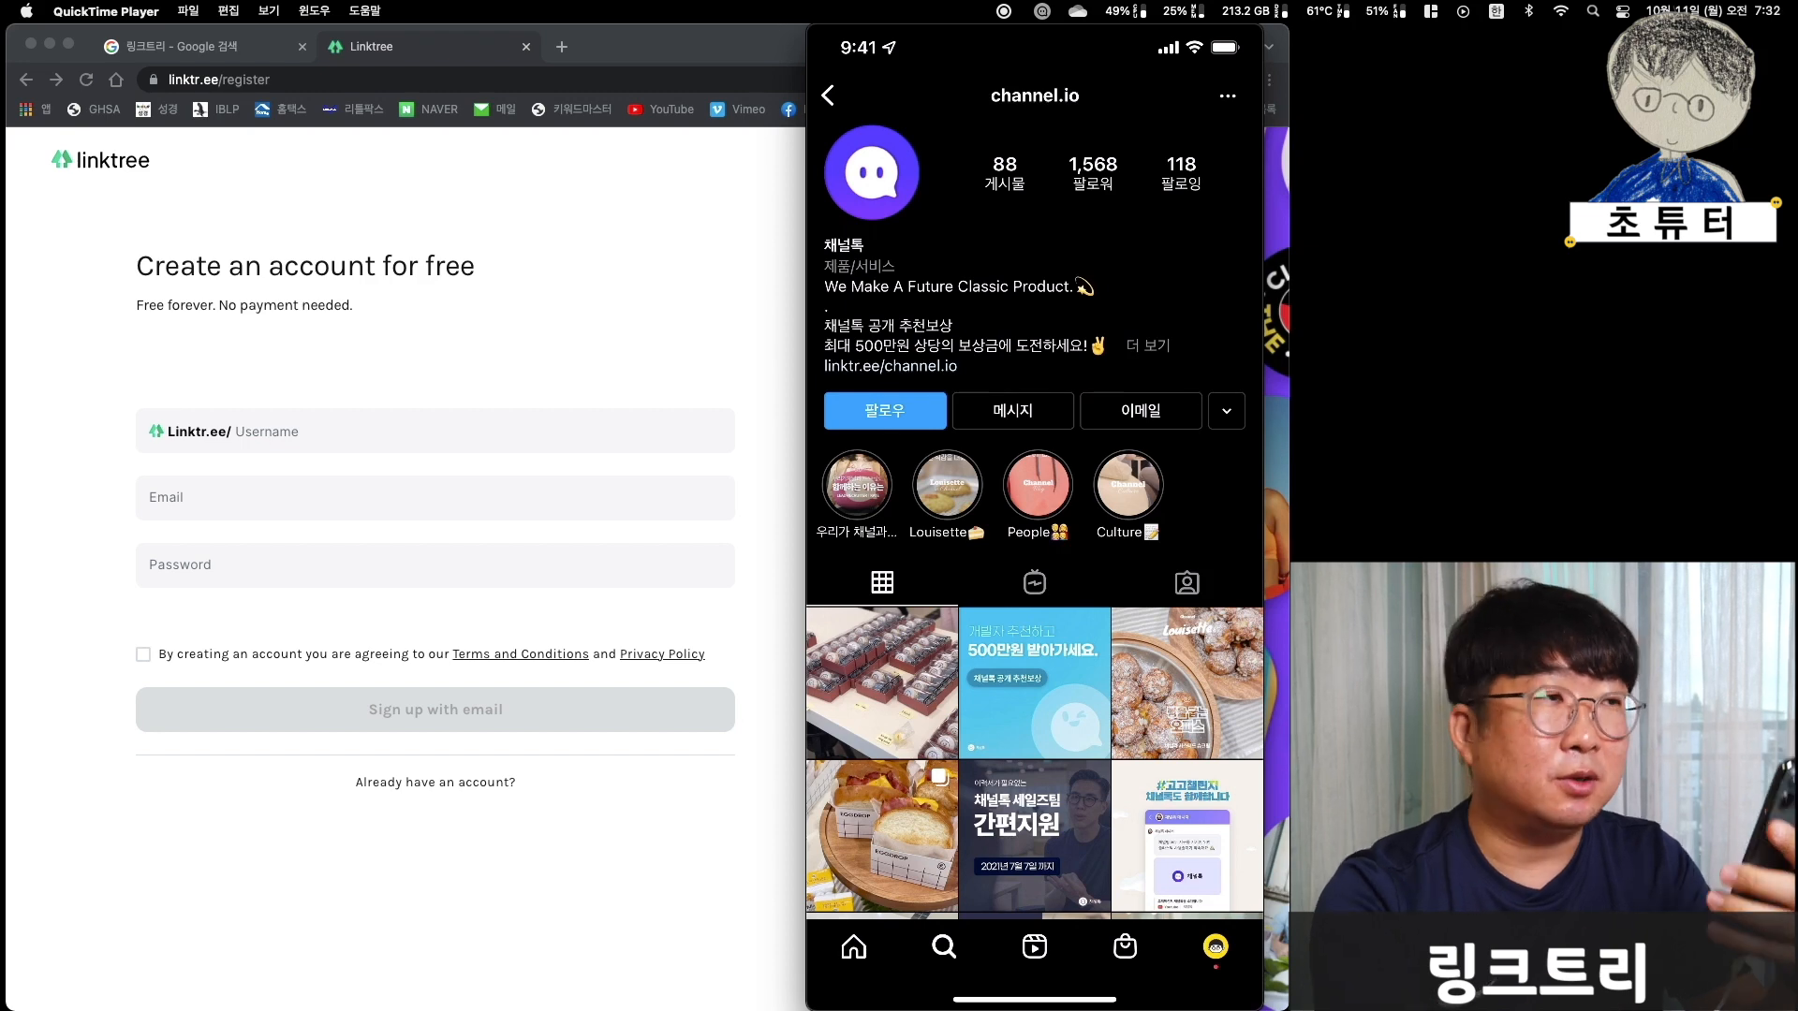
click(208, 392)
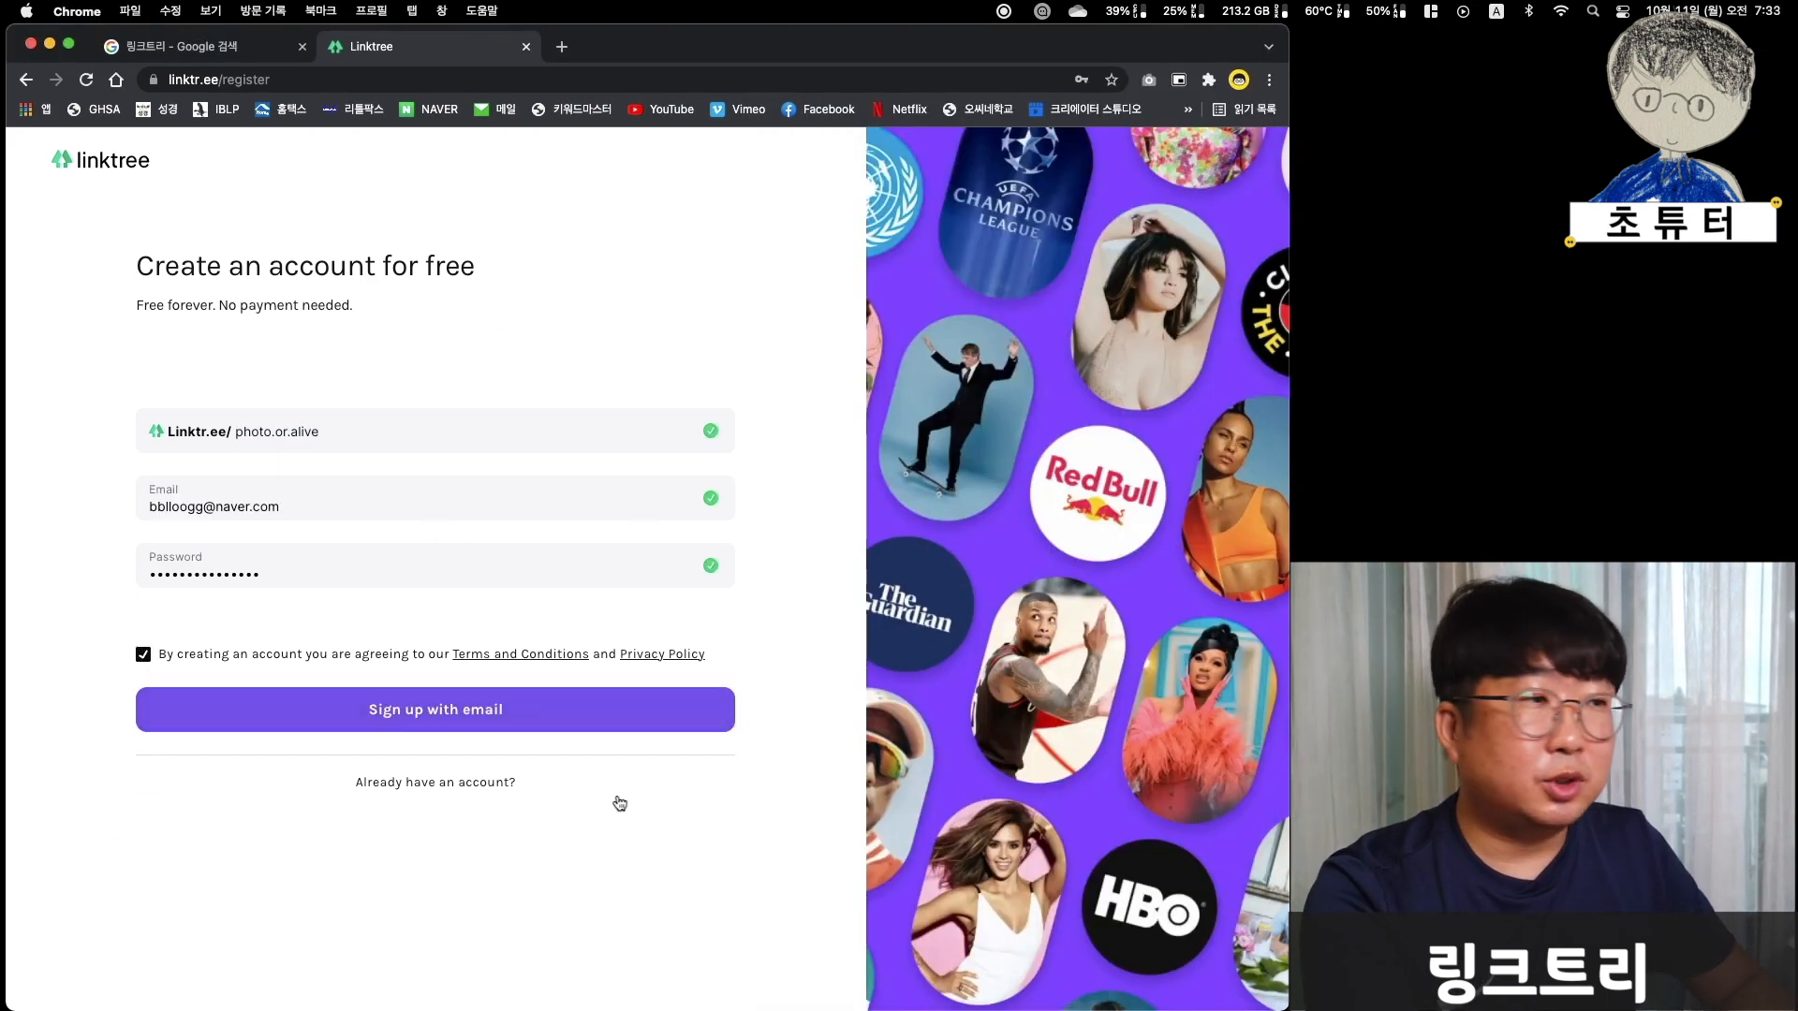
click(452, 716)
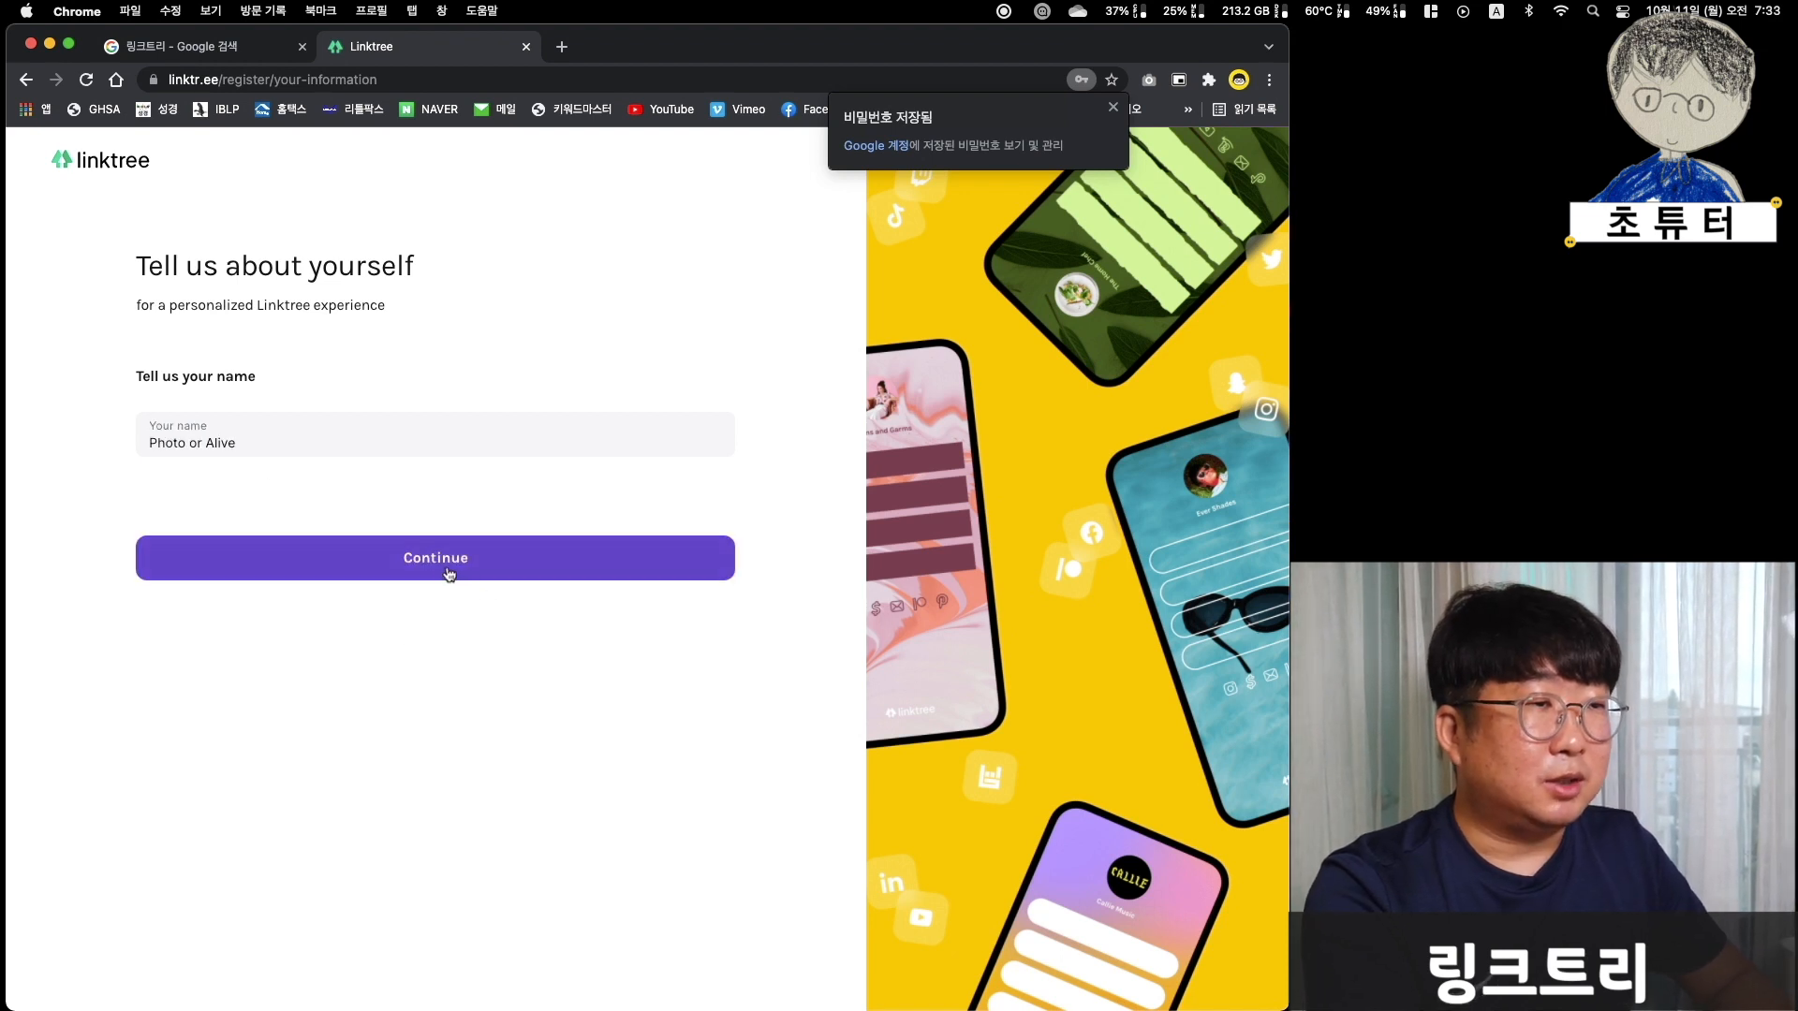
- Complete the personal information with the name Photo or Alive and the Creative category, pass the reCAPTCHA check and continue
click(448, 566)
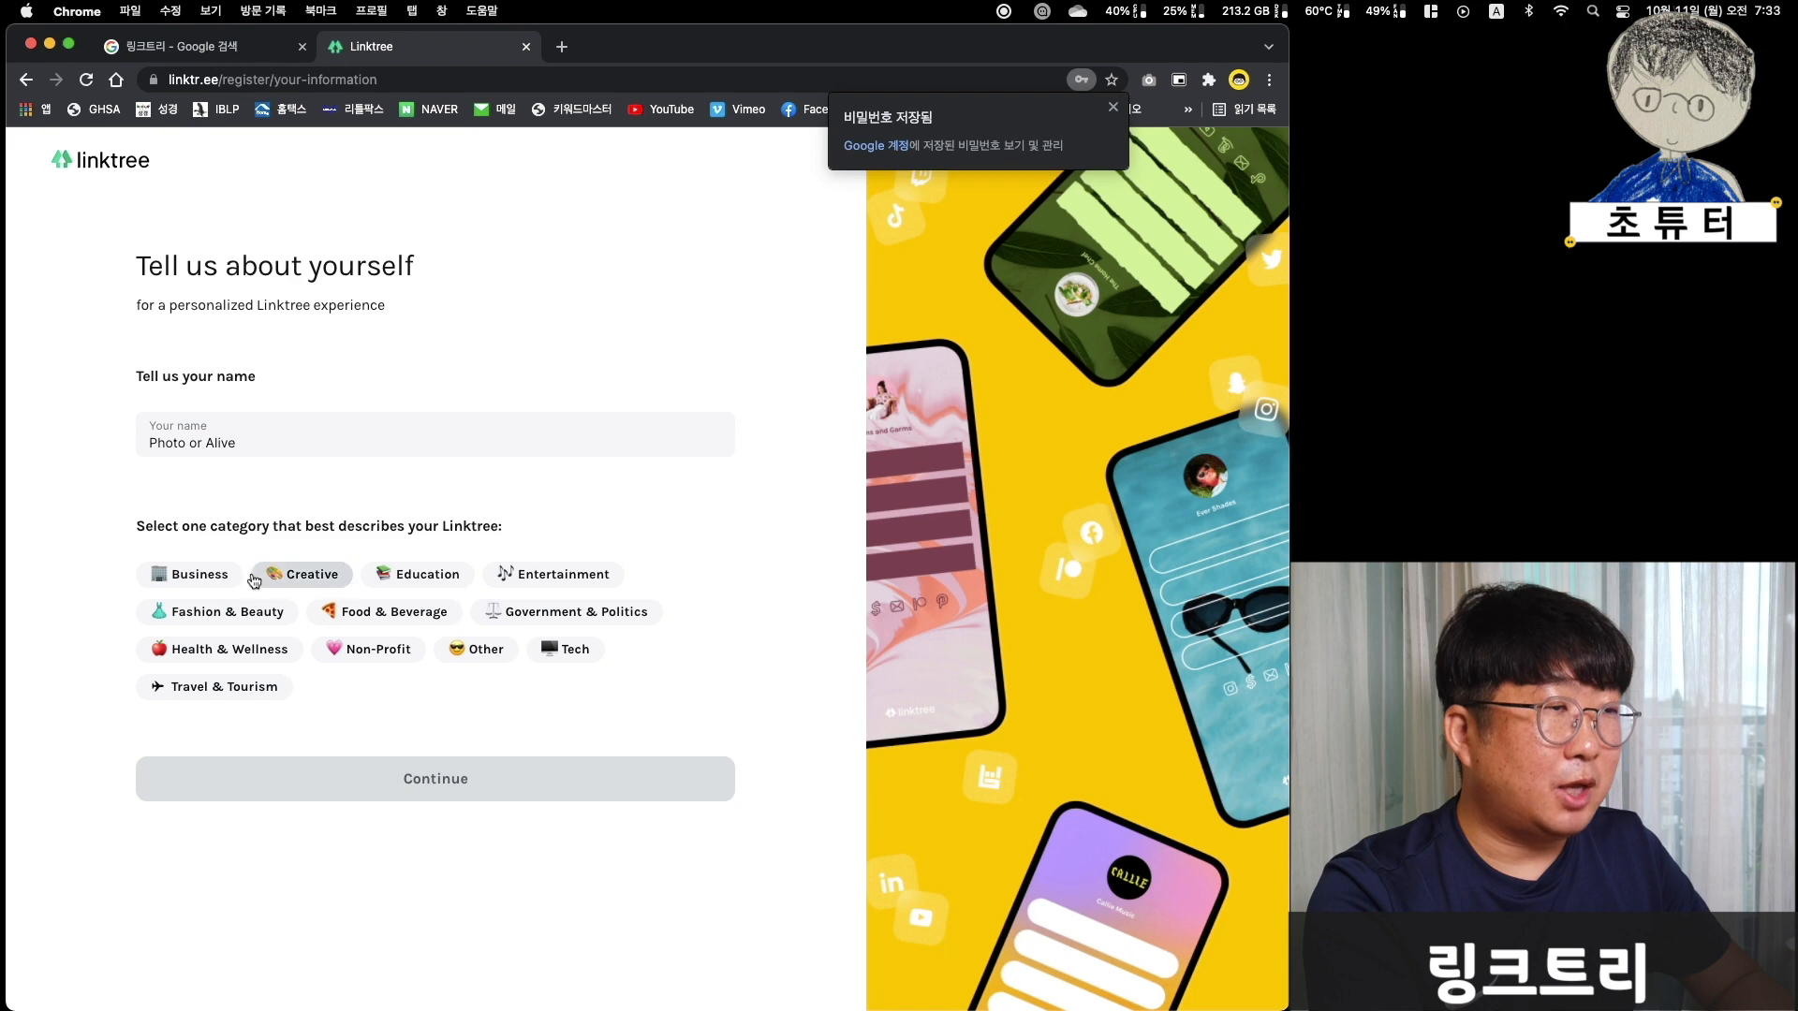
click(313, 580)
scroll(312, 581, down, 3)
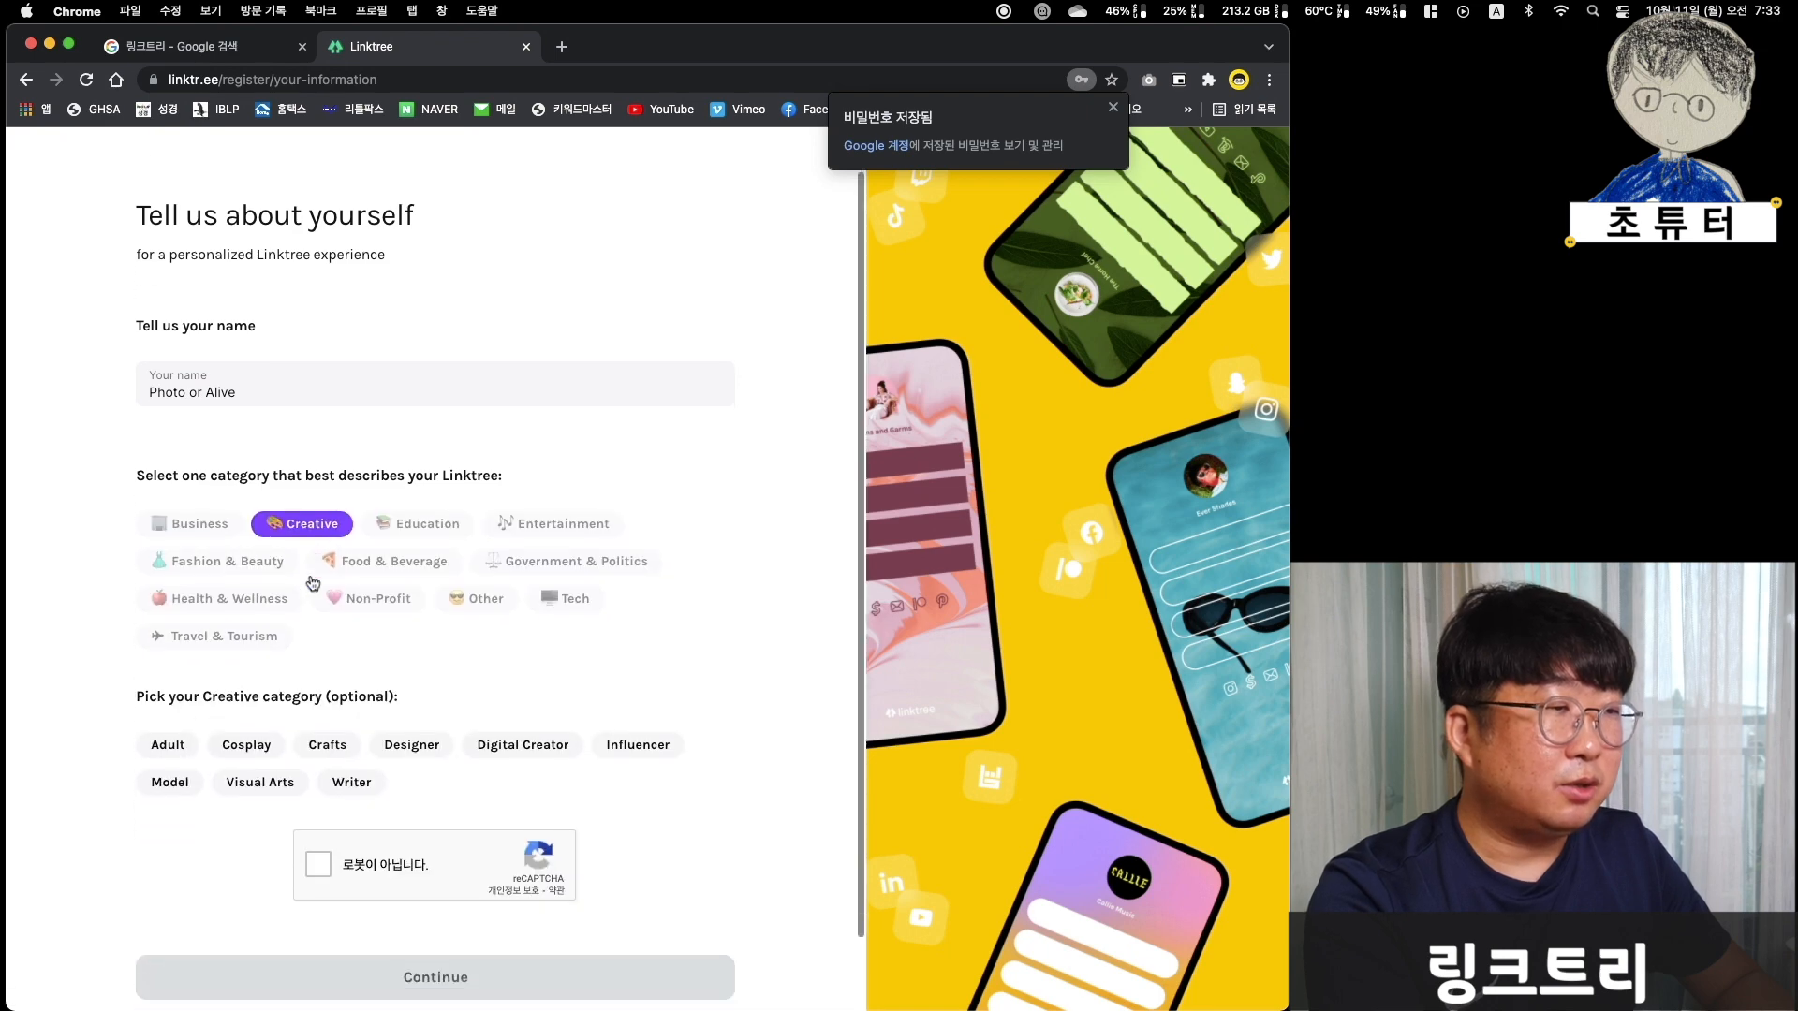
click(320, 785)
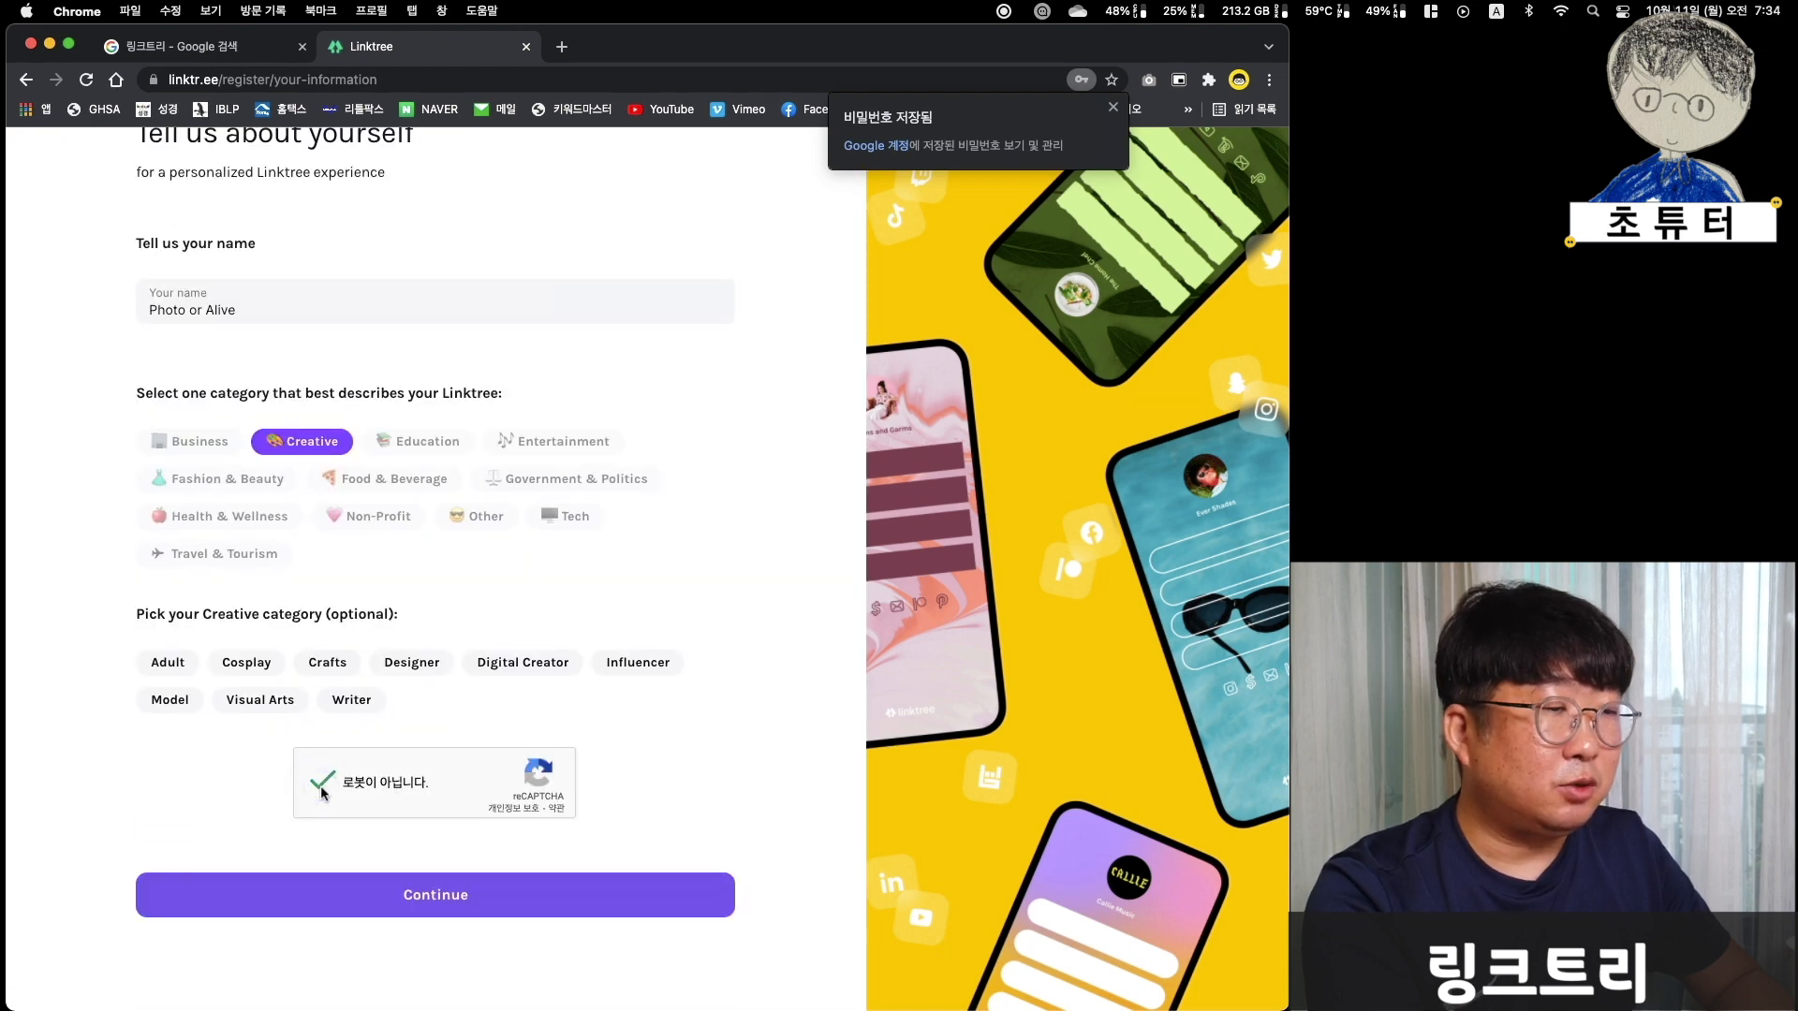
click(451, 895)
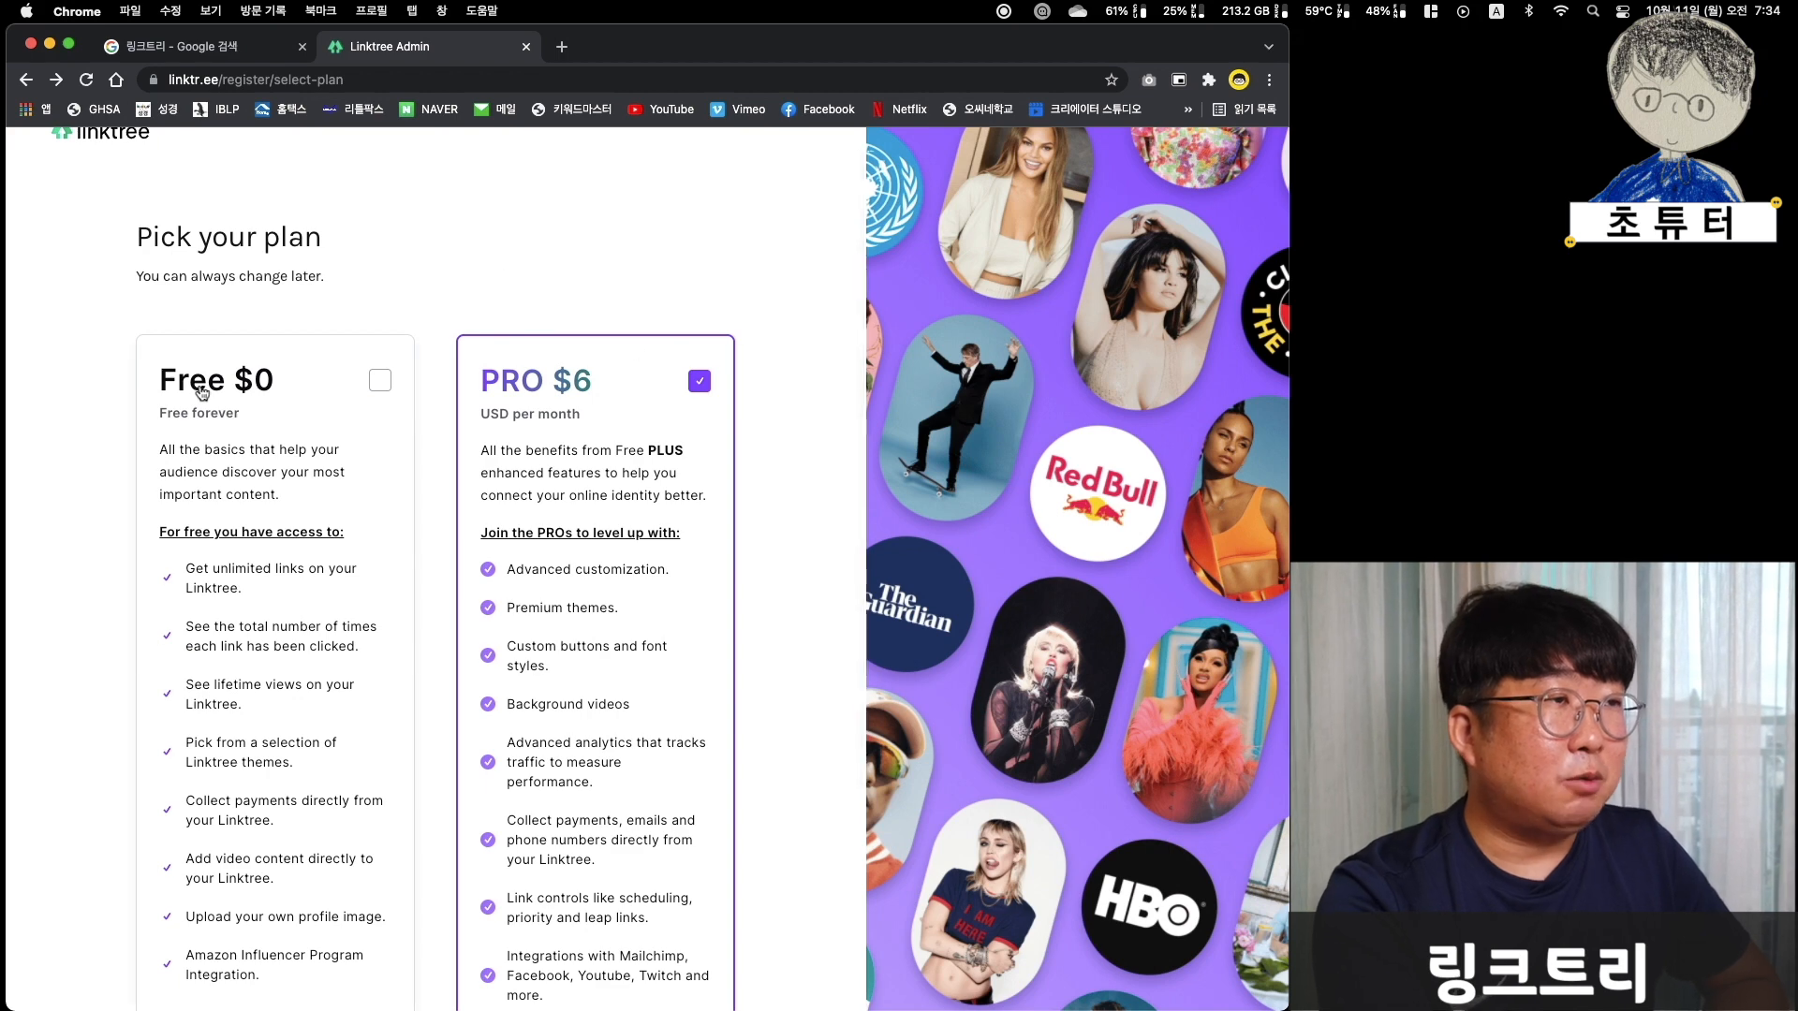
- Compare the Free and PRO plans and continue the registration with the Free $0 plan
click(379, 381)
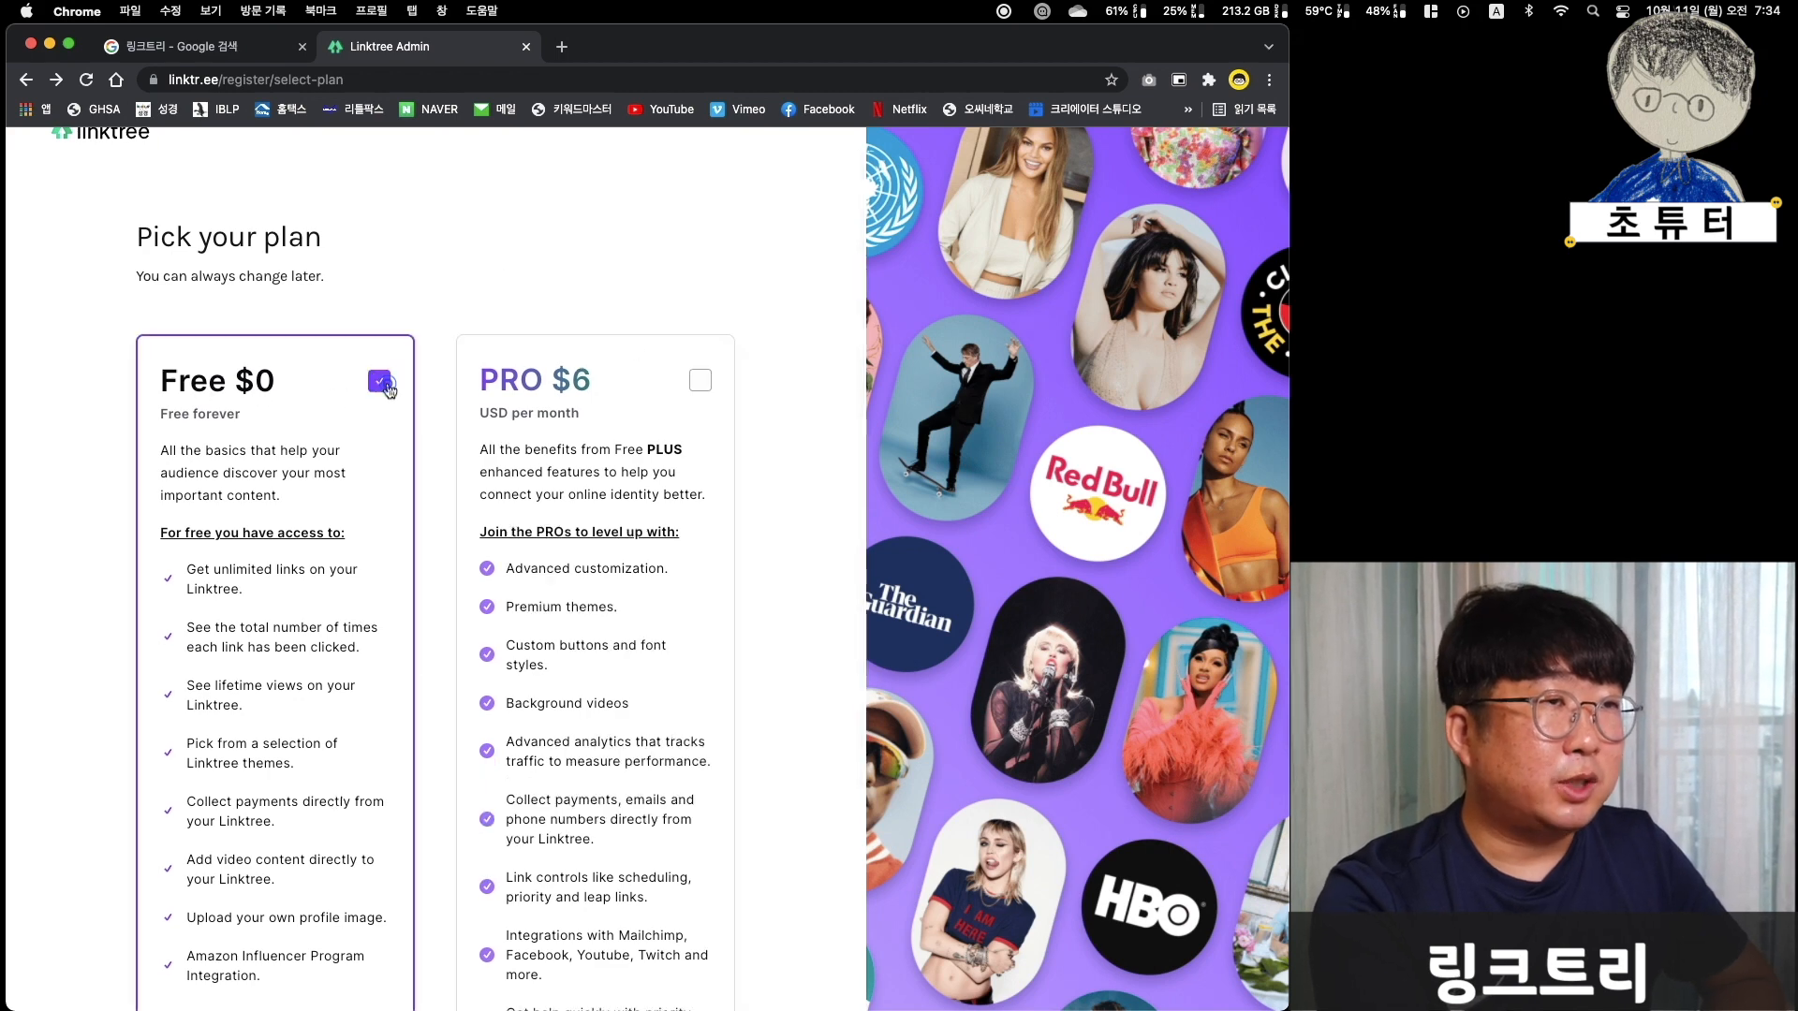
click(699, 380)
scroll(543, 444, down, 1)
scroll(543, 444, down, 2)
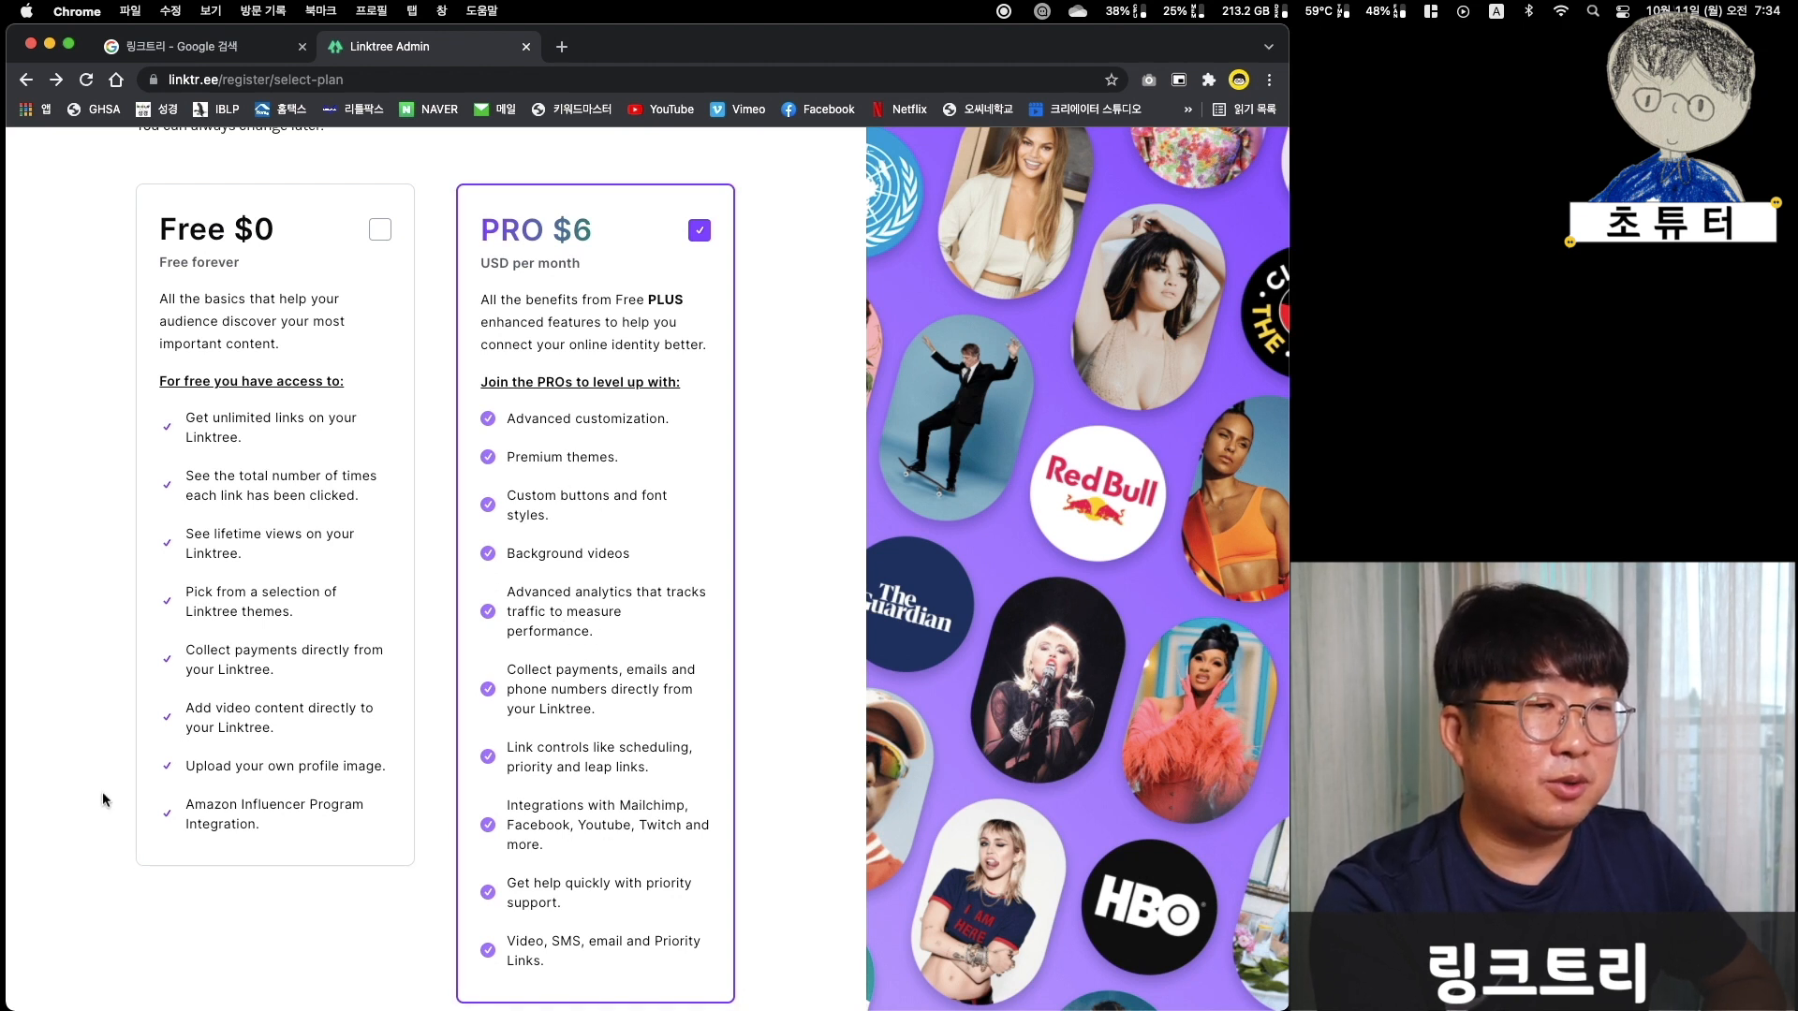
click(375, 236)
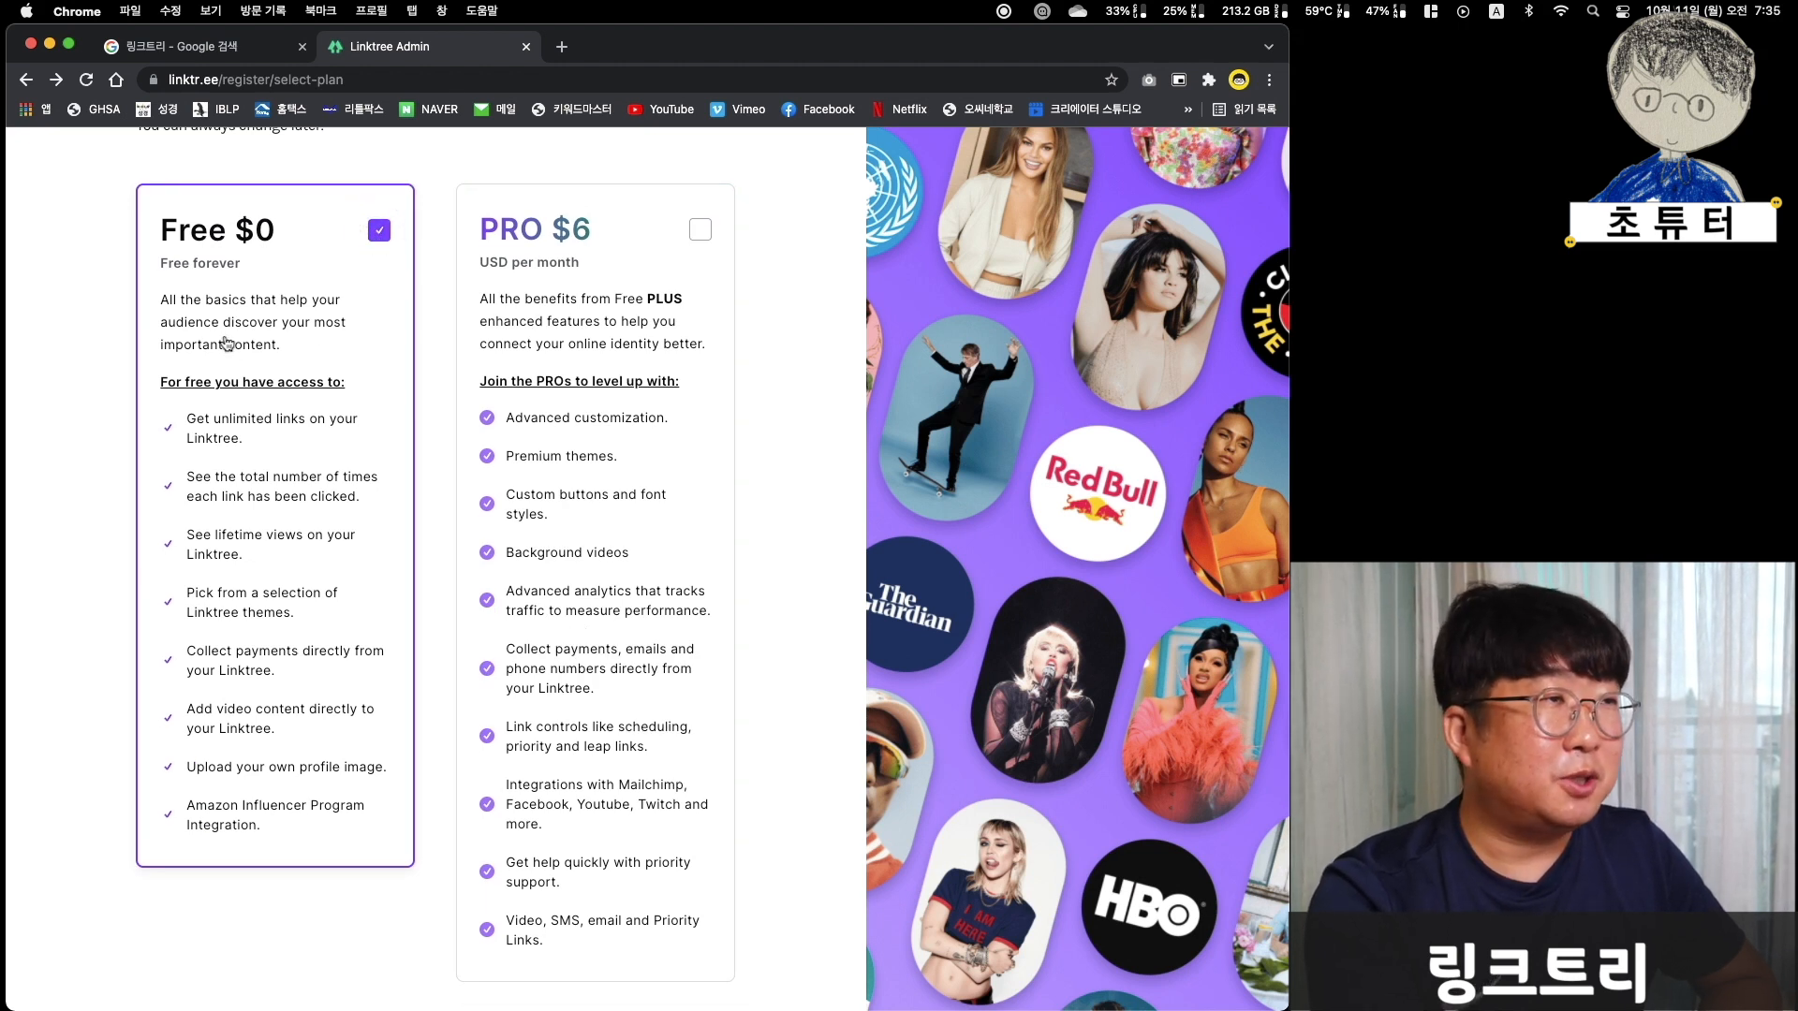
drag(159, 241, 281, 242)
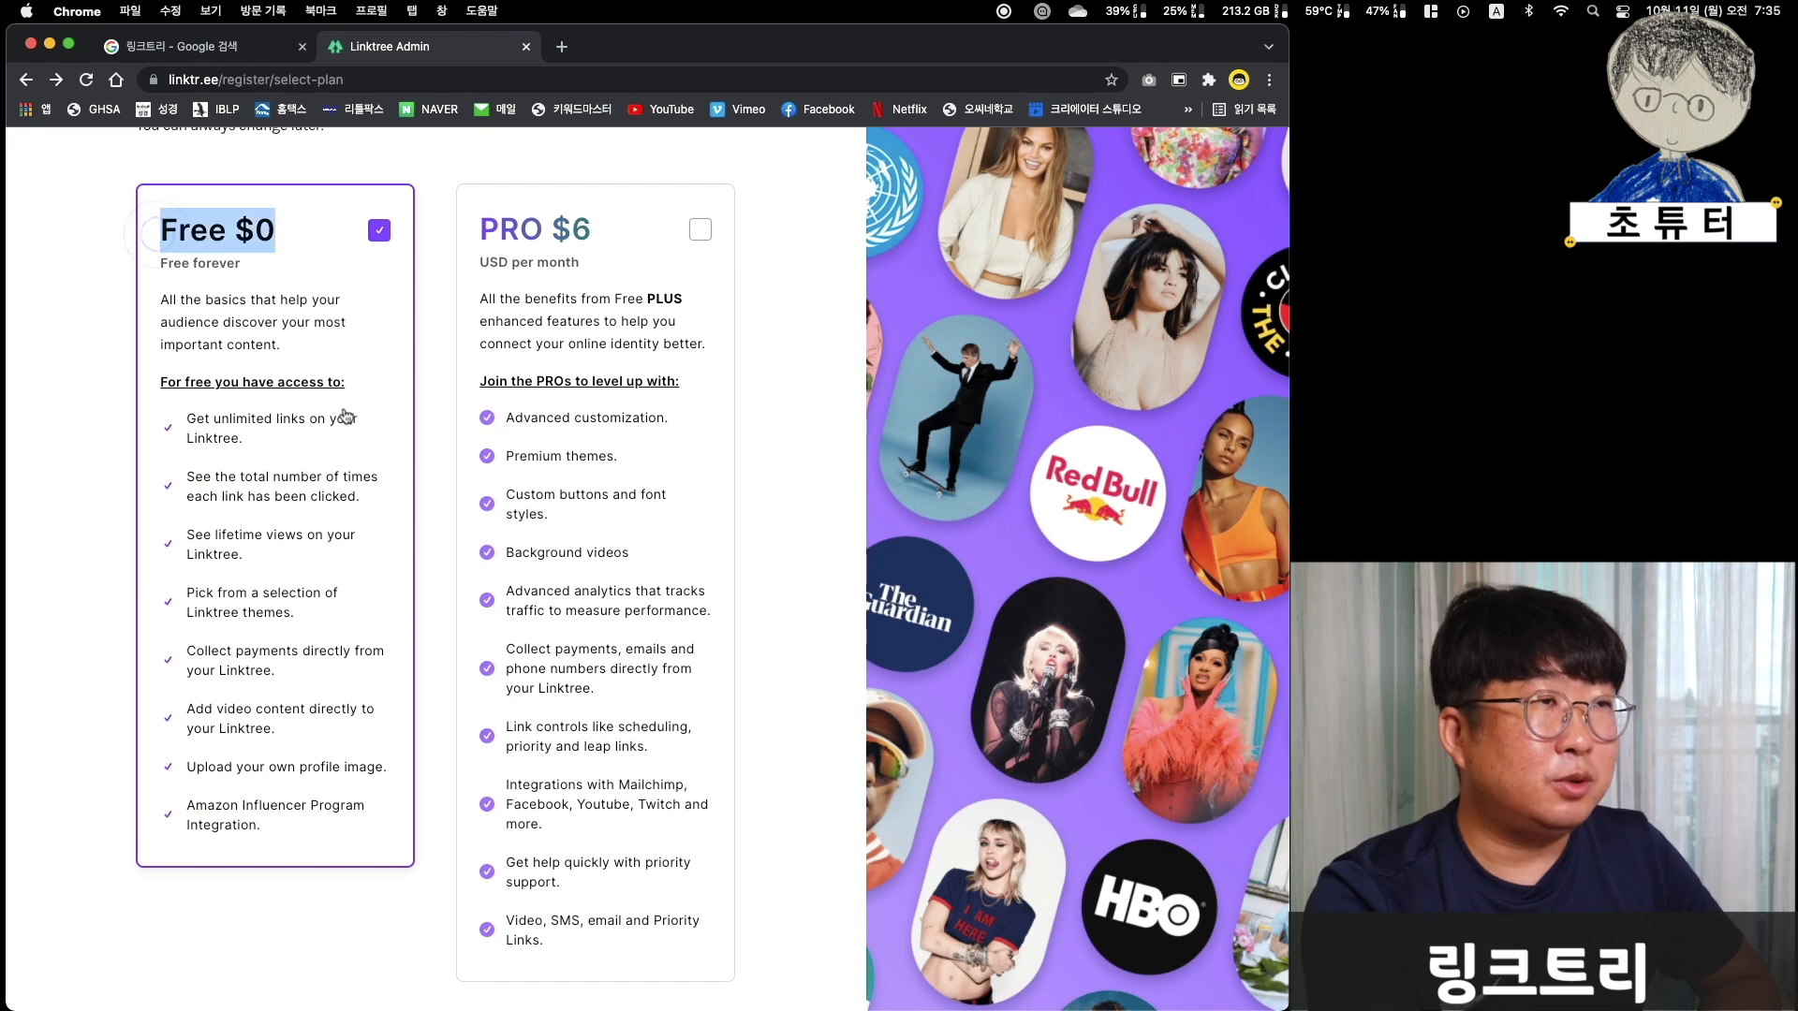
scroll(312, 486, down, 3)
click(470, 922)
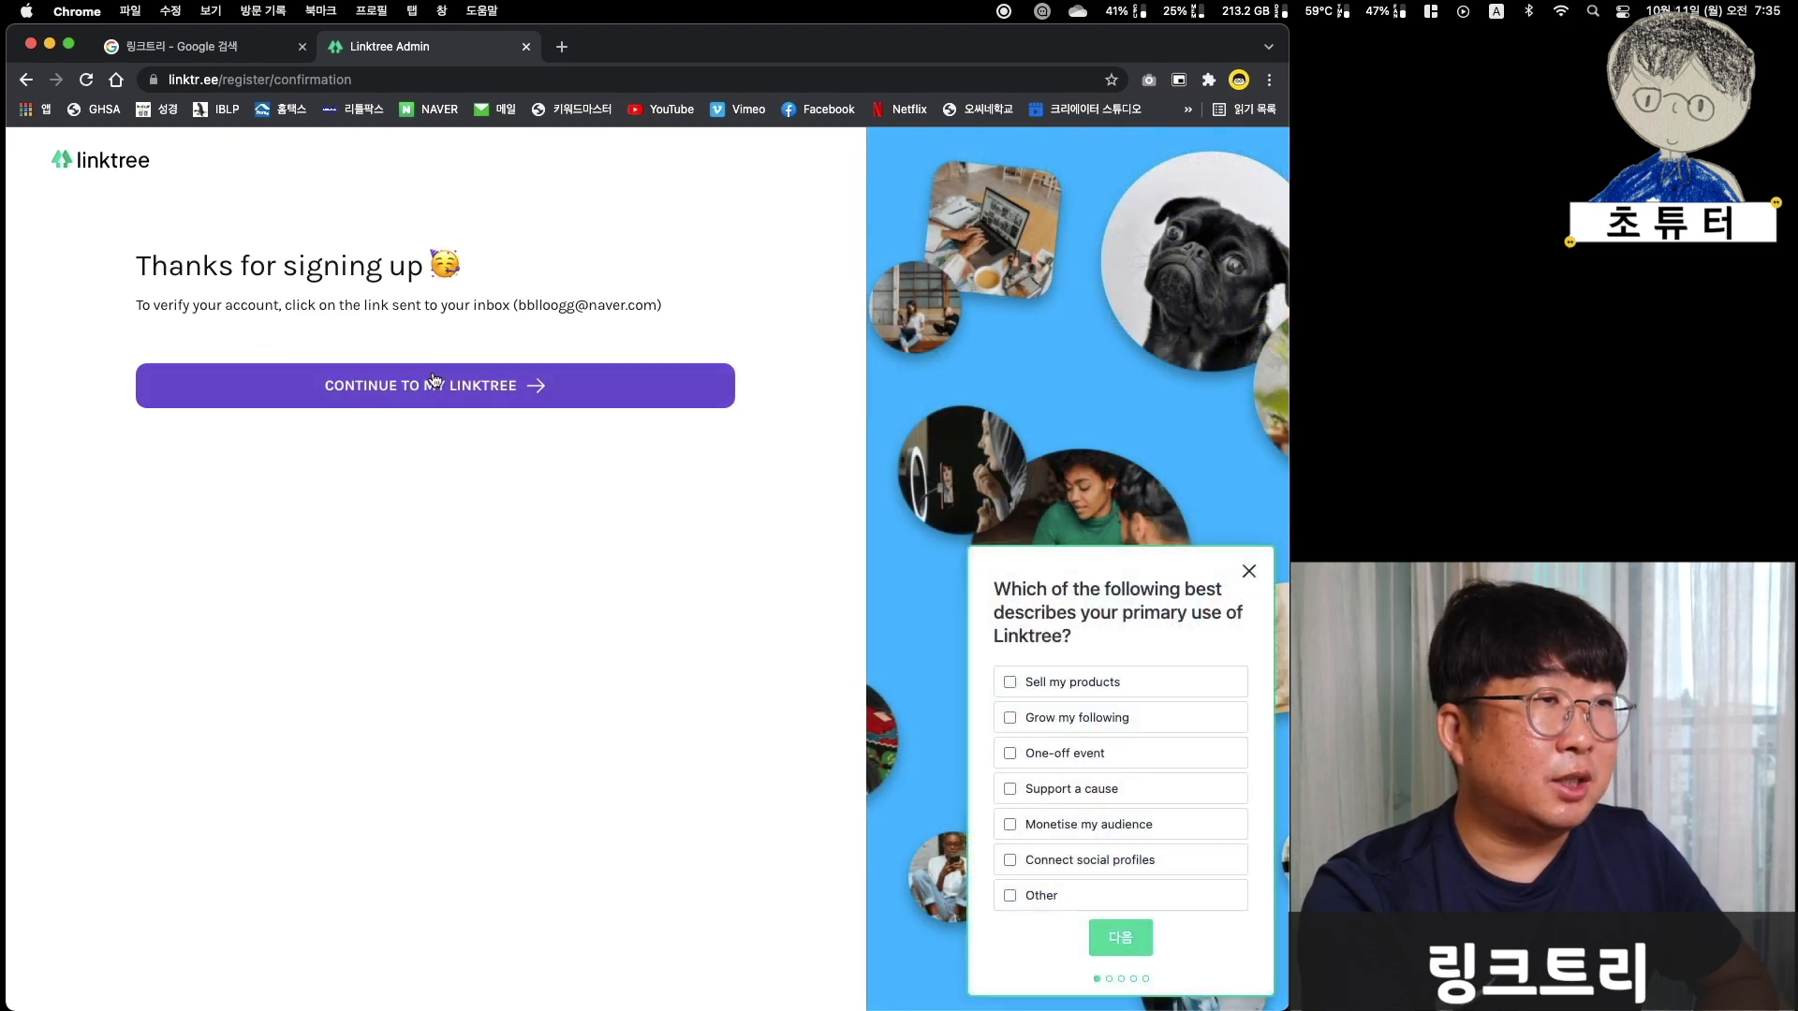
- Continue to the new Linktree, verify the account through the Linktree message in the NAVER inbox and proceed to the admin page
click(442, 400)
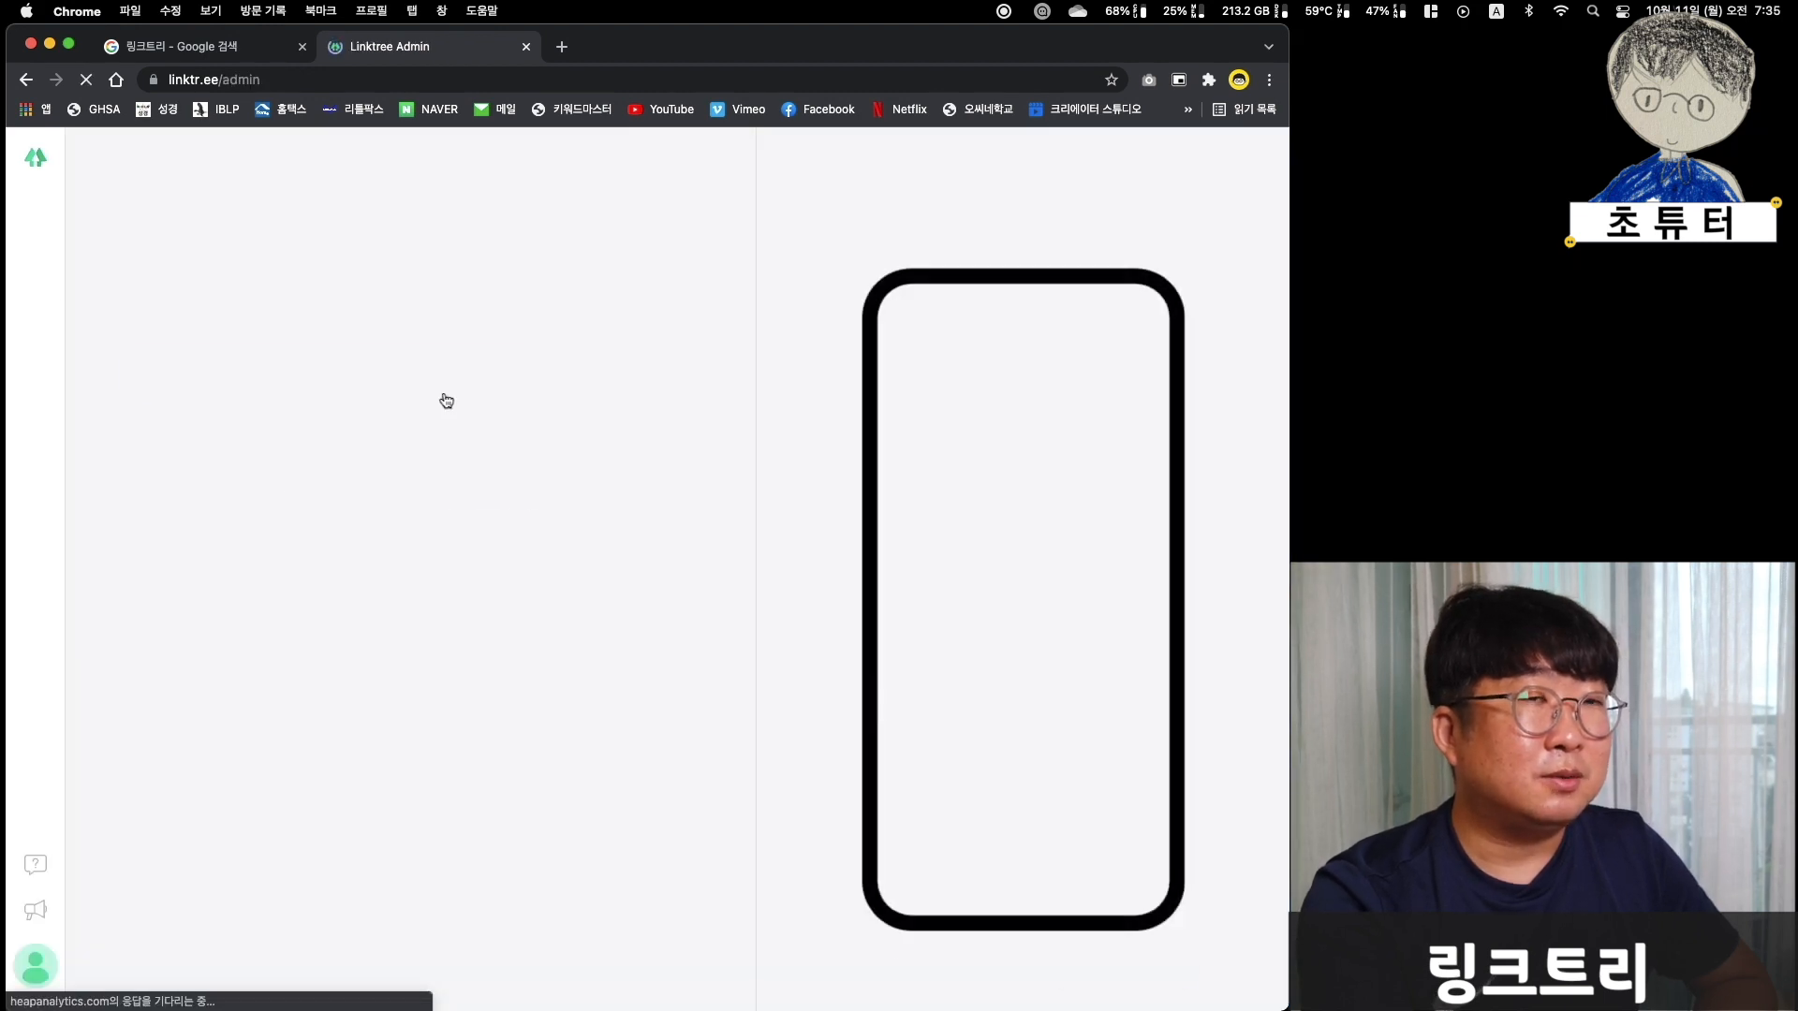
drag(139, 157, 781, 165)
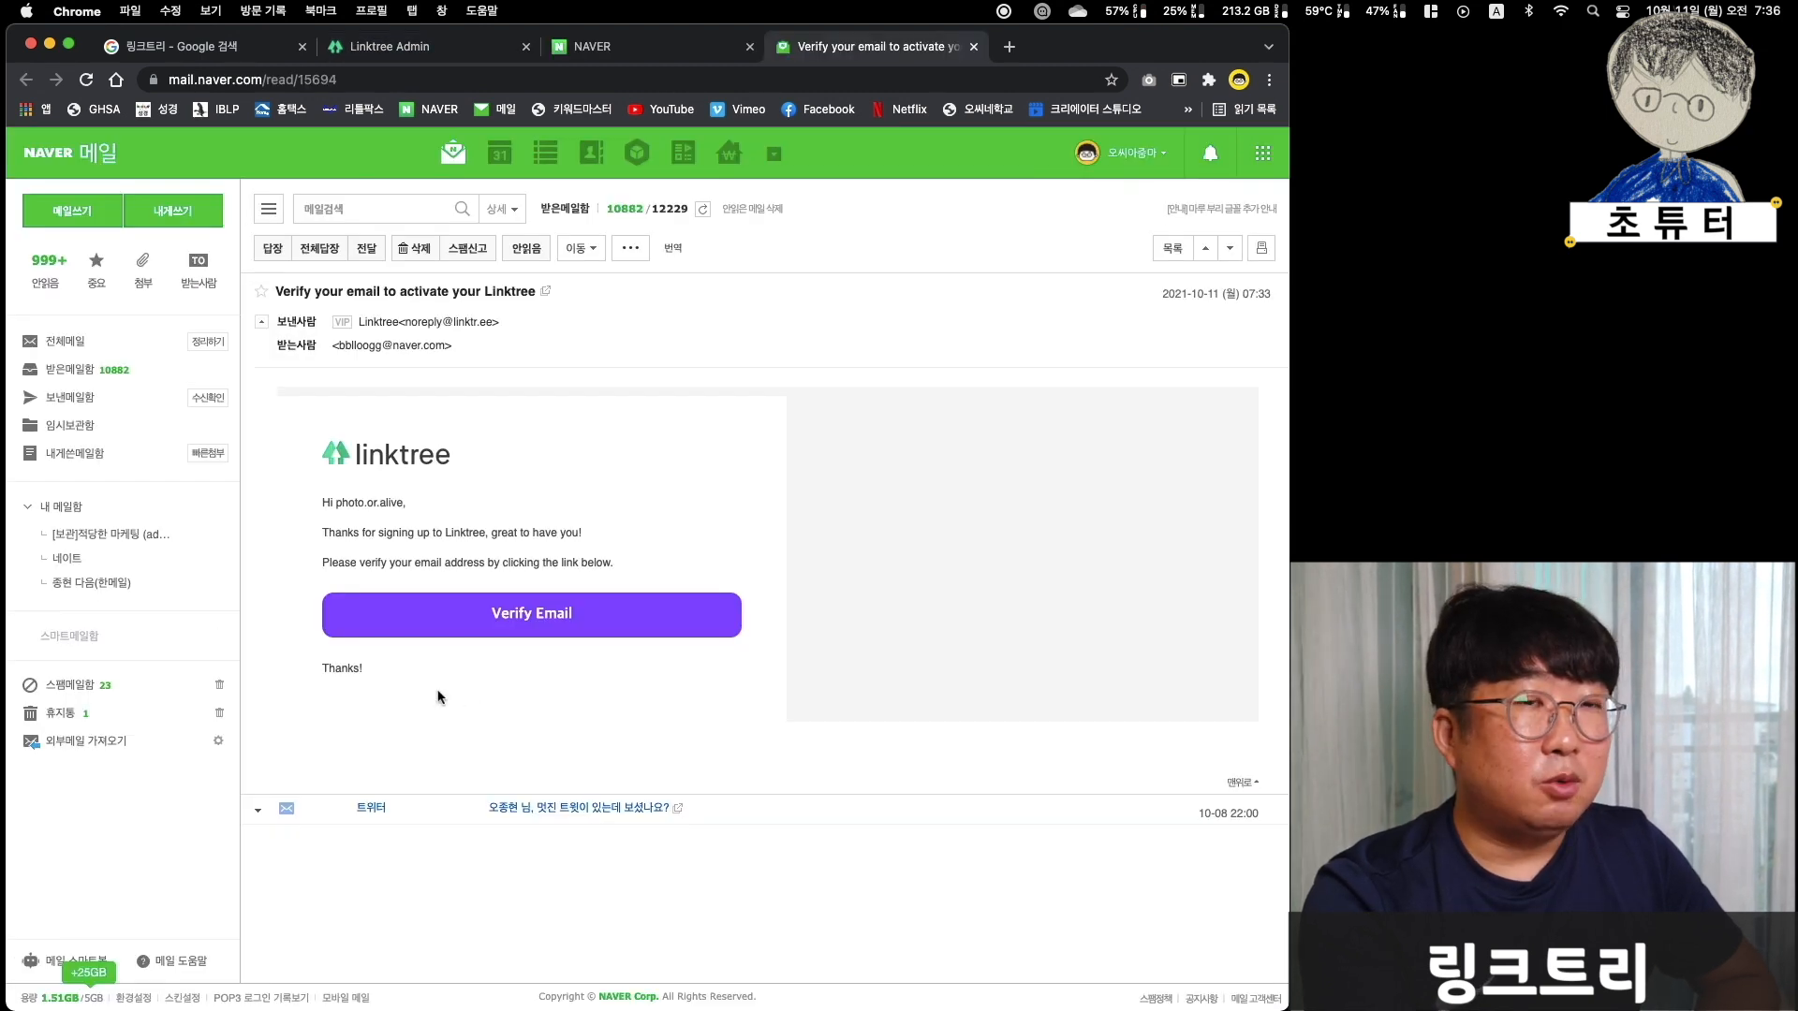
click(538, 629)
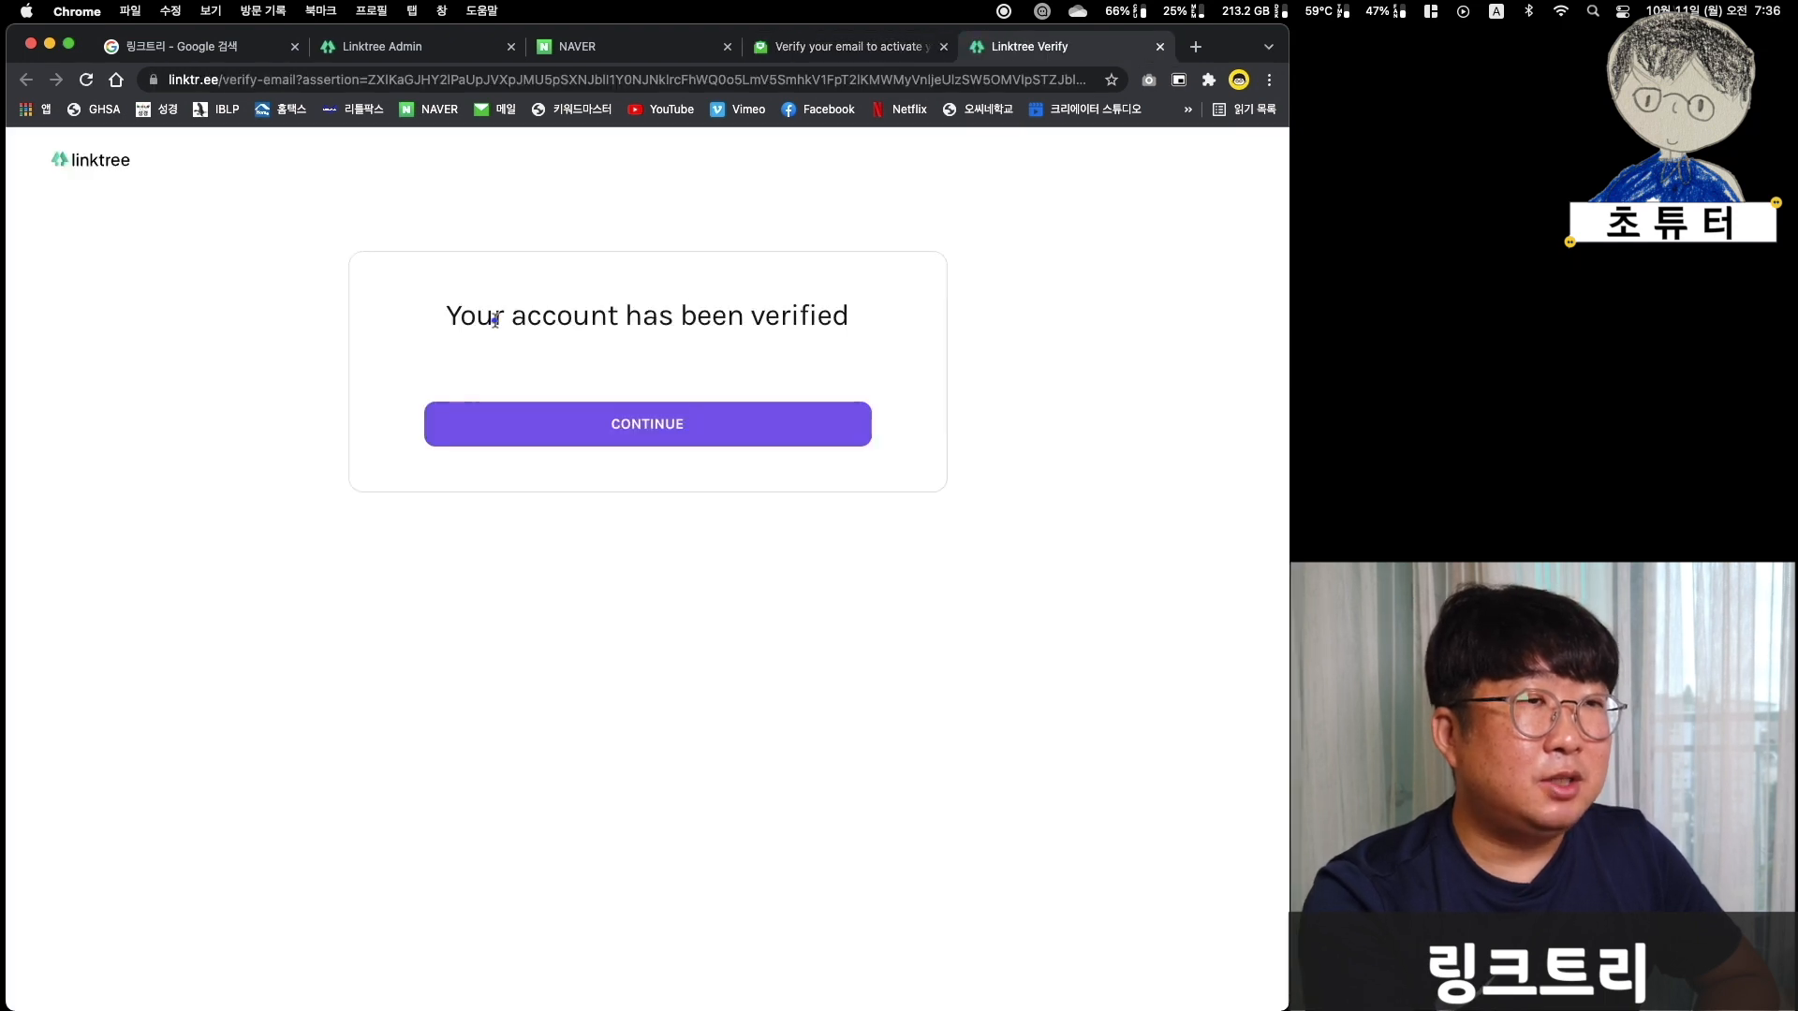
drag(493, 314, 702, 418)
click(695, 423)
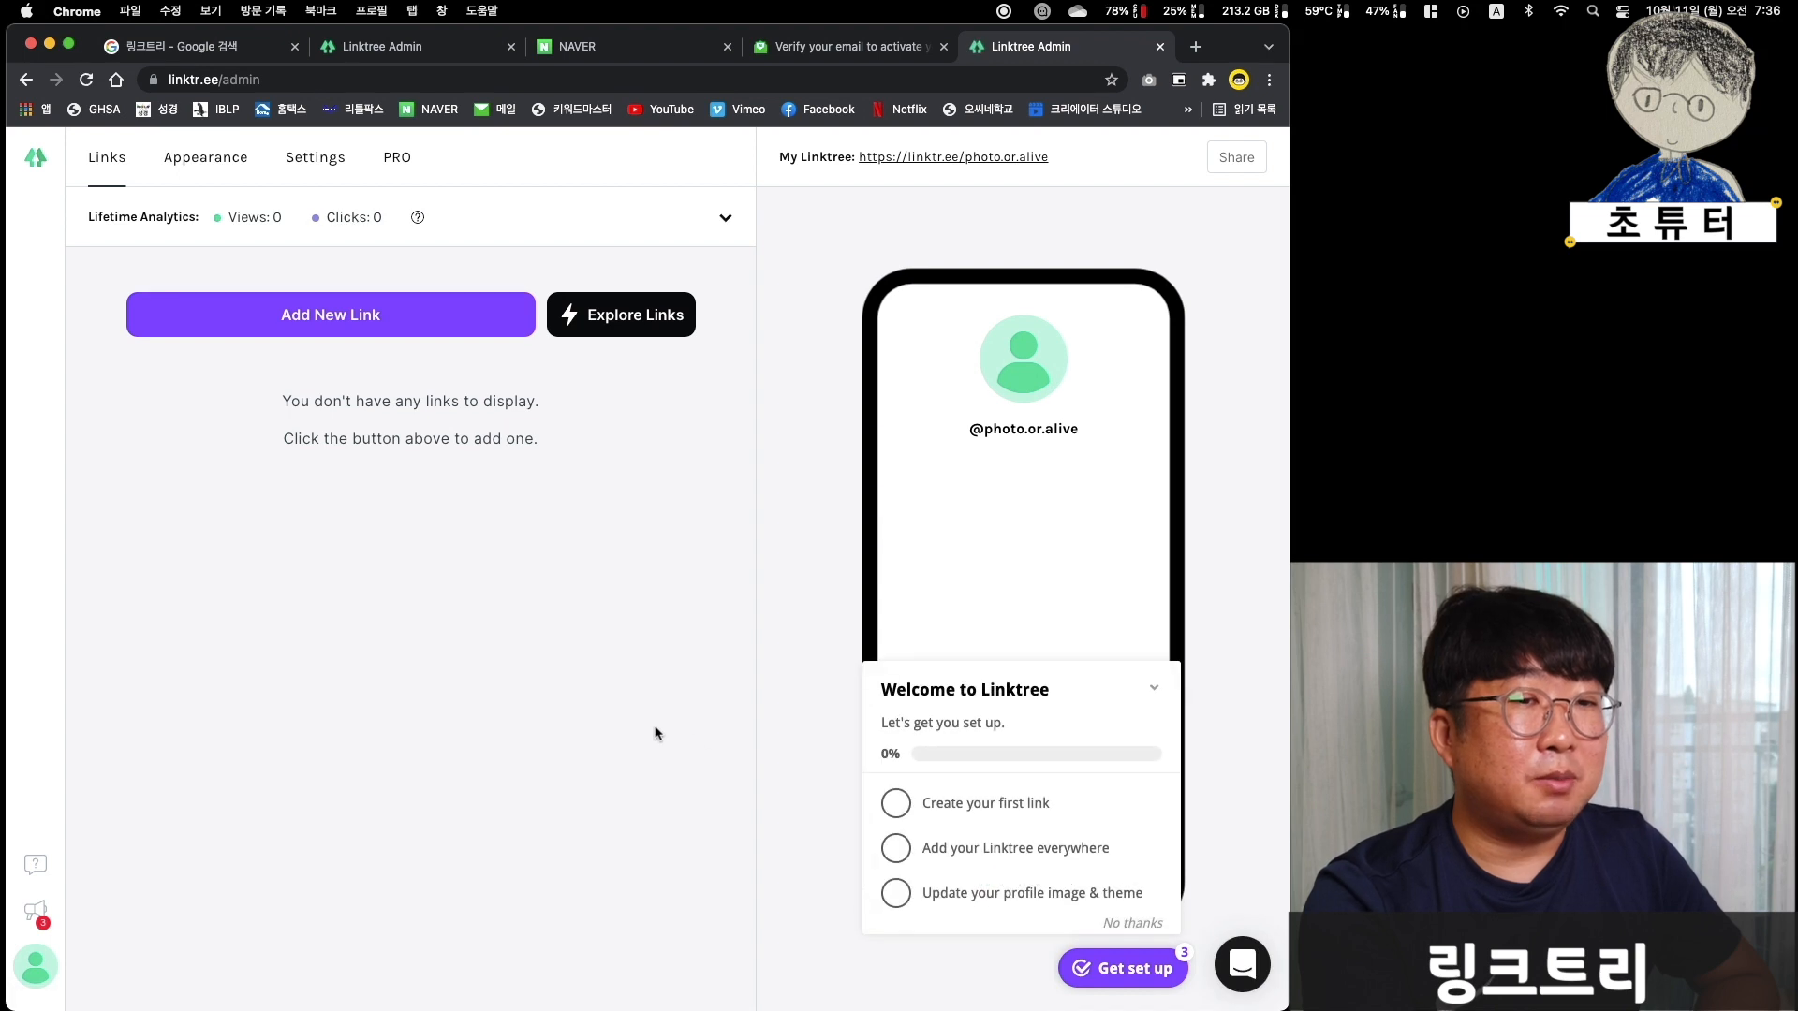
- Review the account verification notice in the earlier Linktree admin page, and return to the admin page of the verified account
key(super+2)
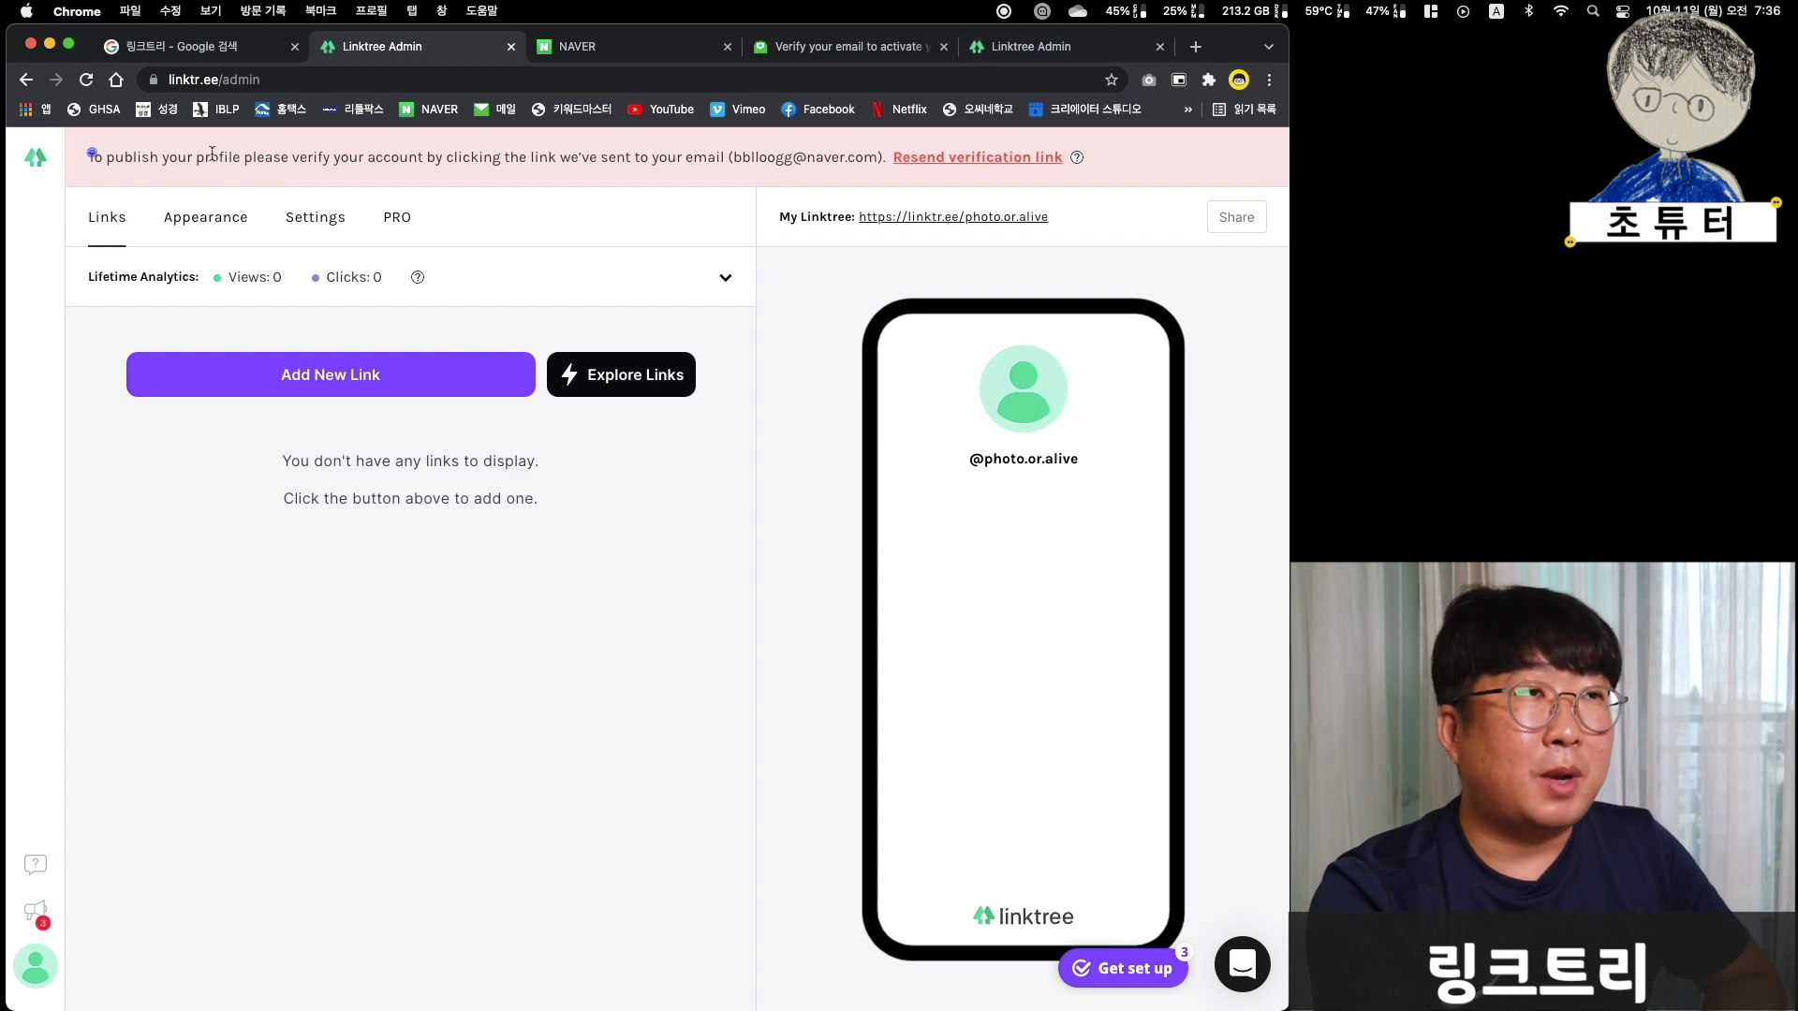
drag(89, 158, 636, 159)
click(1056, 46)
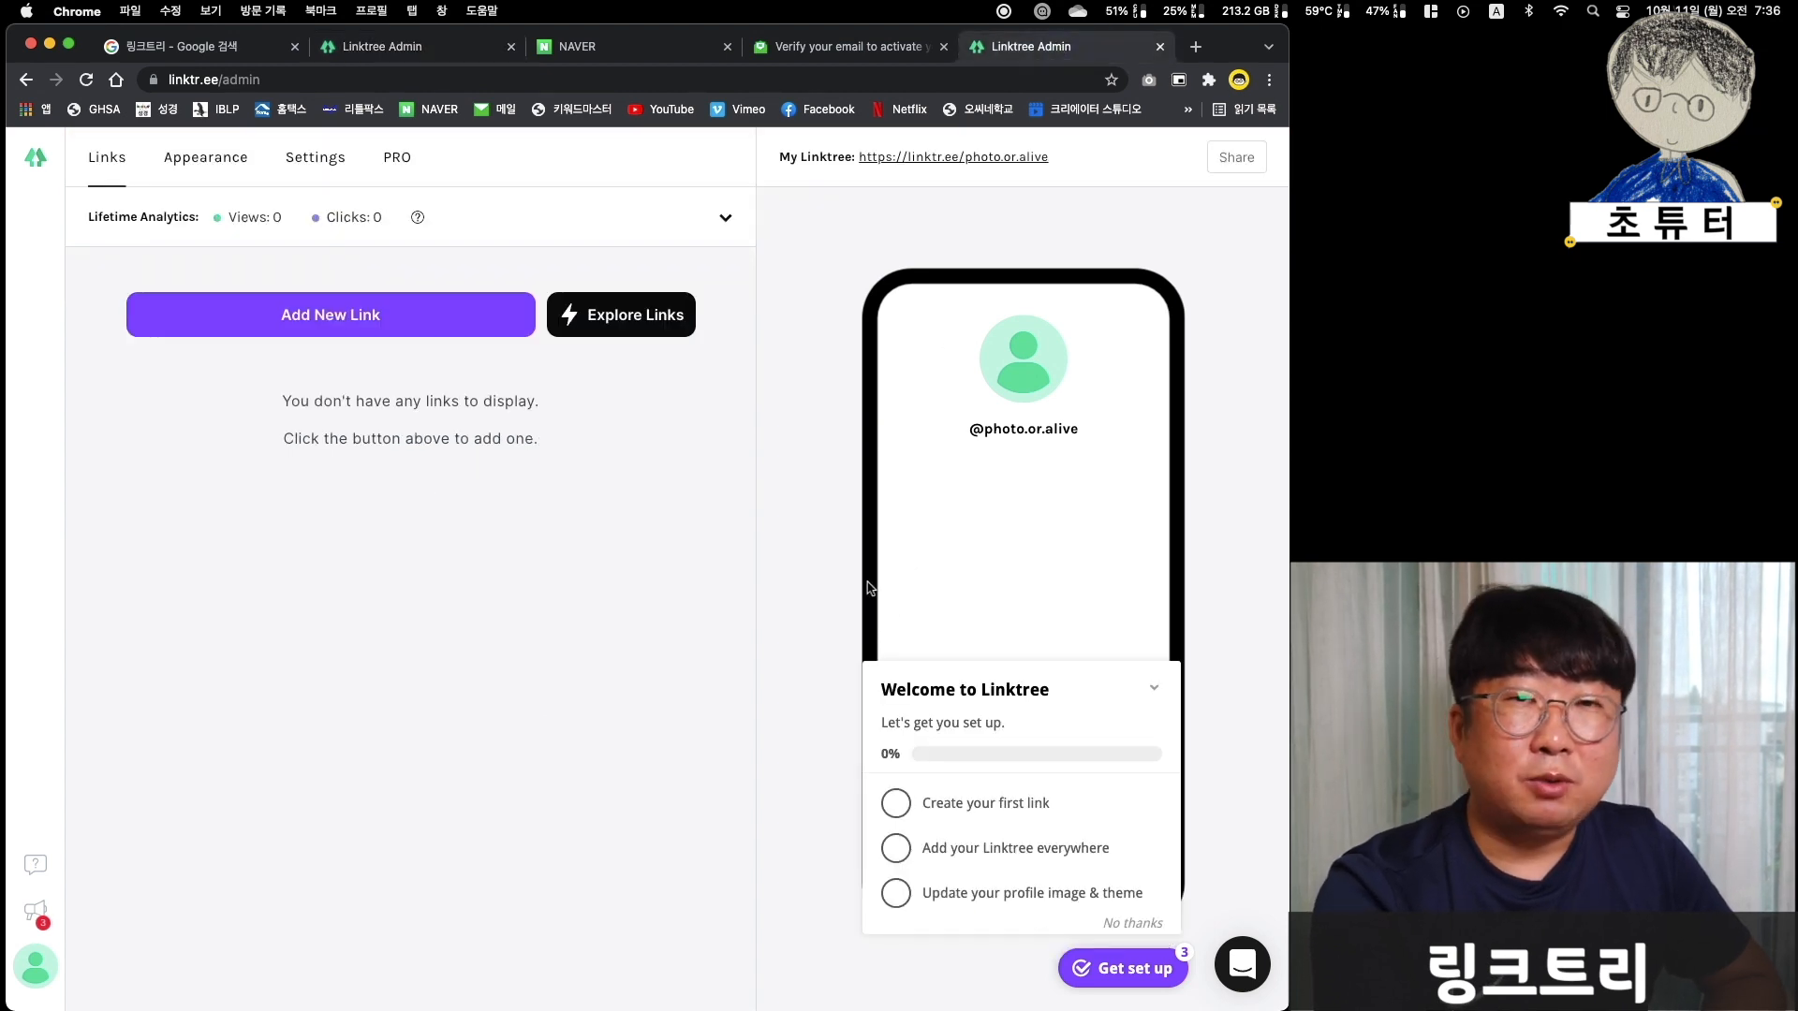
click(293, 650)
- Upload the yellow cartoon face image from the computer as the Linktree profile picture, keeping the full square crop
click(216, 156)
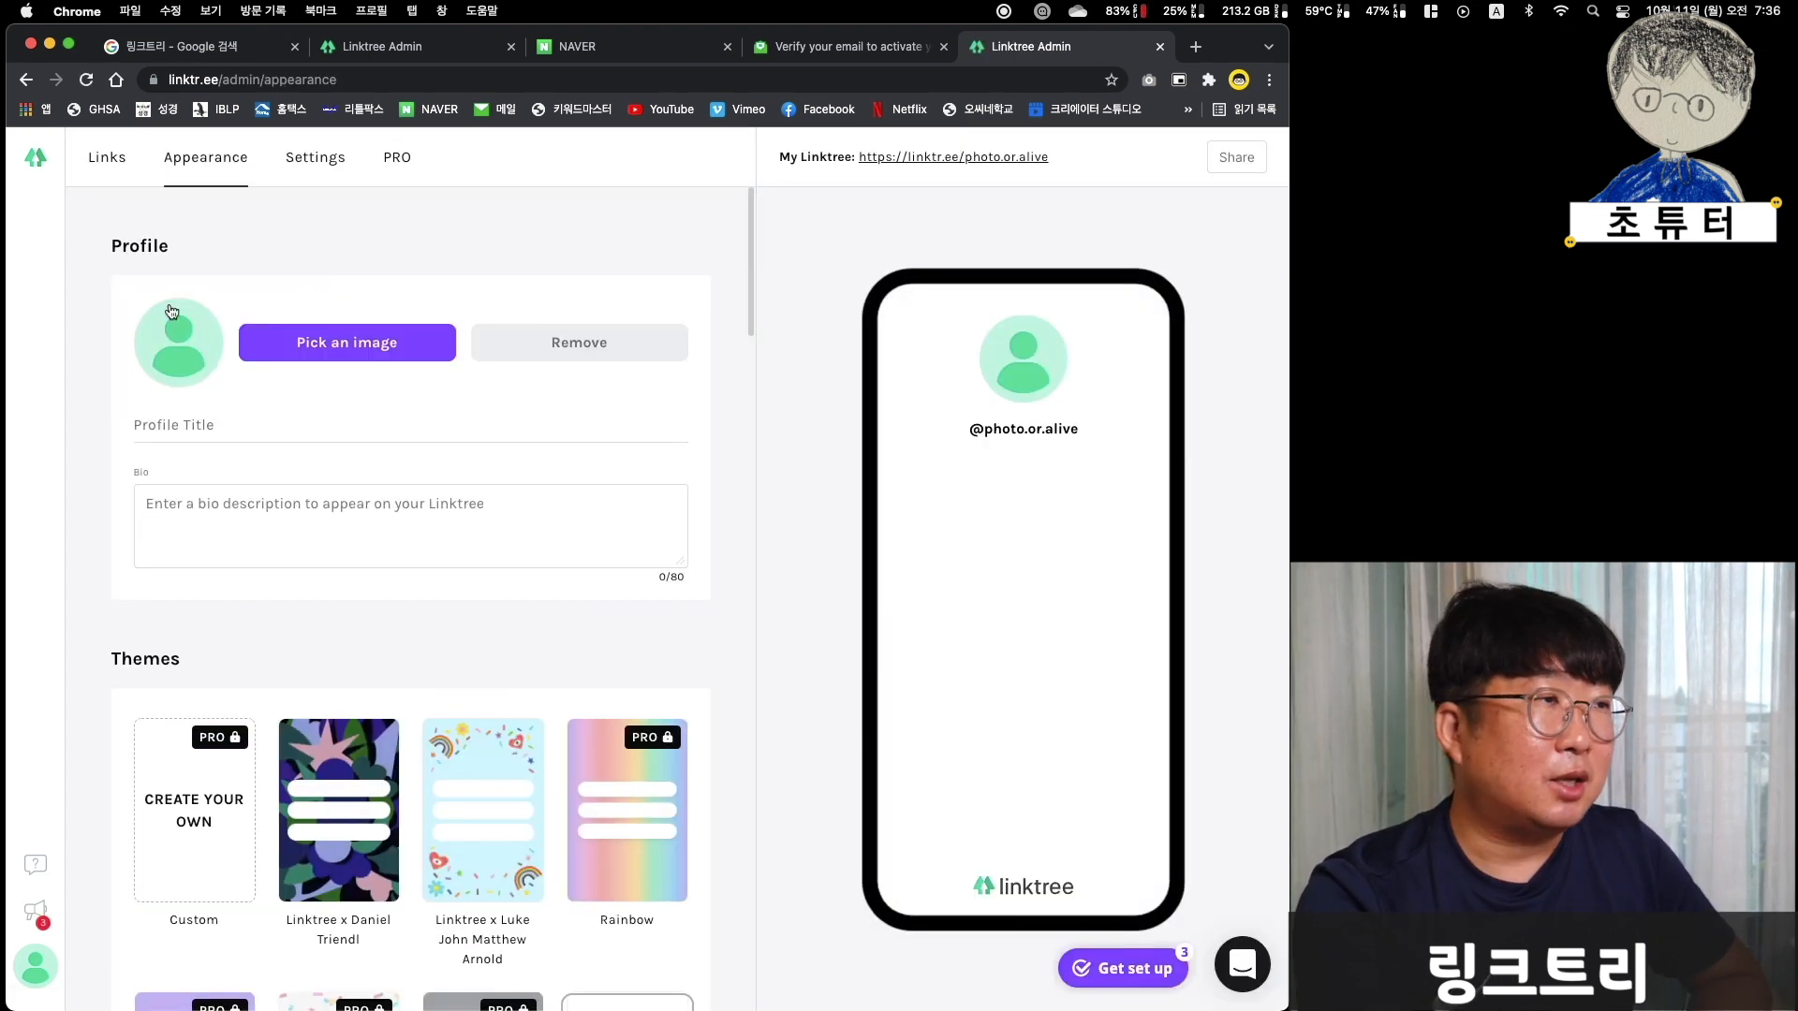
click(178, 339)
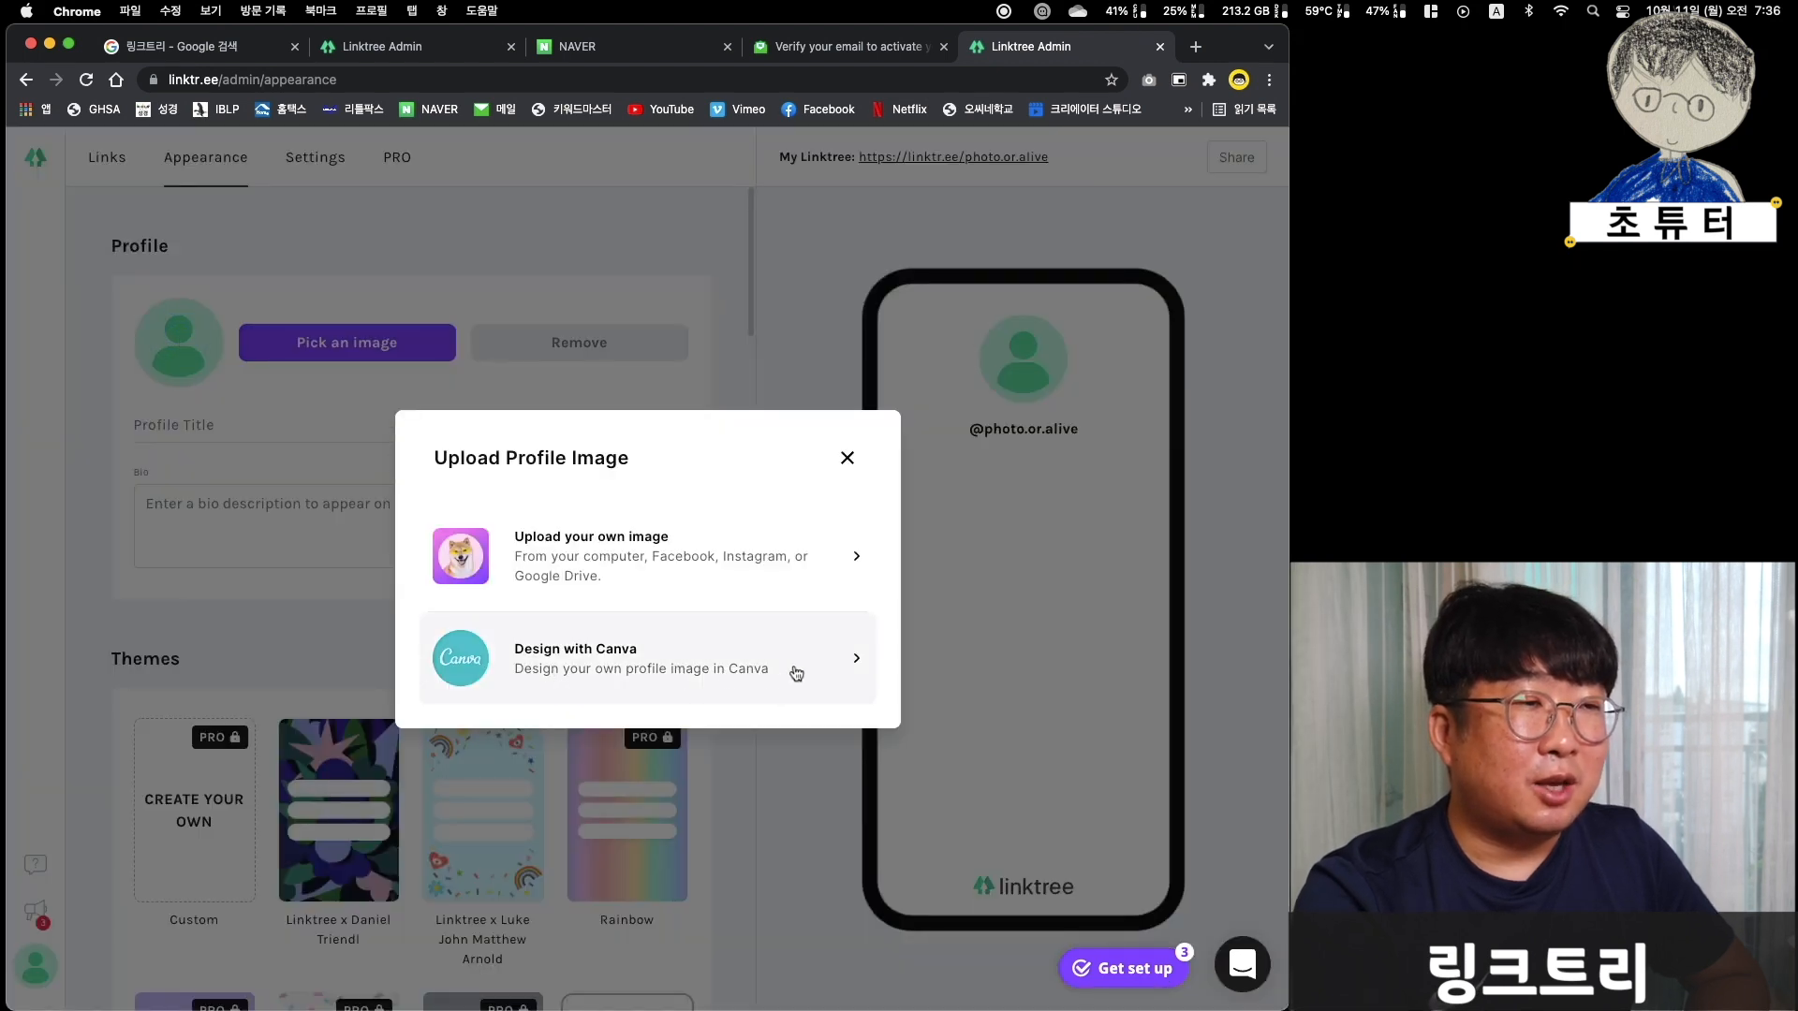
click(597, 567)
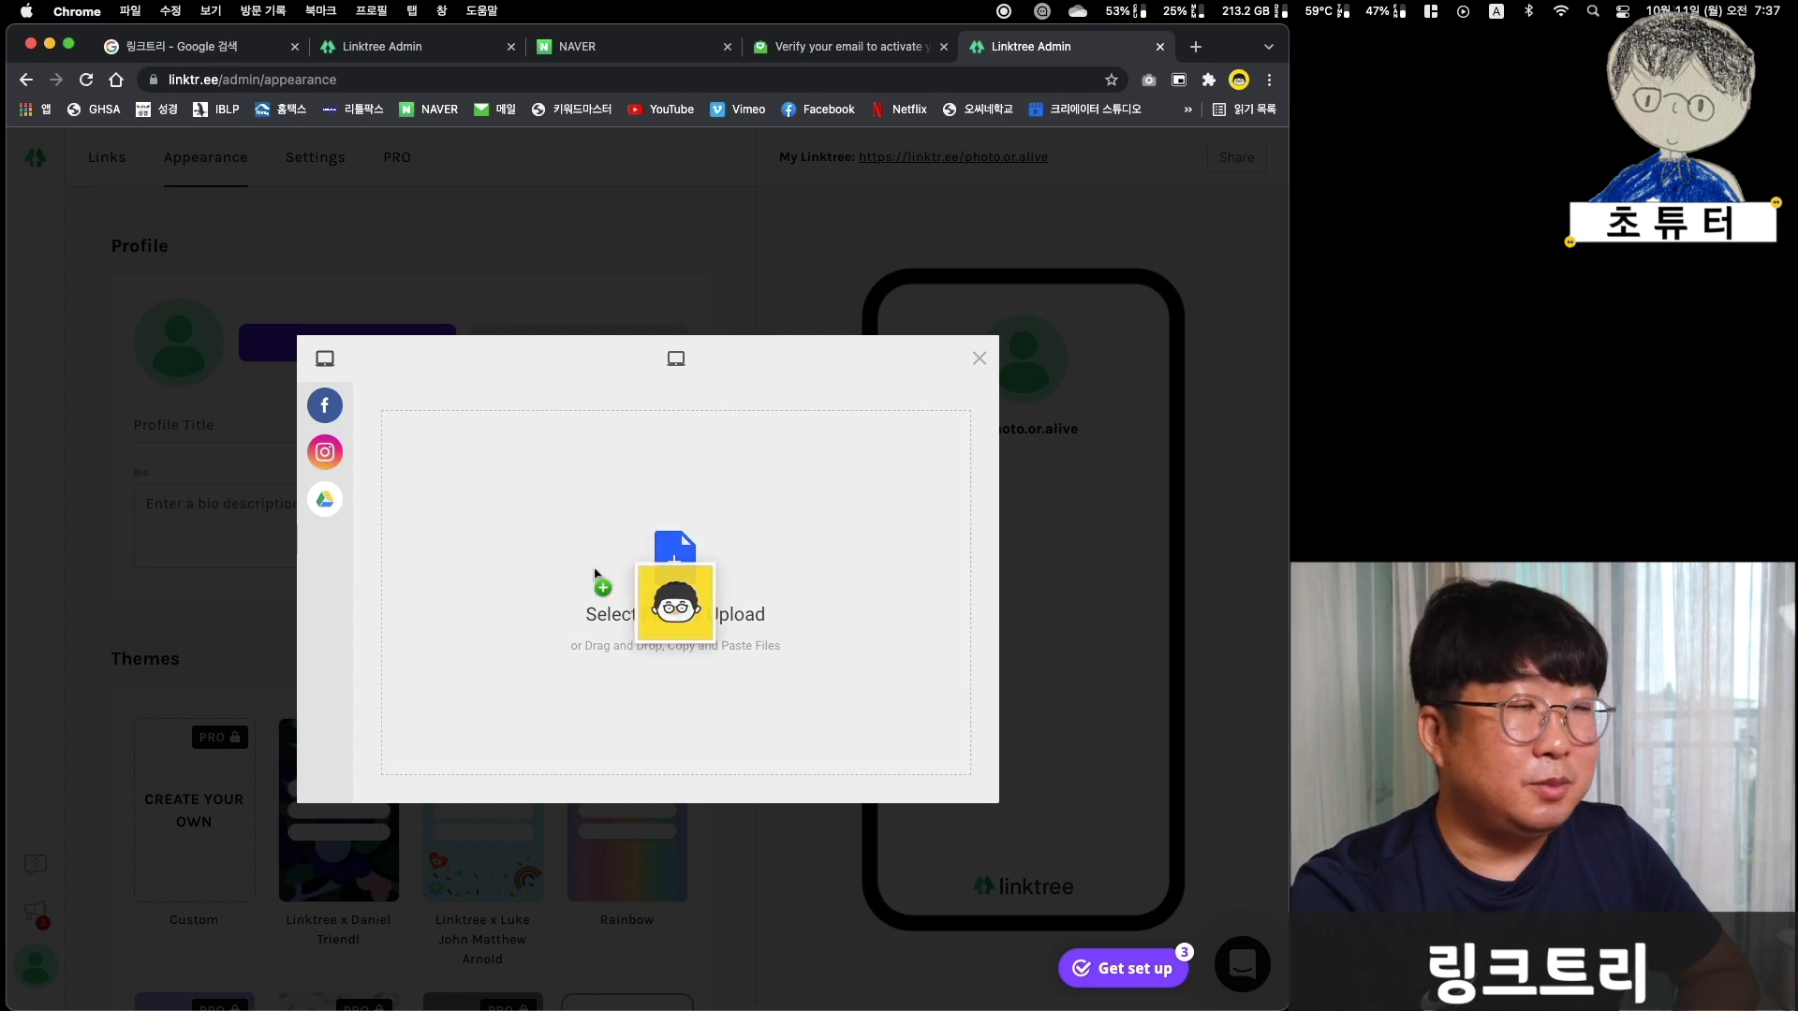
drag(597, 571, 672, 558)
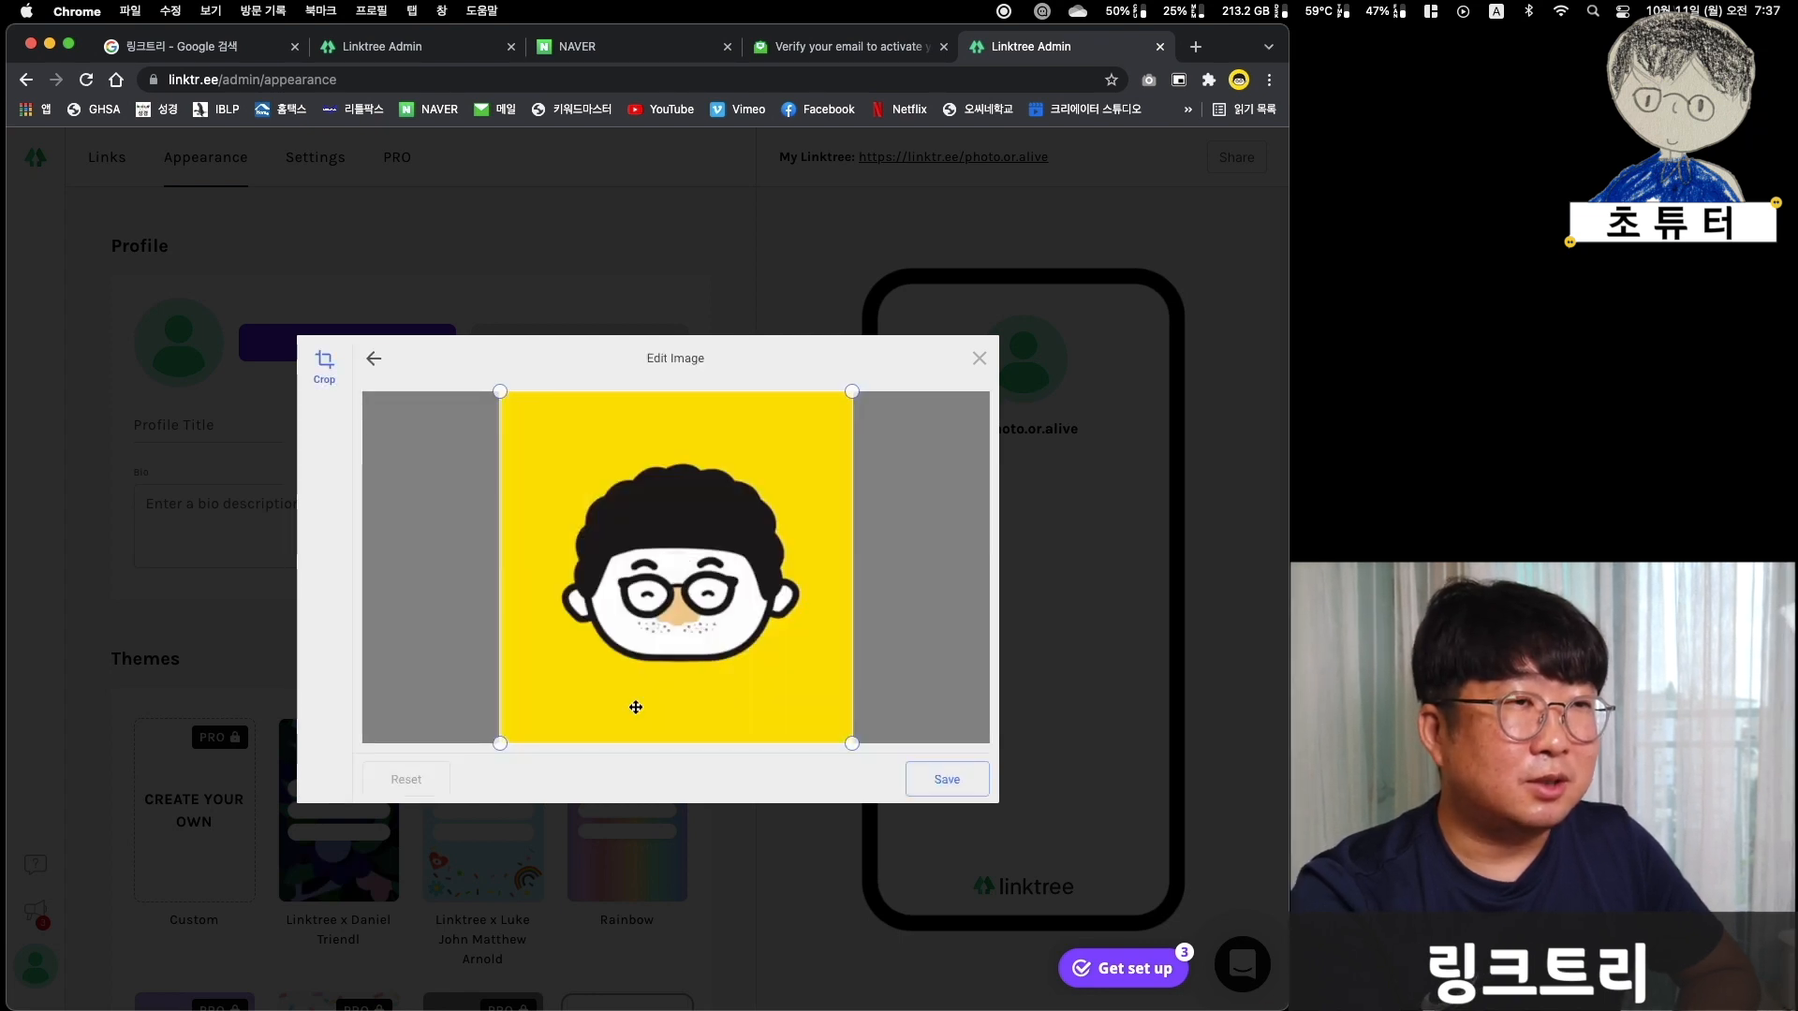
click(958, 783)
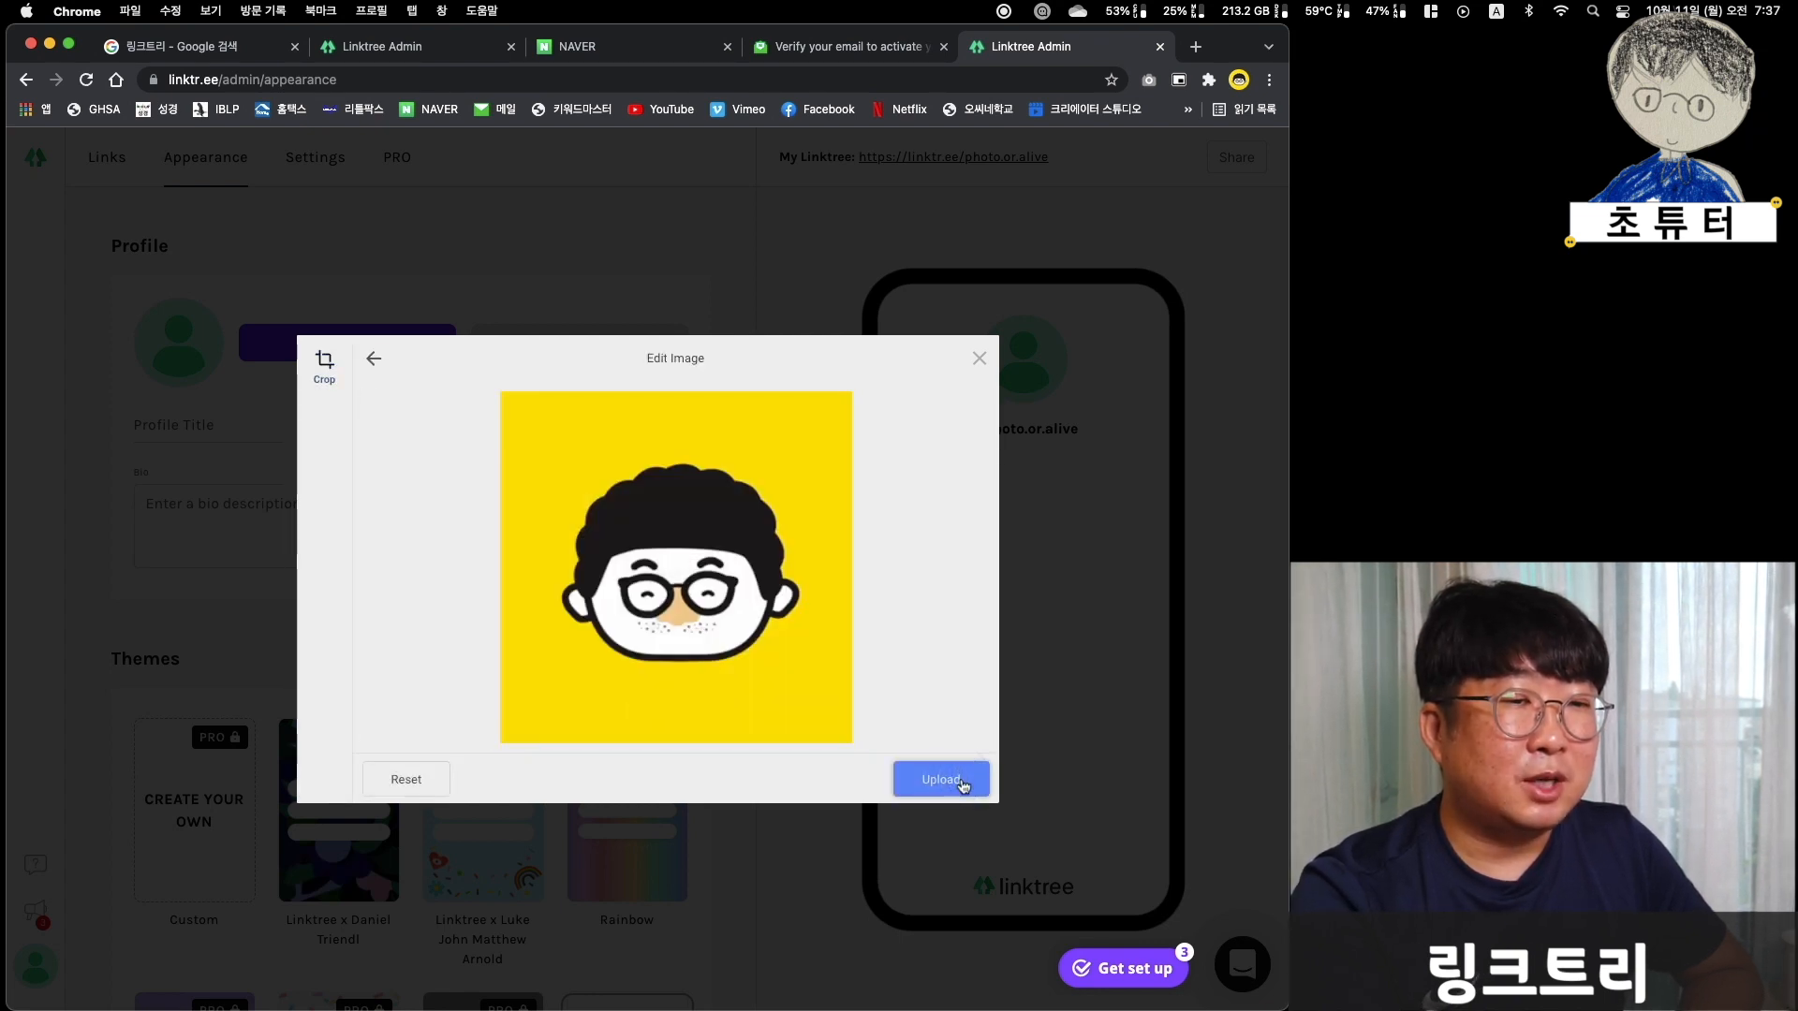
click(962, 785)
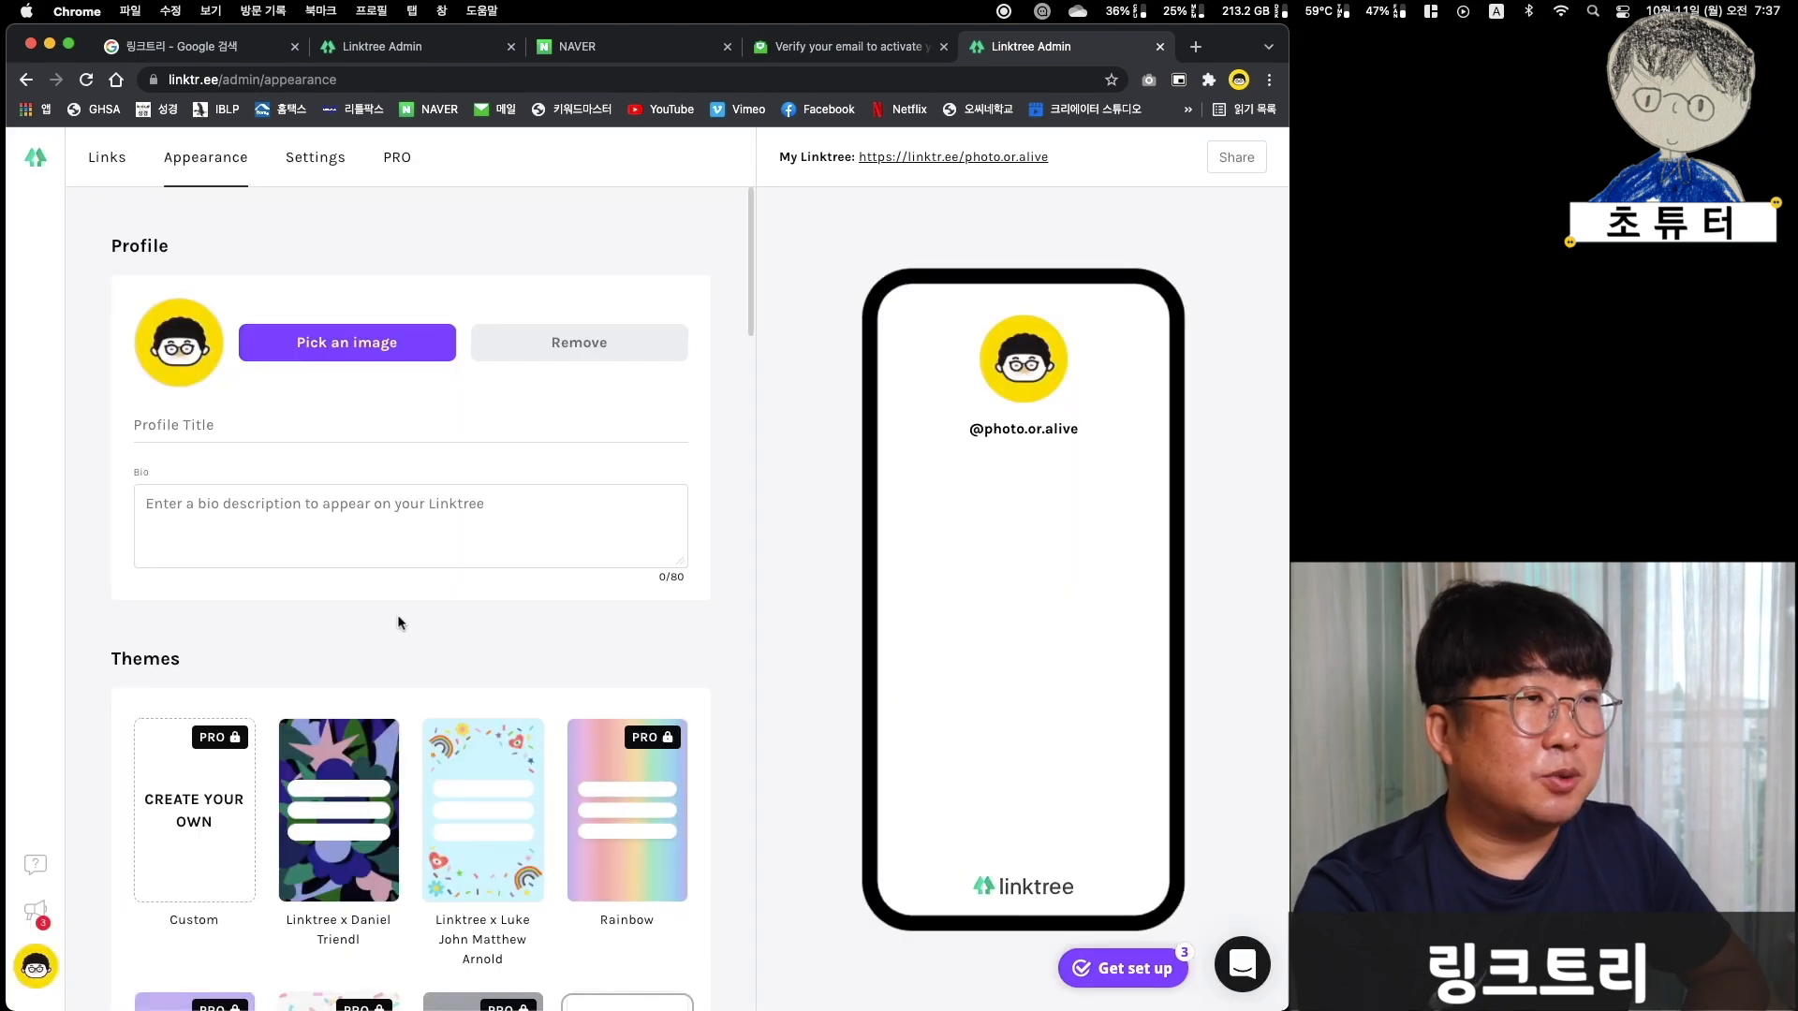
- Set the profile title to 초튜터 and the bio to 초보자를 위한 튜터리얼
click(456, 426)
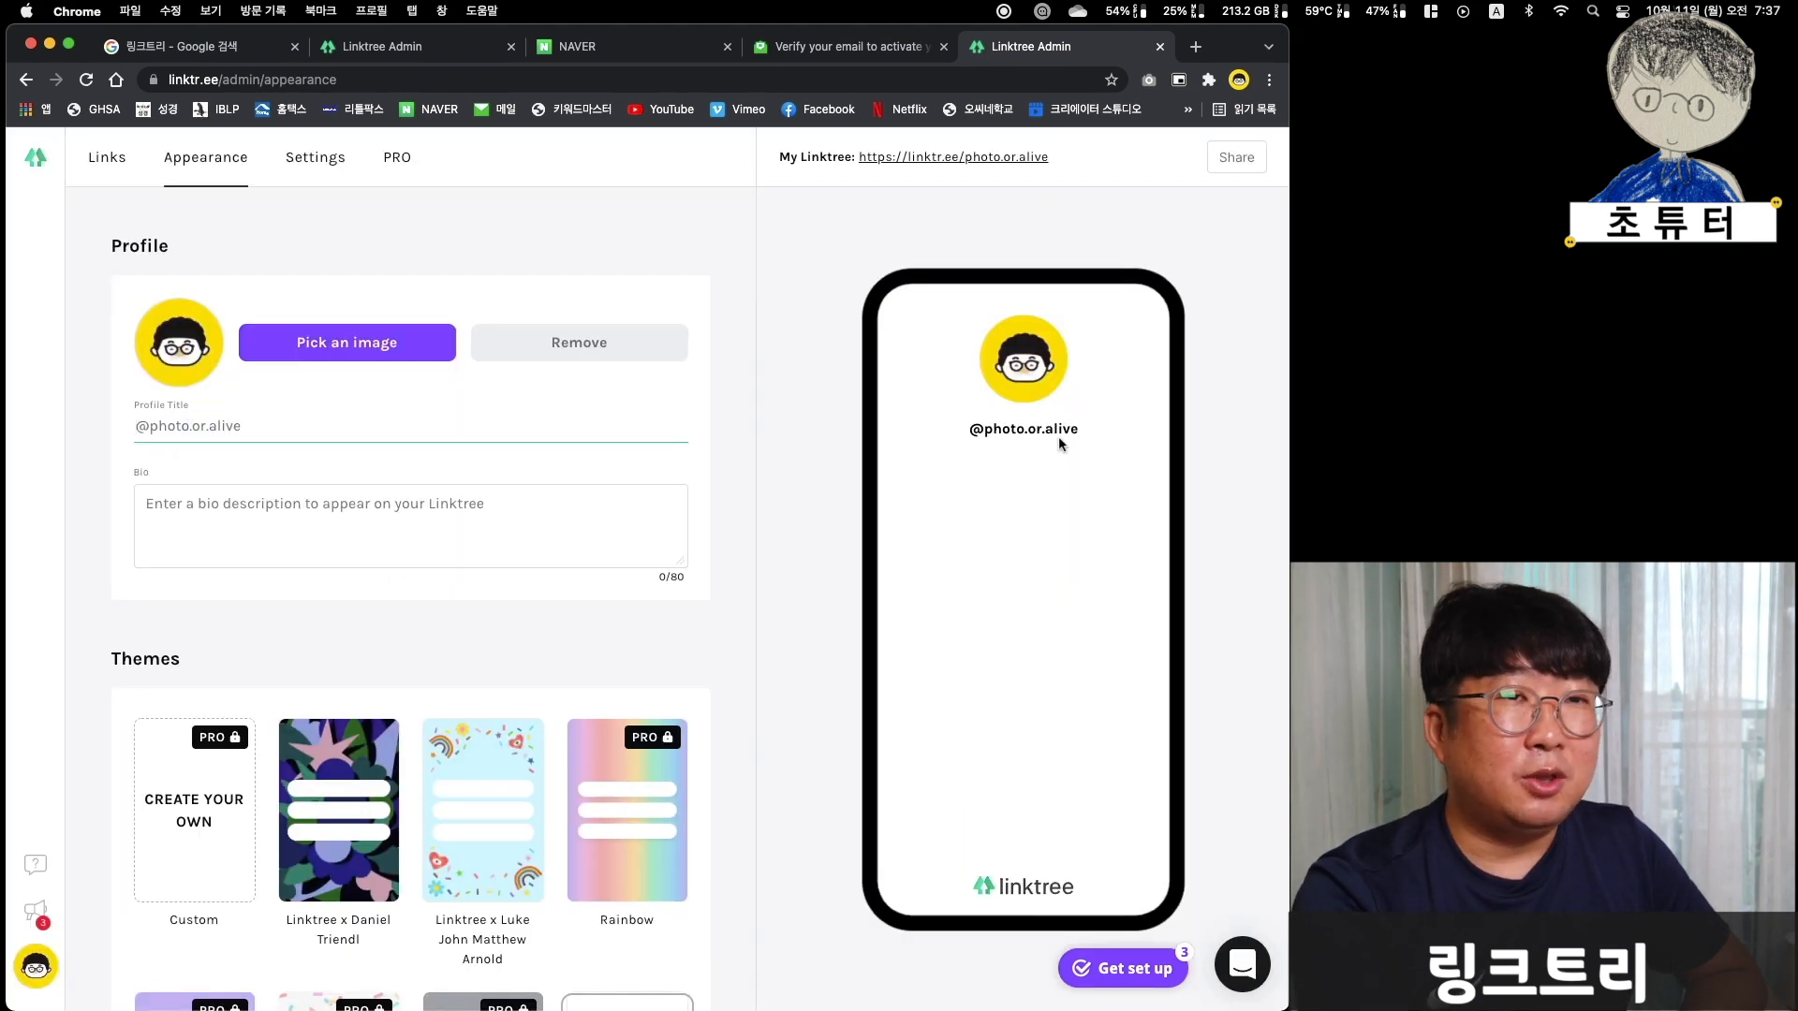
drag(1041, 430, 969, 433)
click(1007, 518)
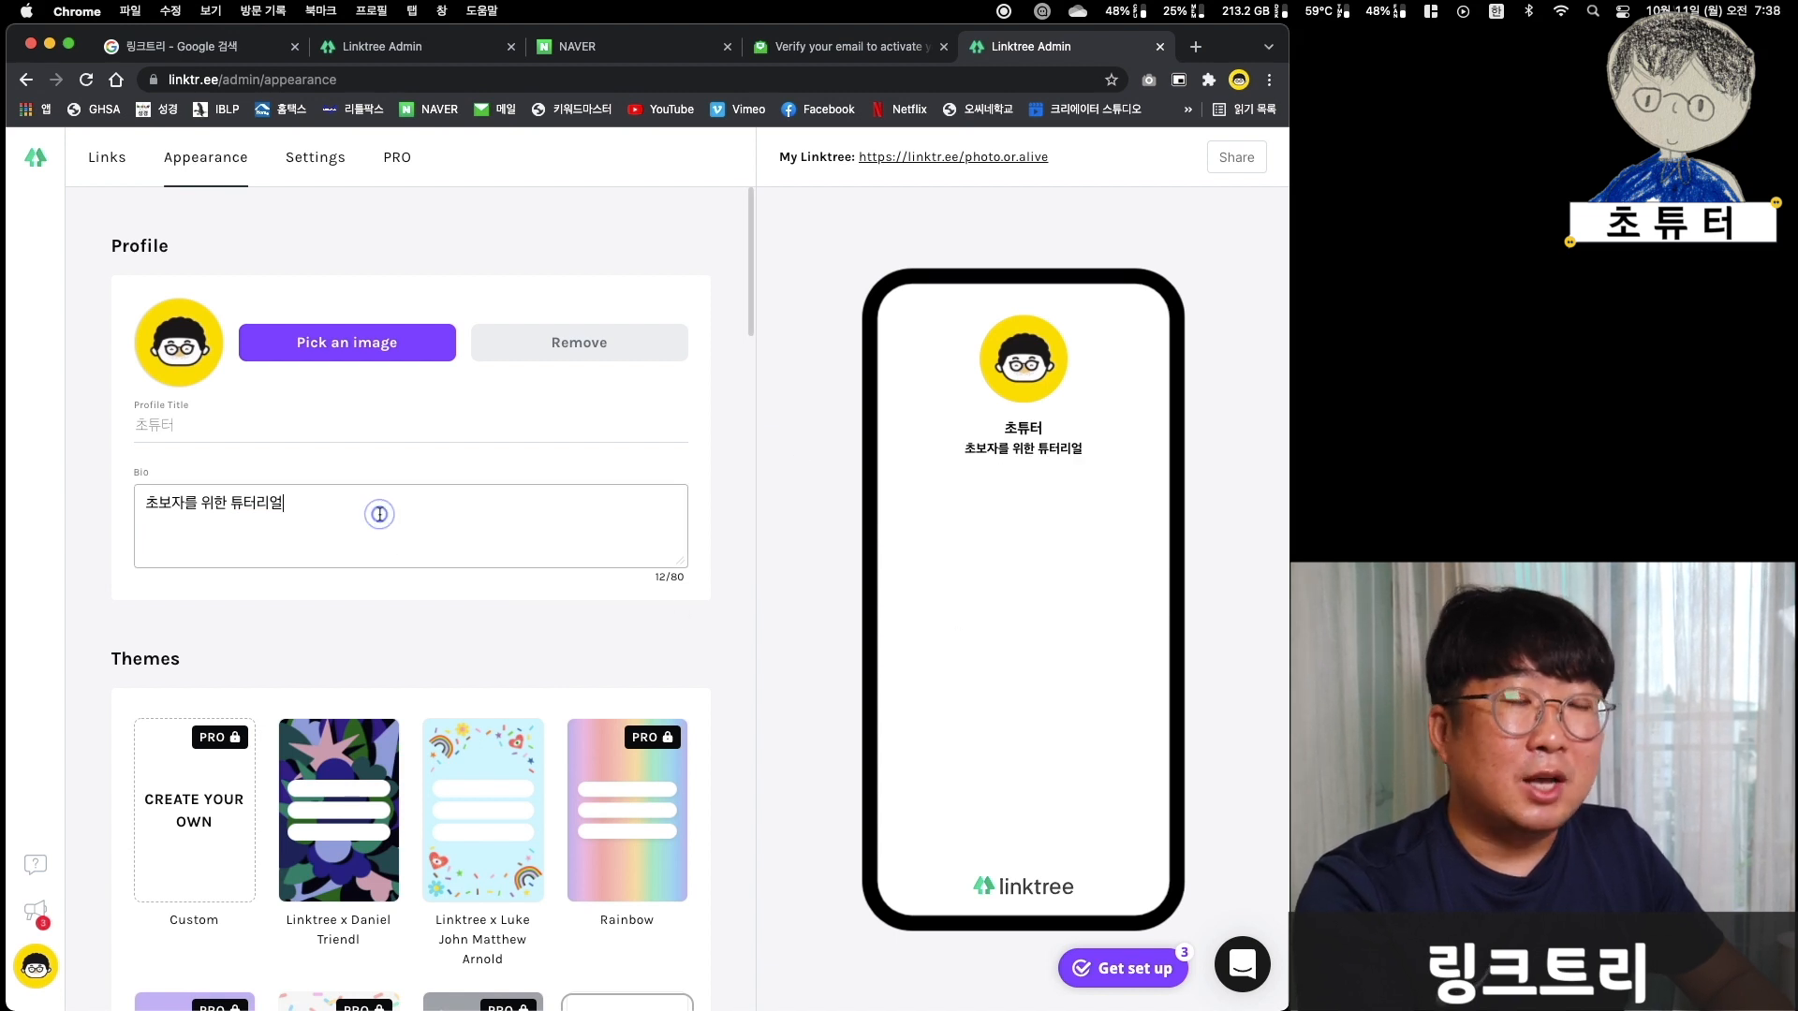
click(585, 639)
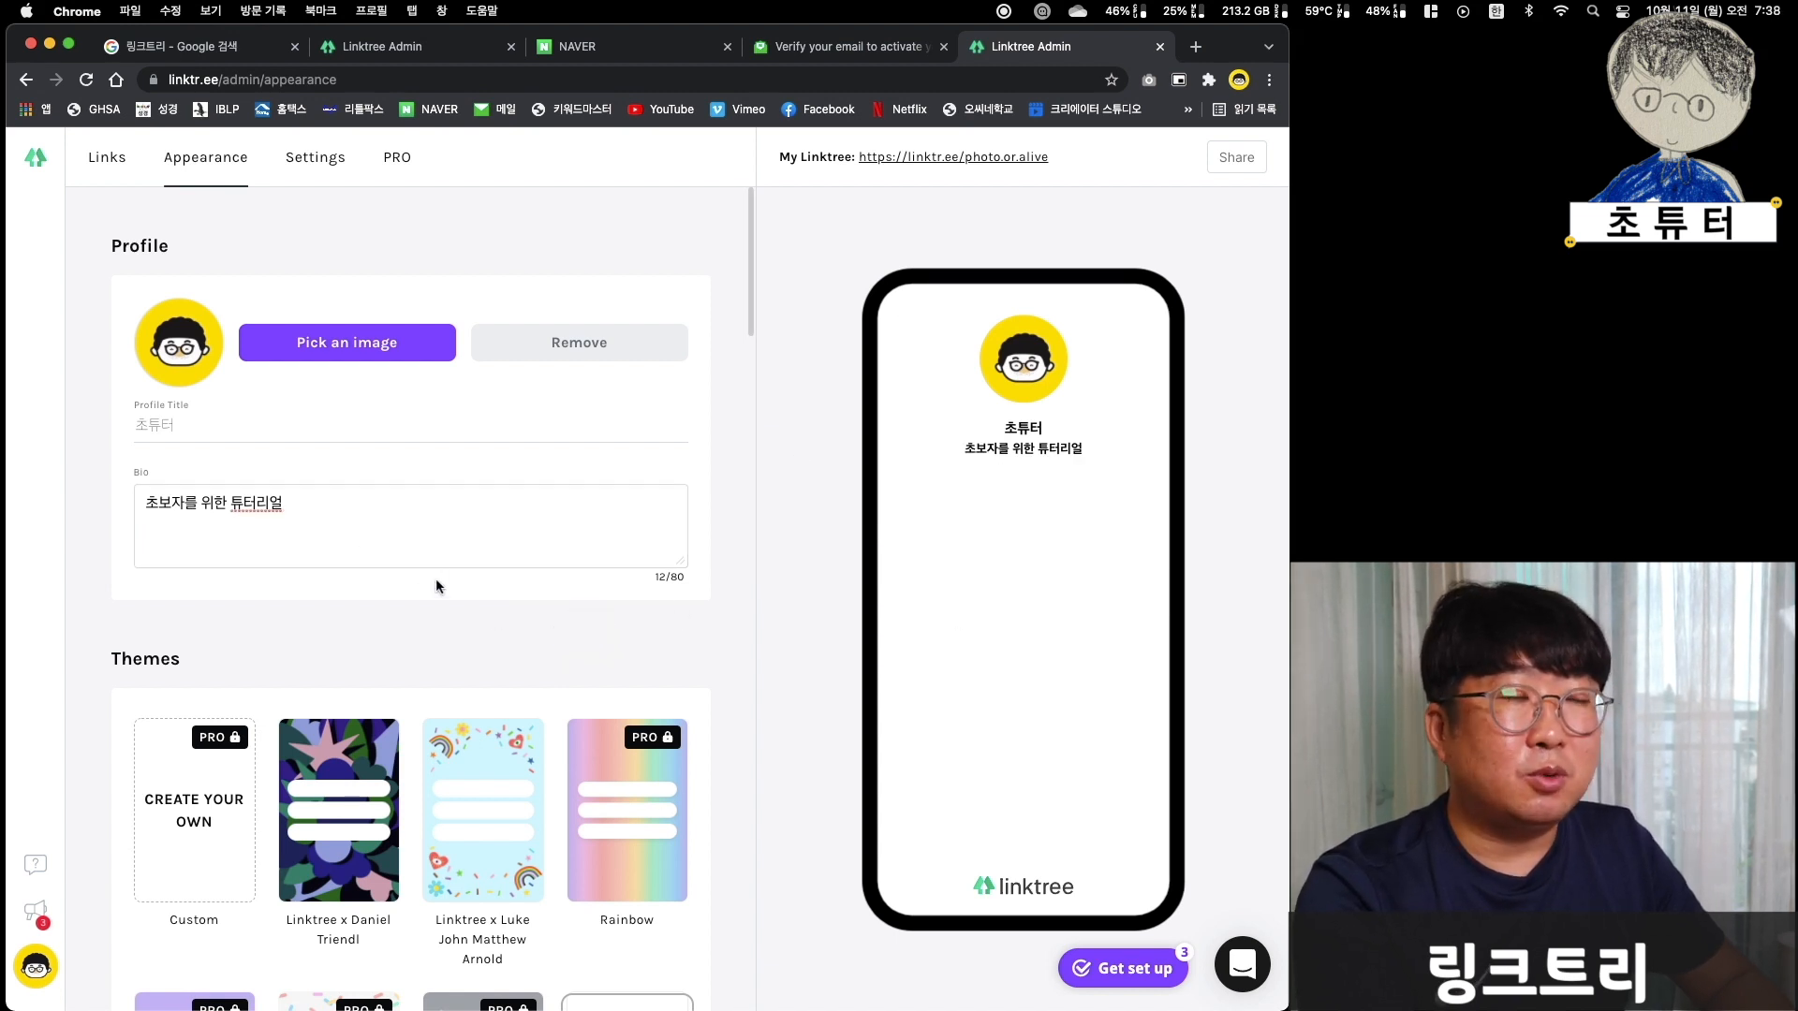
drag(310, 506, 112, 514)
click(110, 516)
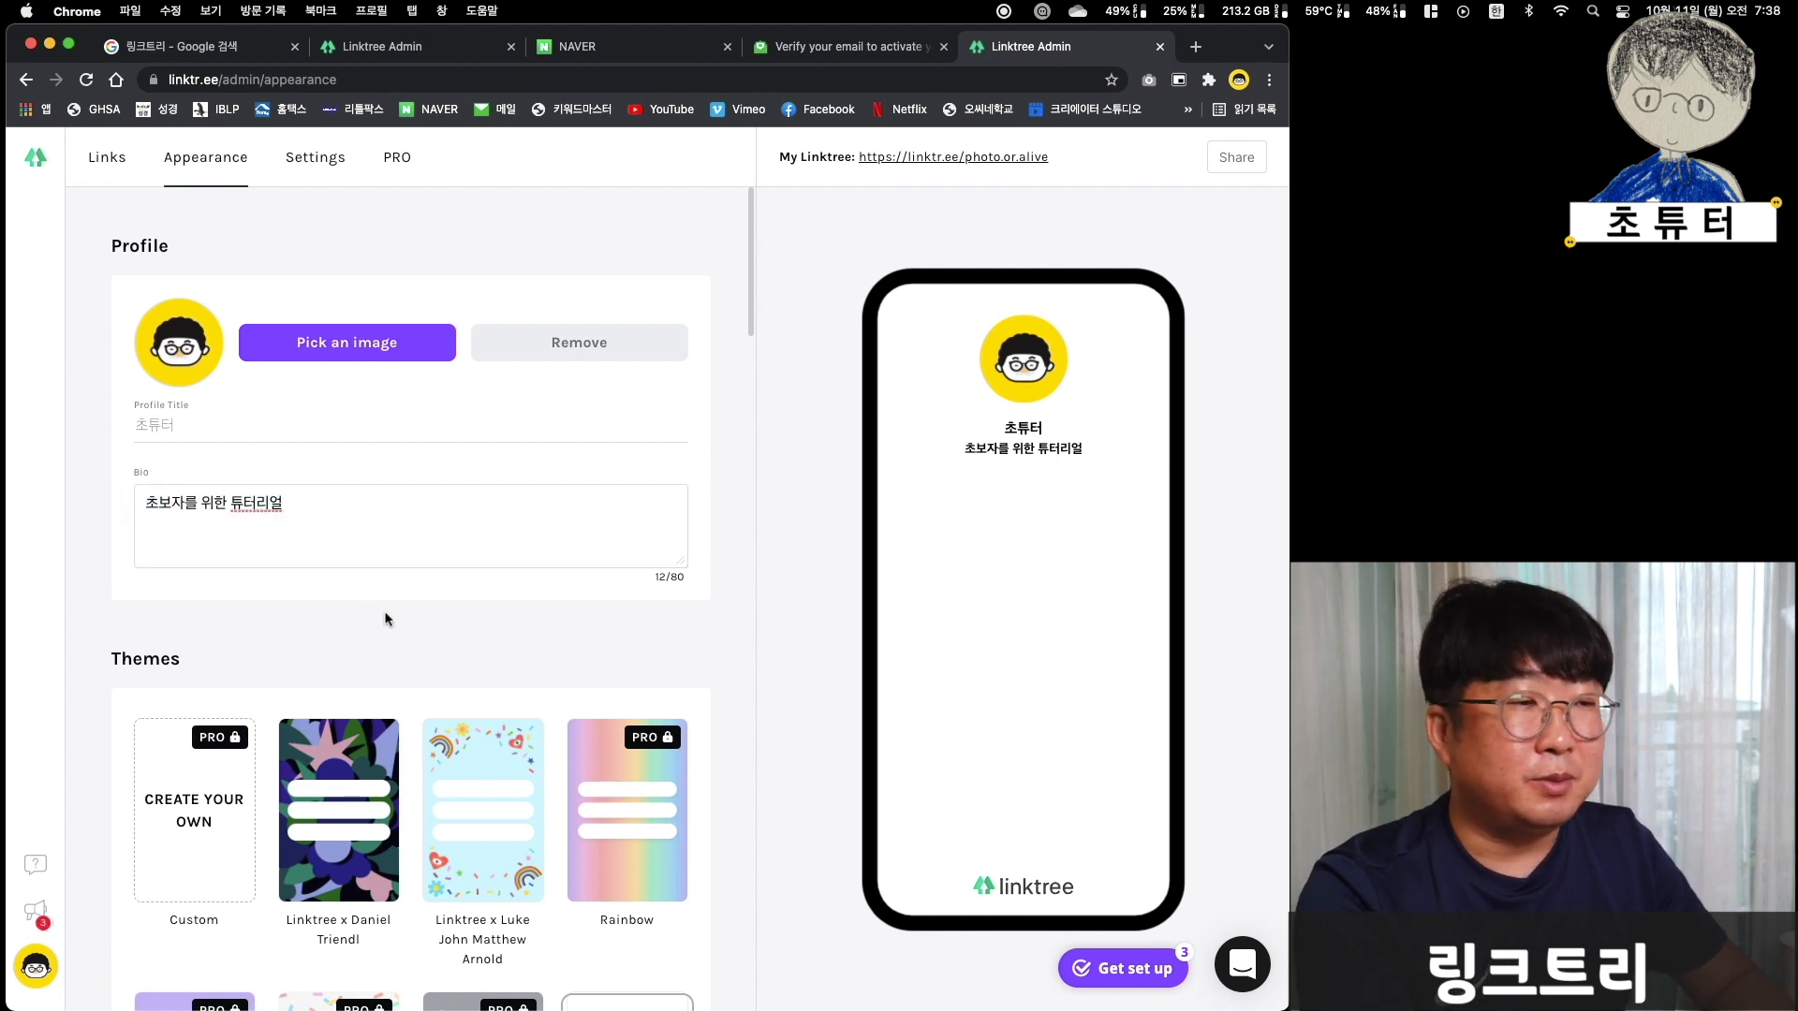
- Examine the available free and PRO themes and the custom background options in the appearance settings
scroll(386, 619, down, 5)
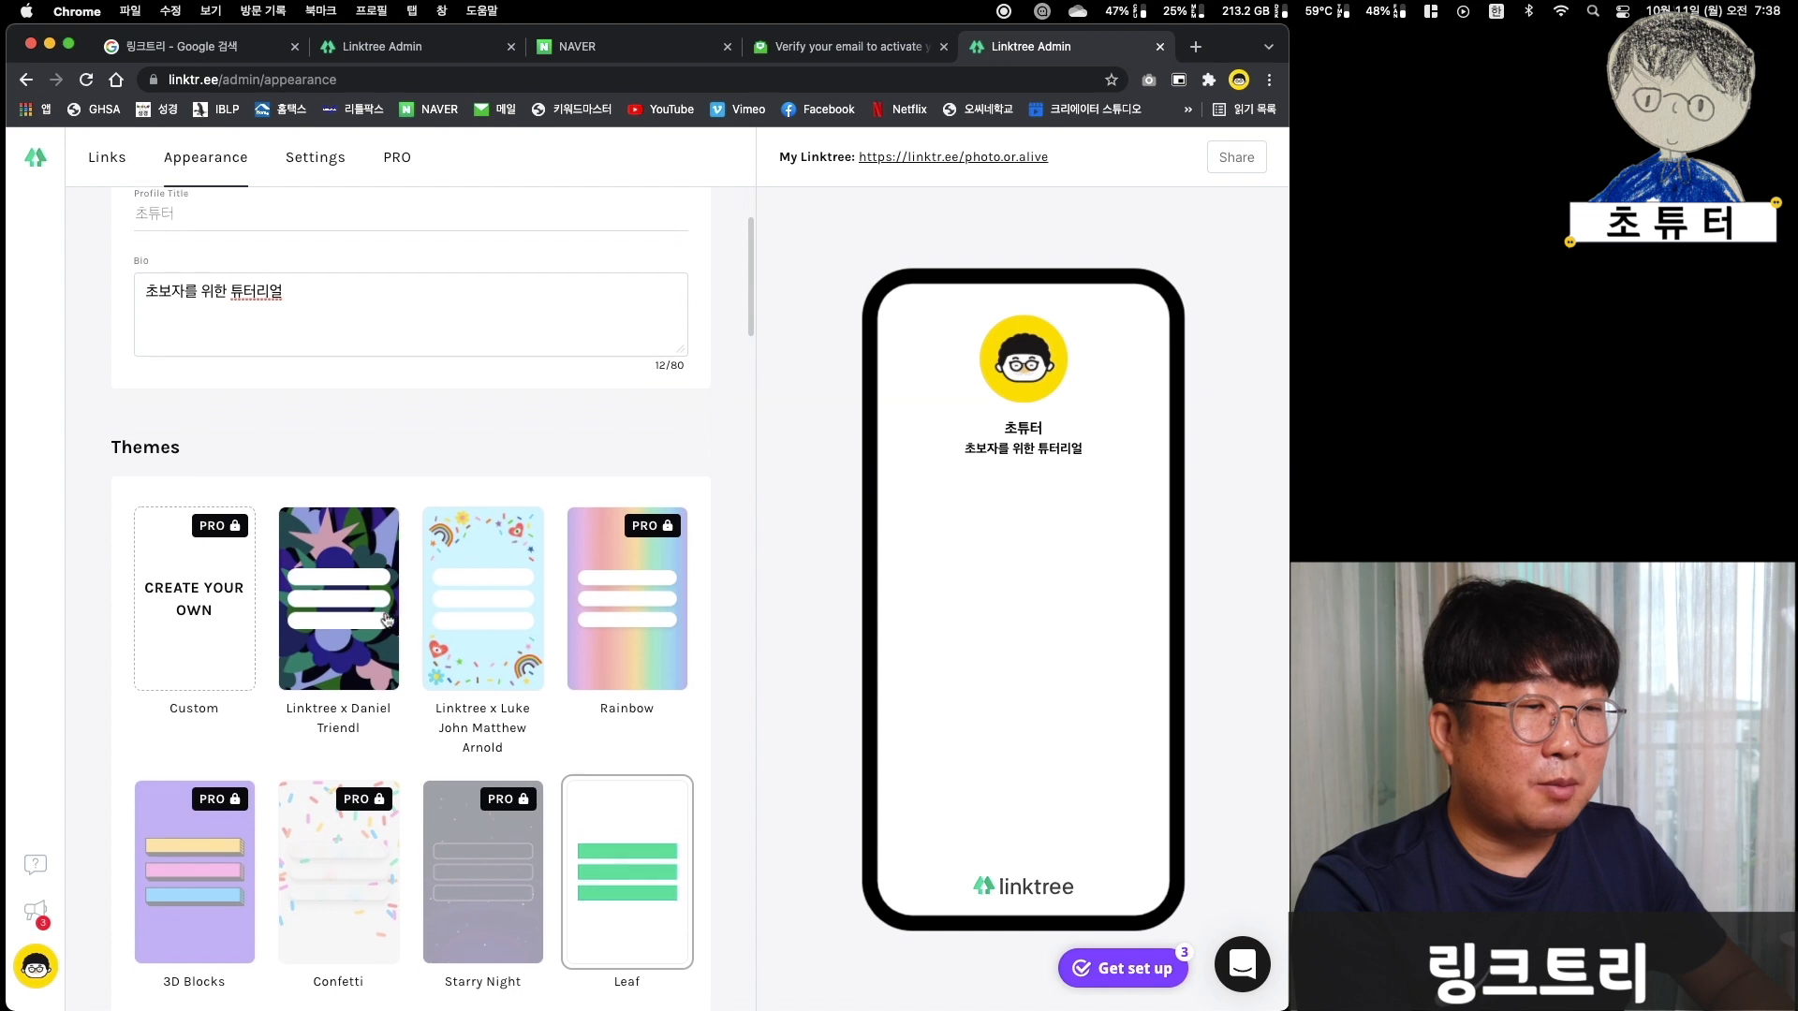
scroll(386, 619, down, 5)
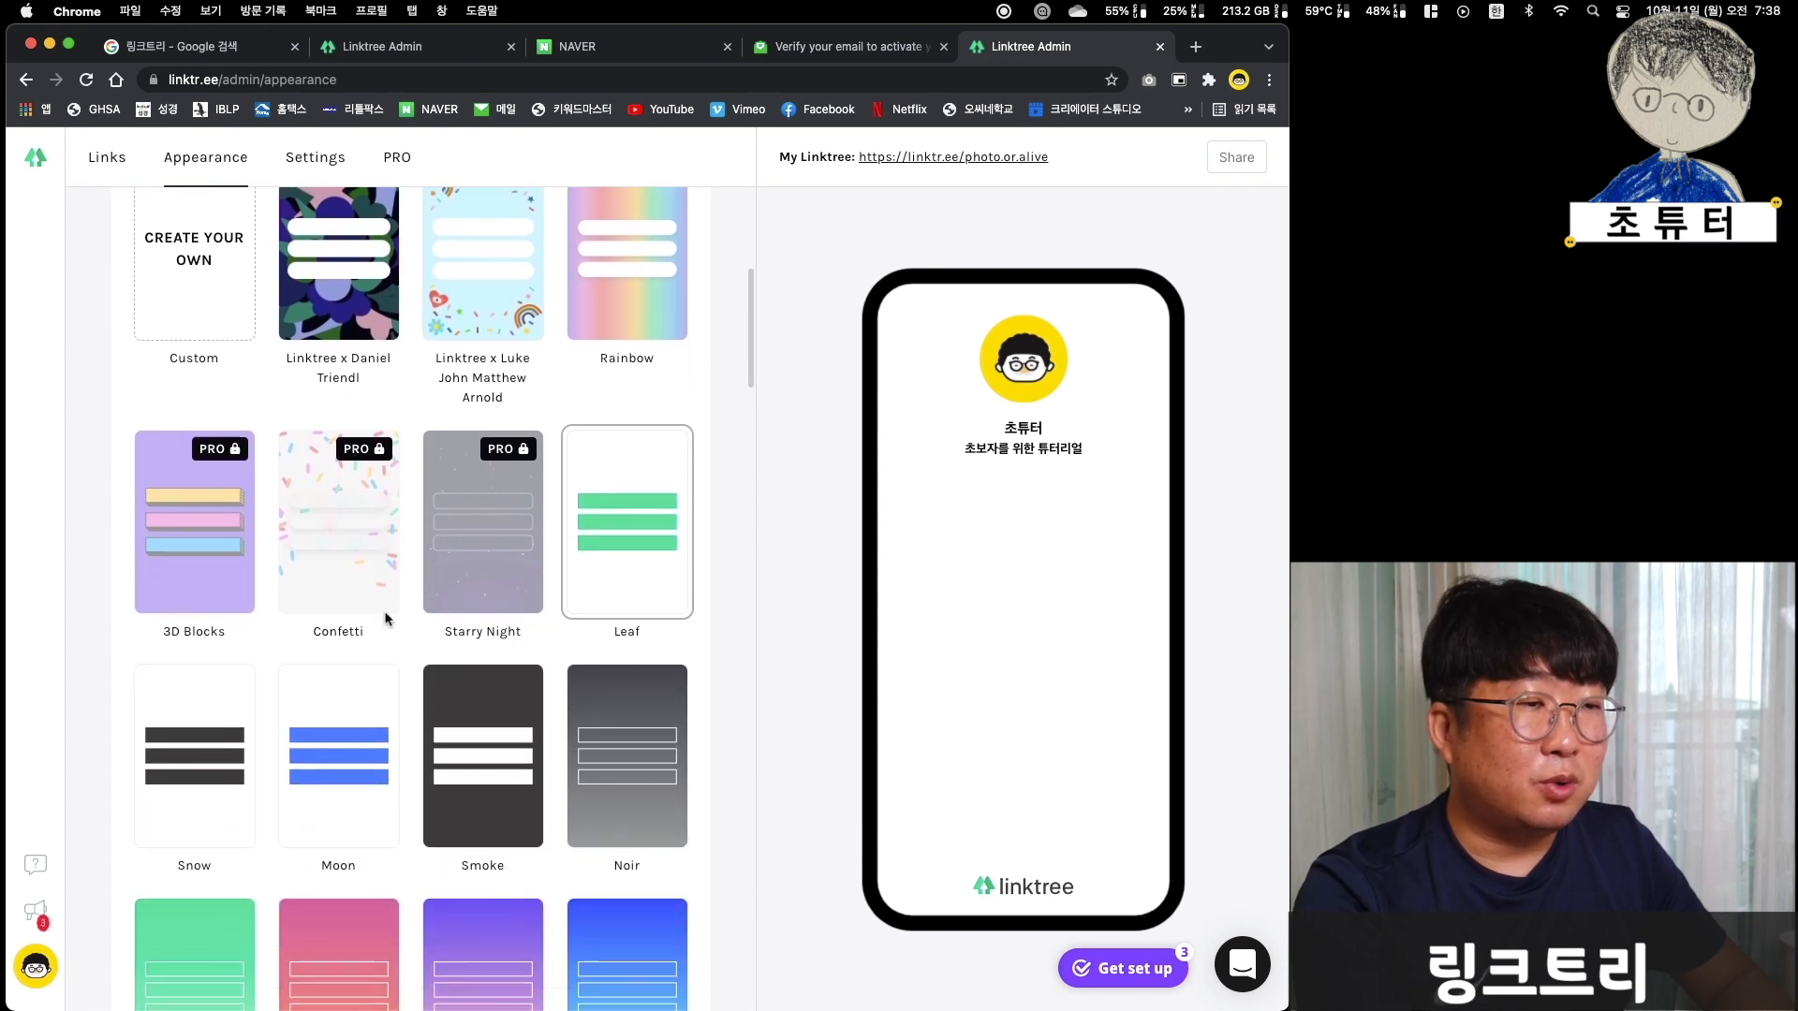
scroll(387, 620, down, 2)
scroll(388, 620, up, 6)
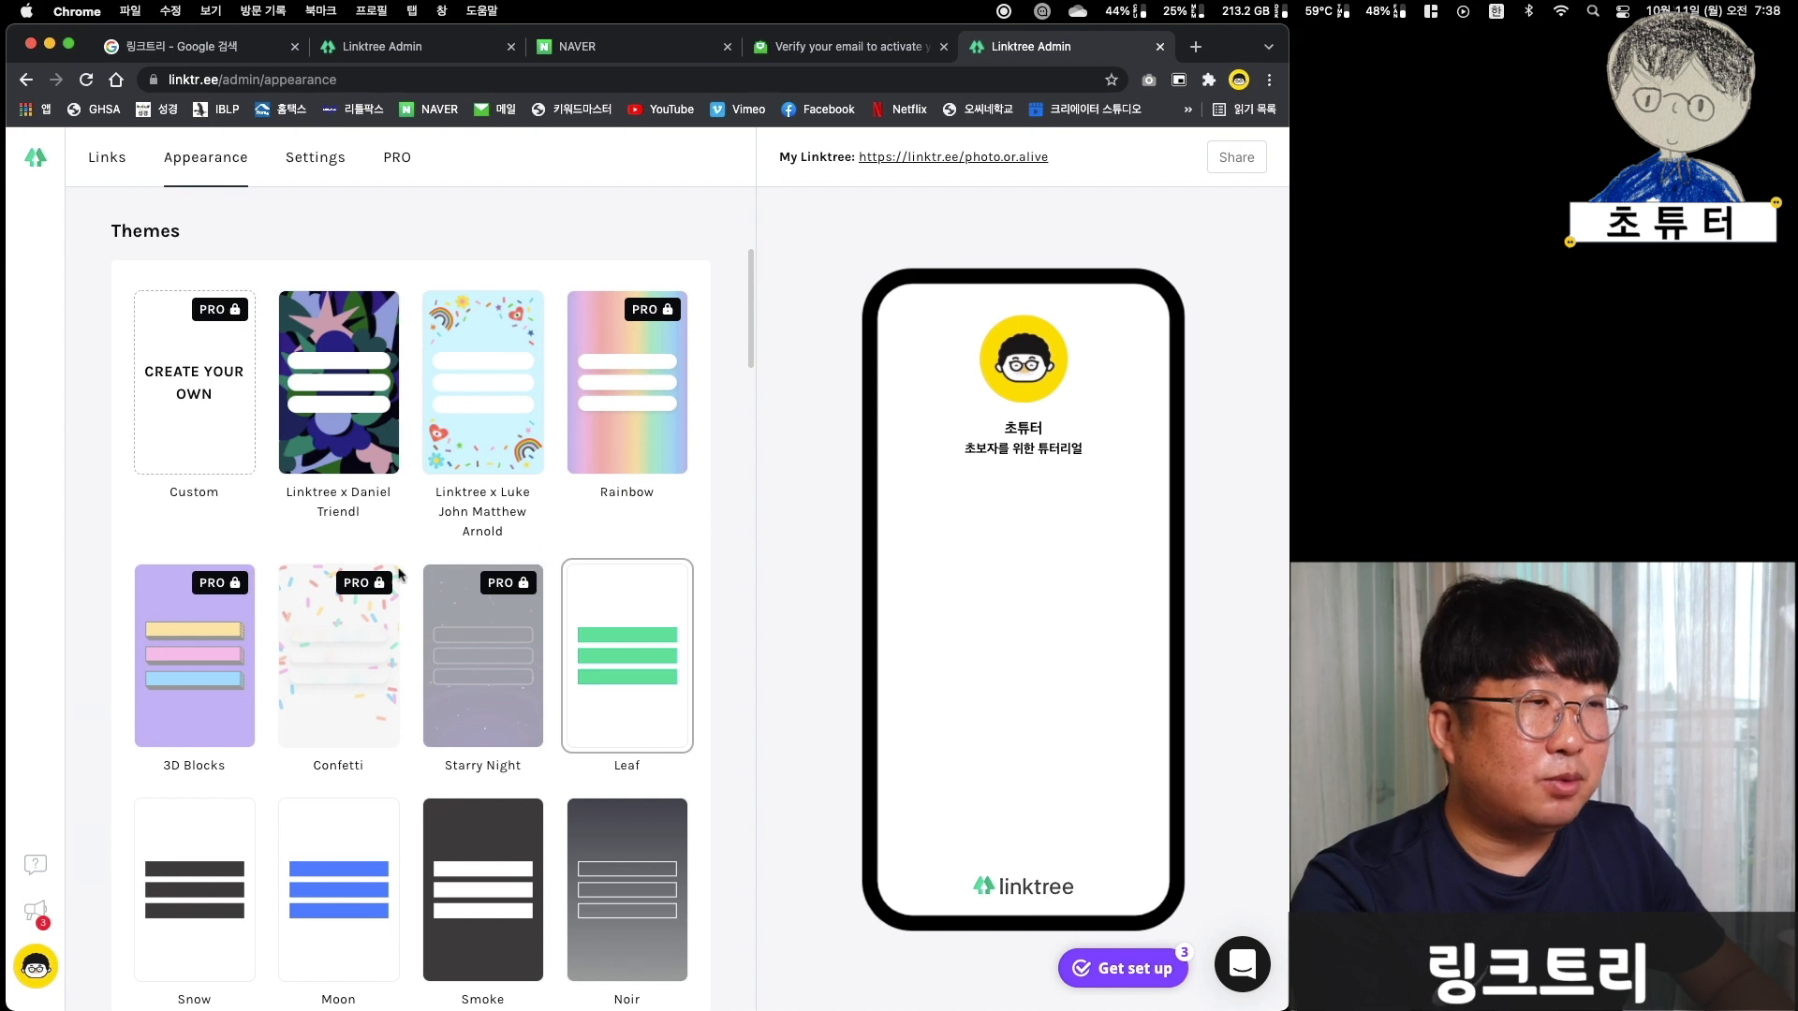
scroll(263, 599, down, 3)
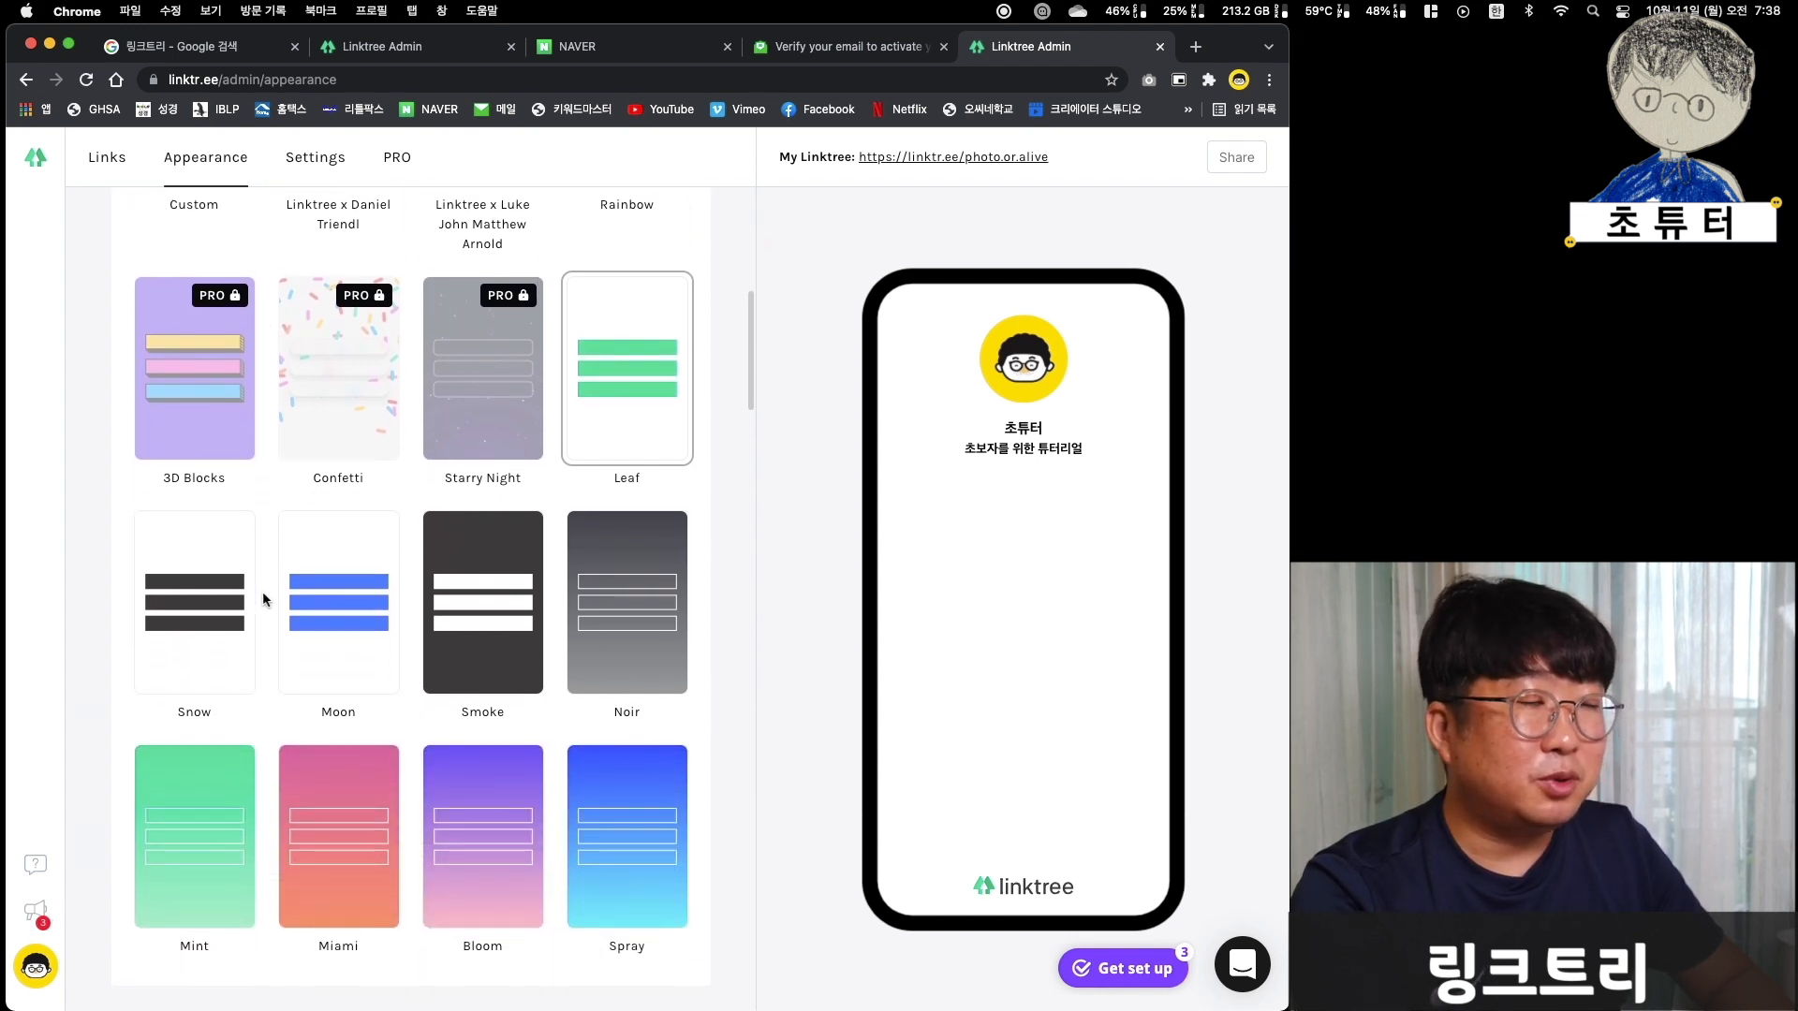
scroll(264, 599, down, 3)
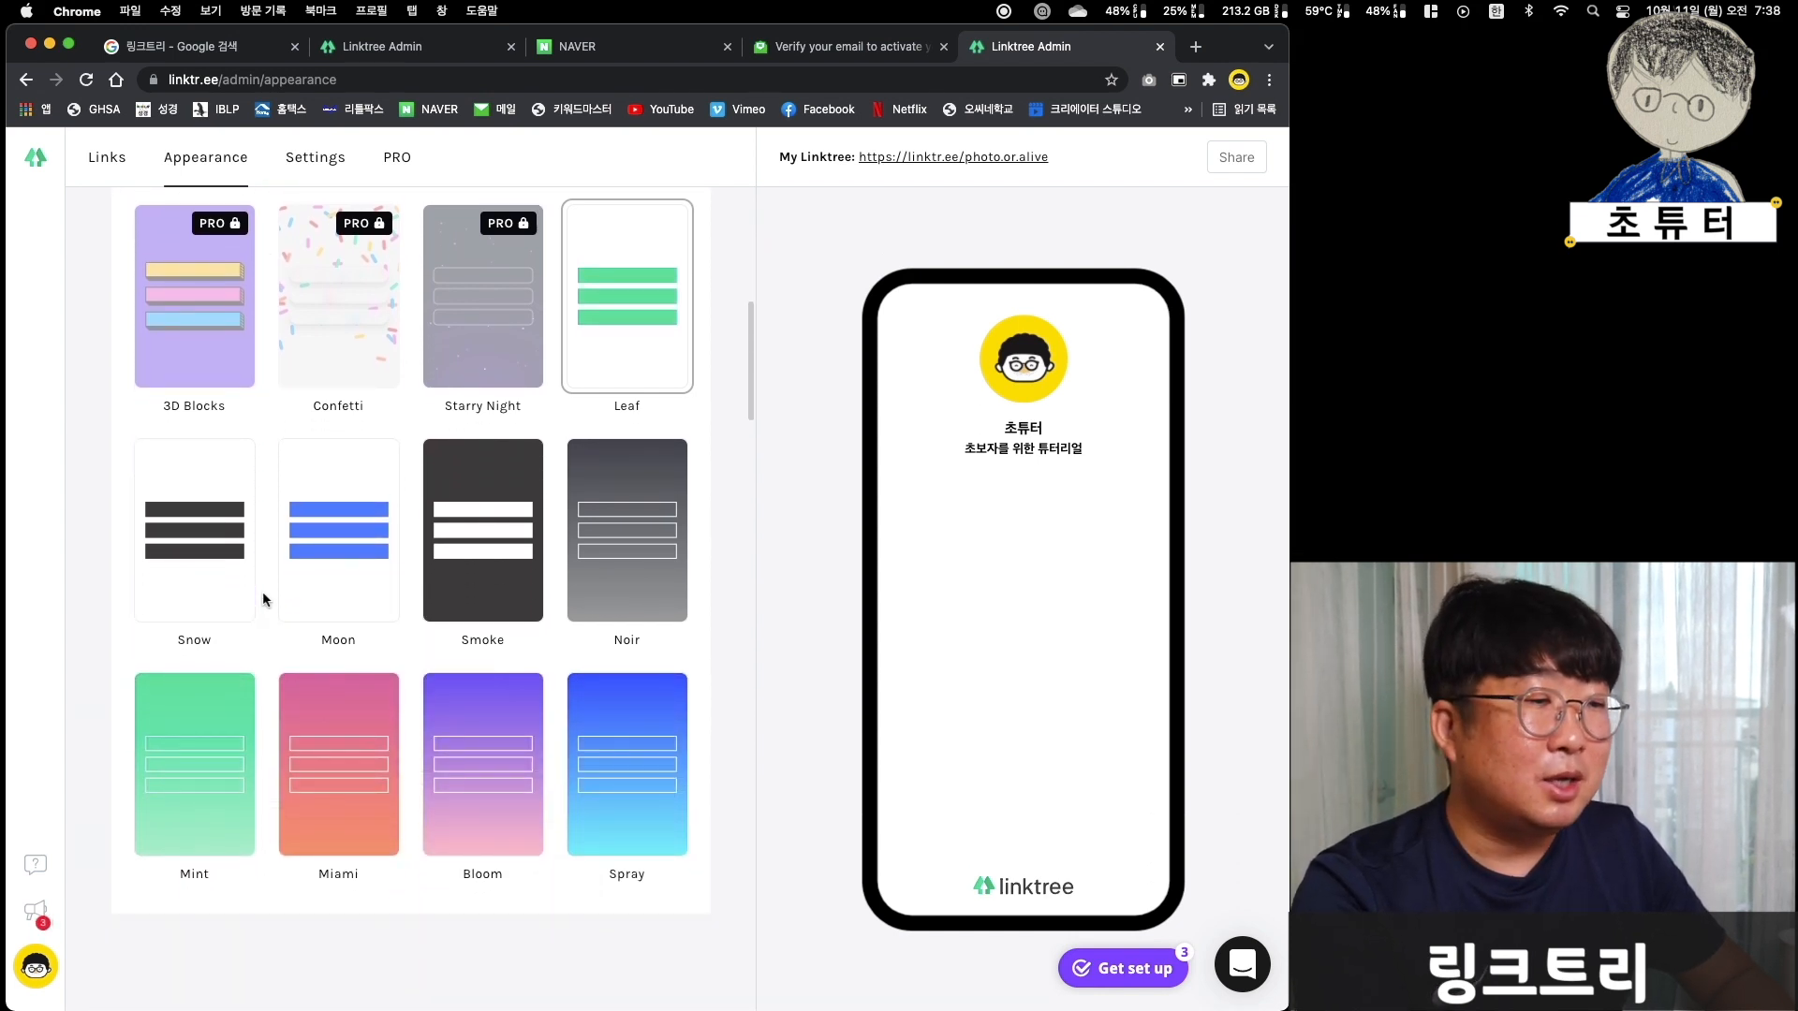
scroll(263, 599, down, 6)
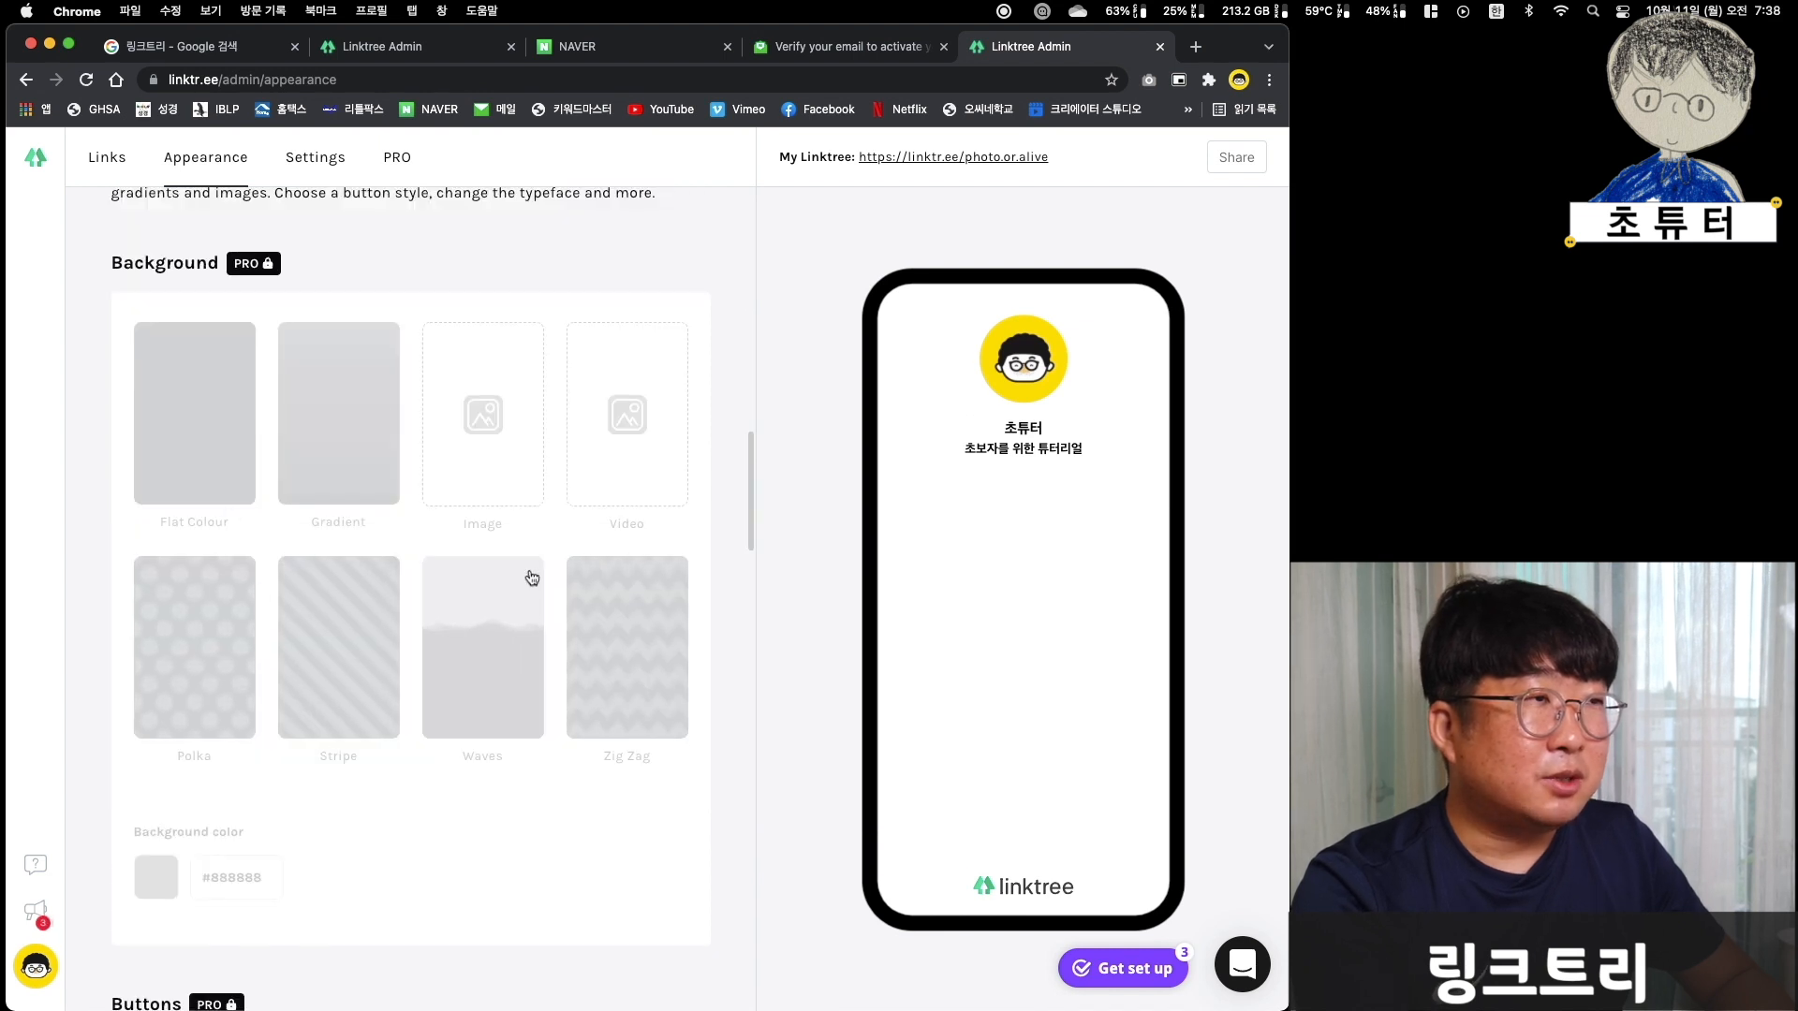
- Examine the PRO background, button style and font options in the appearance settings
scroll(500, 591, down, 6)
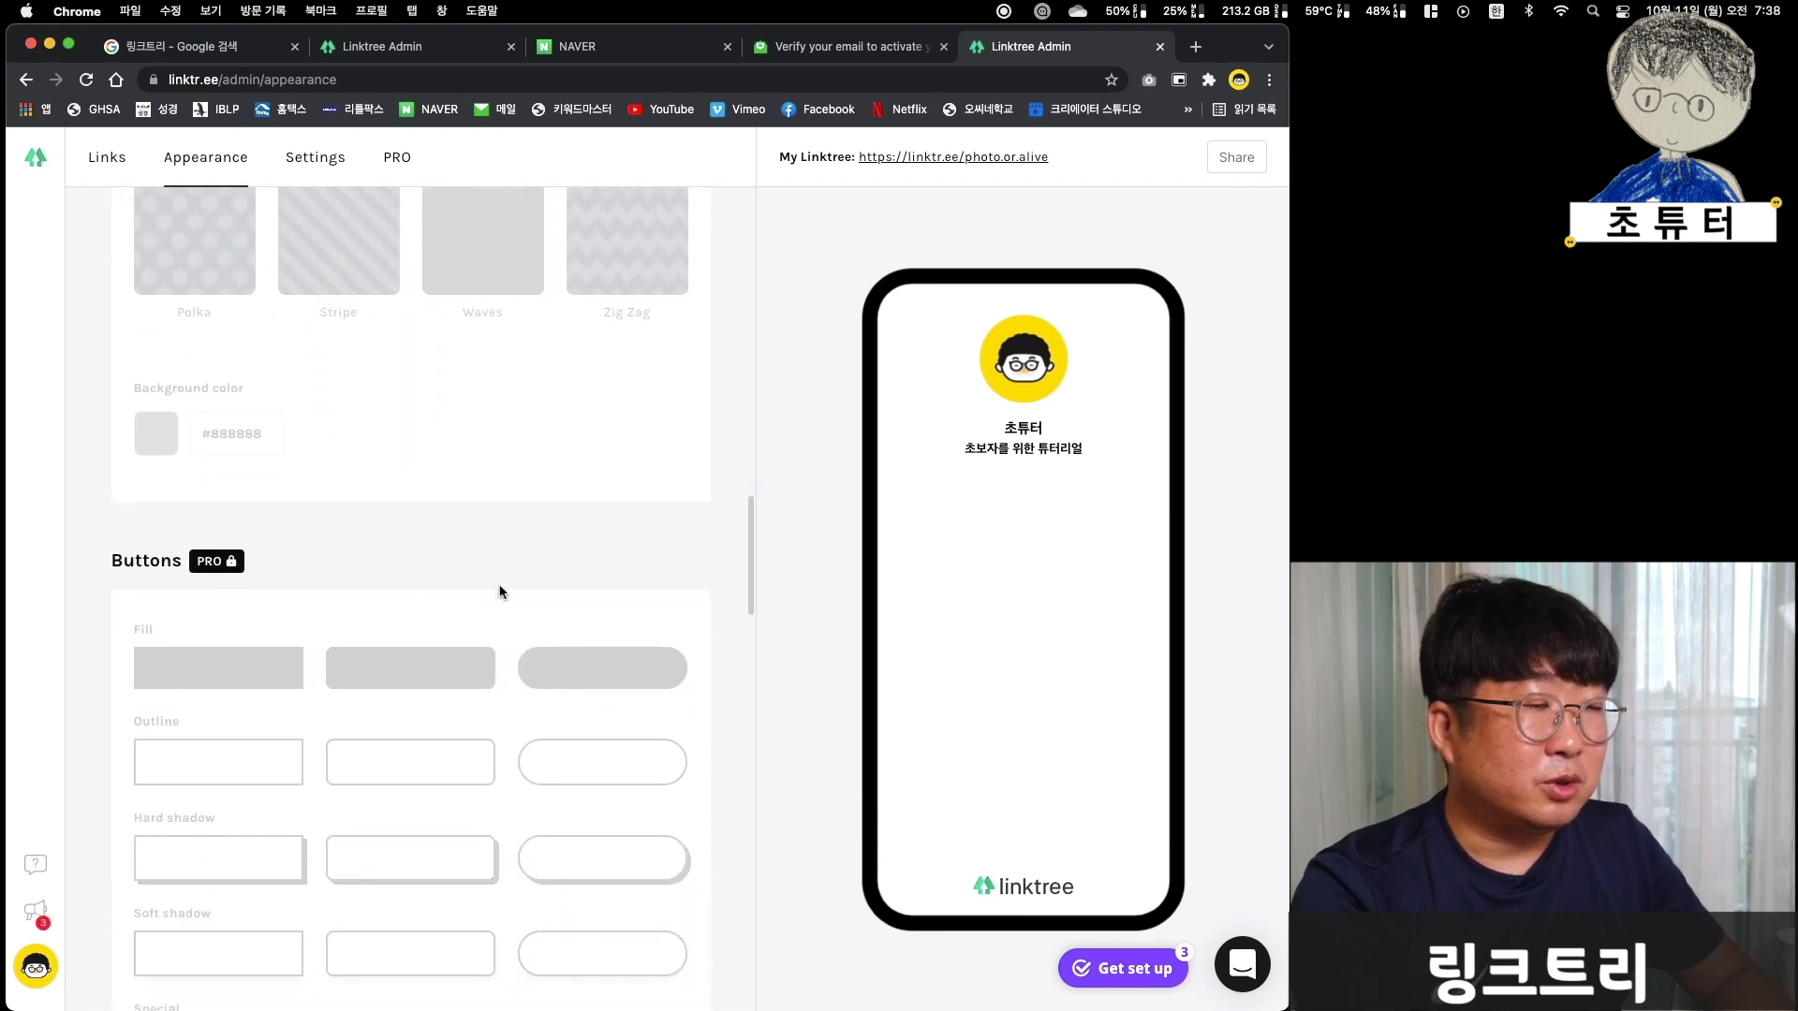
scroll(500, 591, down, 4)
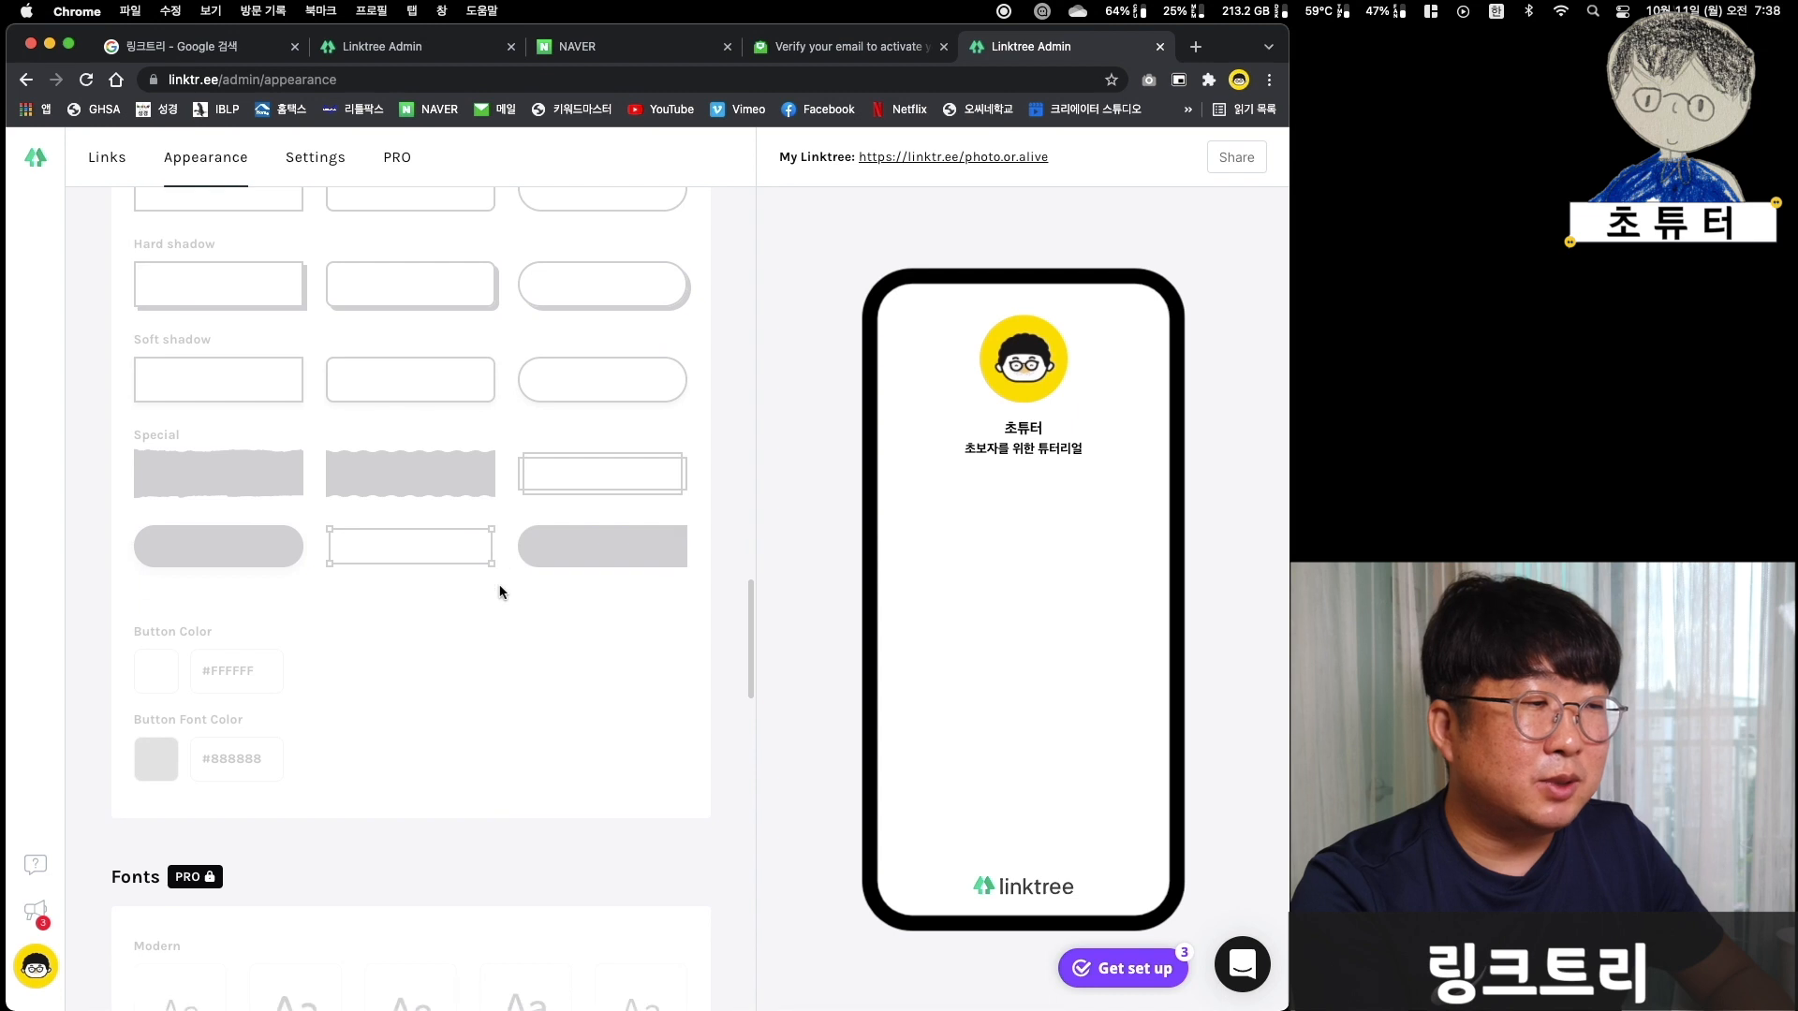
scroll(500, 592, down, 3)
scroll(500, 592, up, 20)
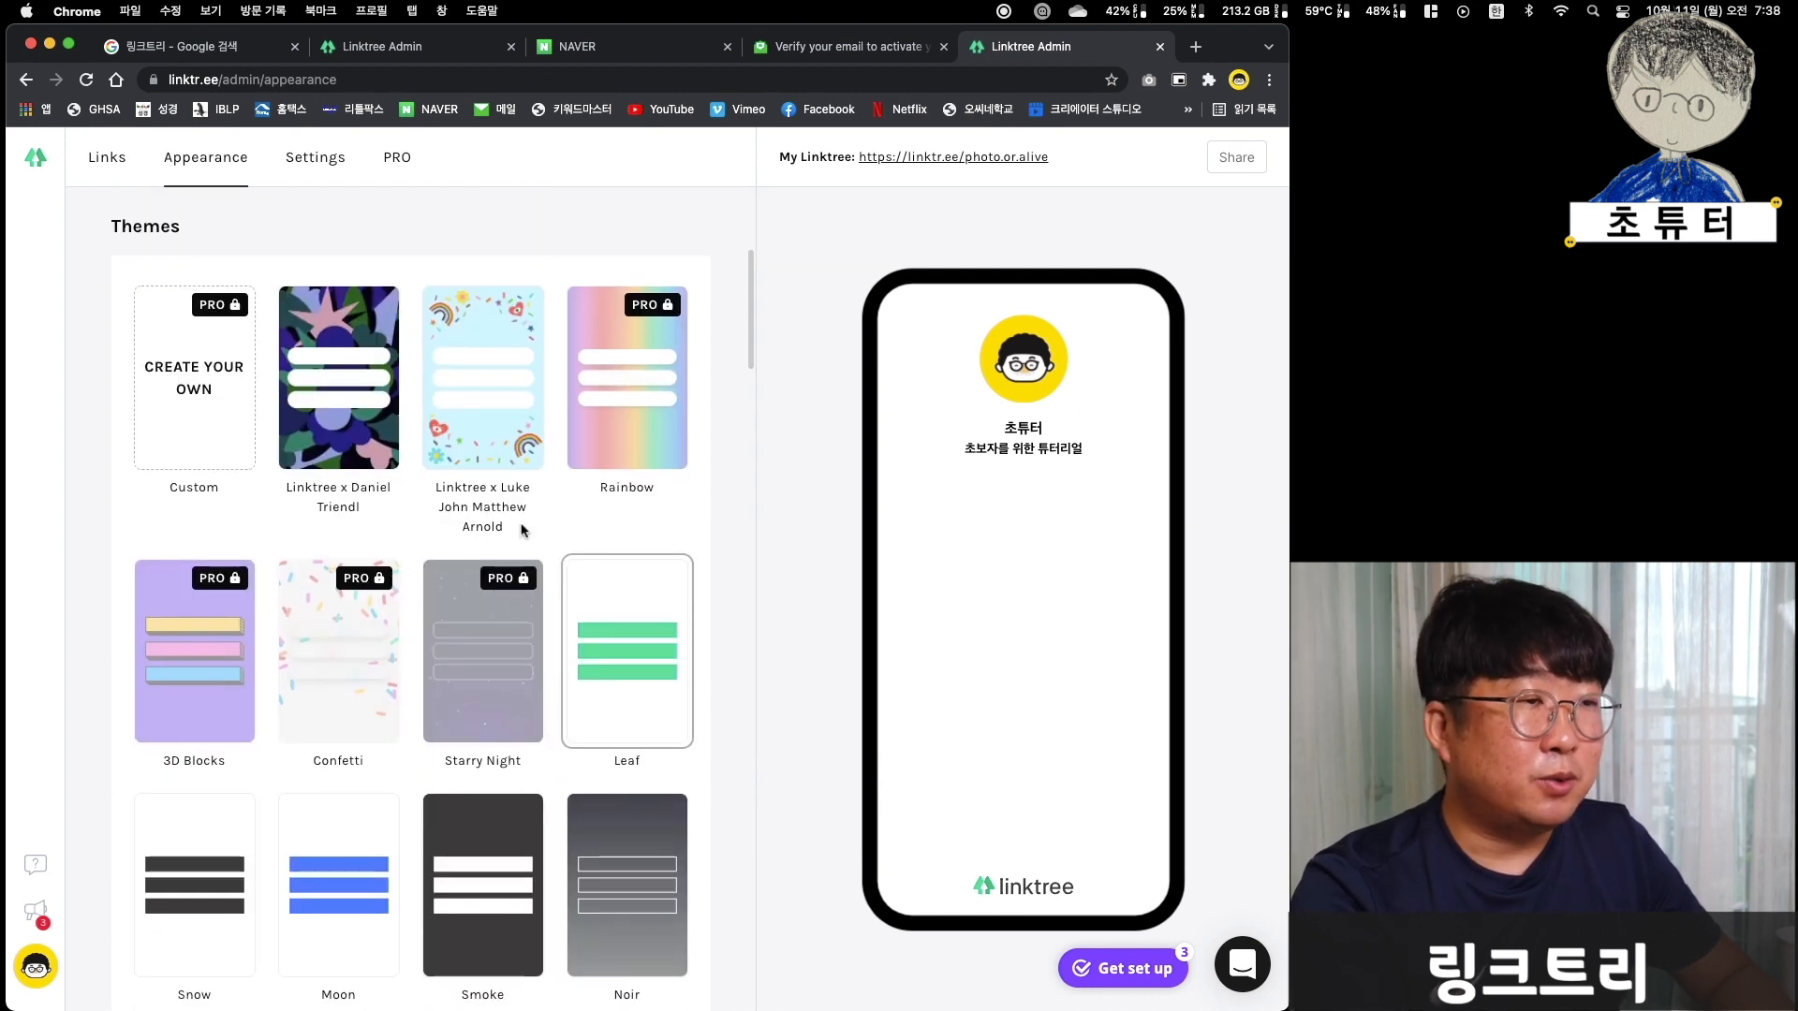
- Try the free themes Linktree x Daniel Triendl, Leaf, Smoke and Noir on the profile, and settle on Smoke
click(339, 365)
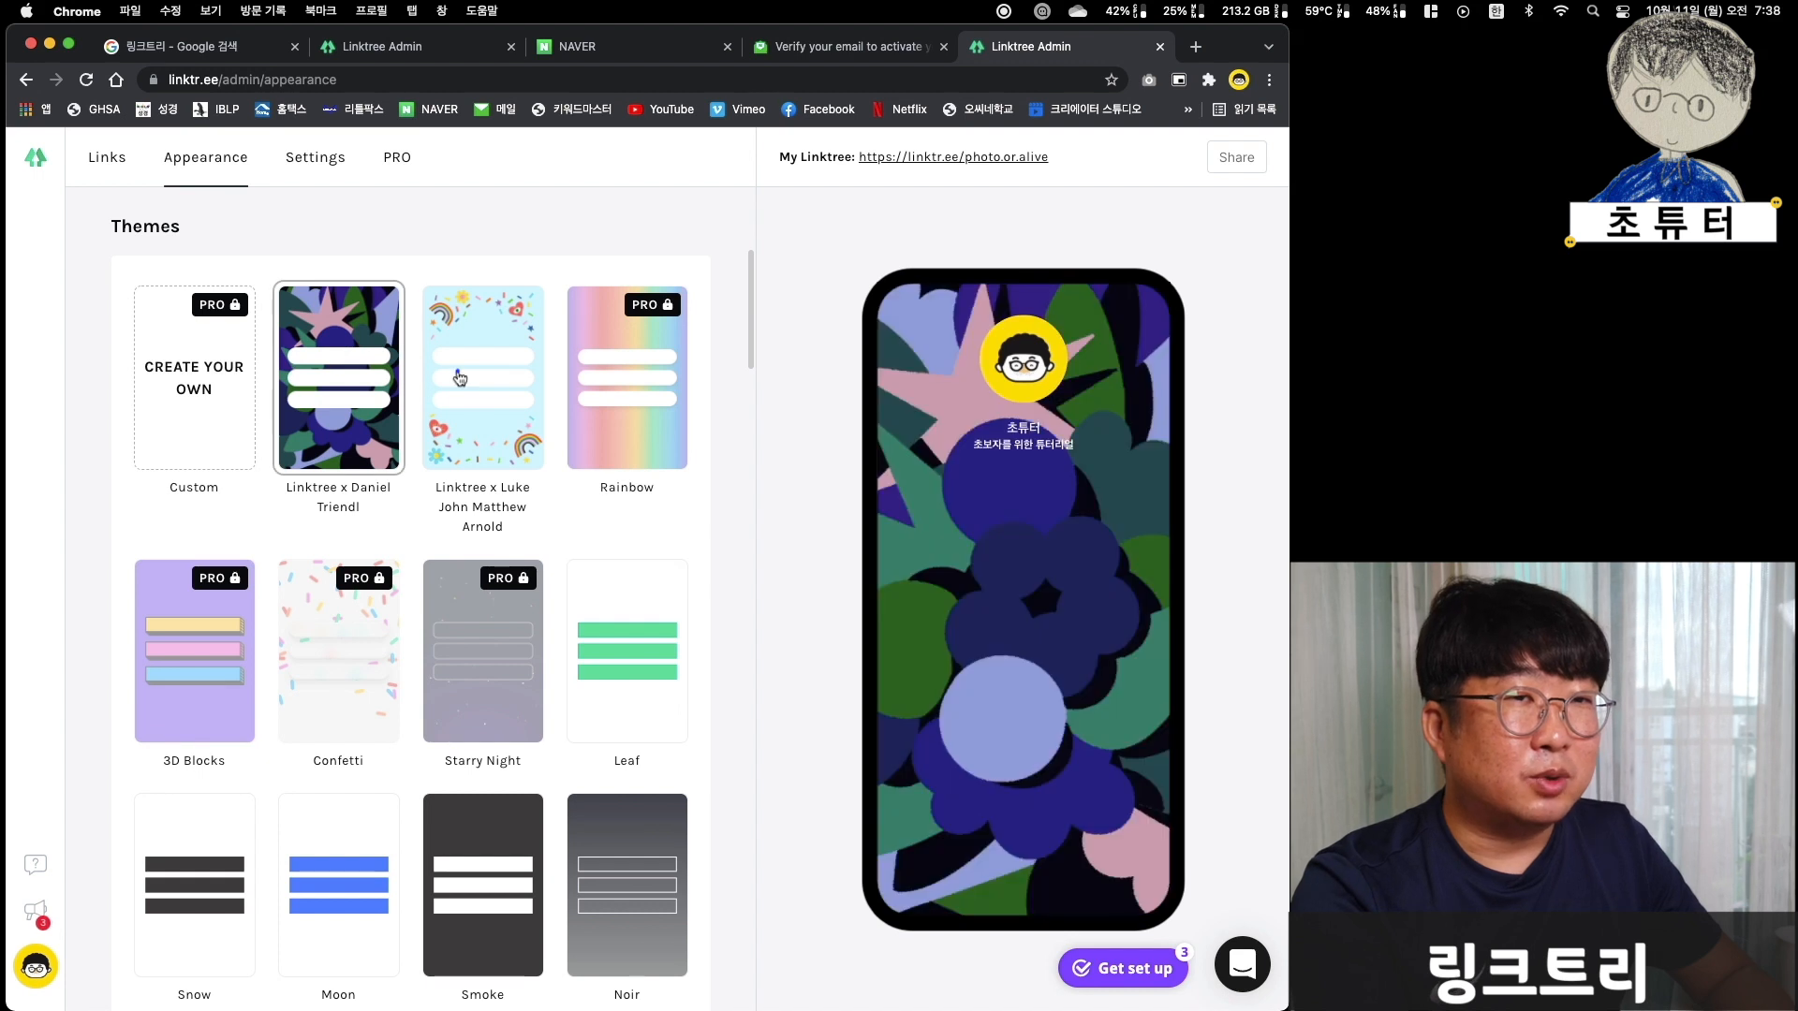
click(459, 377)
scroll(626, 661, down, 1)
click(626, 661)
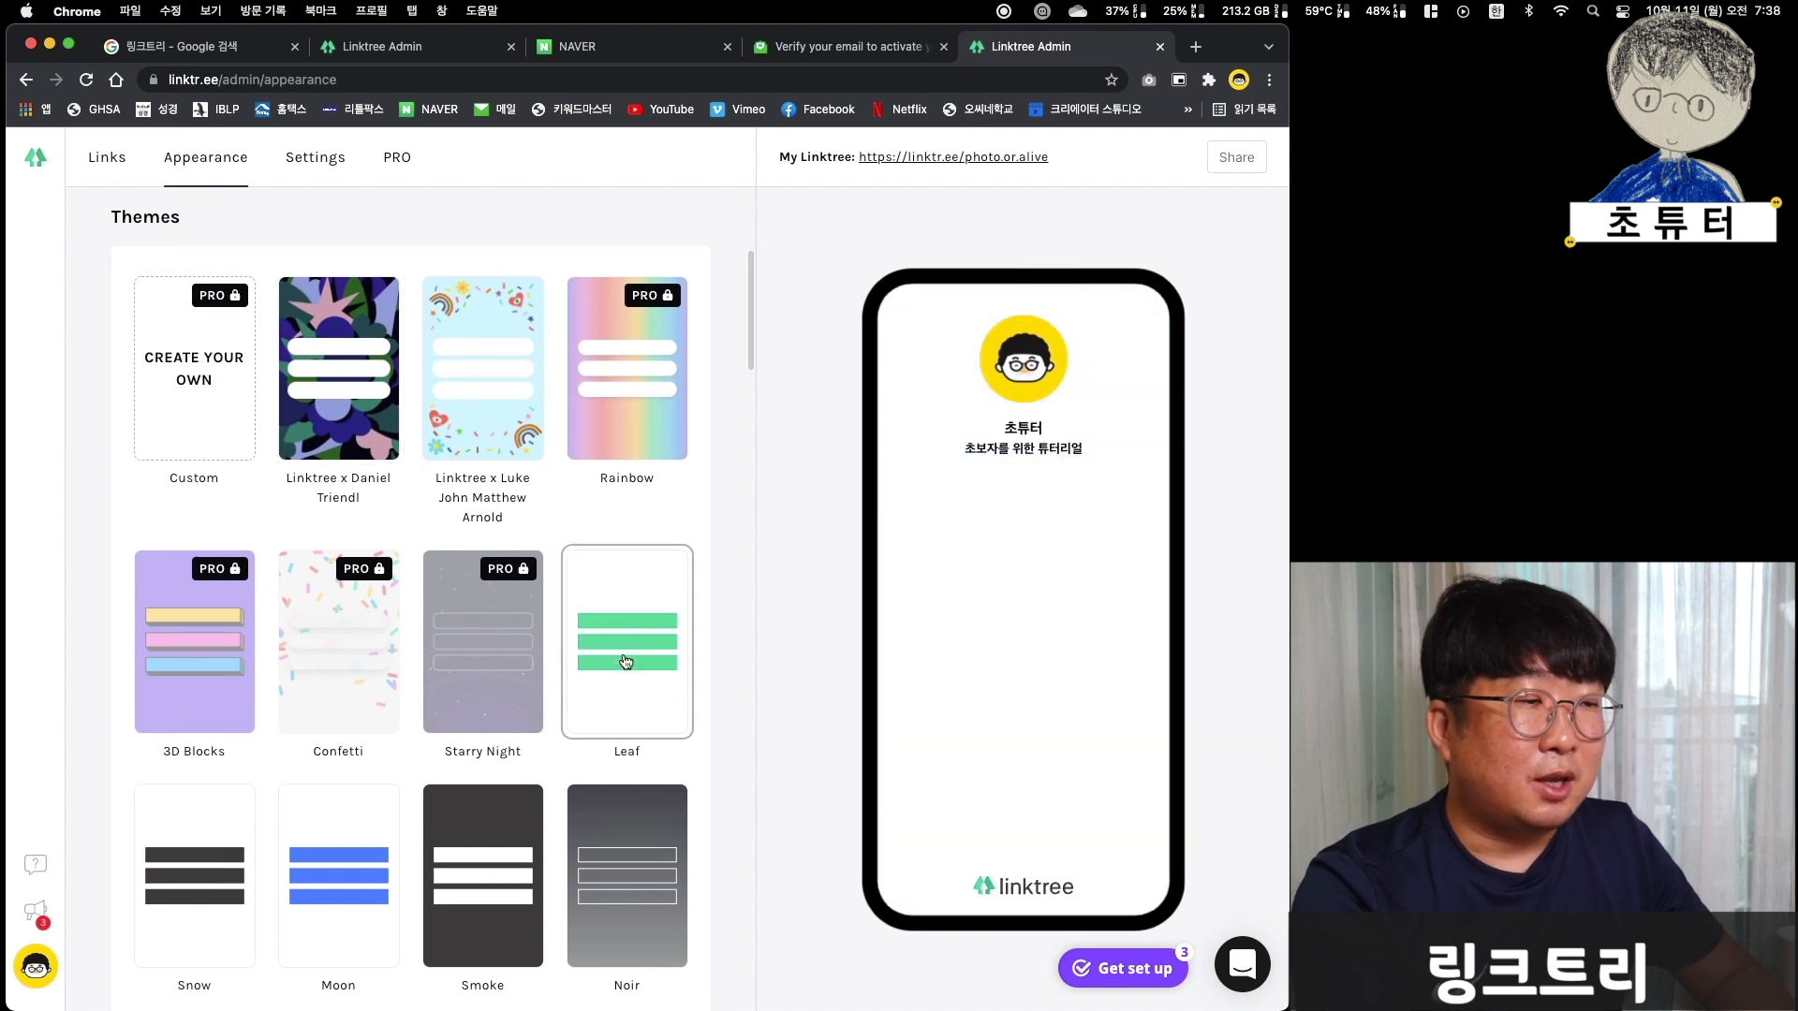
scroll(627, 661, down, 3)
click(481, 723)
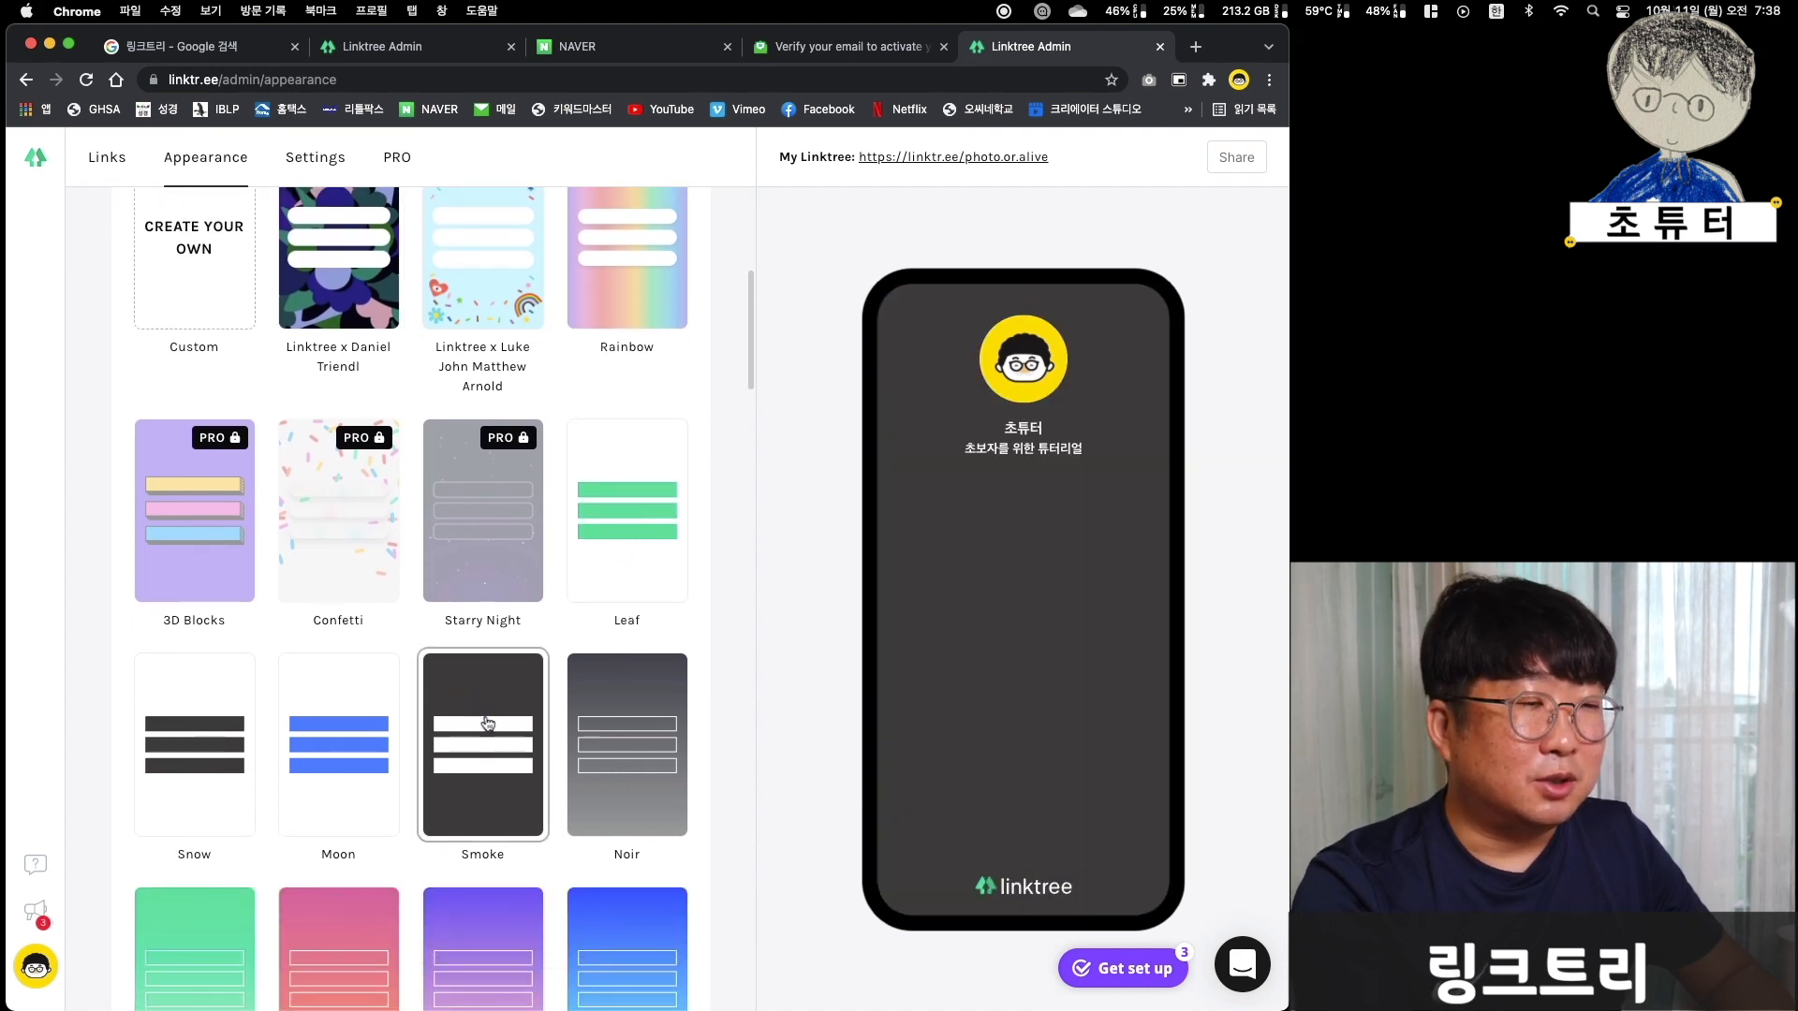
scroll(487, 723, down, 2)
click(625, 702)
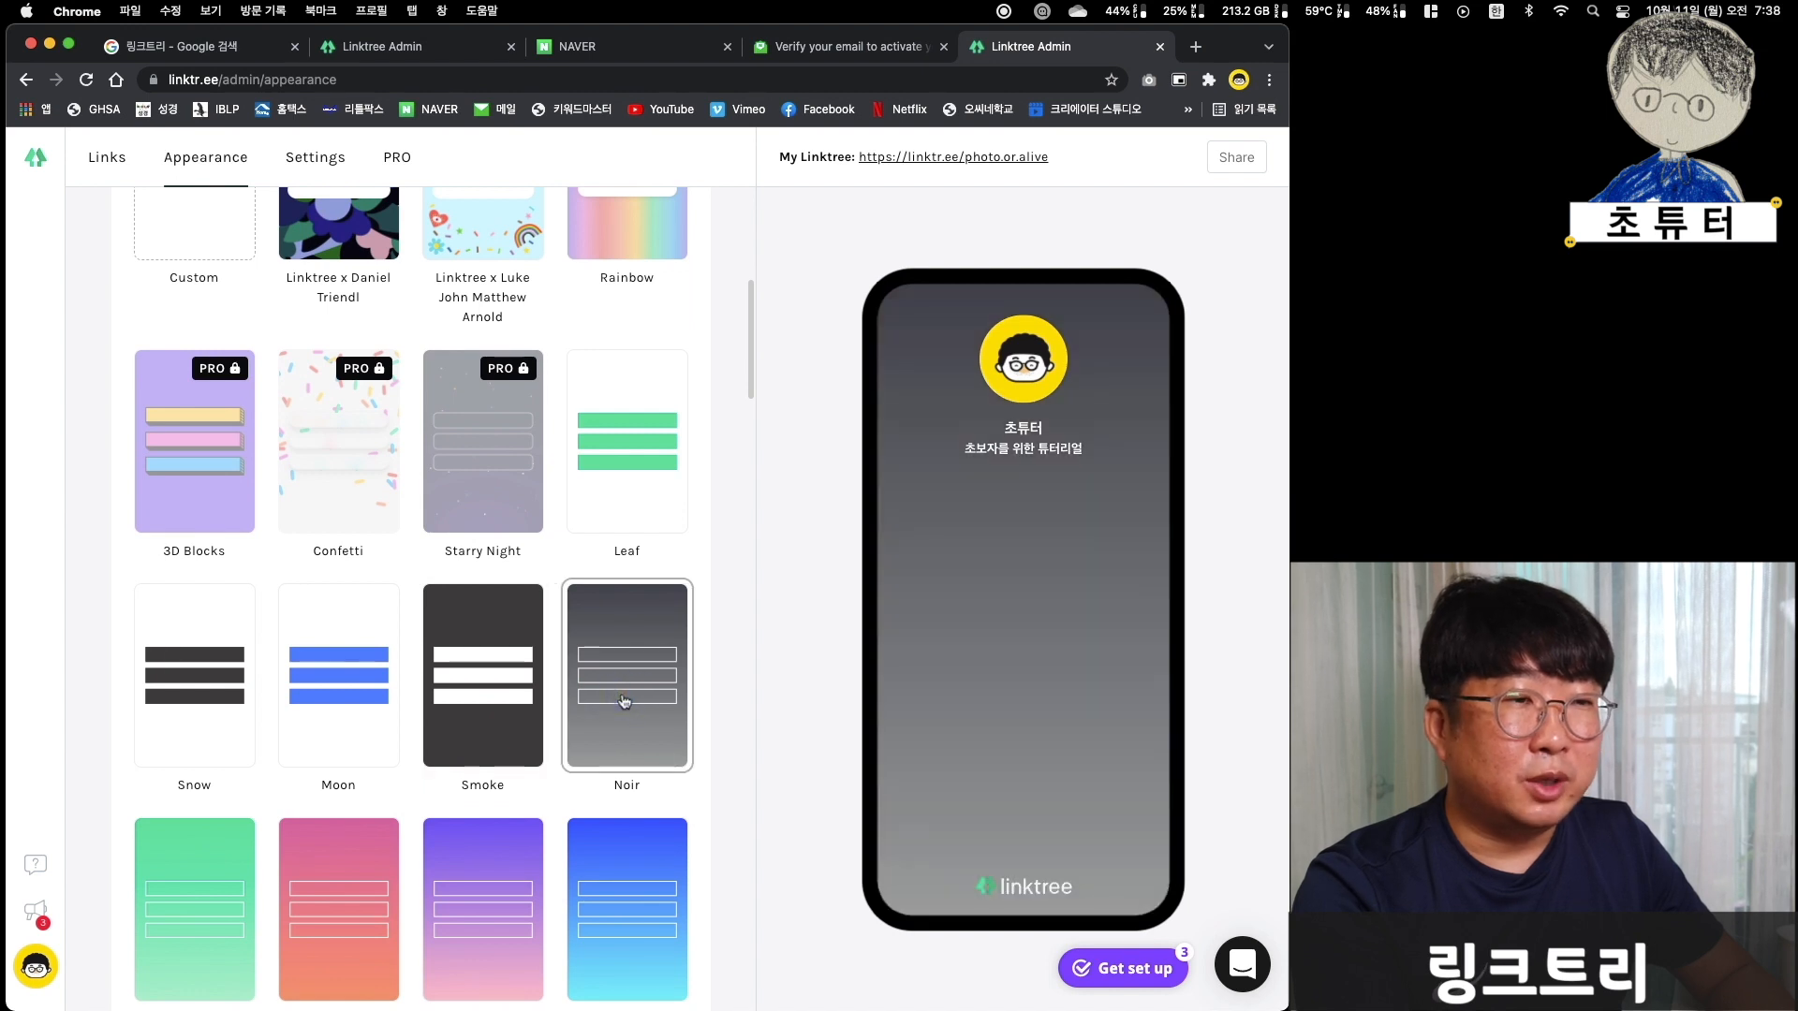
click(530, 702)
scroll(524, 693, down, 2)
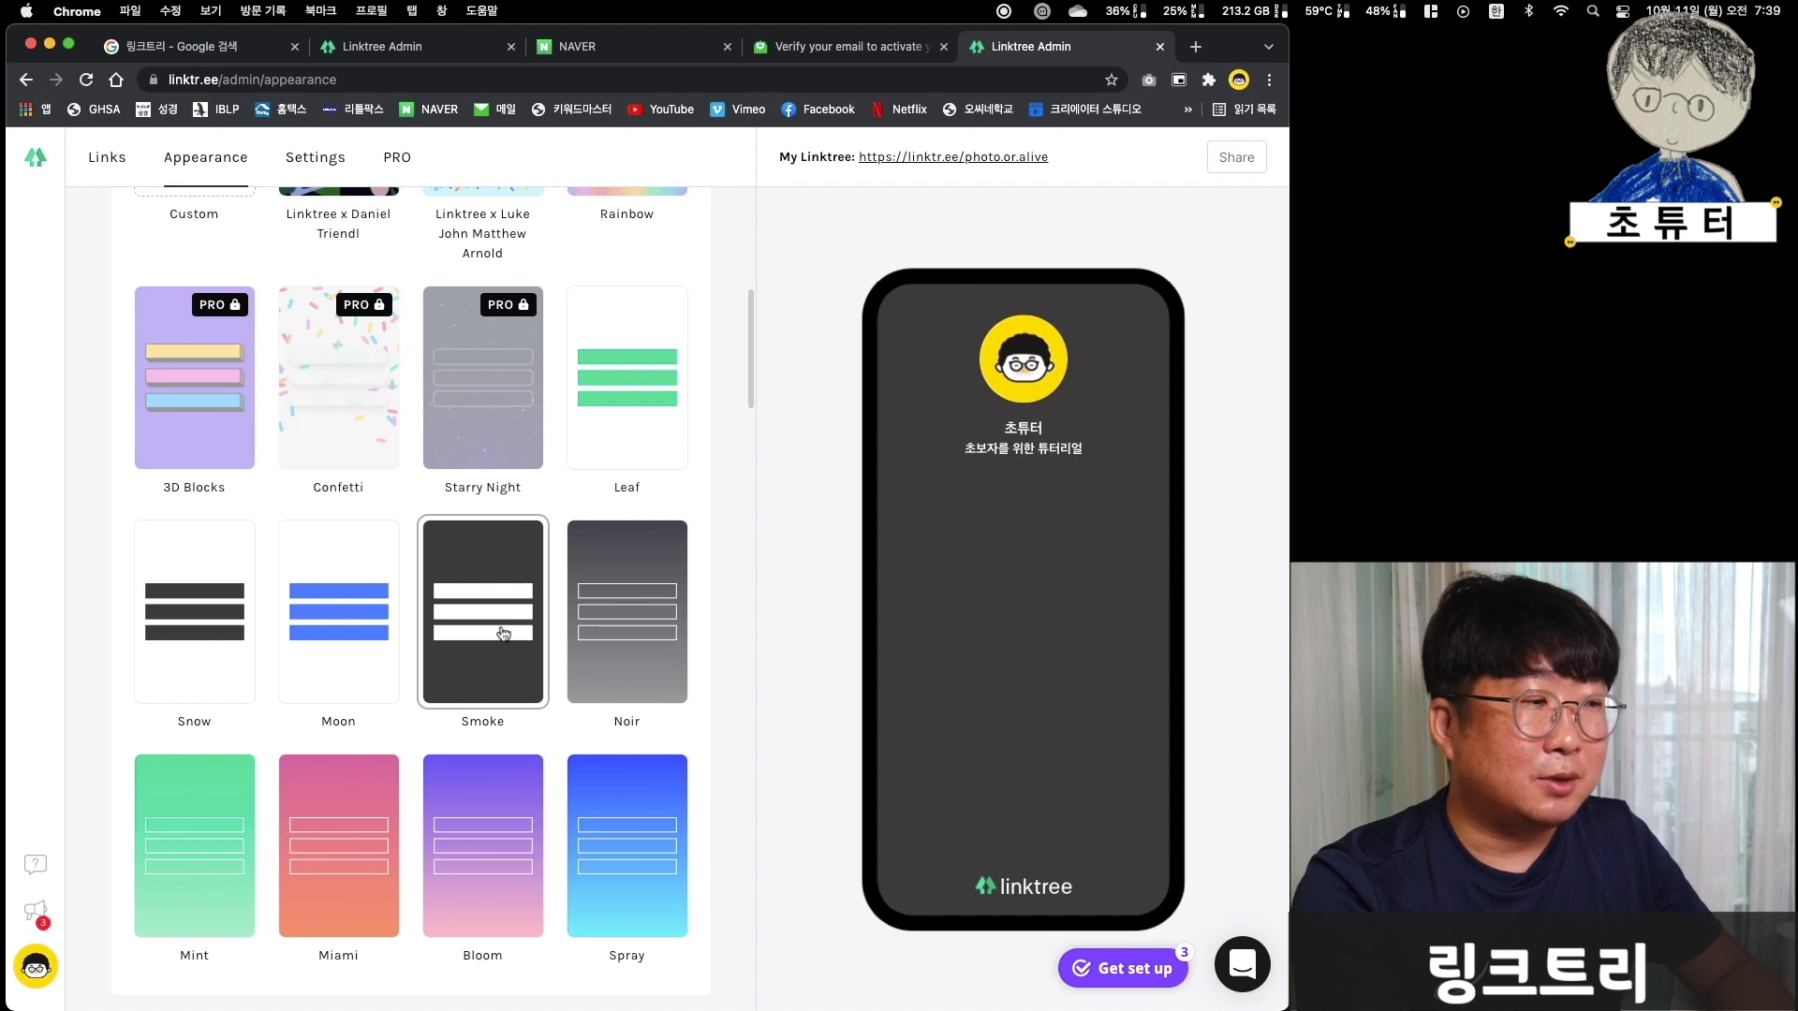
scroll(503, 634, up, 8)
click(104, 161)
click(349, 323)
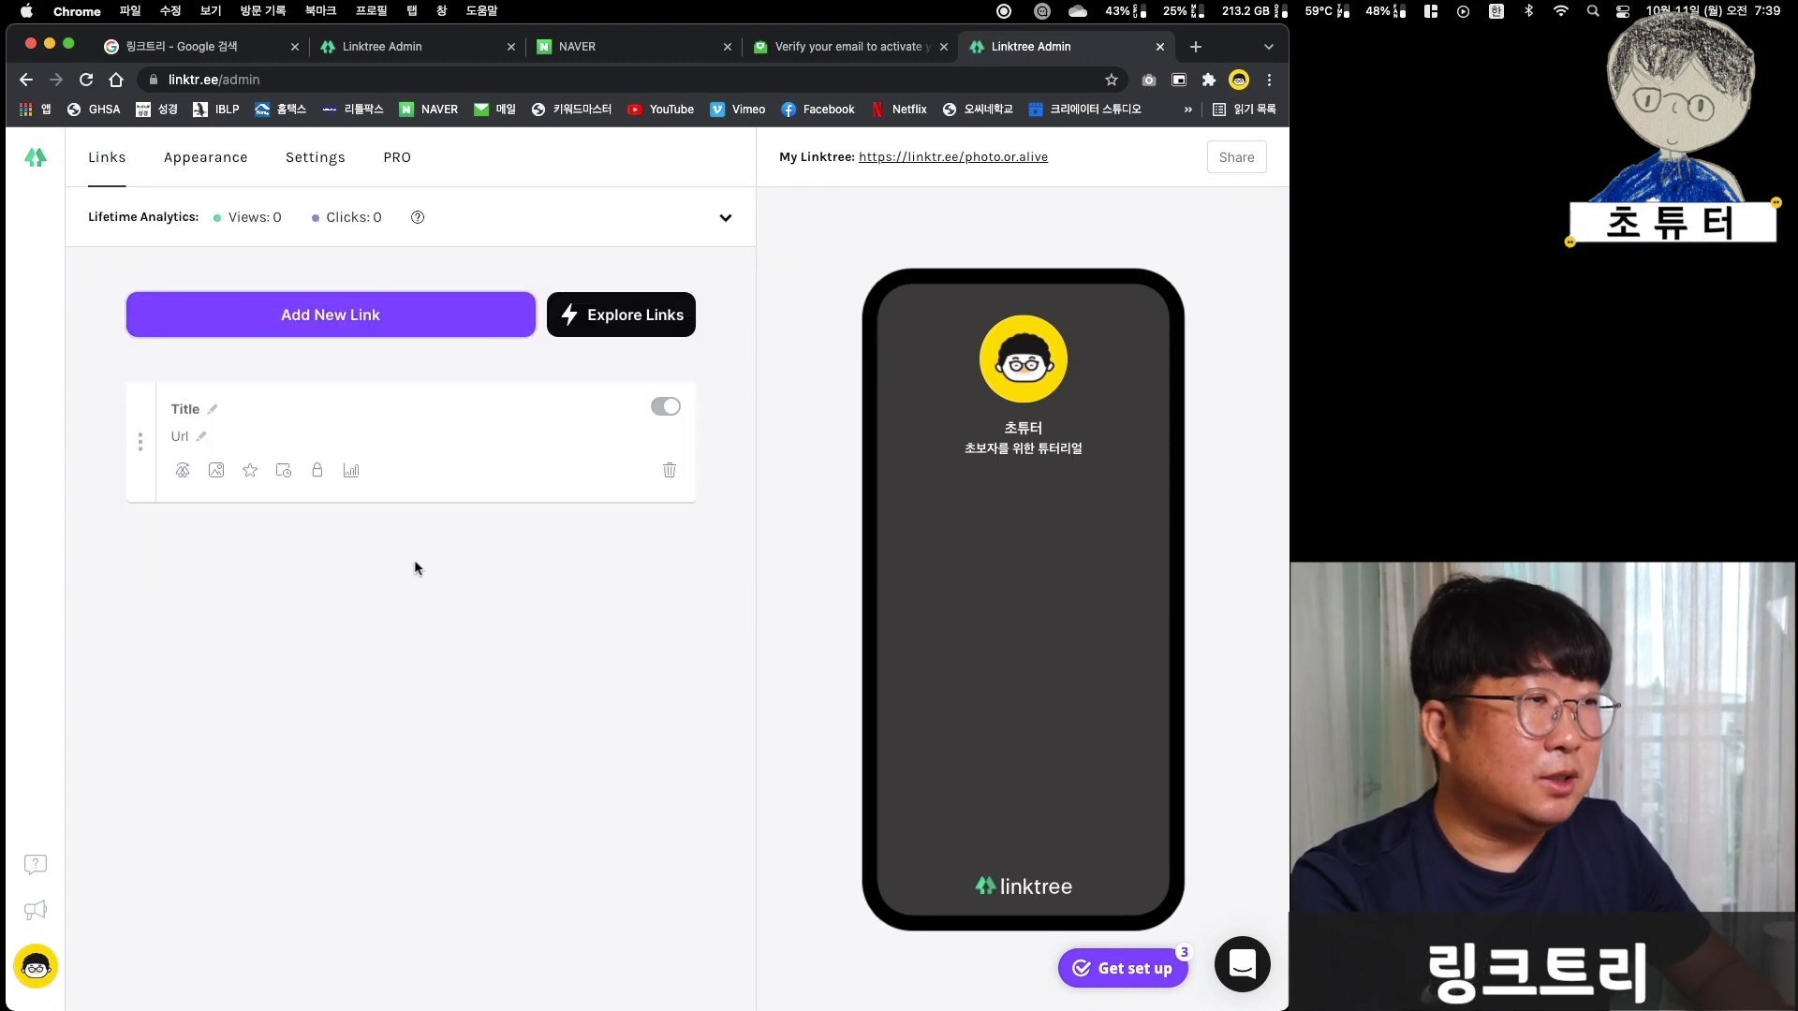
click(211, 409)
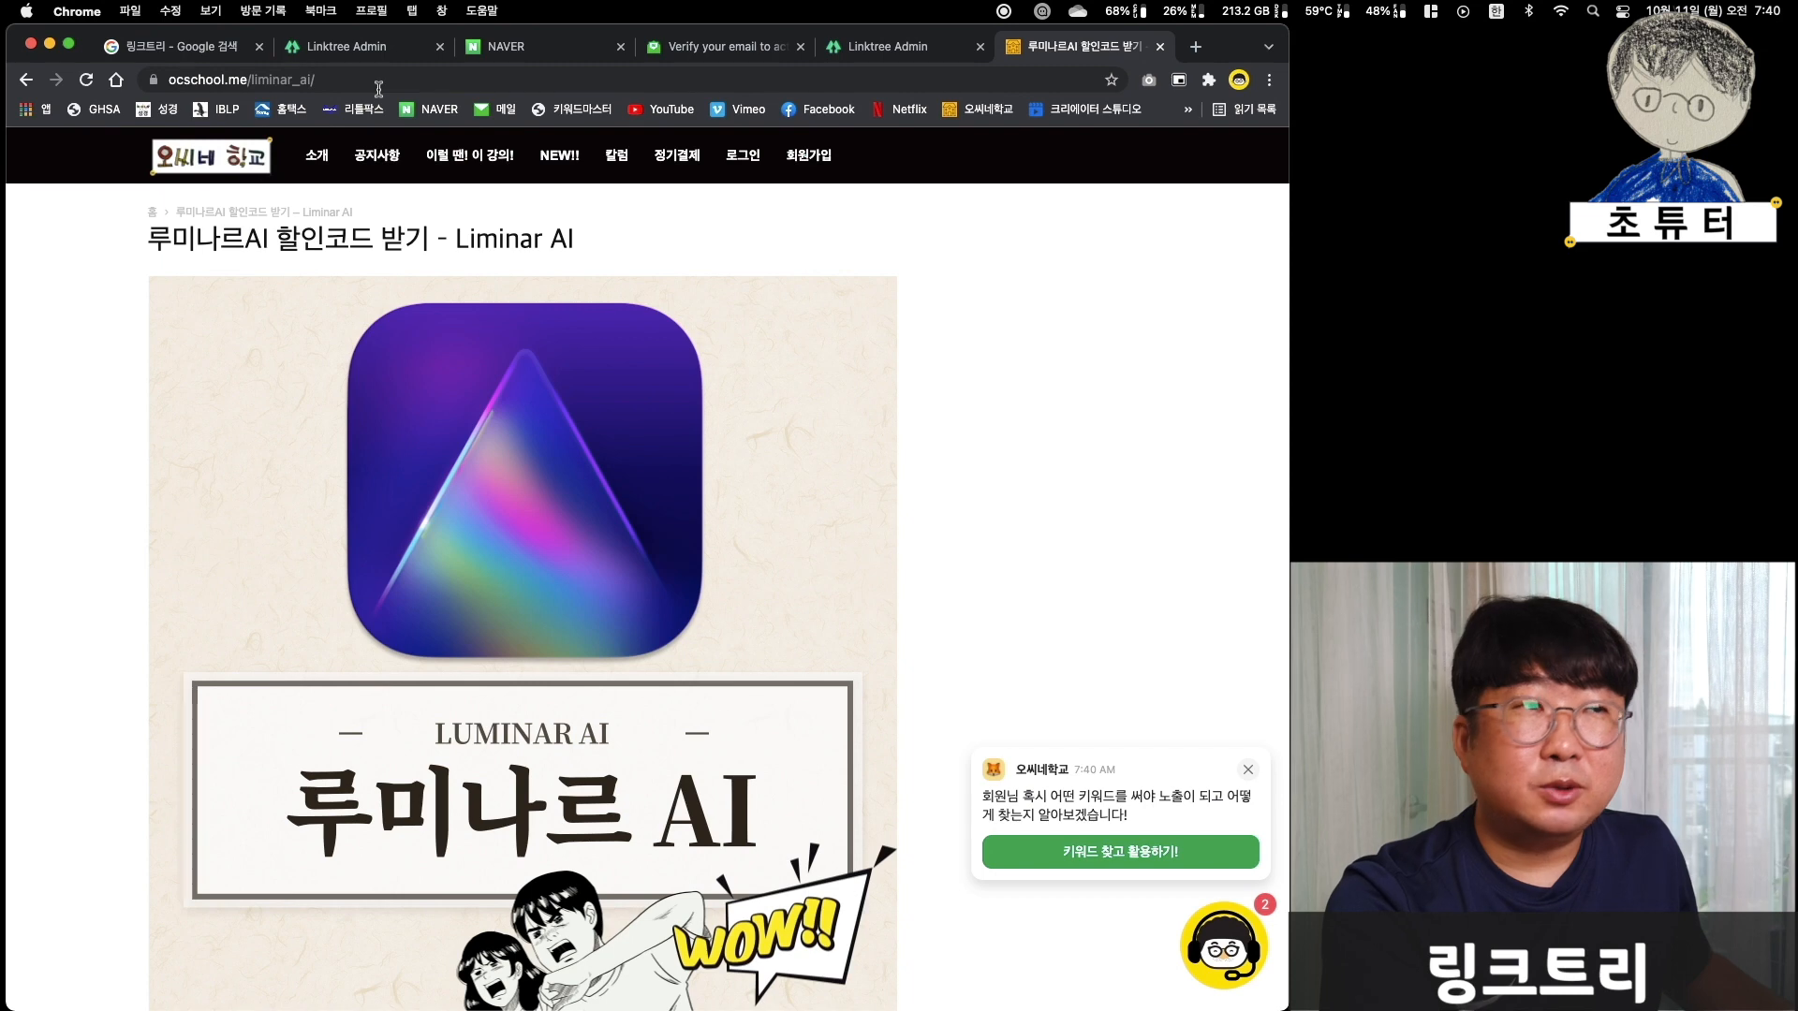
click(379, 79)
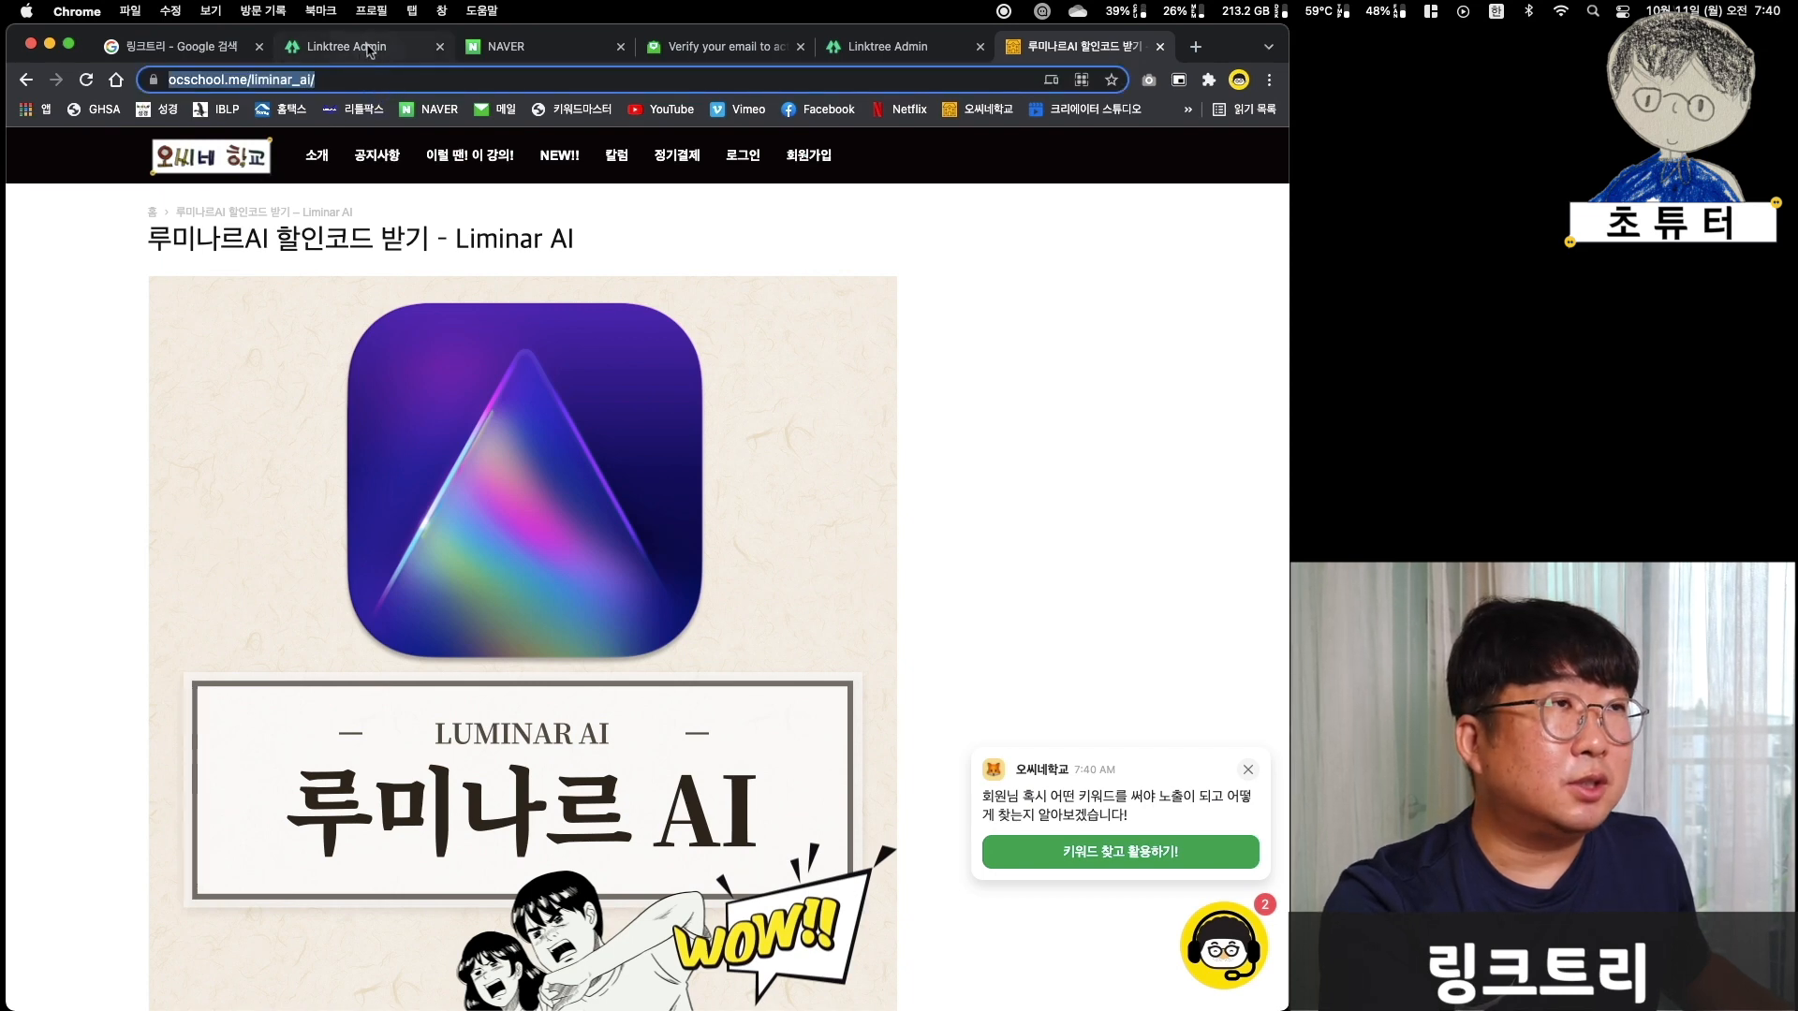
click(447, 610)
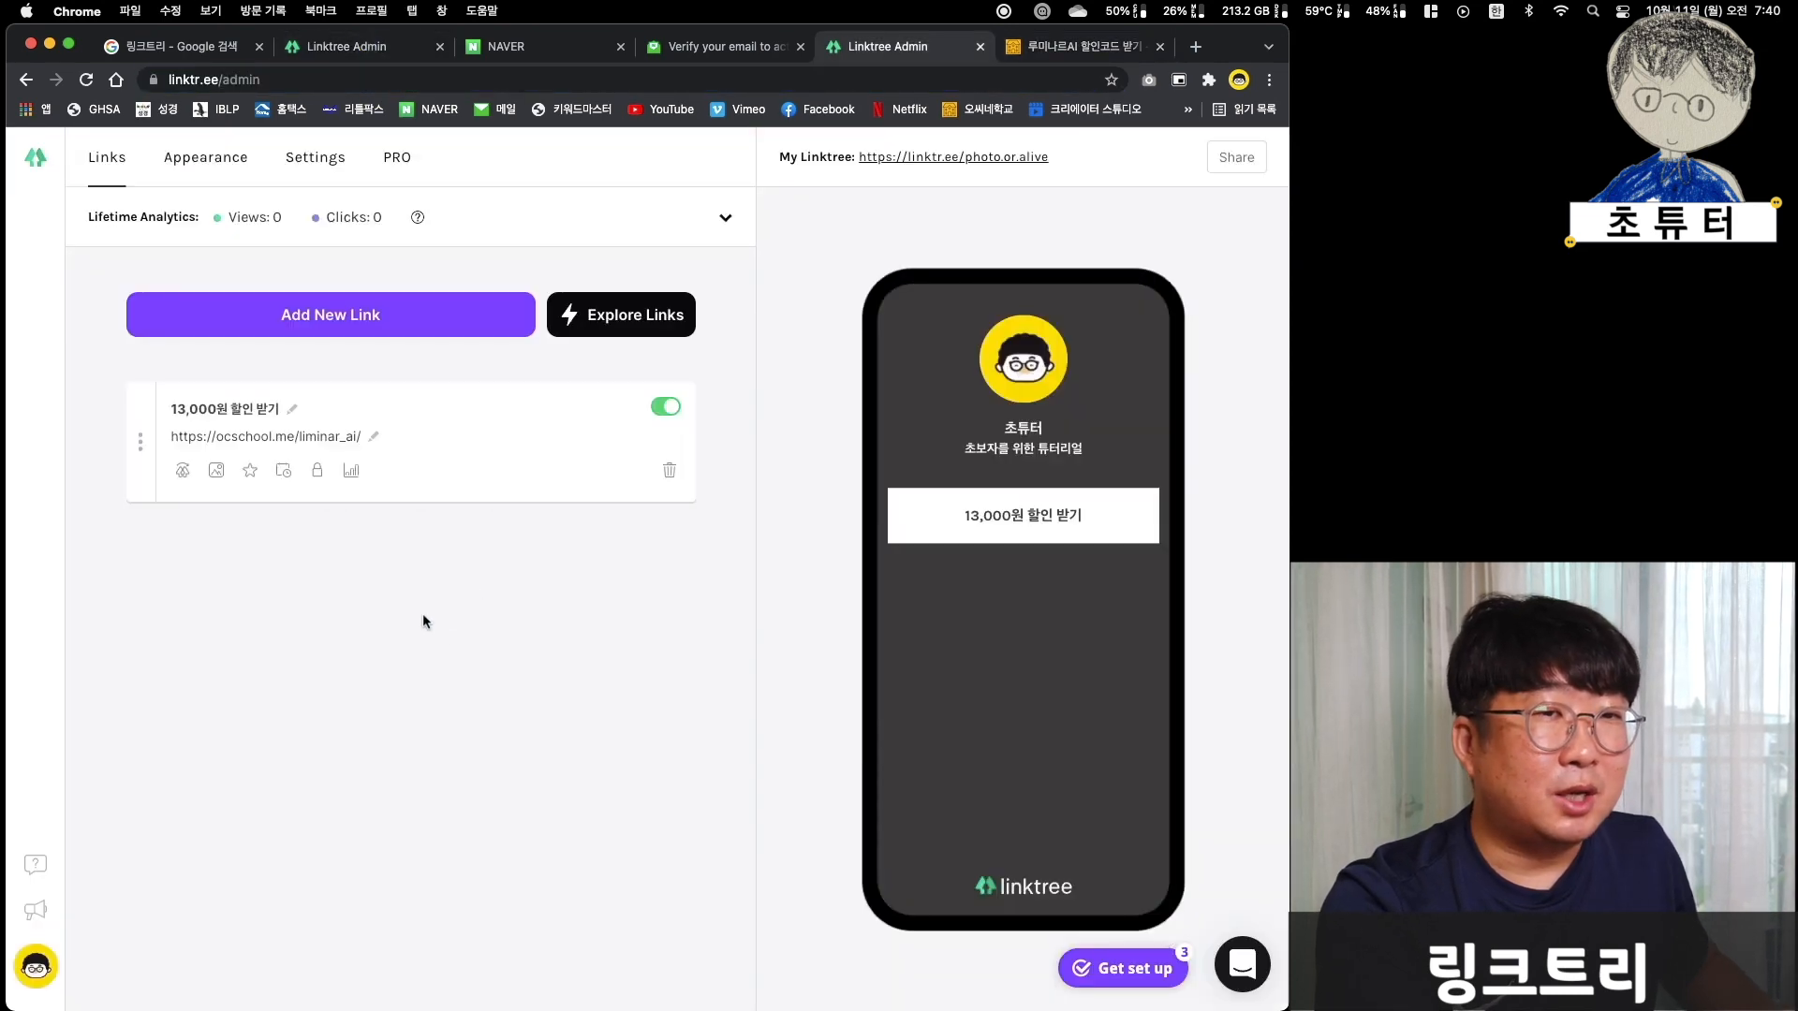
click(279, 408)
text(ㄴㅇㄹㄴ이ㄹㄴㅇㄹㄴㅇㄹㄴㅇㄴㅇㅇㄹㄴㅇㄹㄴㅇㄹ)
click(621, 814)
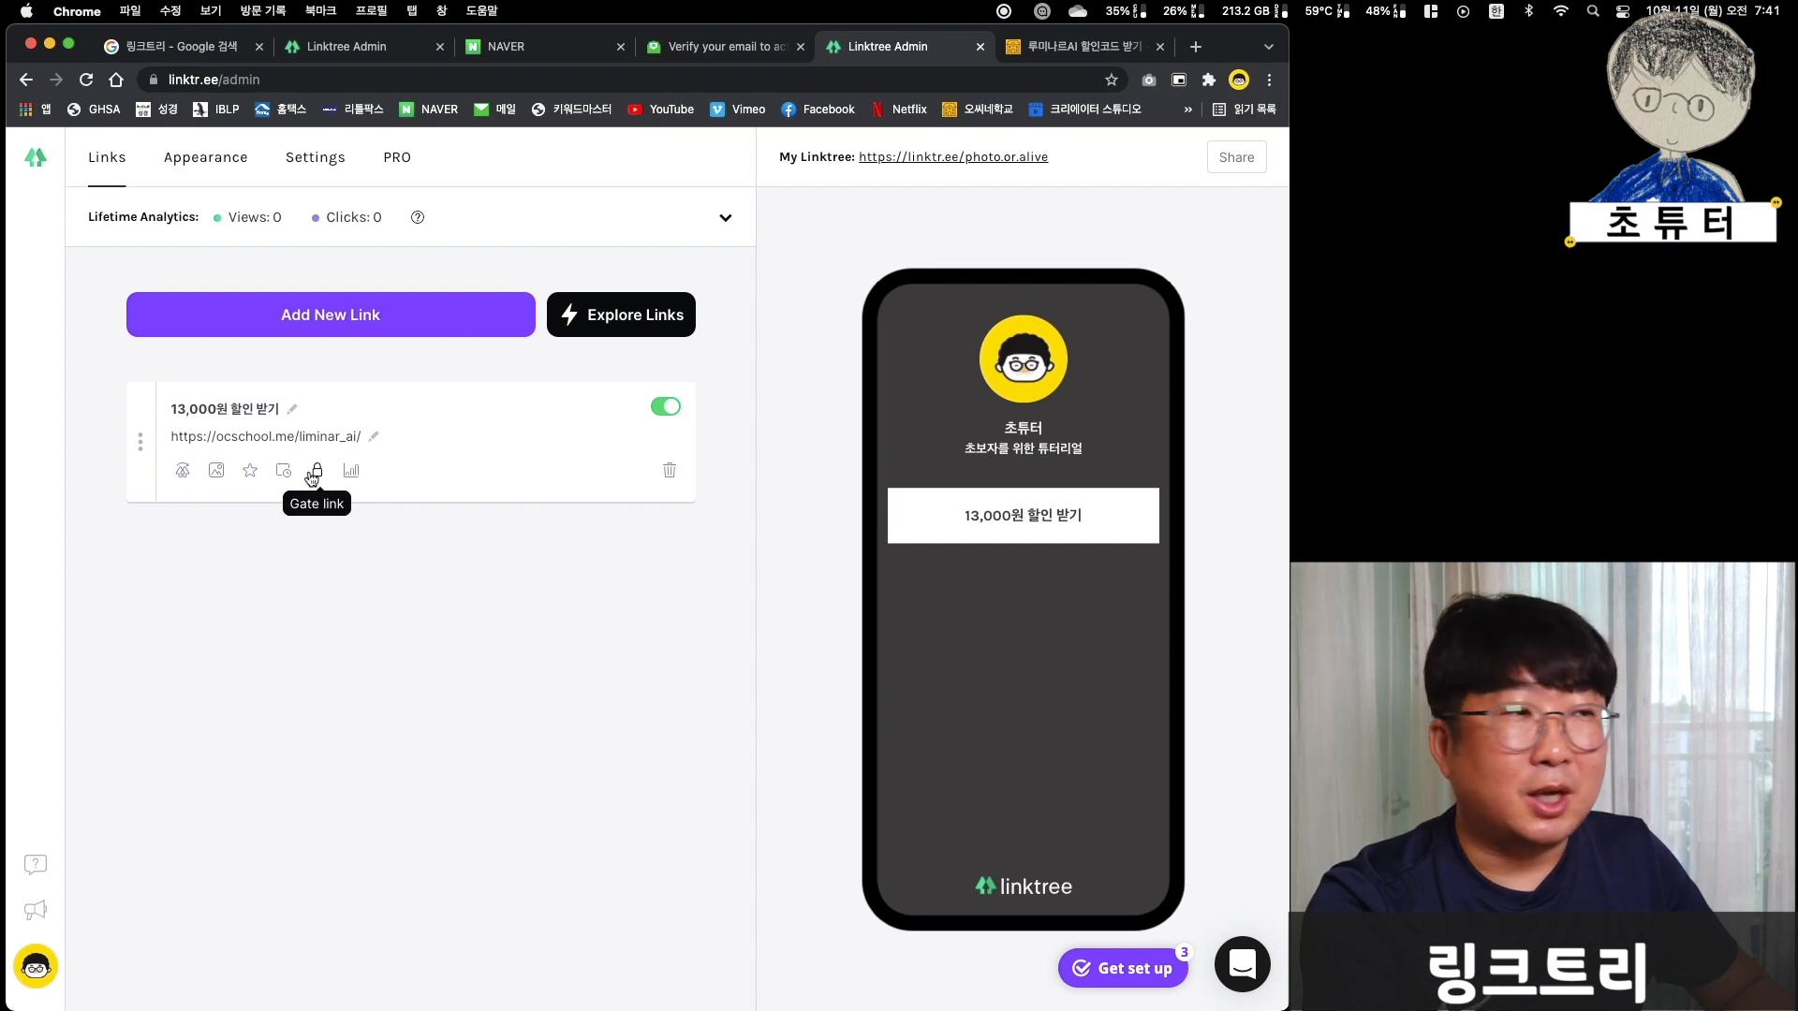
- Look through the Tabler icons offered as a thumbnail for the 13,000원 할인 받기 link
click(277, 533)
click(216, 478)
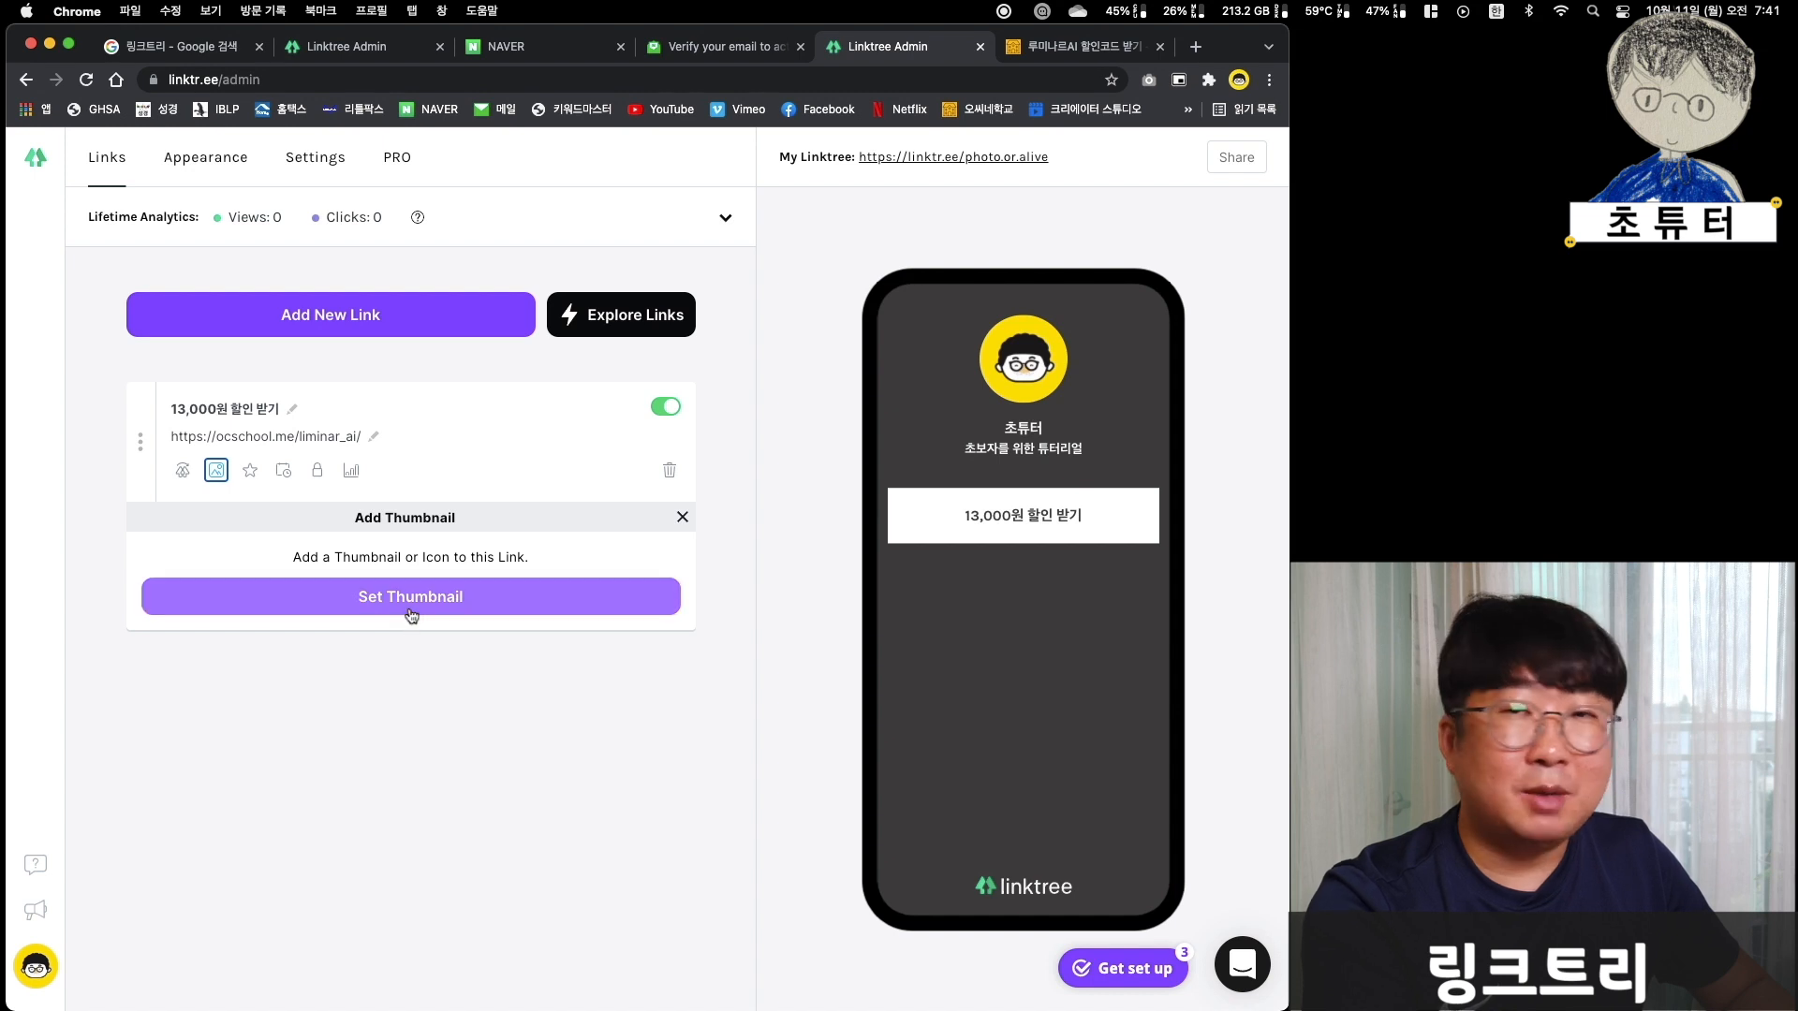
click(411, 599)
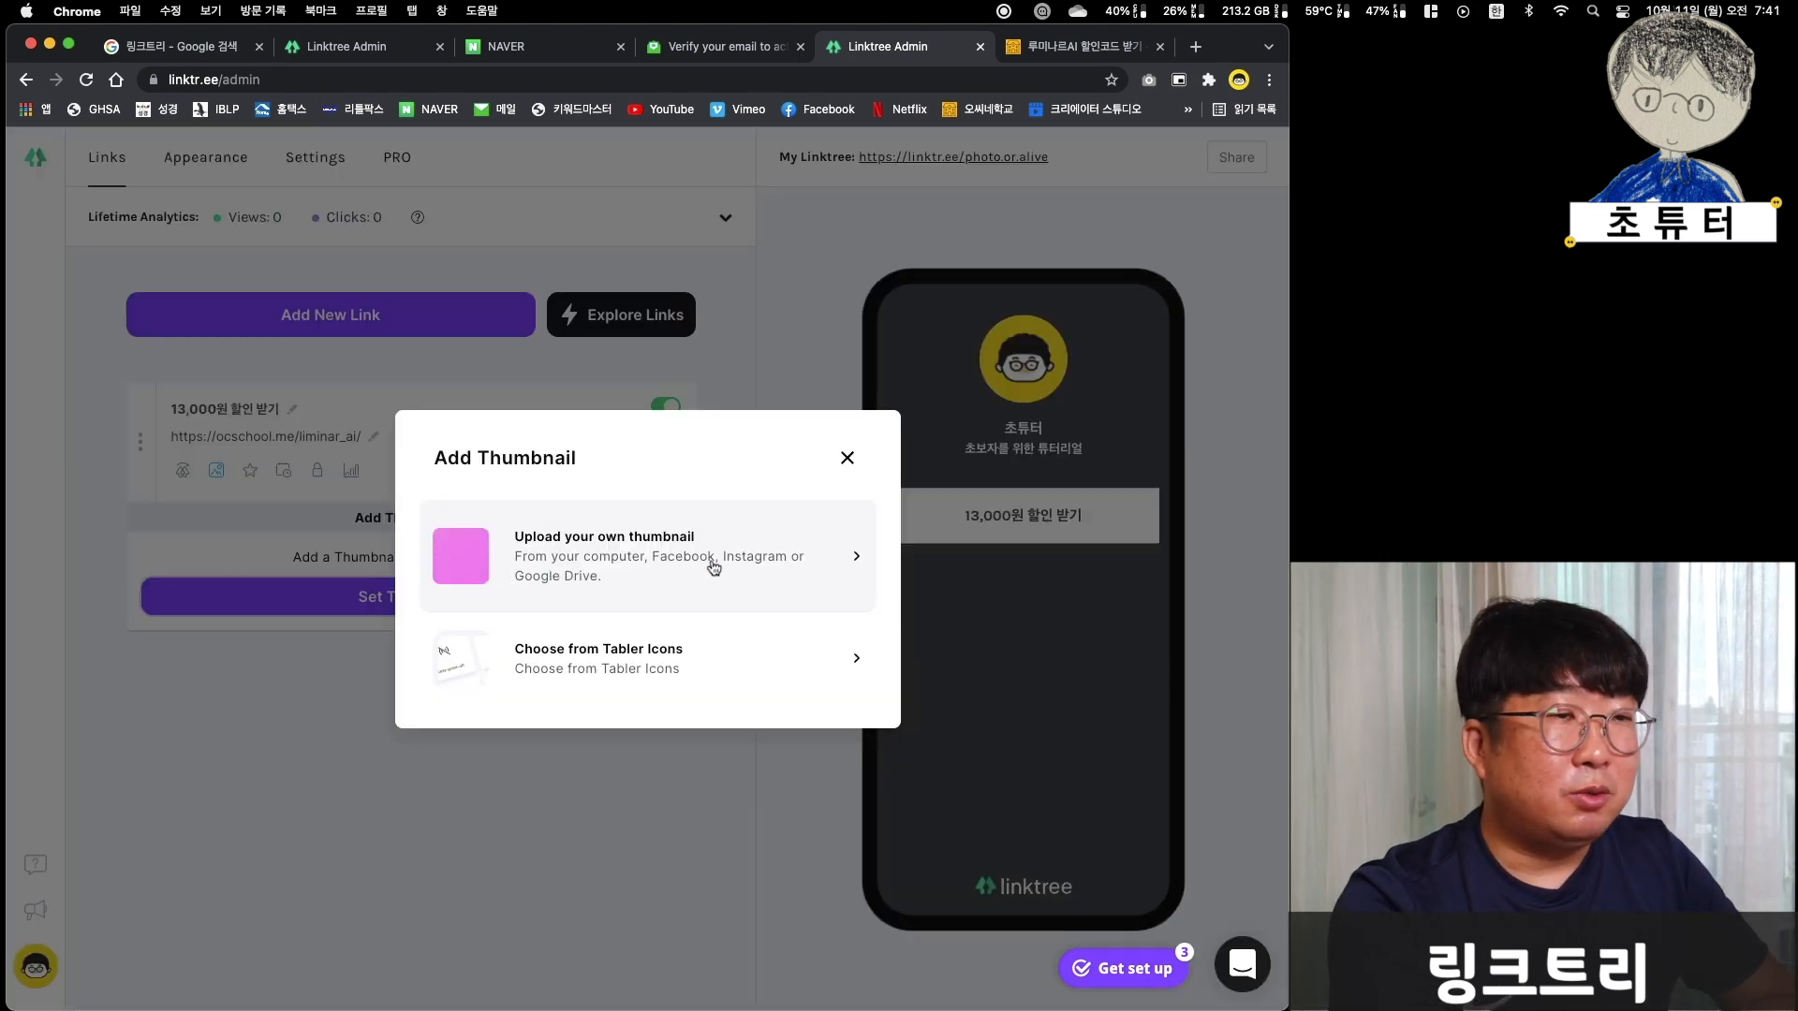
click(642, 672)
scroll(593, 634, down, 5)
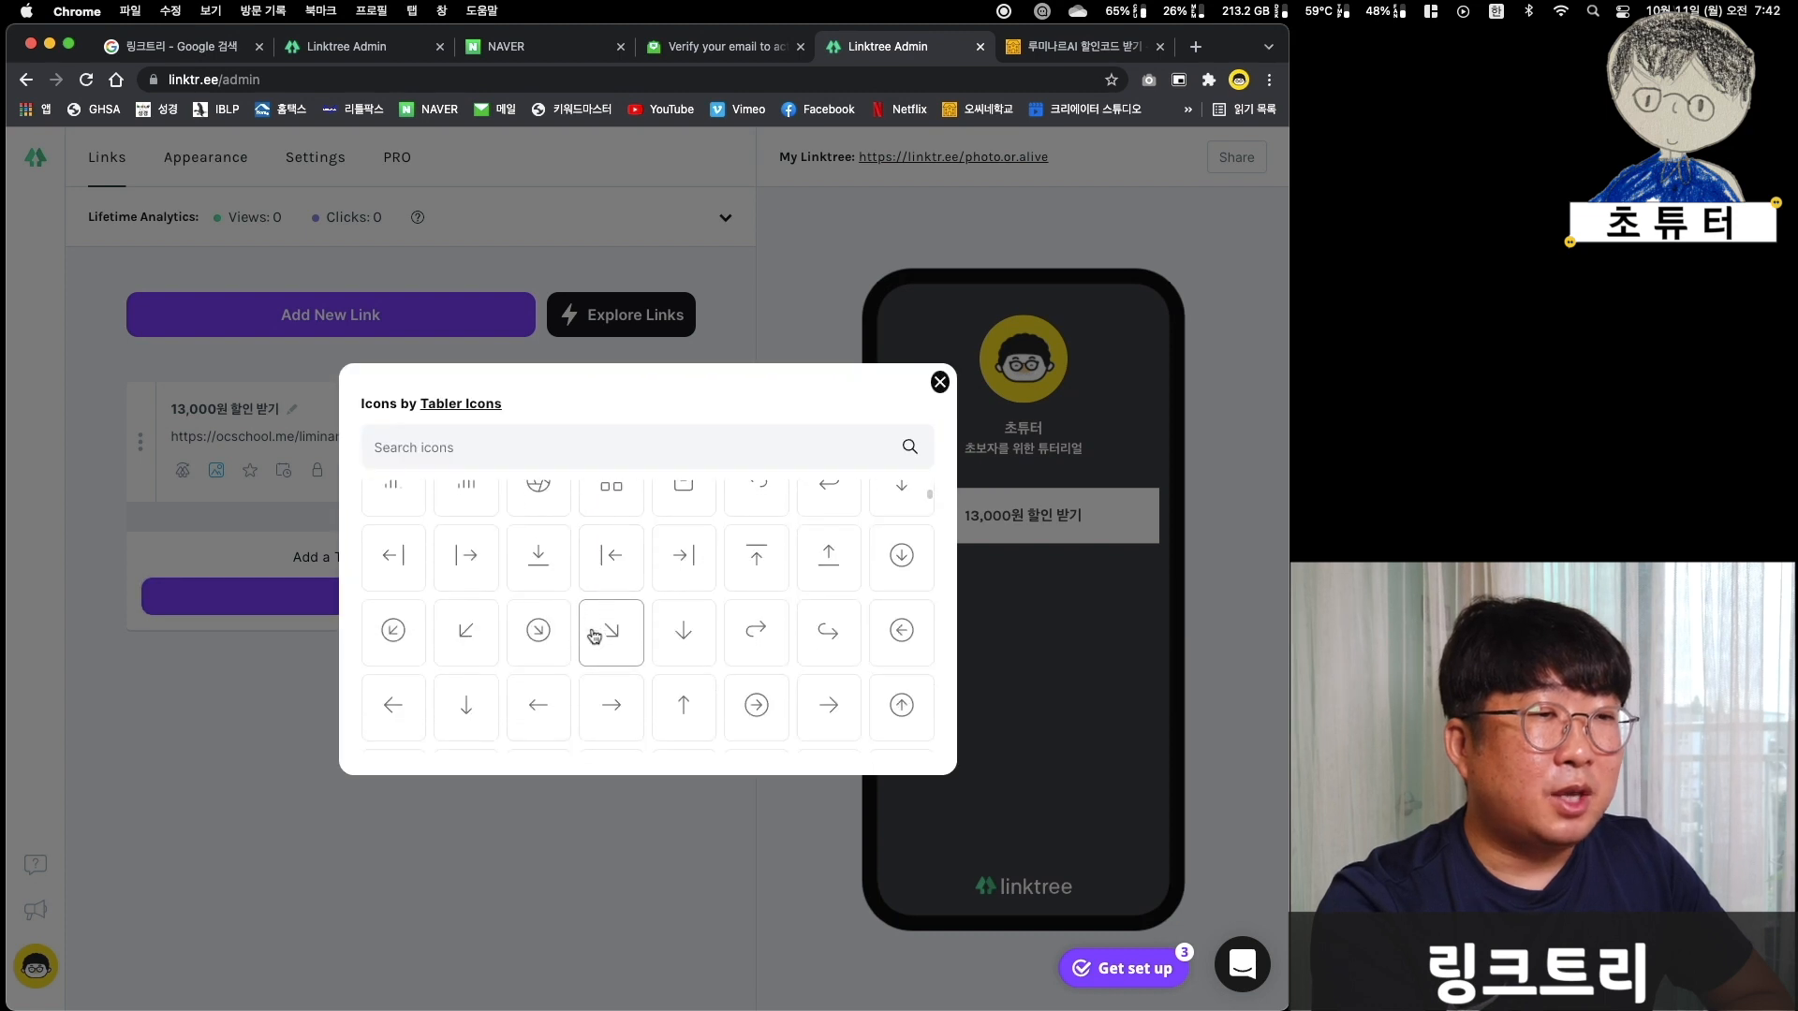
click(594, 635)
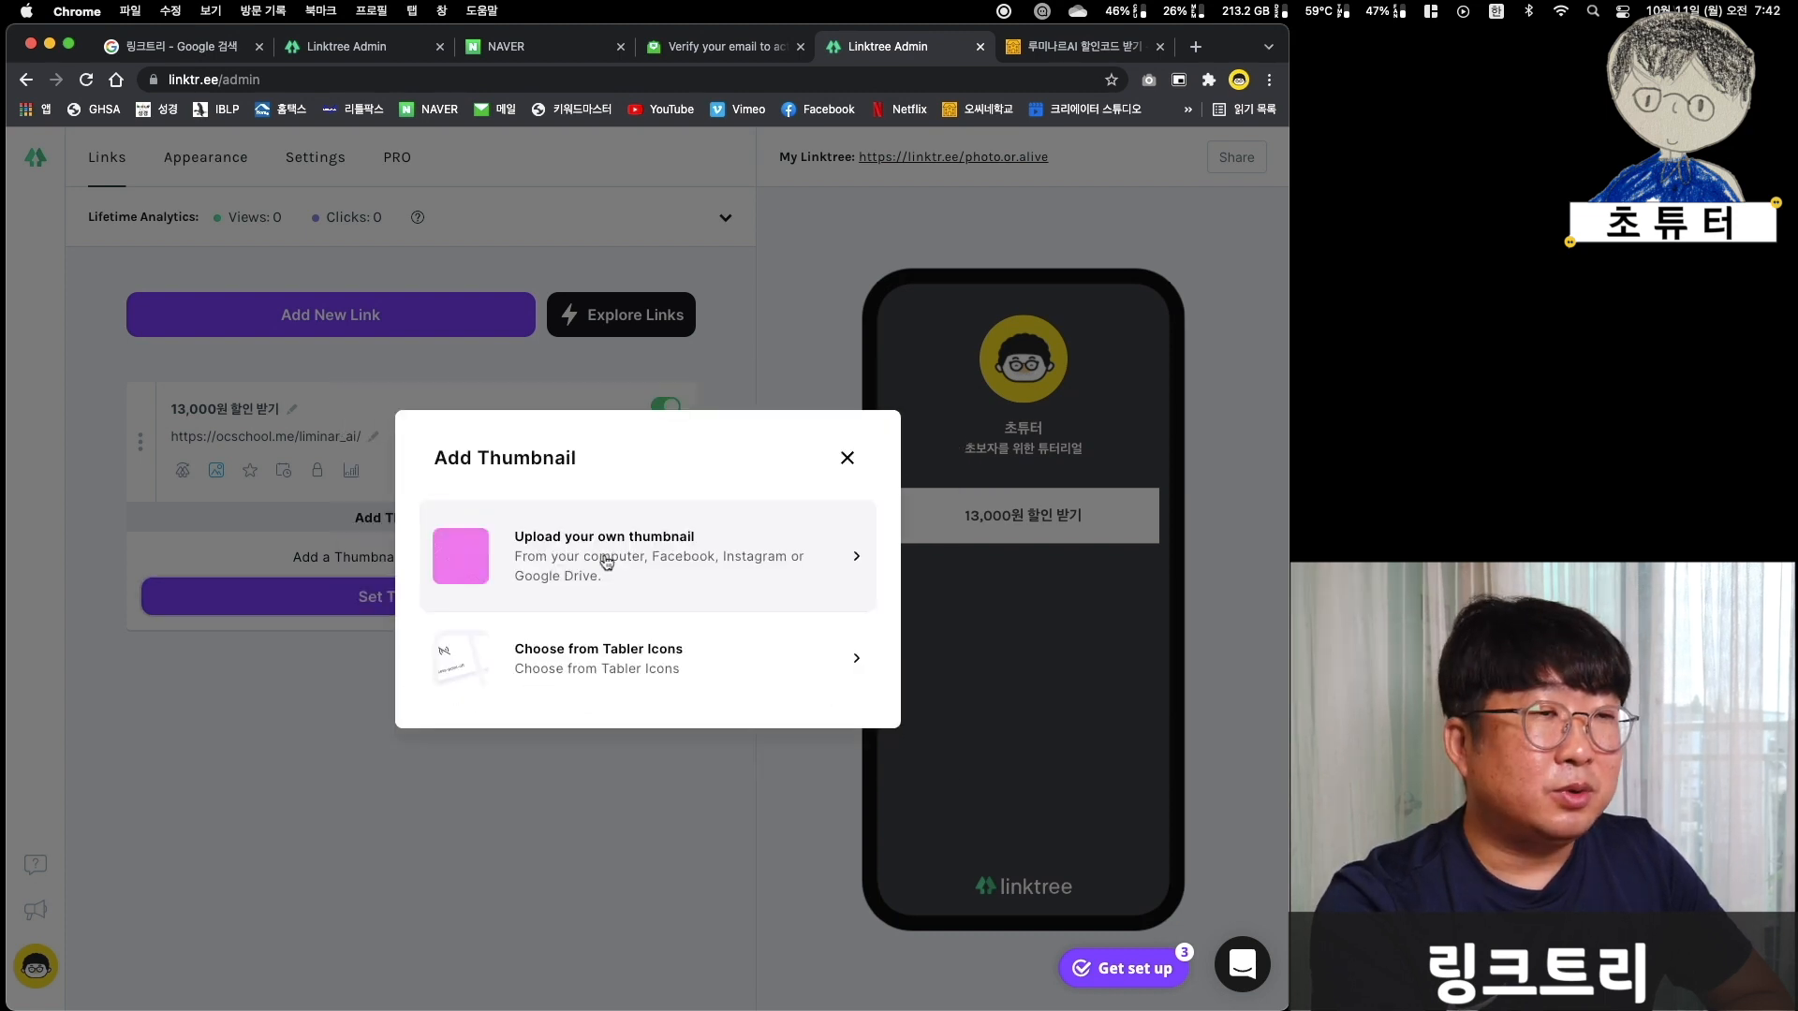
- Upload the Luminar AI image as the 13,000원 할인 받기 link's thumbnail, cropped to the central square
click(684, 562)
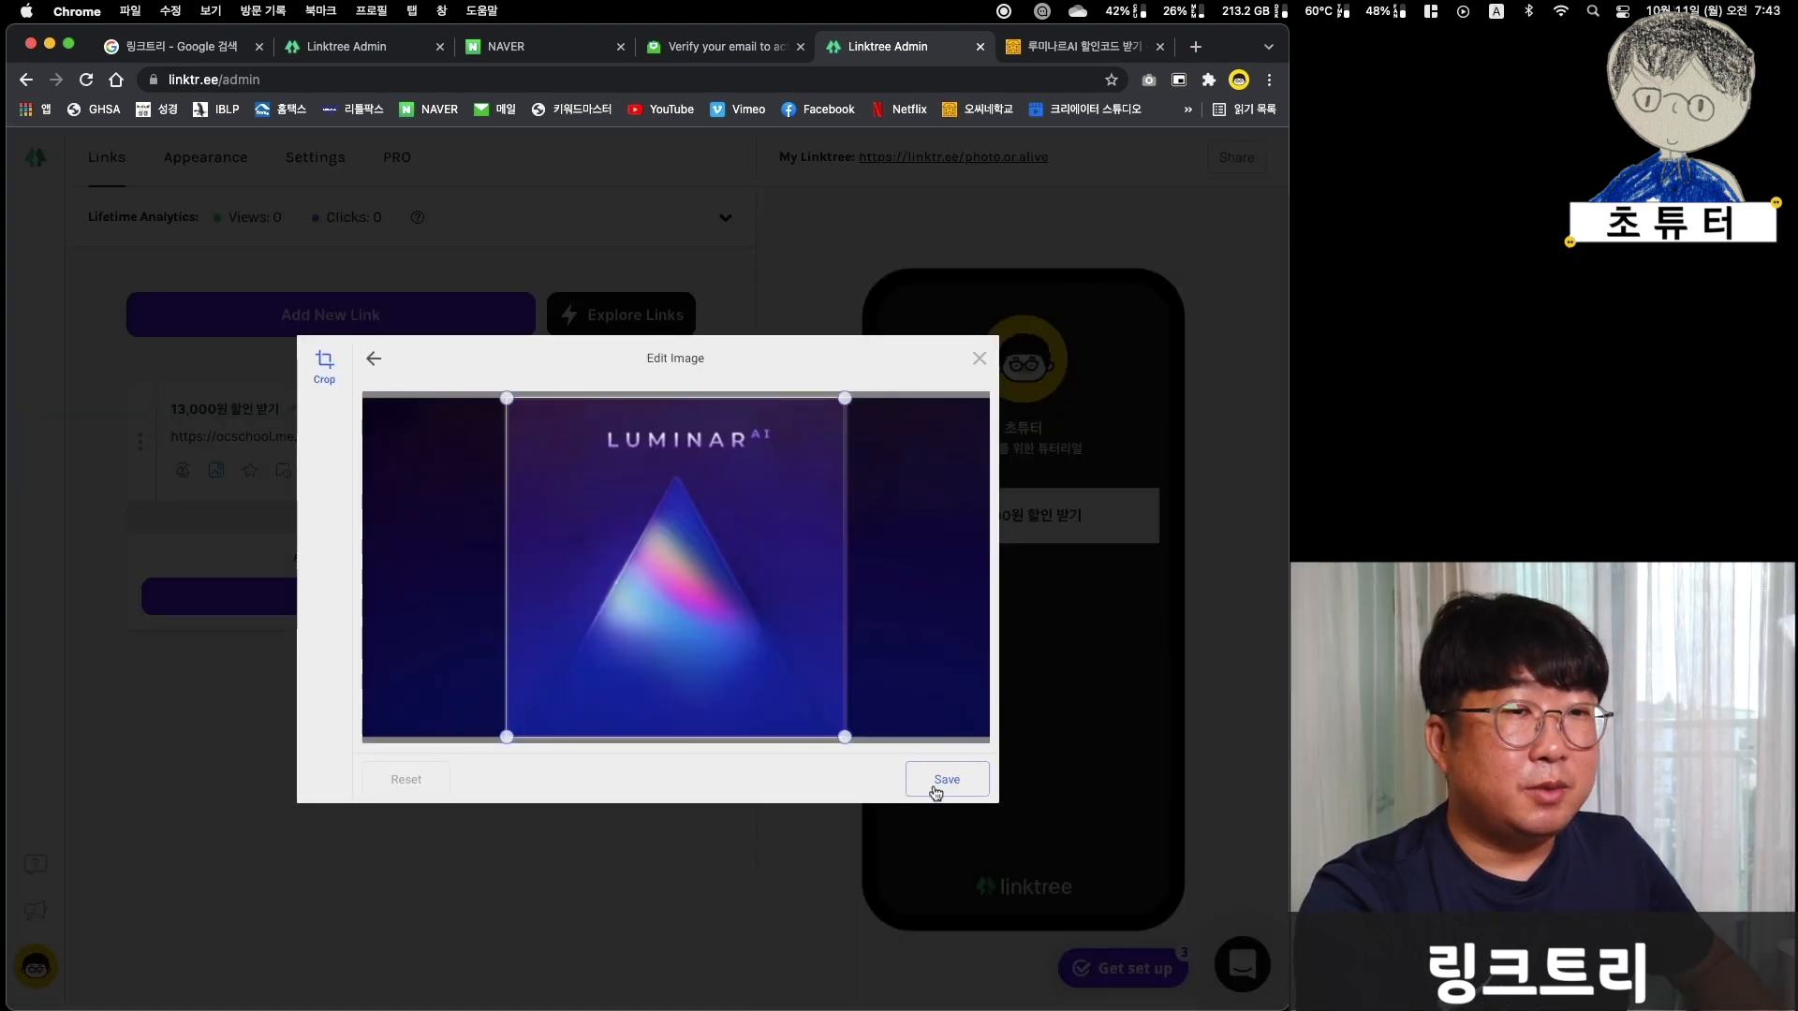
click(947, 786)
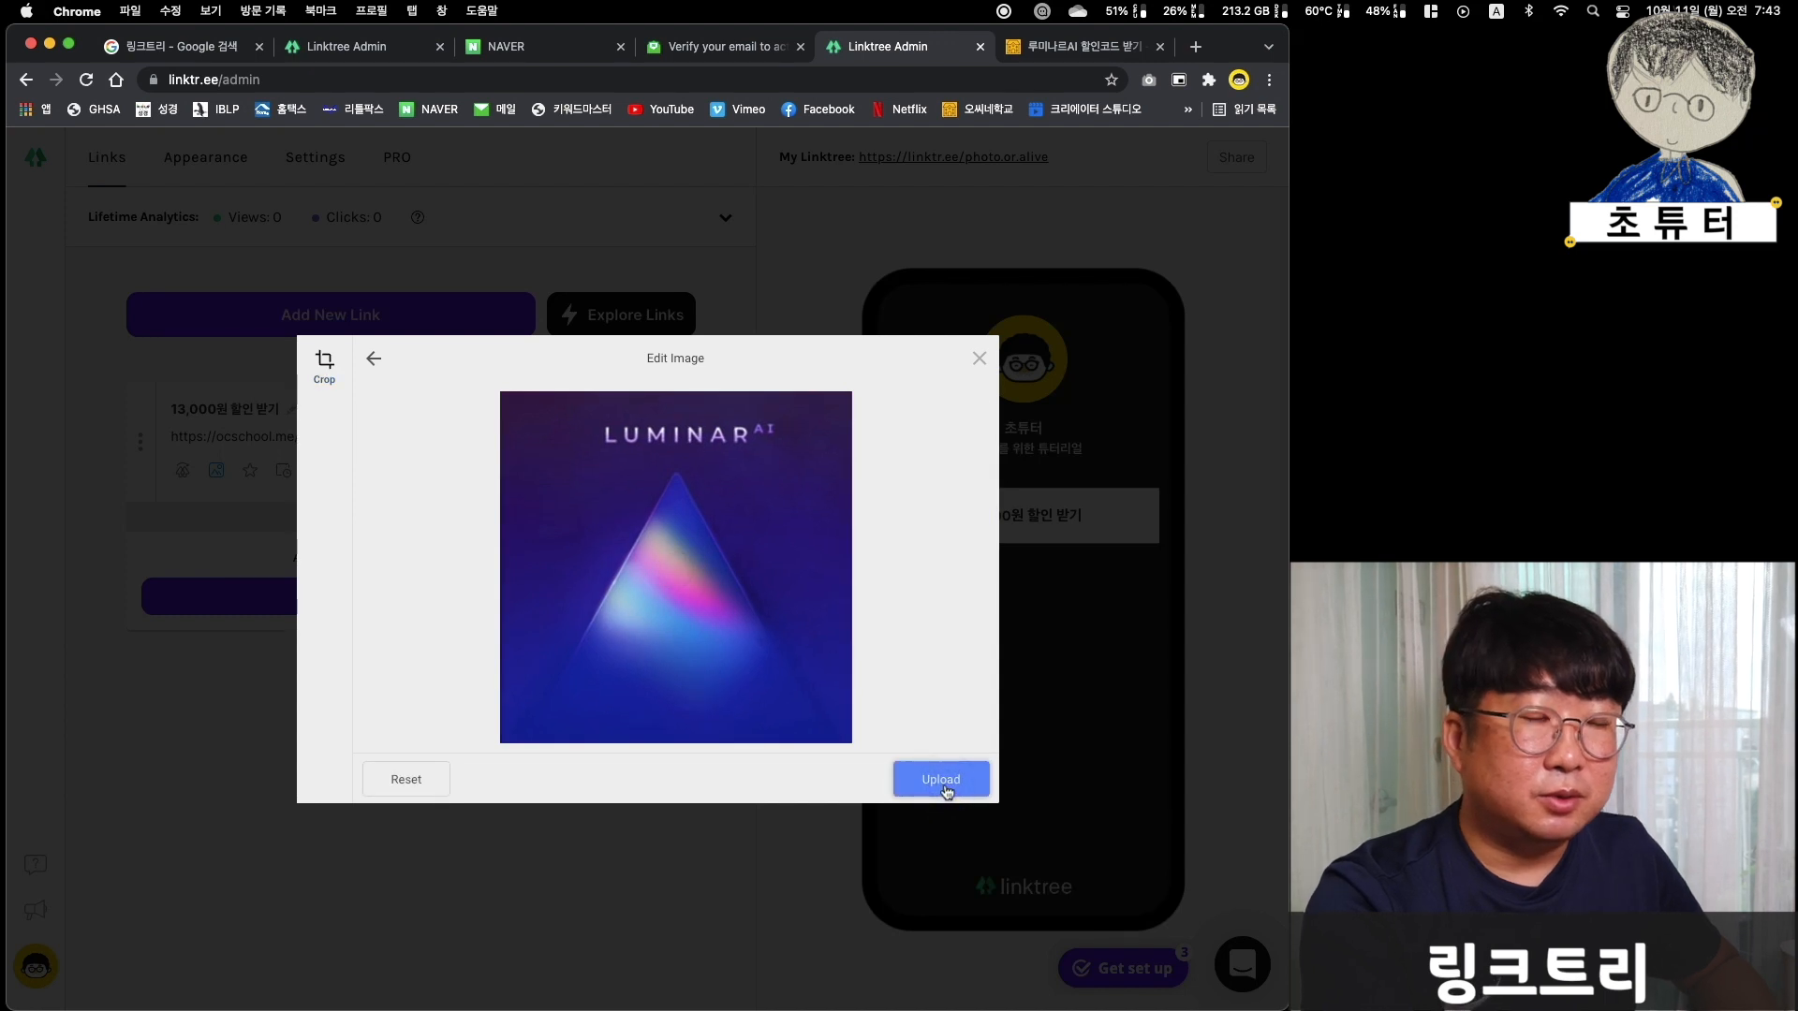
click(945, 787)
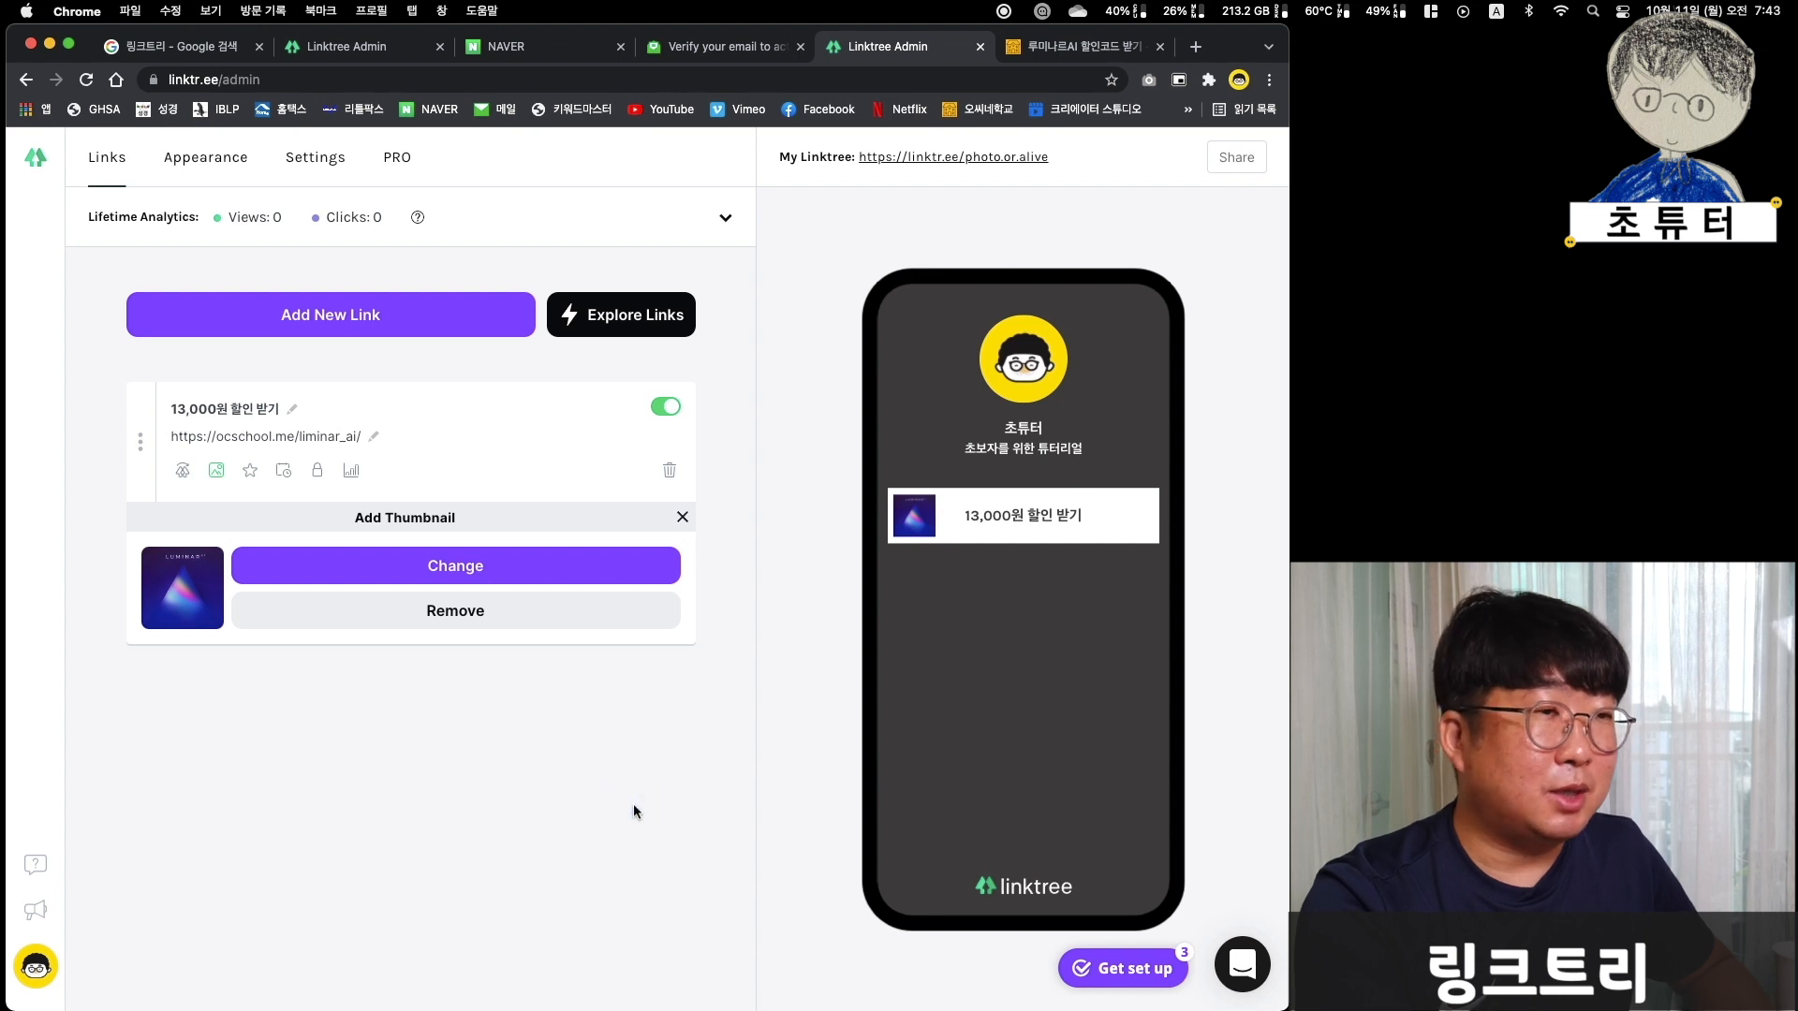
click(460, 595)
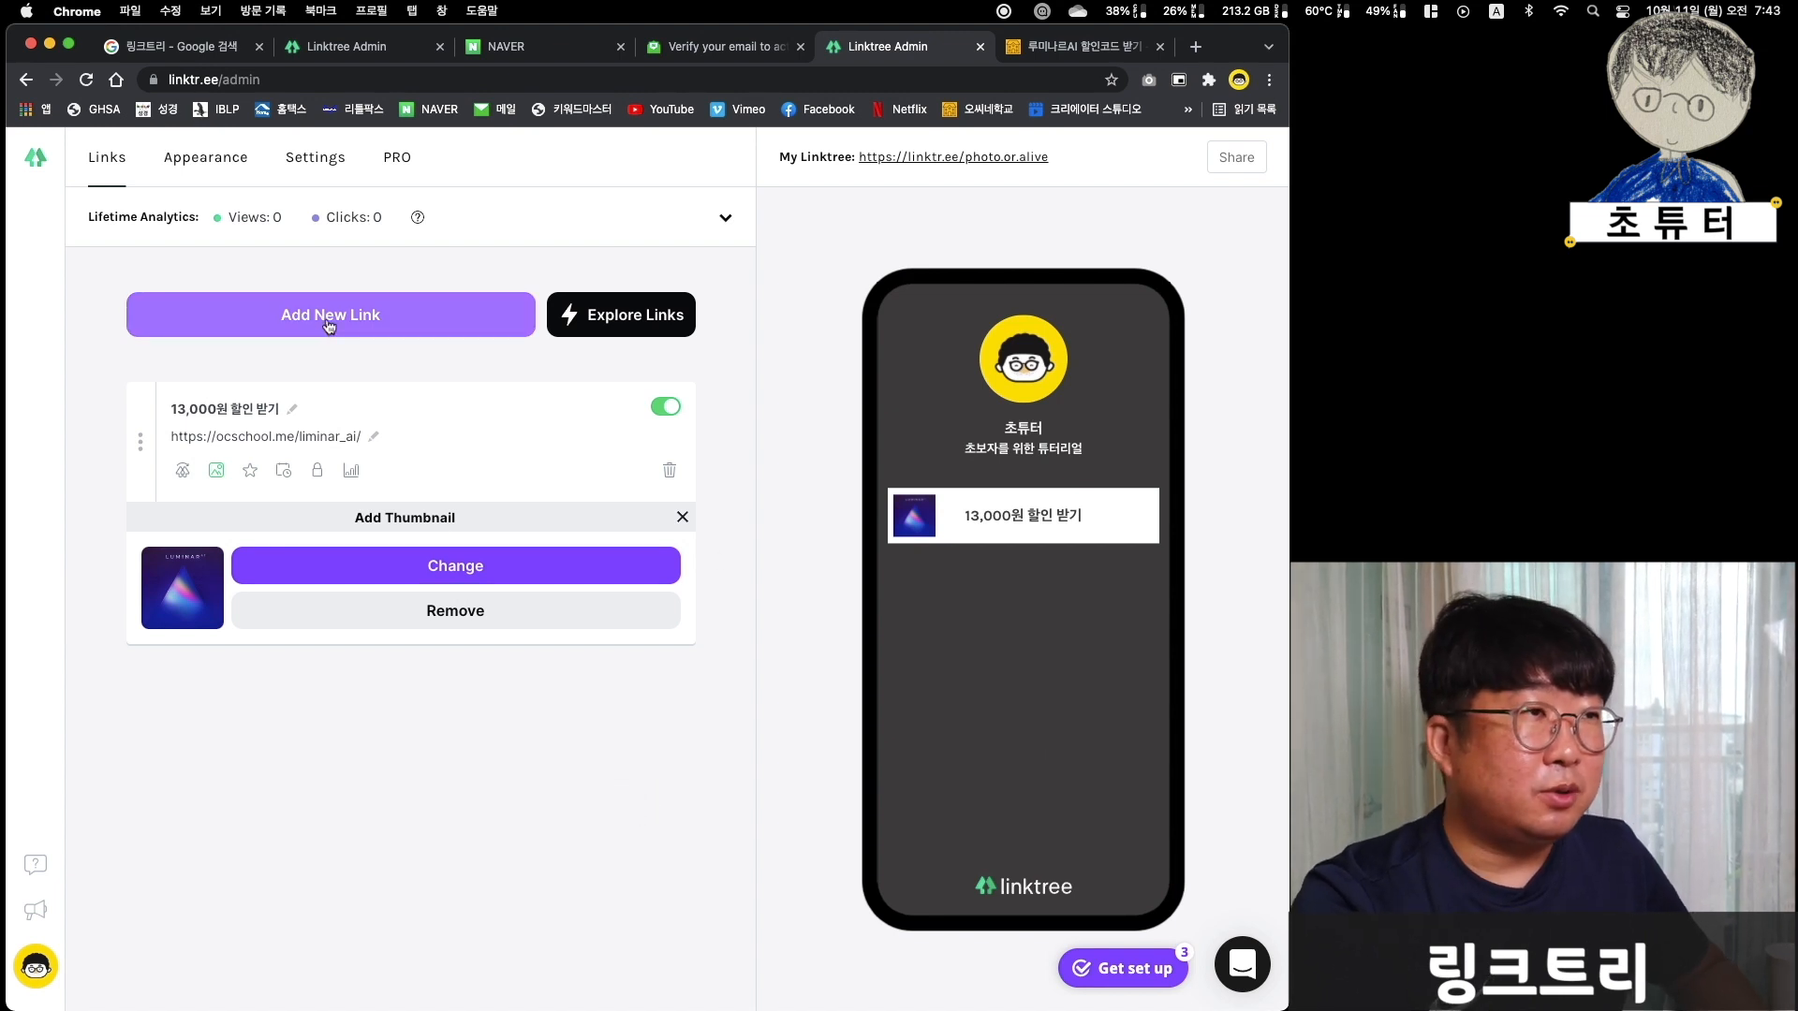
- Add a second link titled 초튜터 구독하기 that points to the URL of the 초튜터 YouTube channel
click(330, 318)
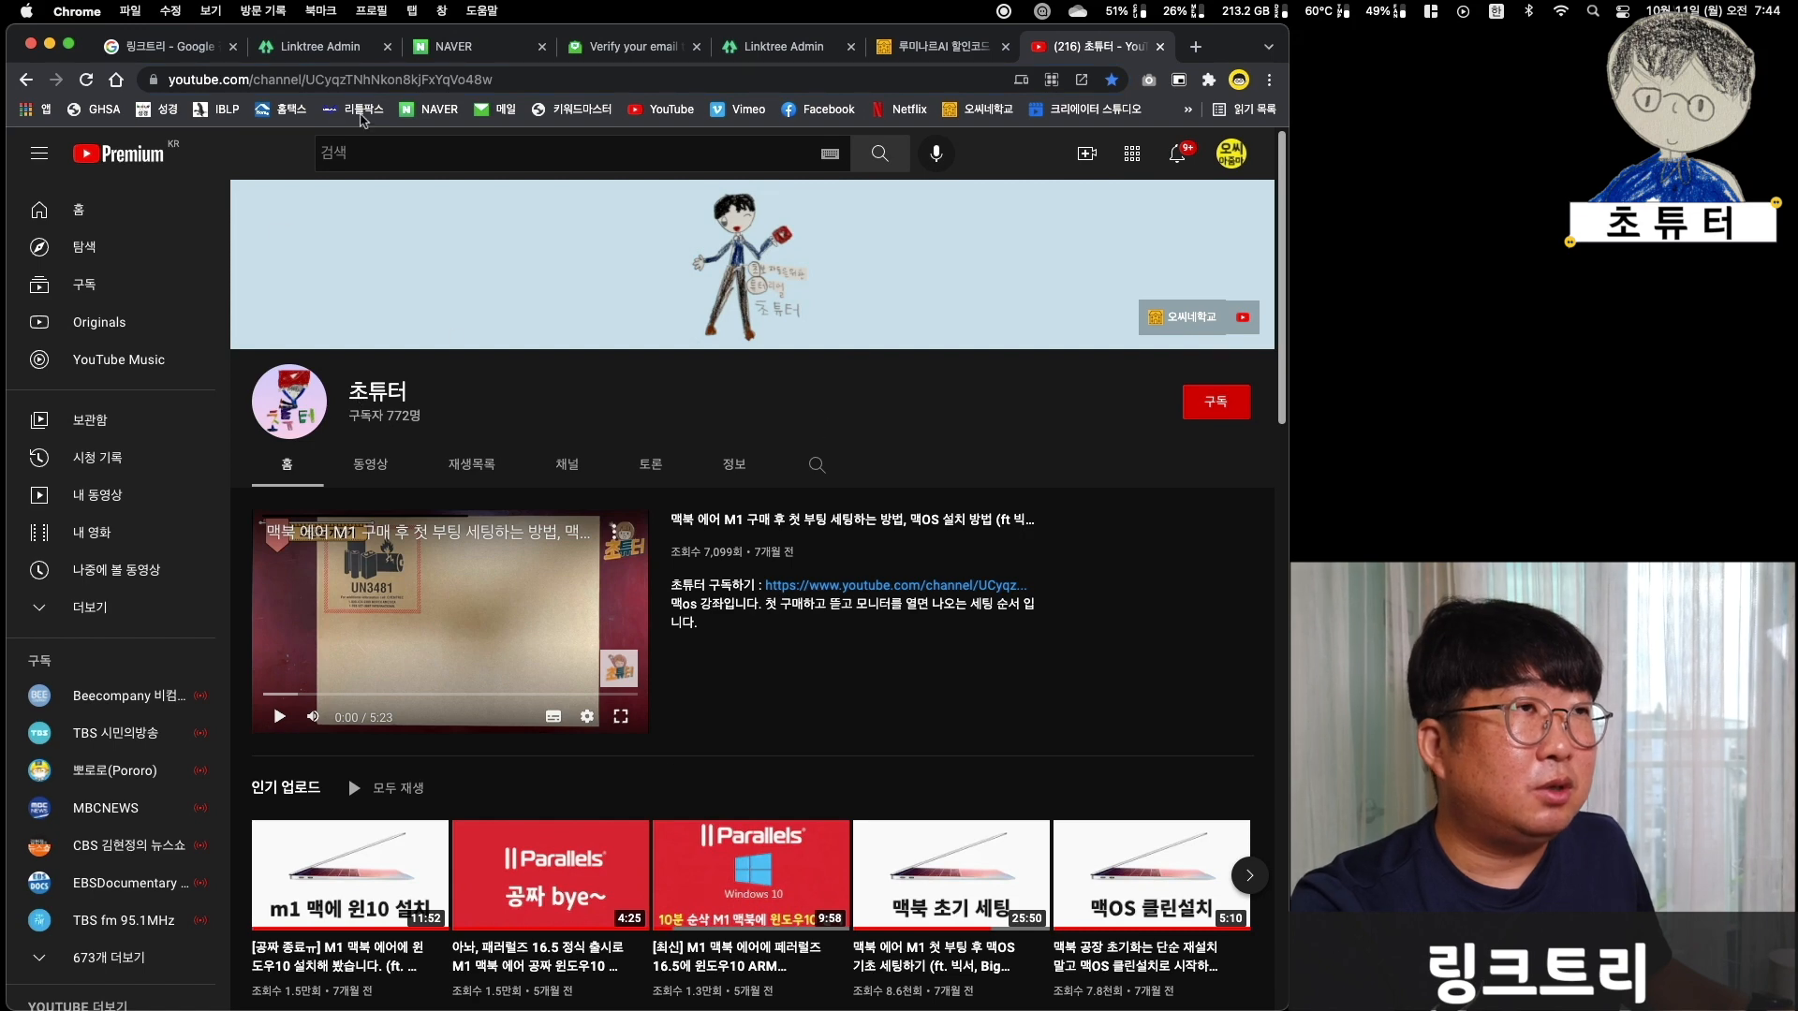
click(328, 79)
click(772, 46)
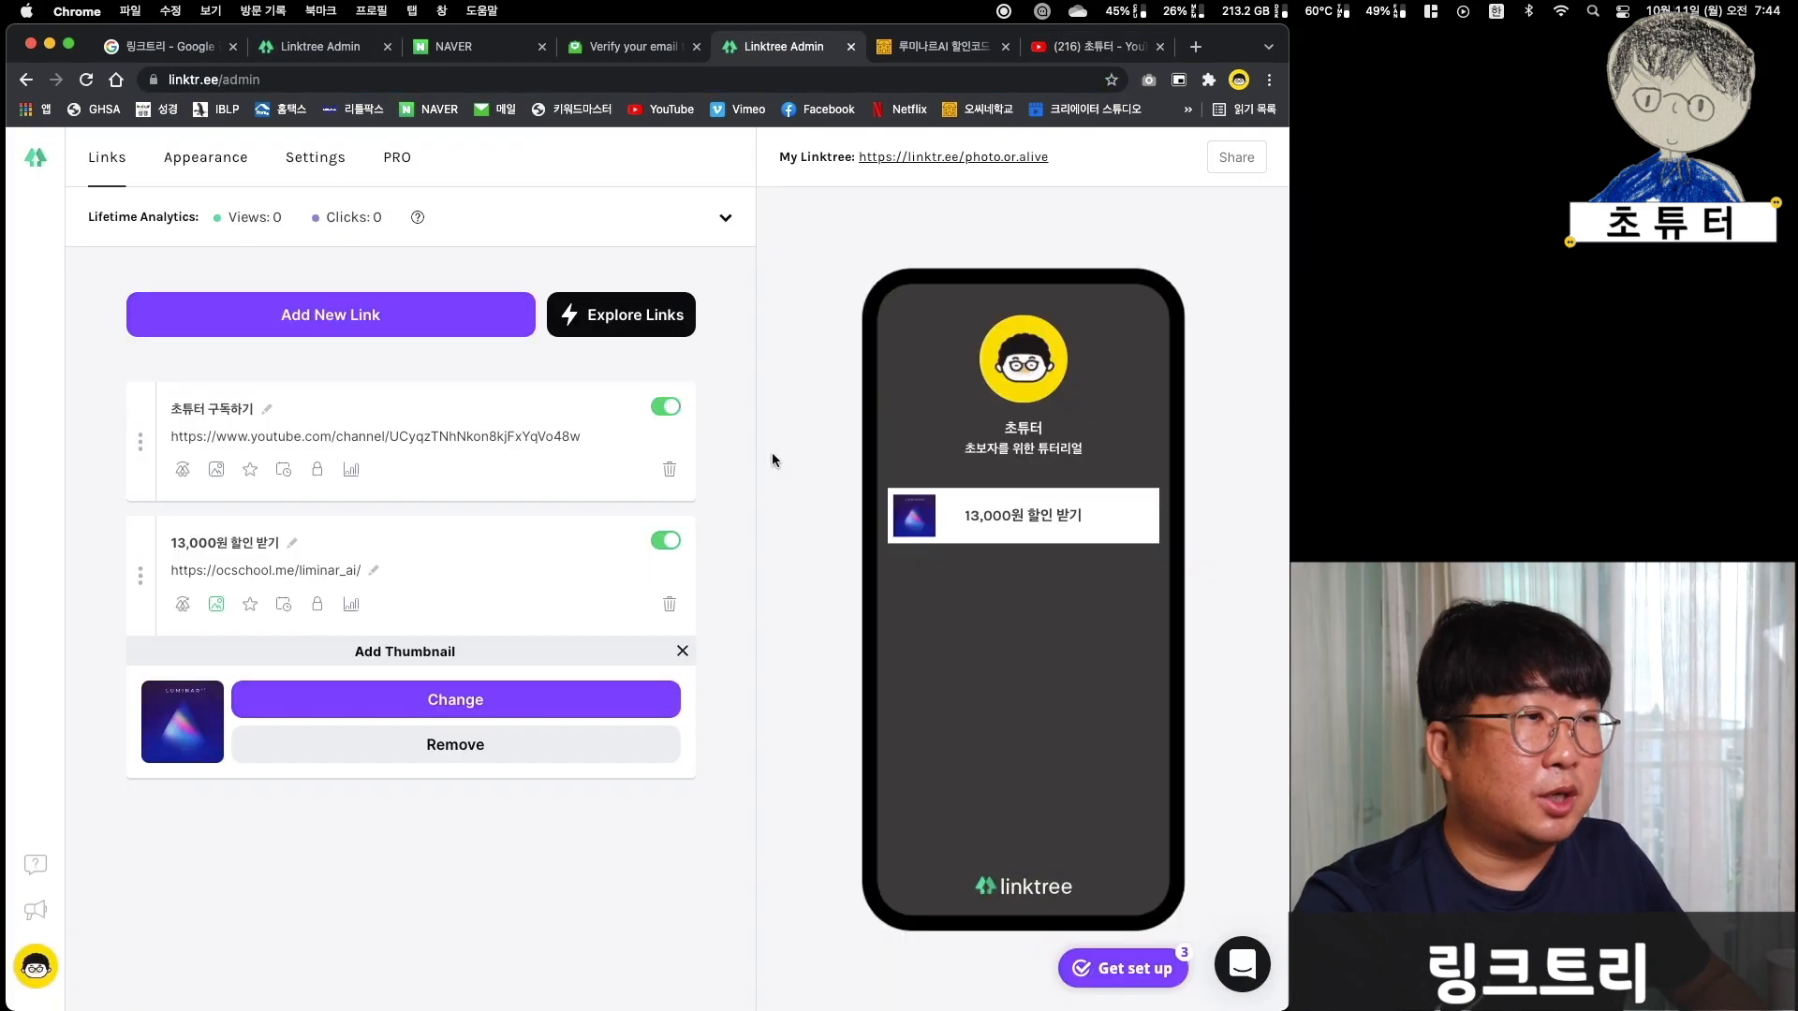
click(726, 459)
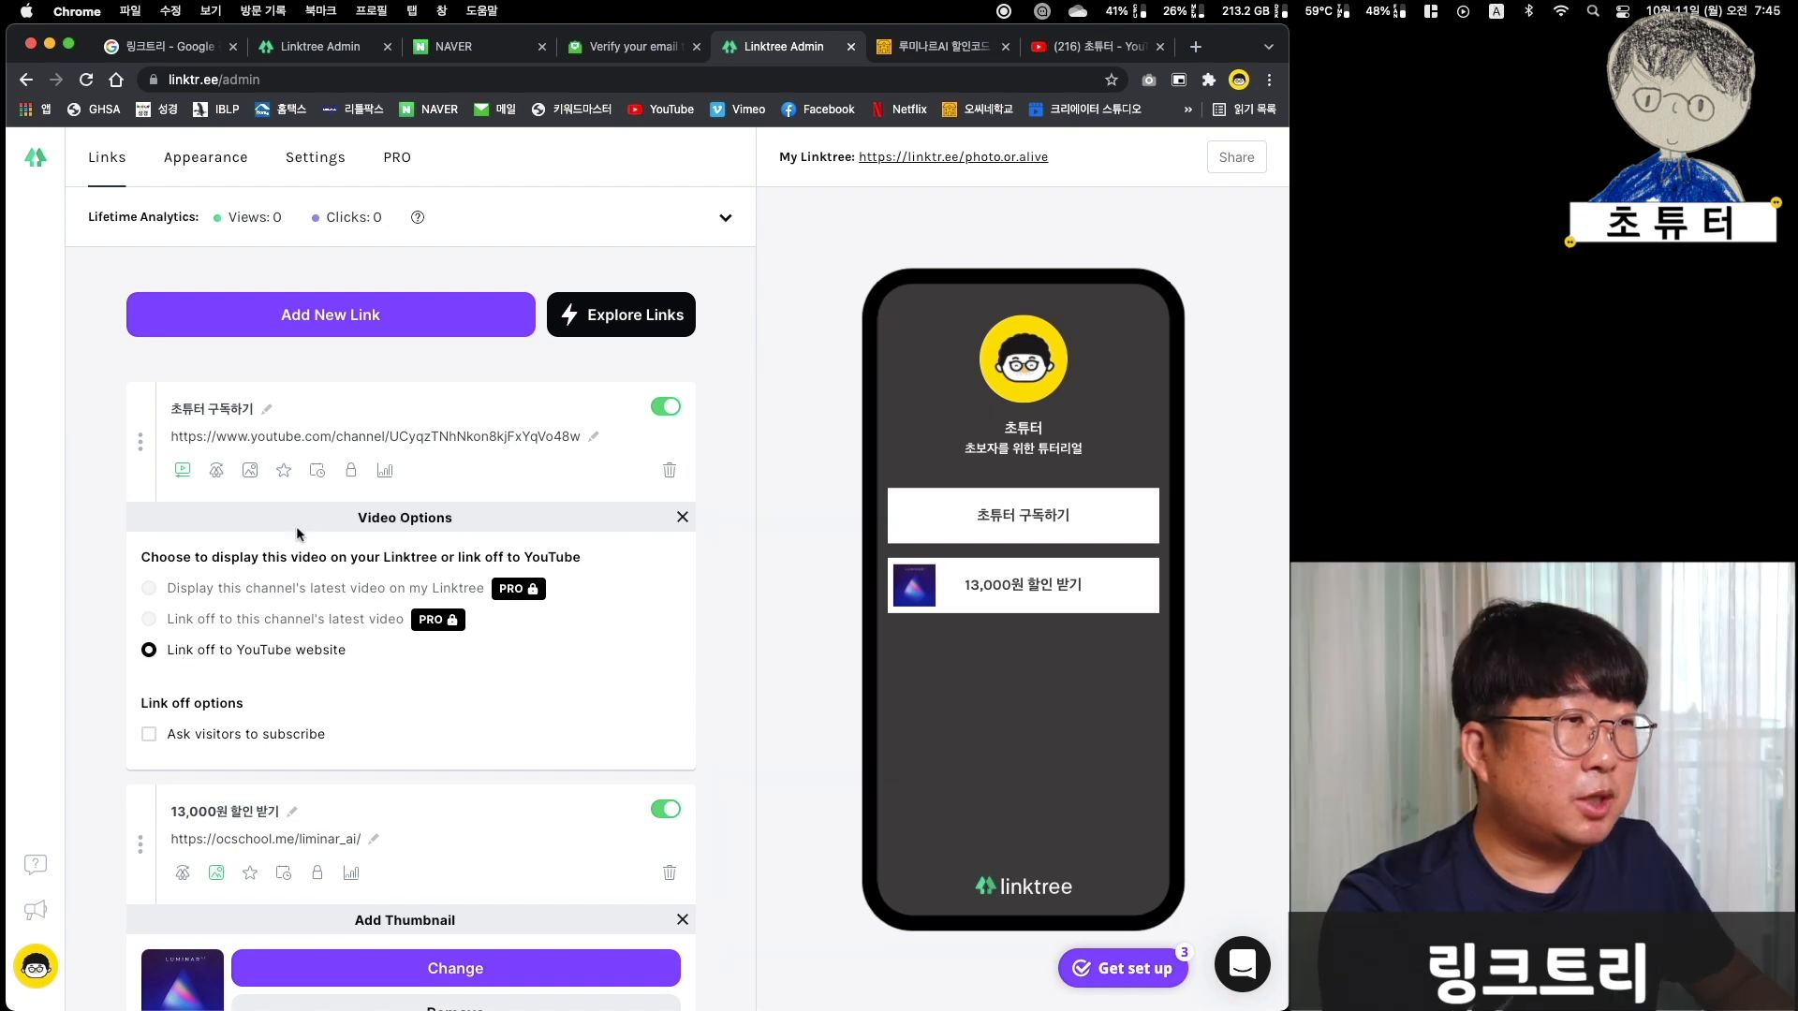
- Upload the YouTube logo as the 초튜터 구독하기 link's thumbnail, and move the 13,000원 할인 받기 link above it
click(250, 470)
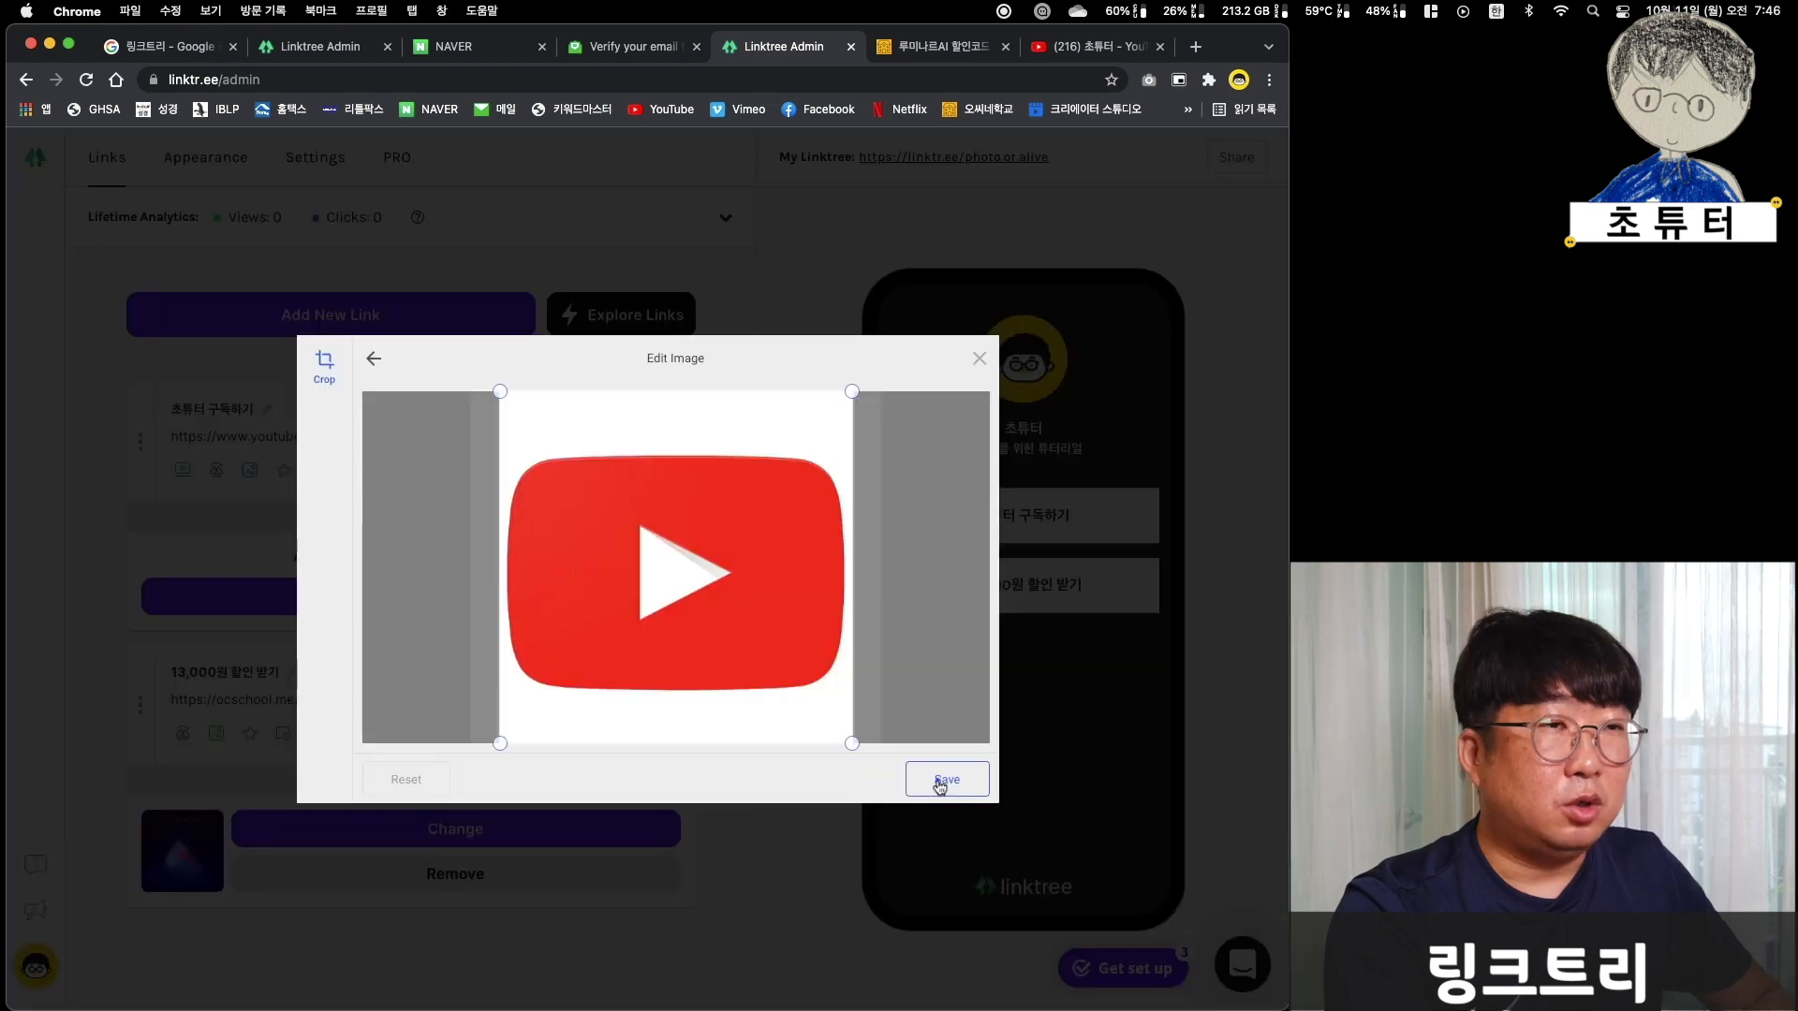
click(897, 782)
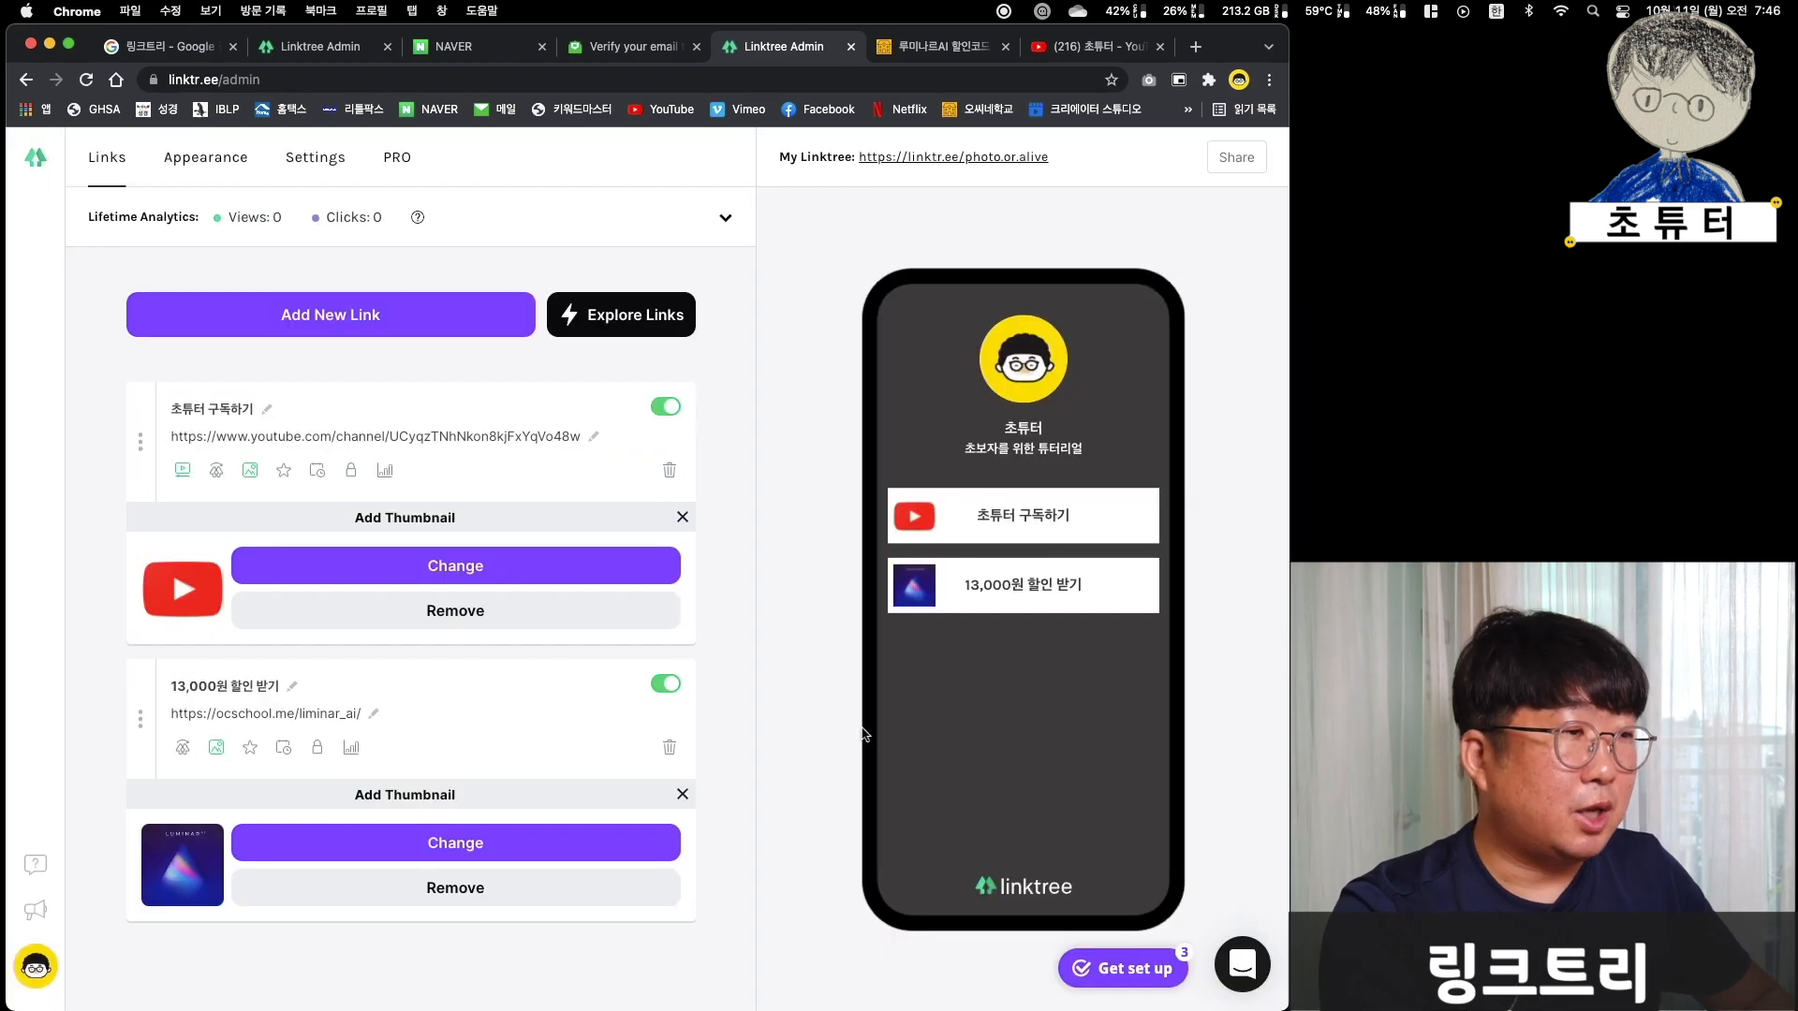
drag(140, 726, 136, 448)
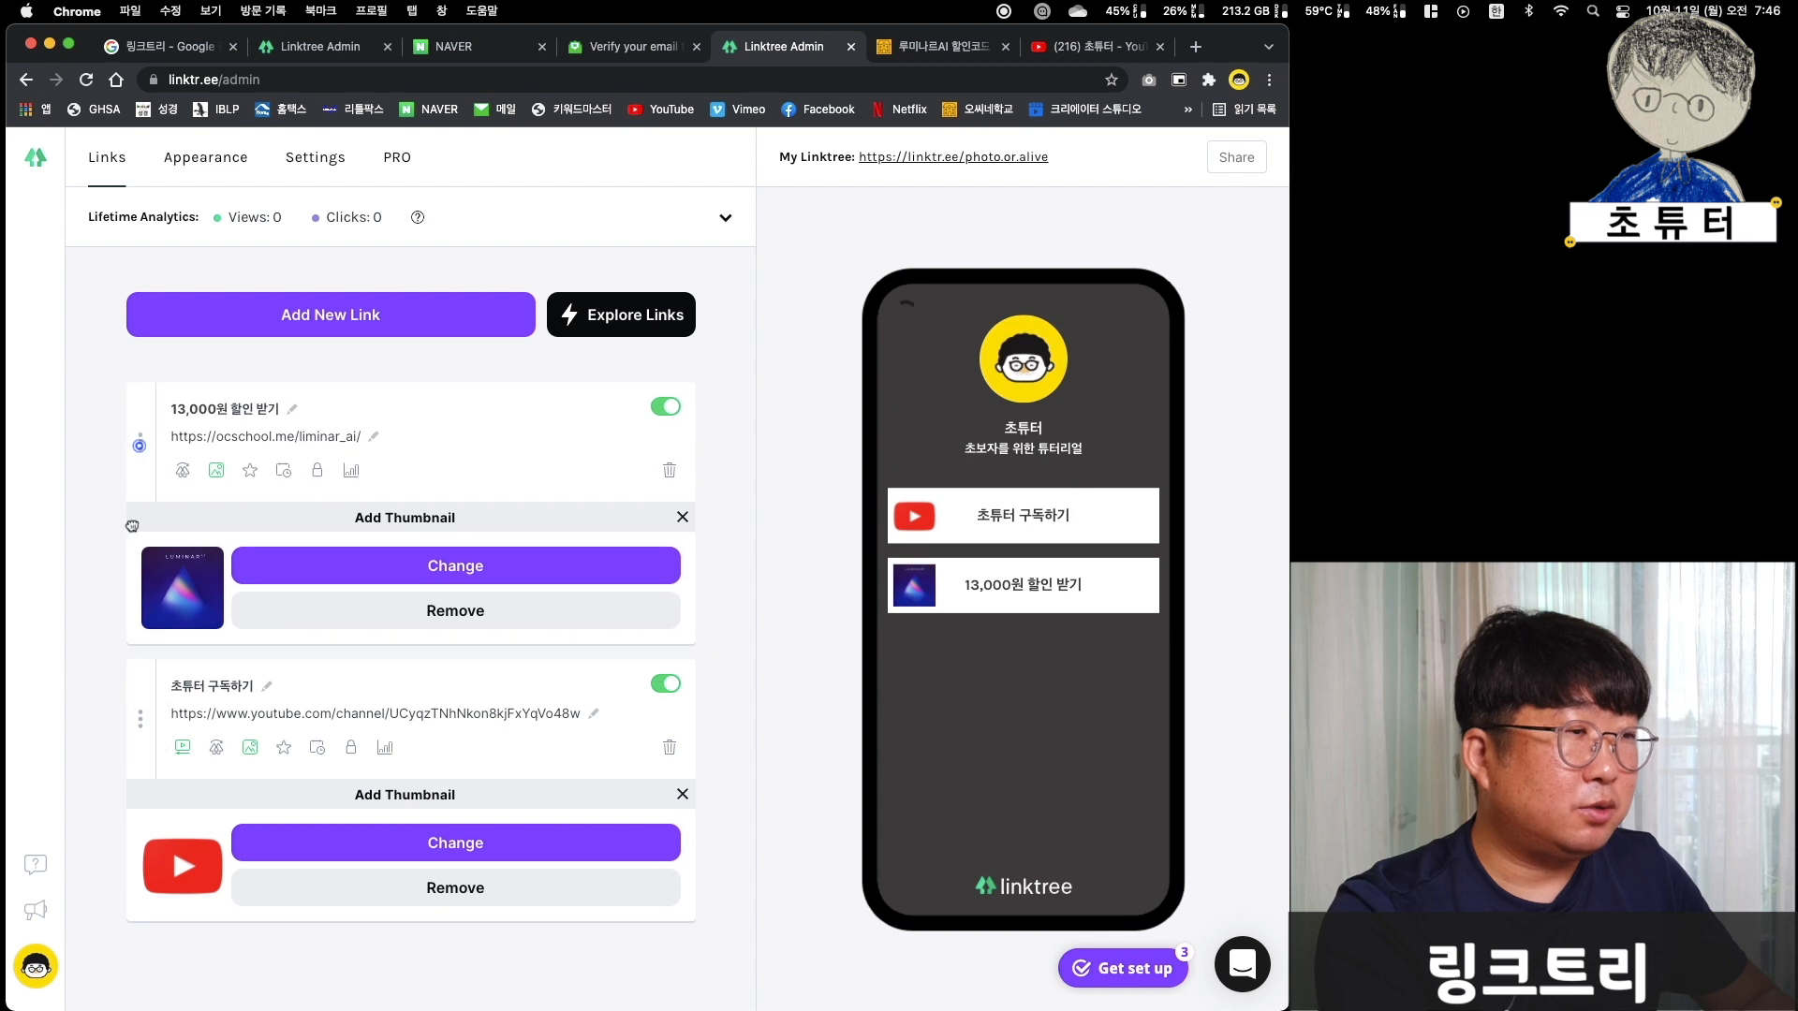
mouse_move(127, 440)
mouse_down()
mouse_move(141, 698)
mouse_move(144, 453)
mouse_up()
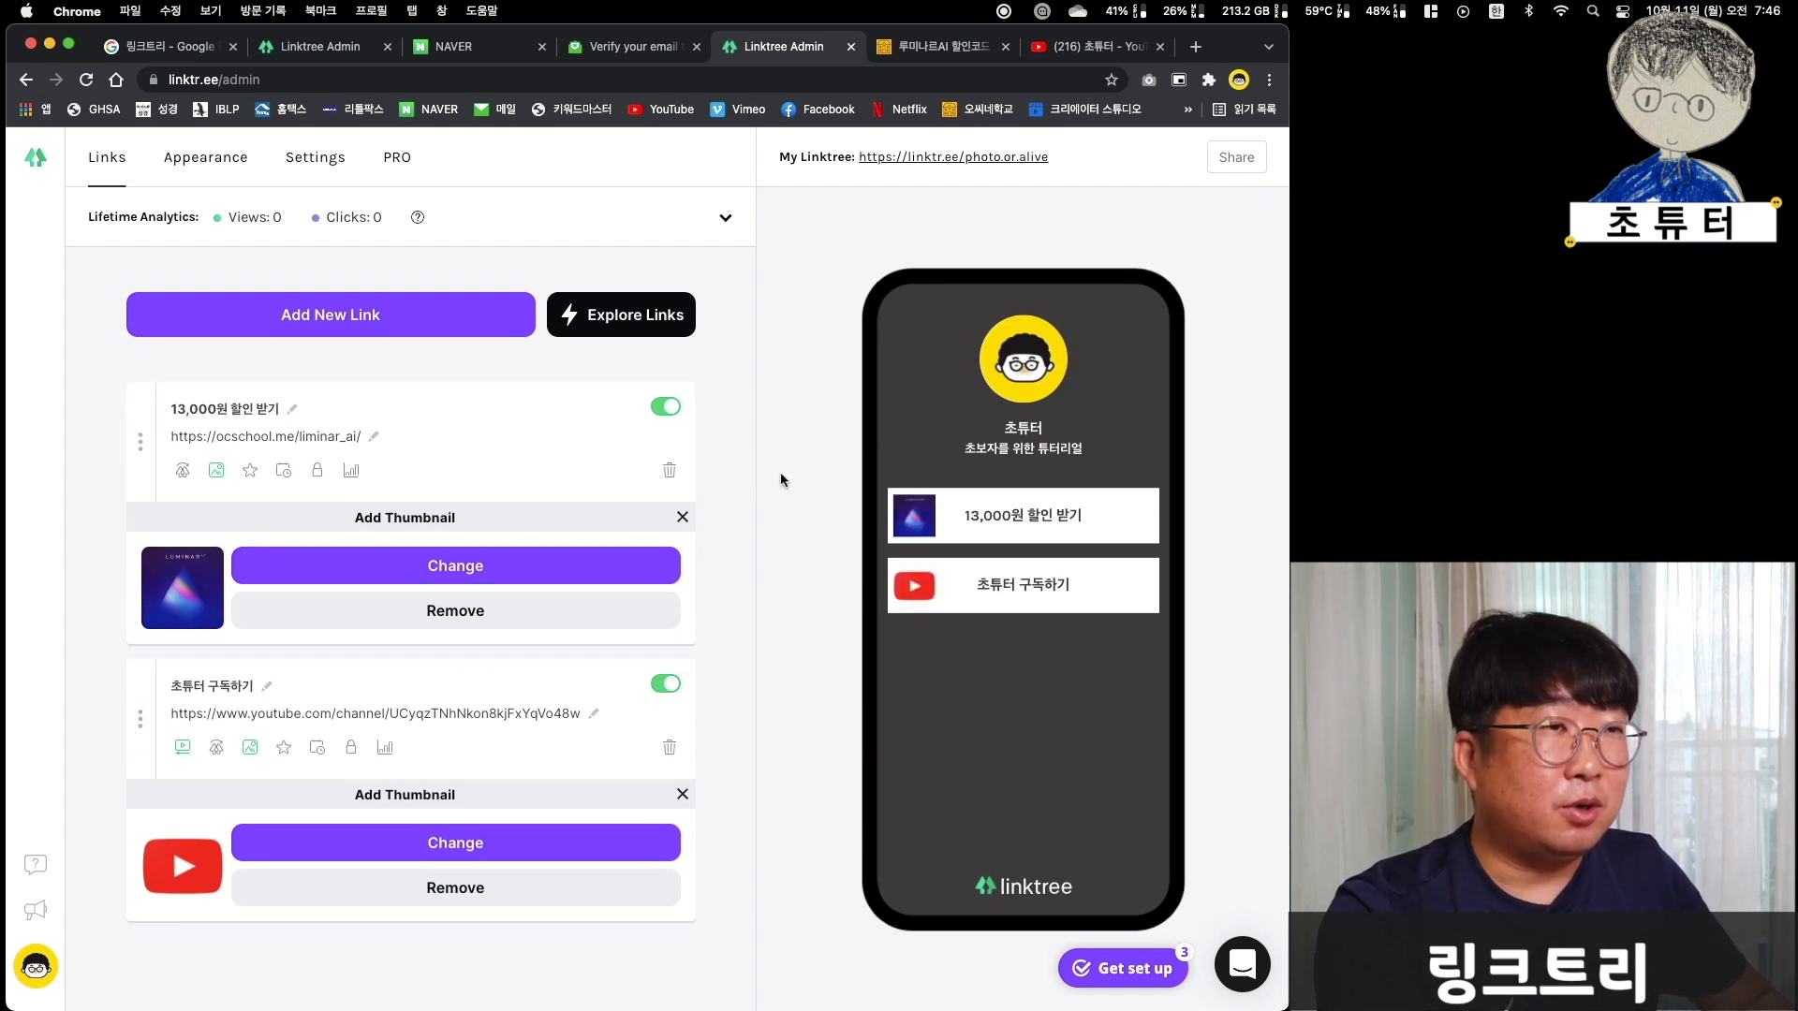
- Add a header reading 중요한 링크입니다. above the two links
click(621, 314)
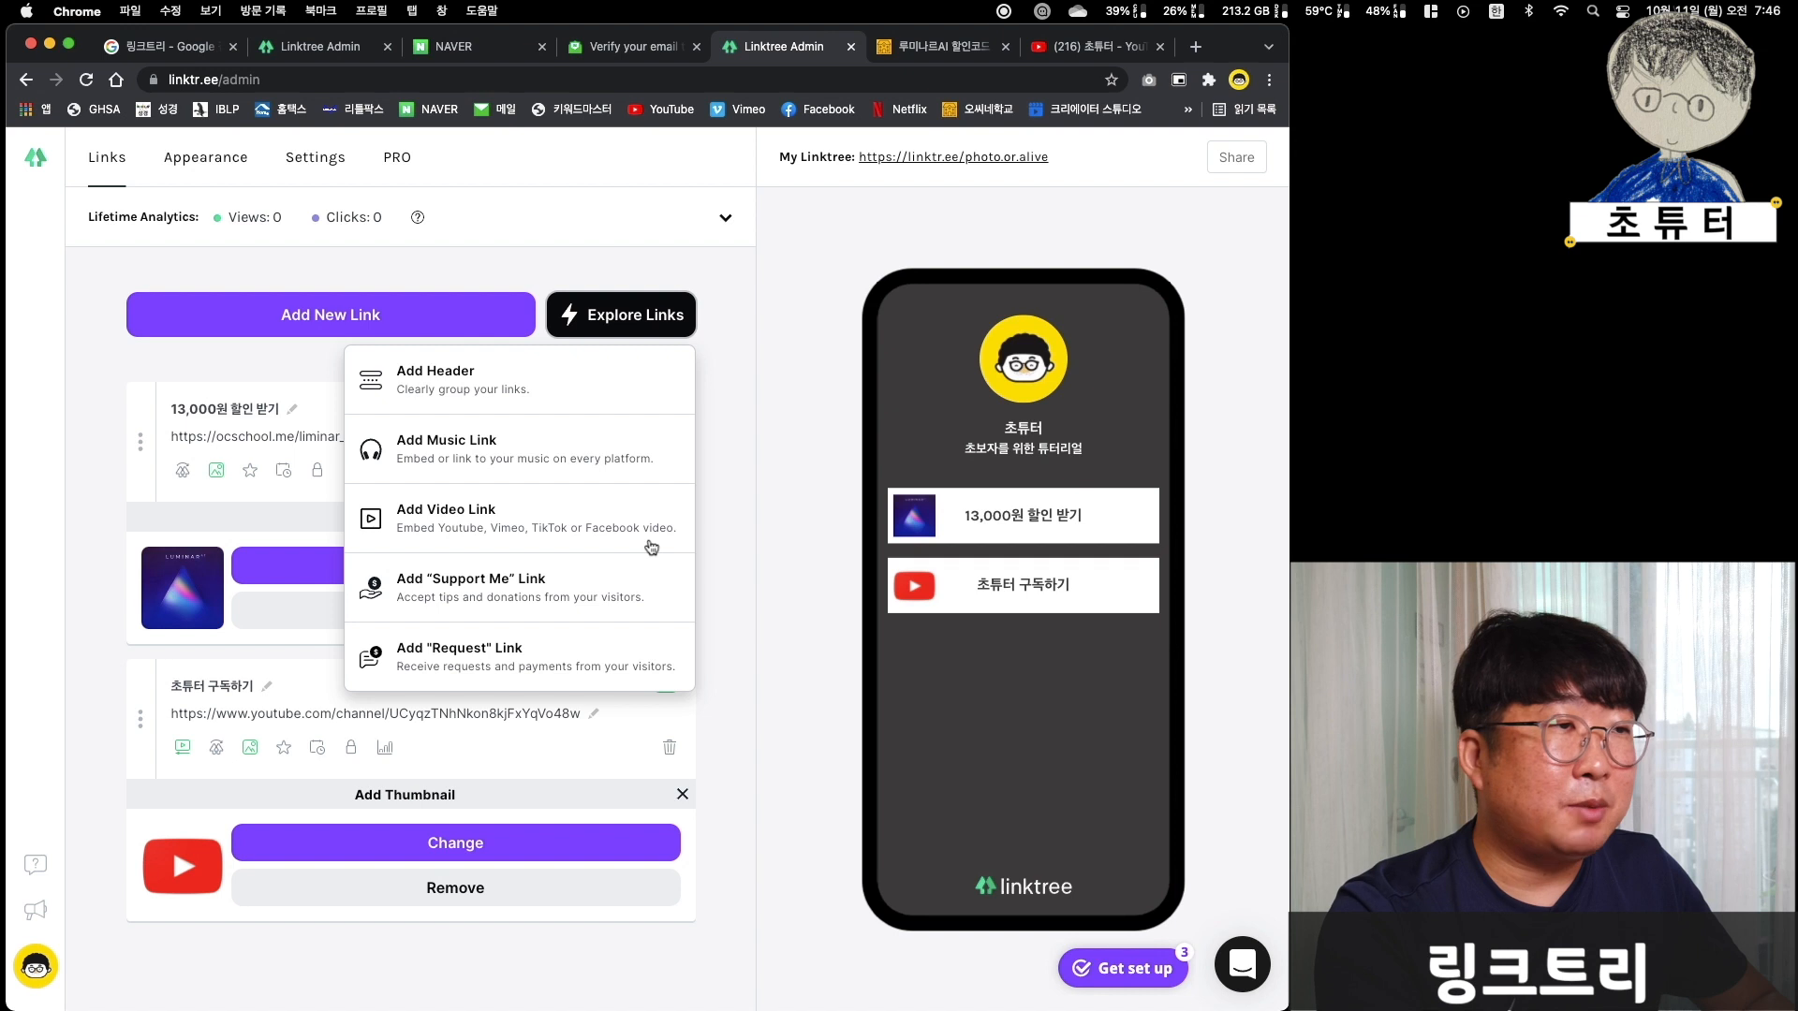
click(475, 363)
click(459, 430)
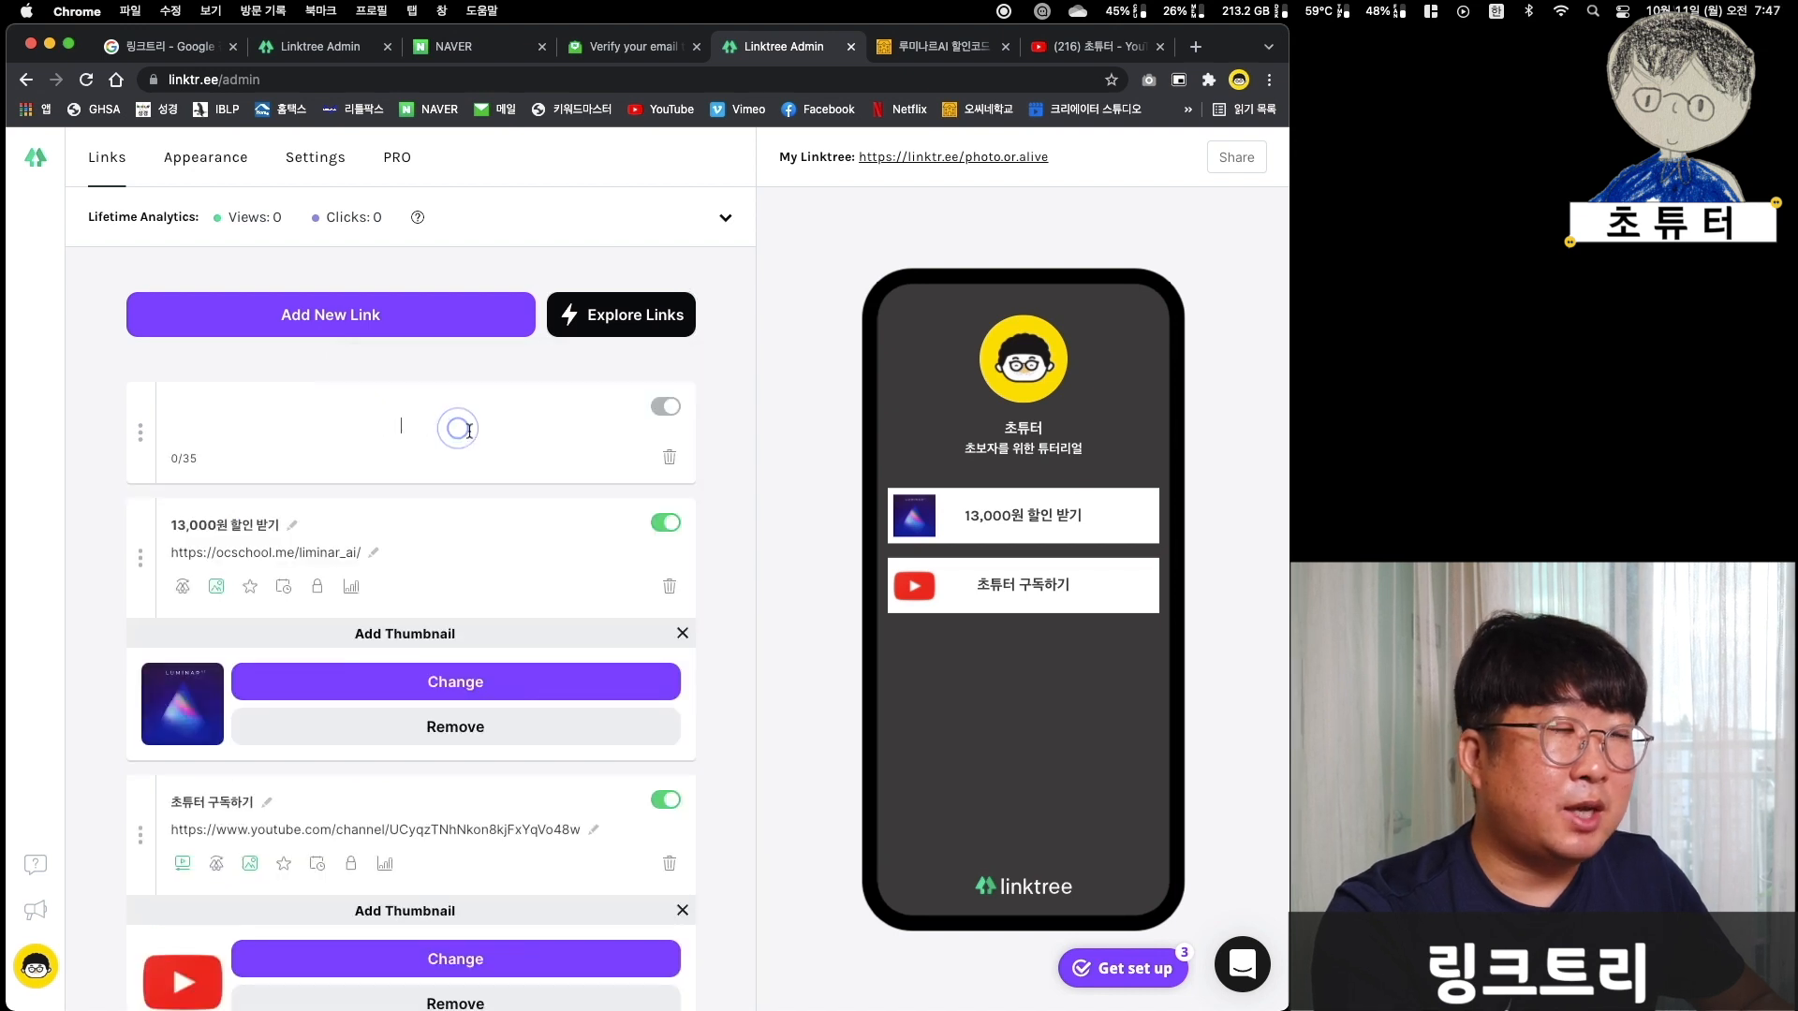
text(중요한 링크입니다.)
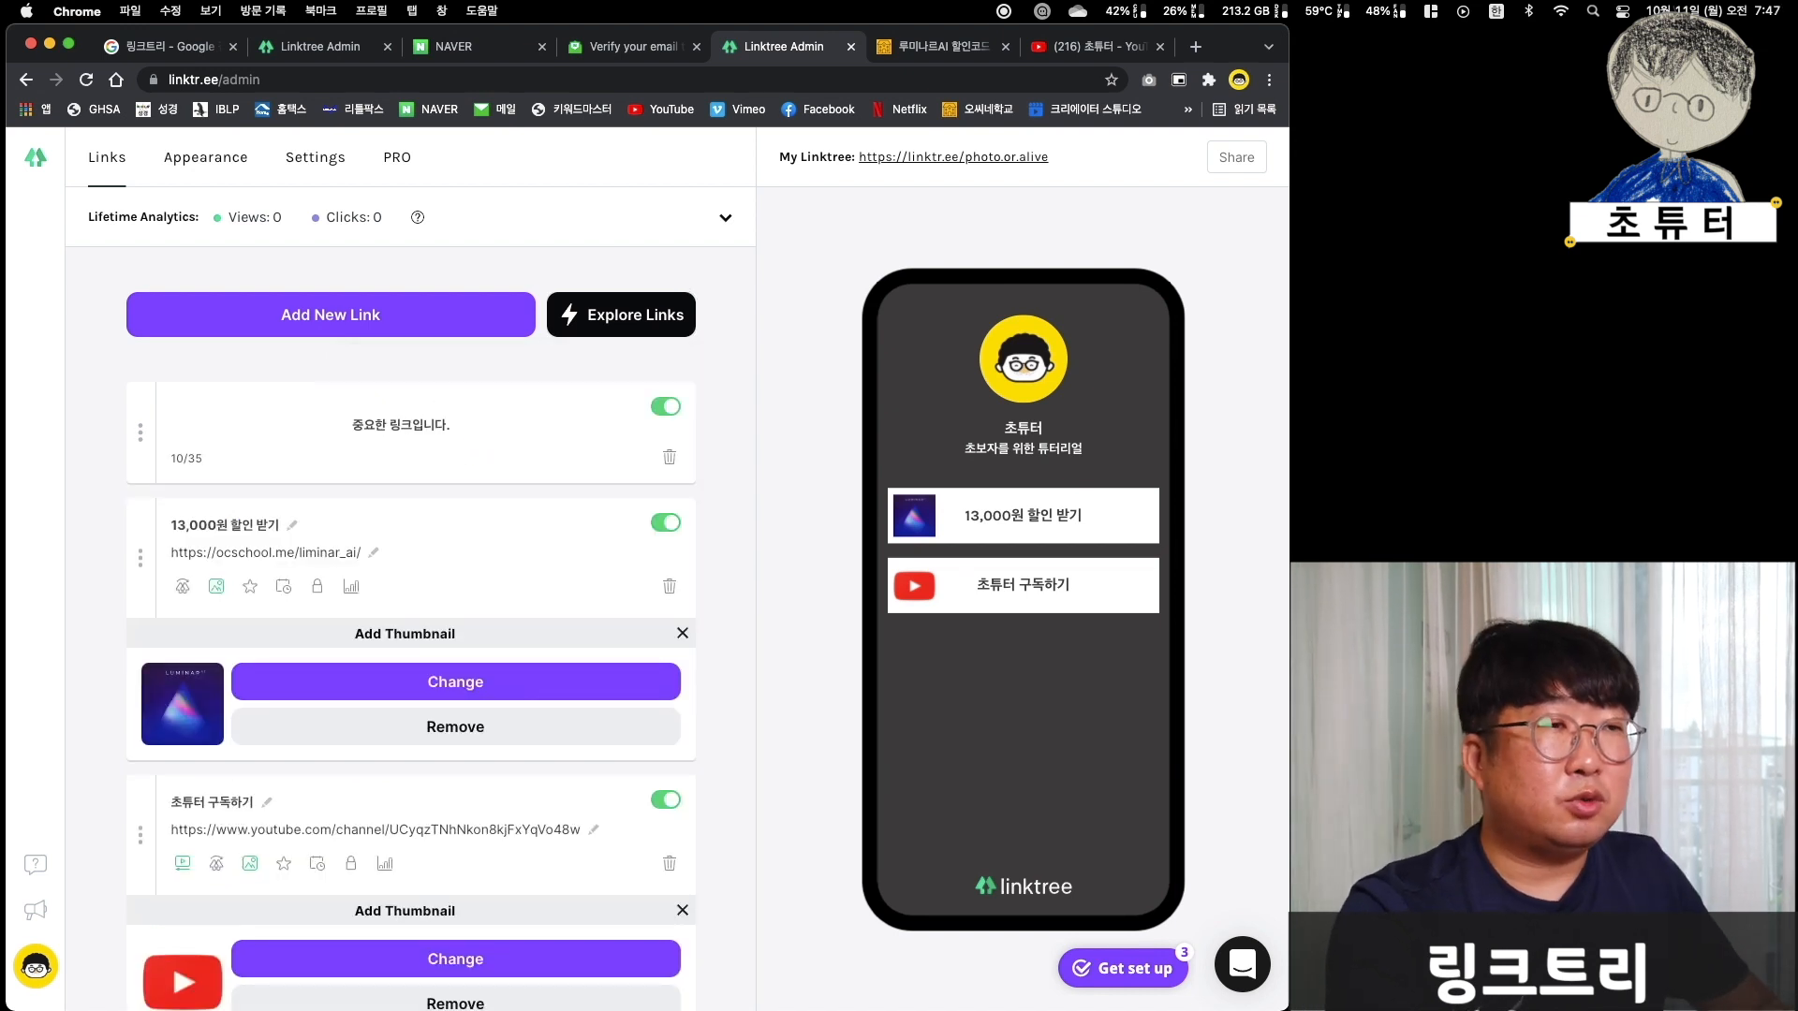
click(804, 468)
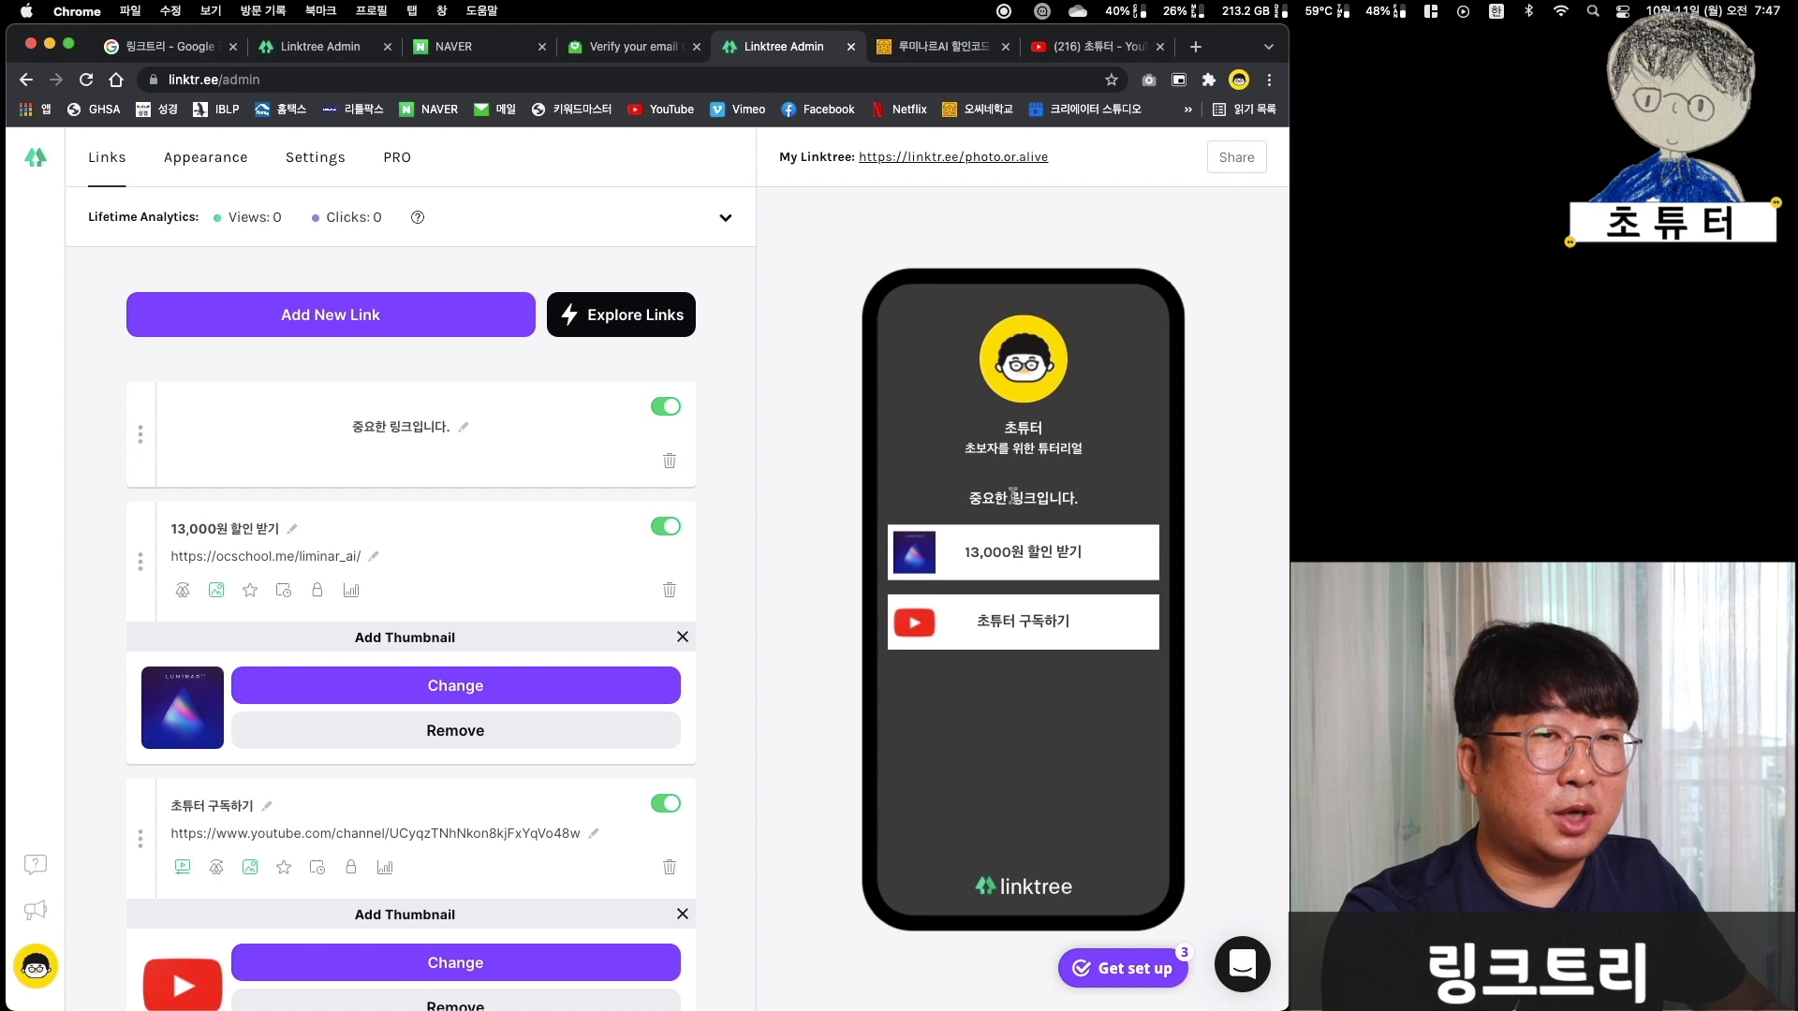
- Move the 중요한 링크입니다. header between the two links, and delete it
drag(140, 433, 225, 731)
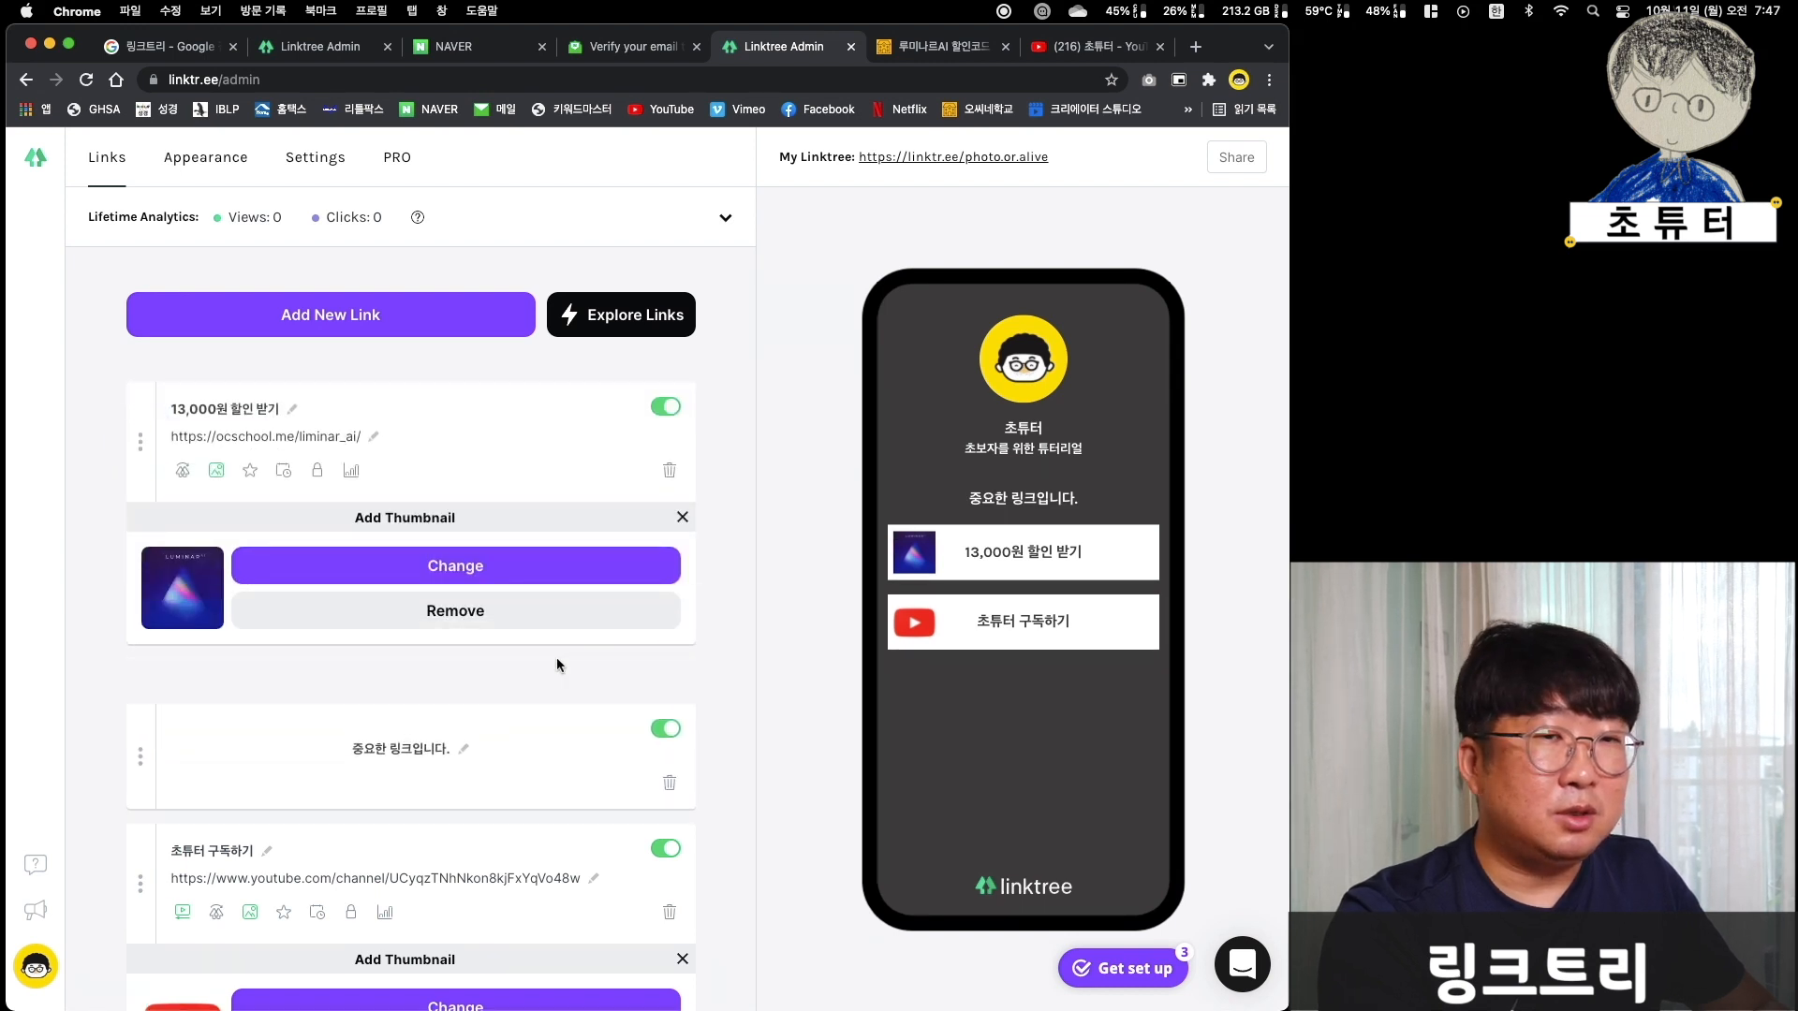
click(669, 785)
click(552, 907)
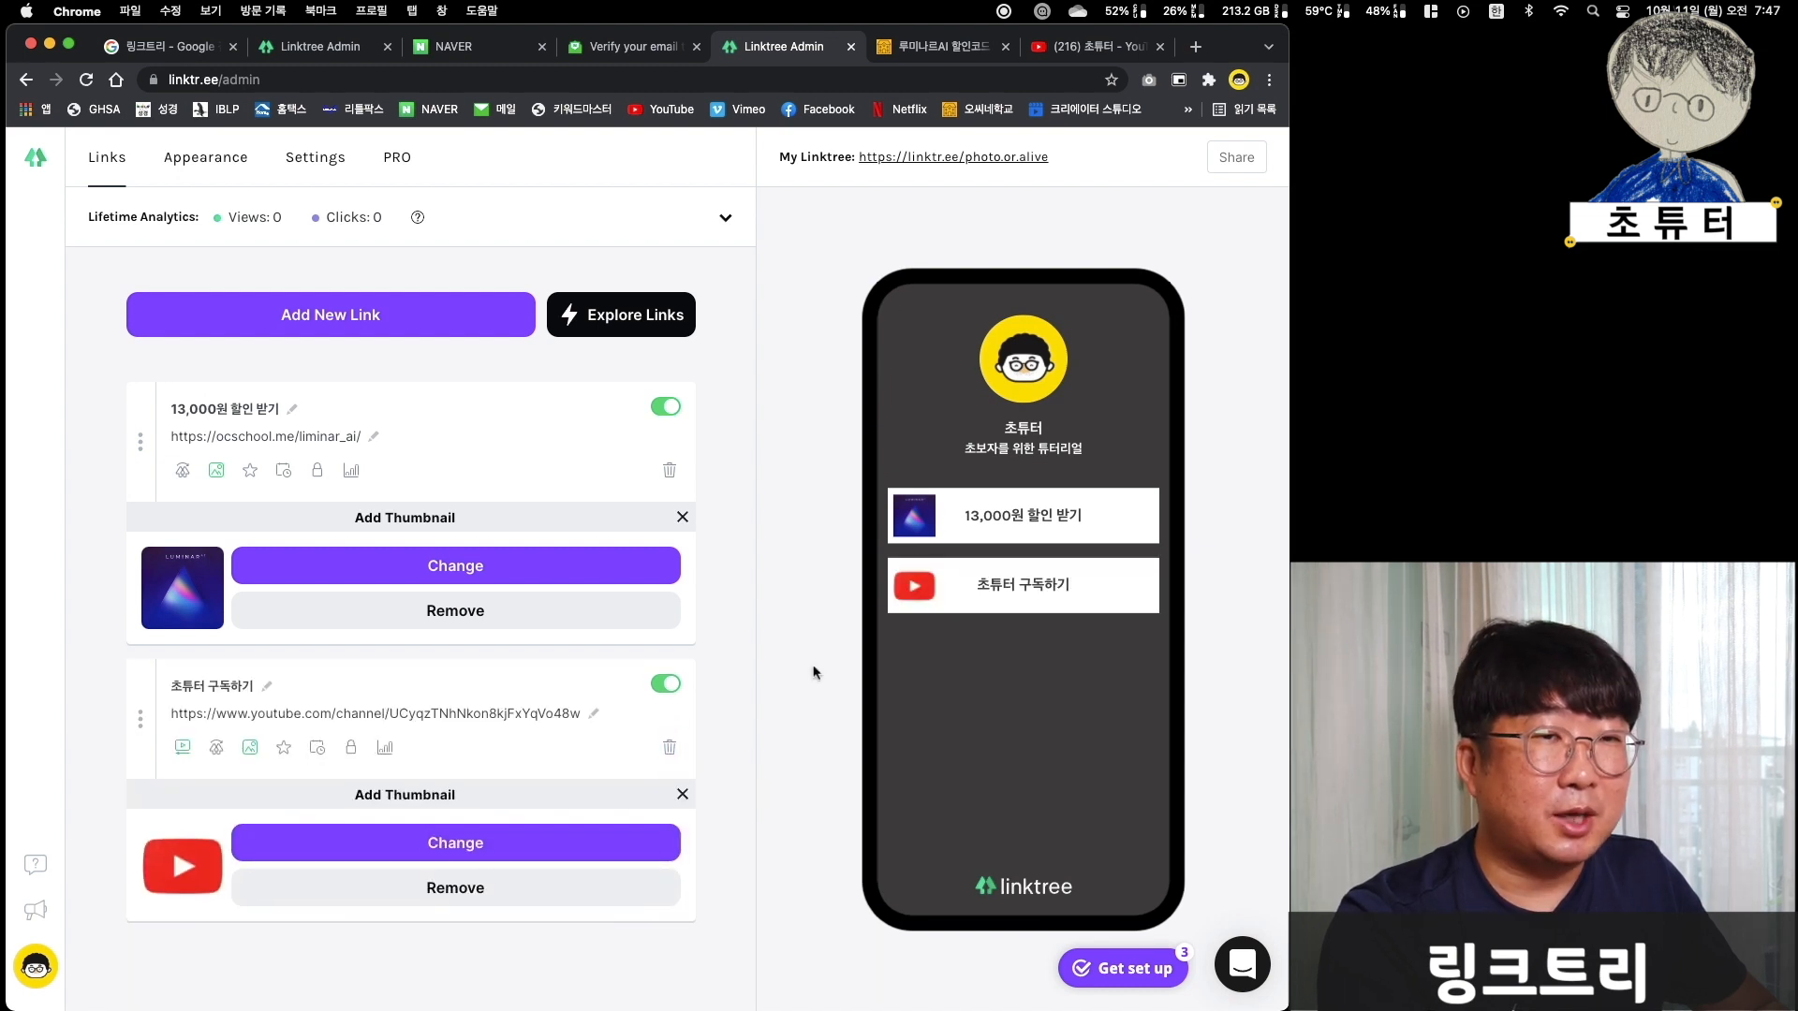
click(667, 317)
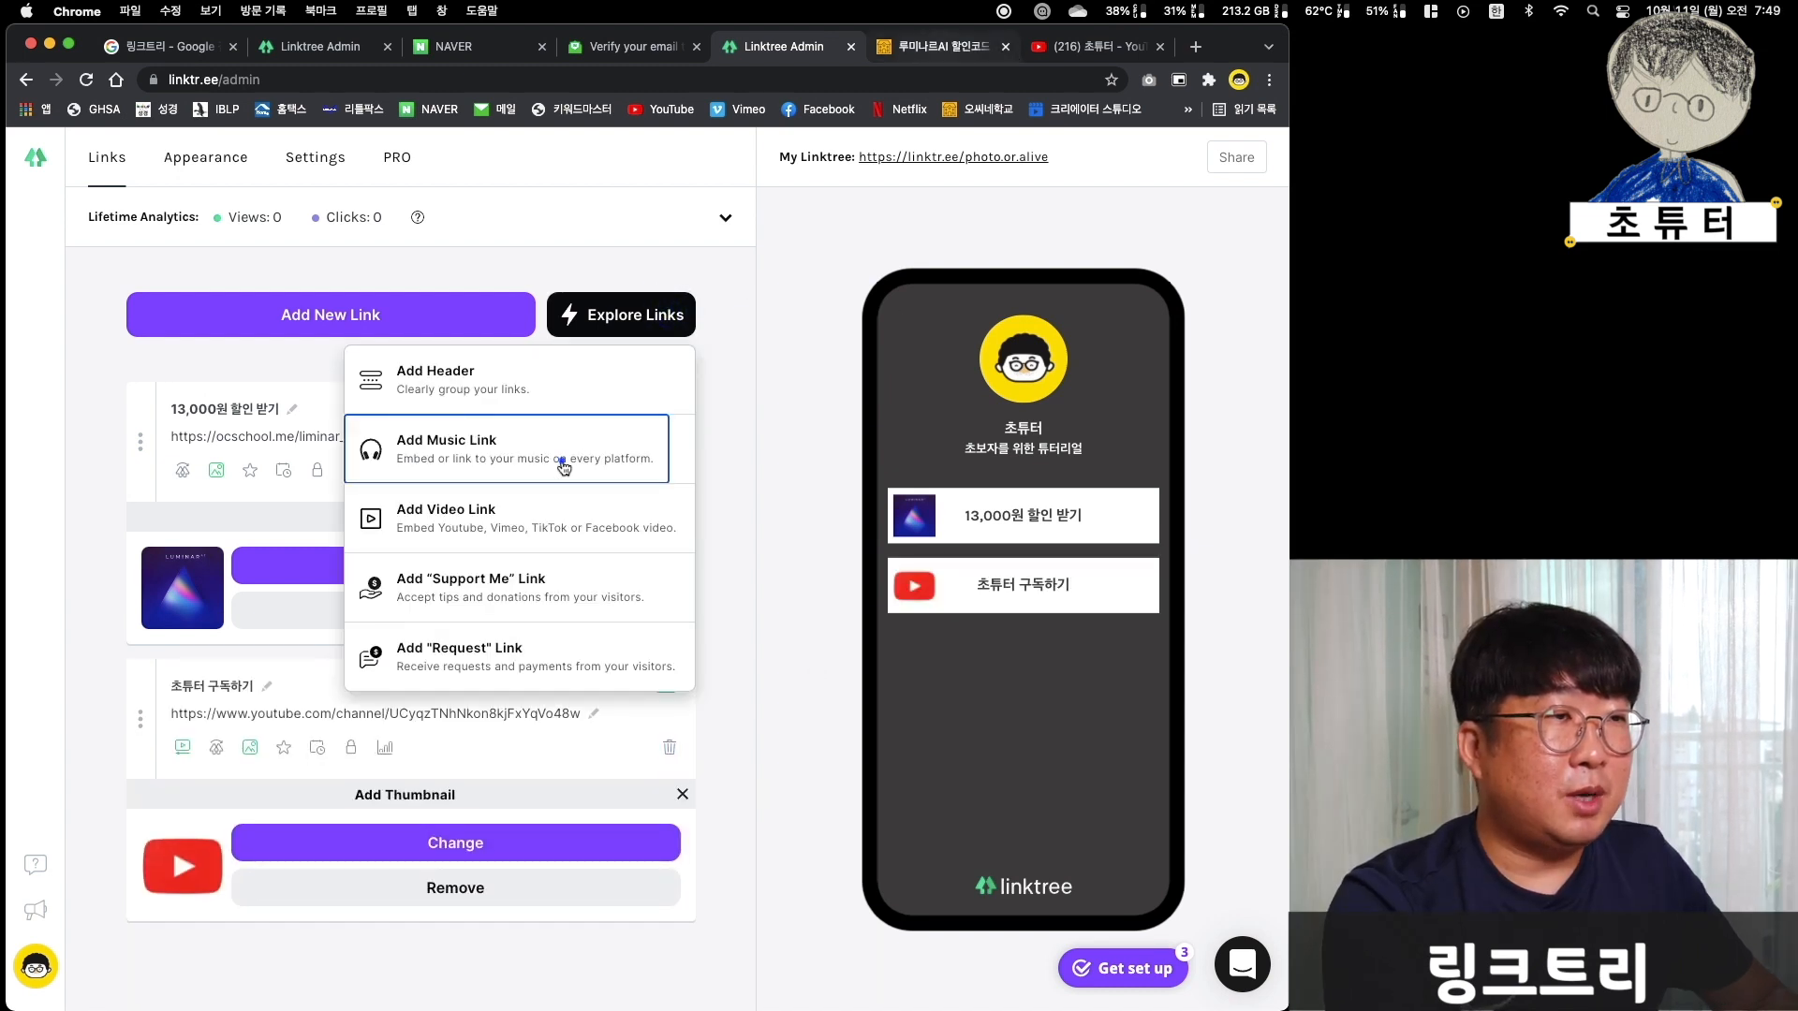
click(562, 463)
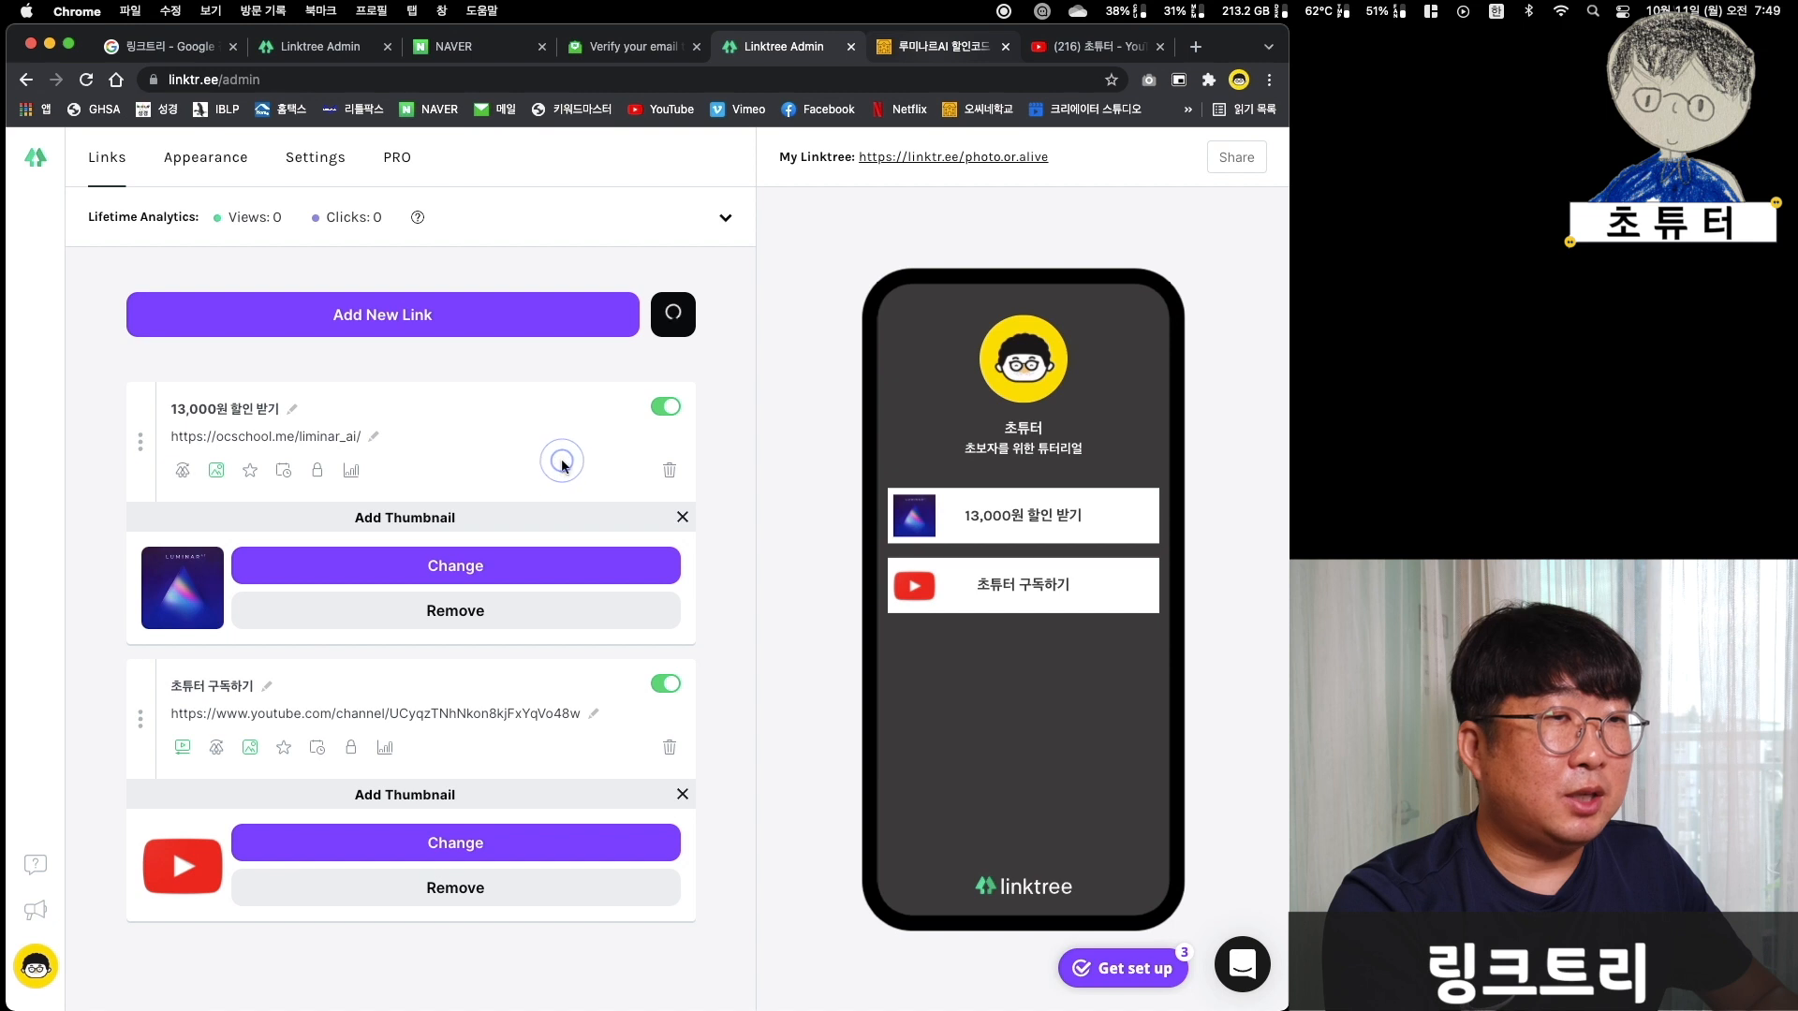
drag(381, 584, 204, 559)
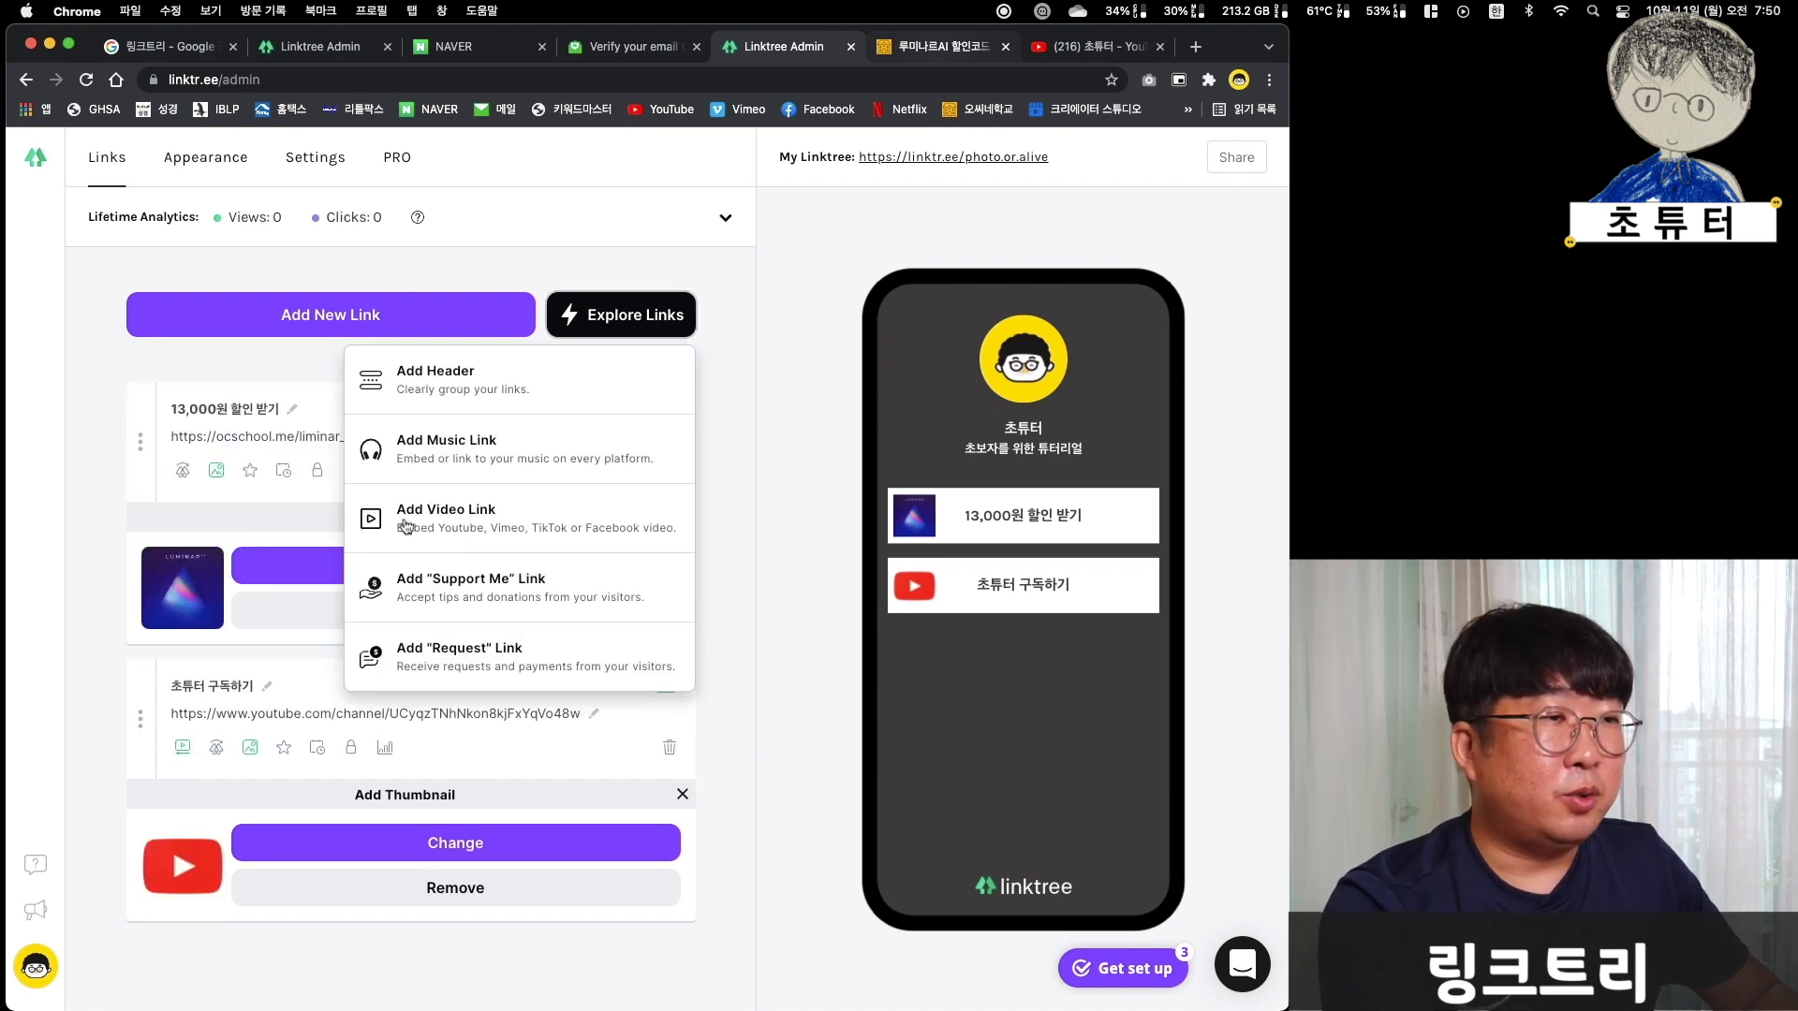
click(458, 521)
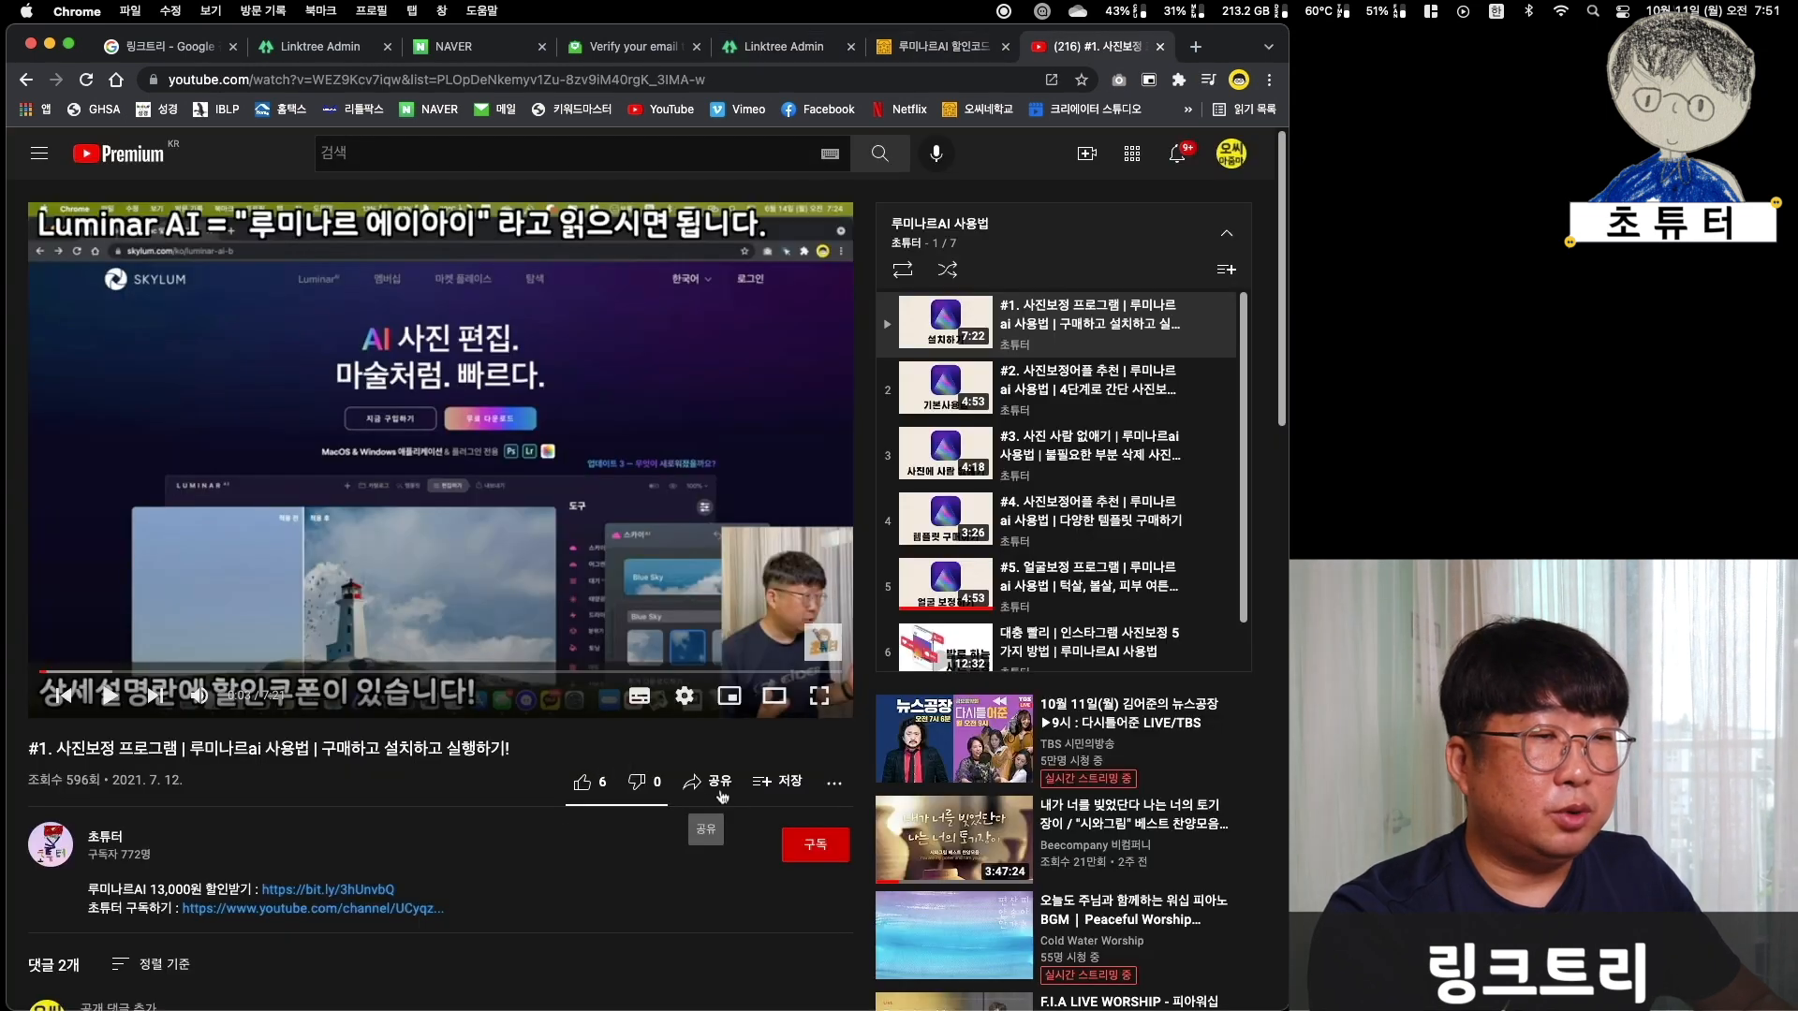
click(719, 787)
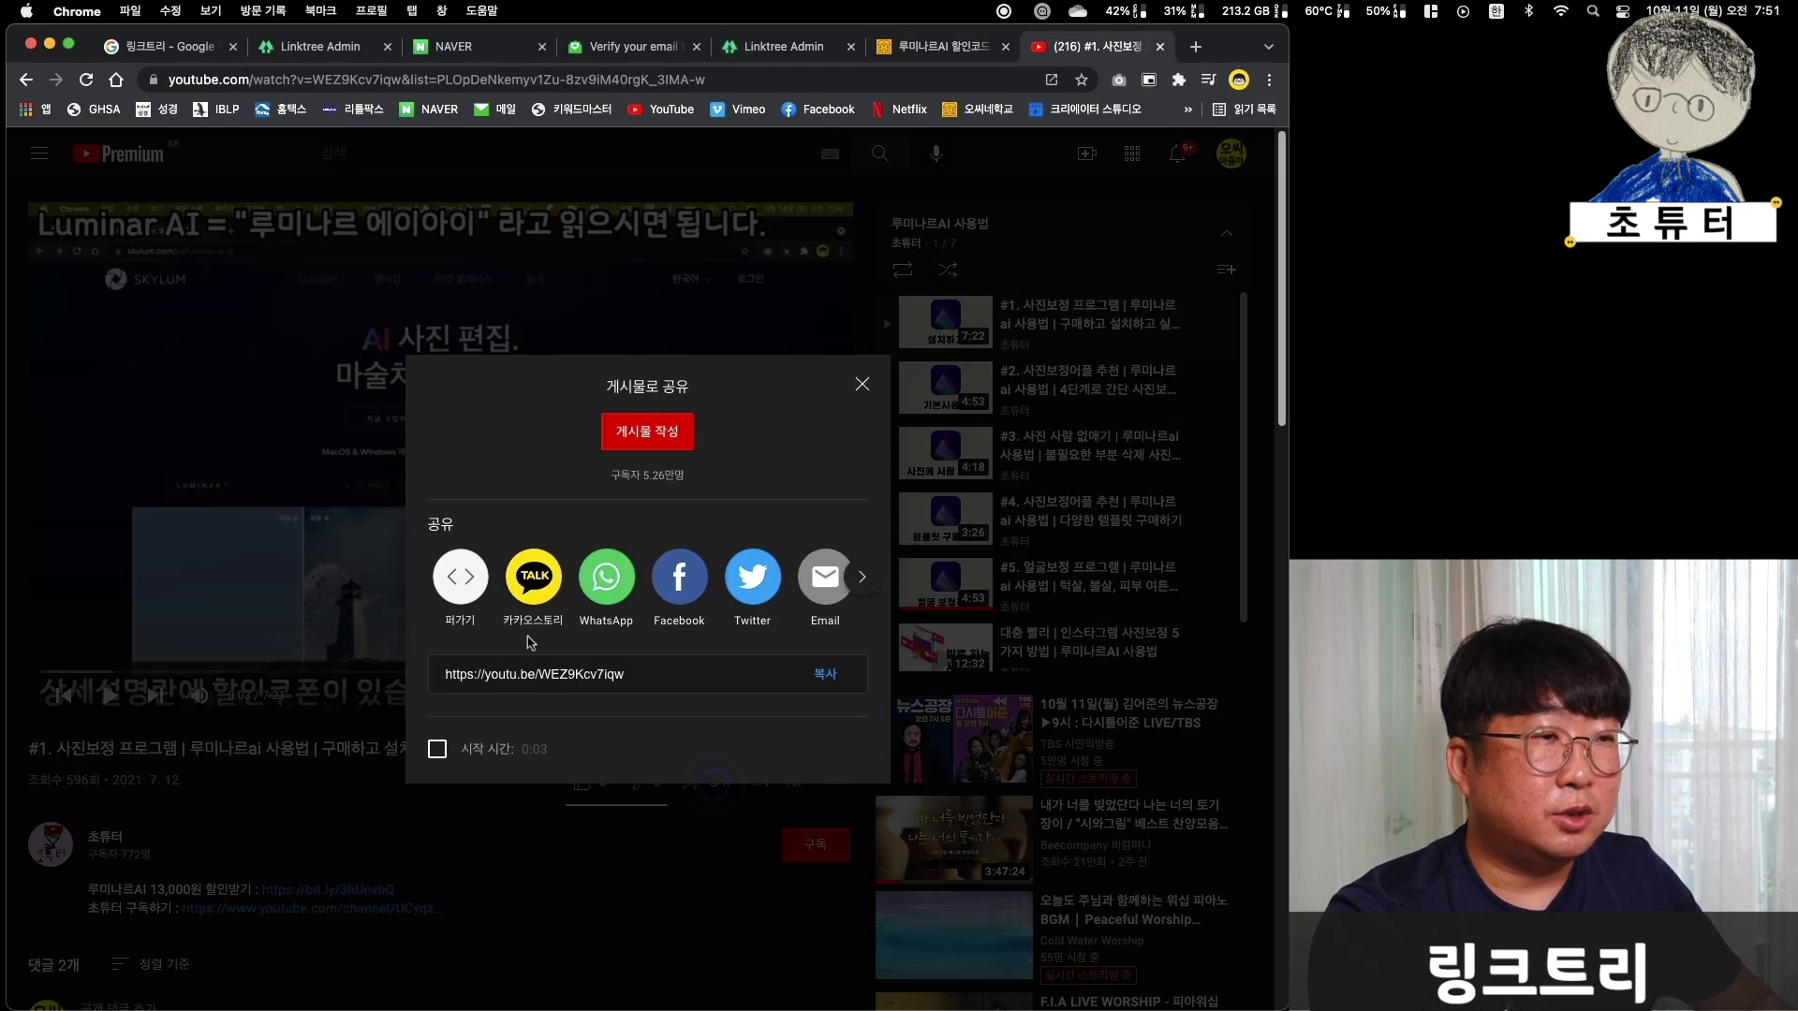
click(835, 679)
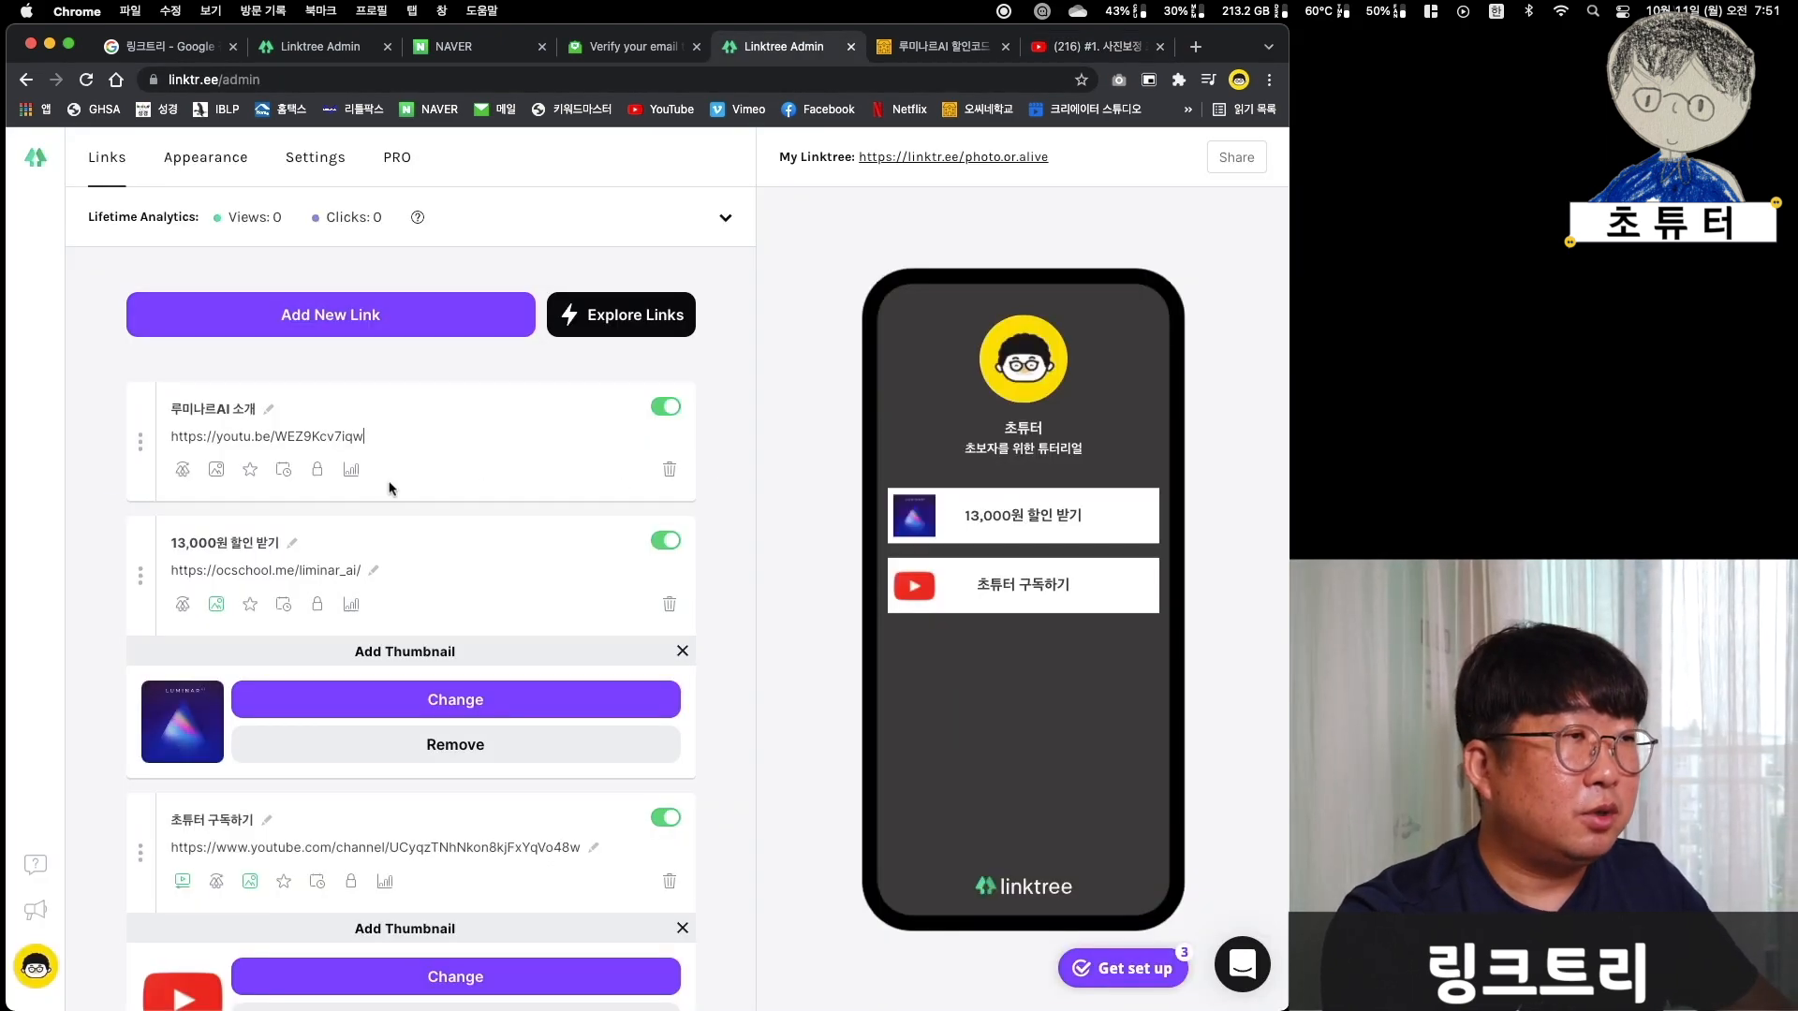
click(114, 479)
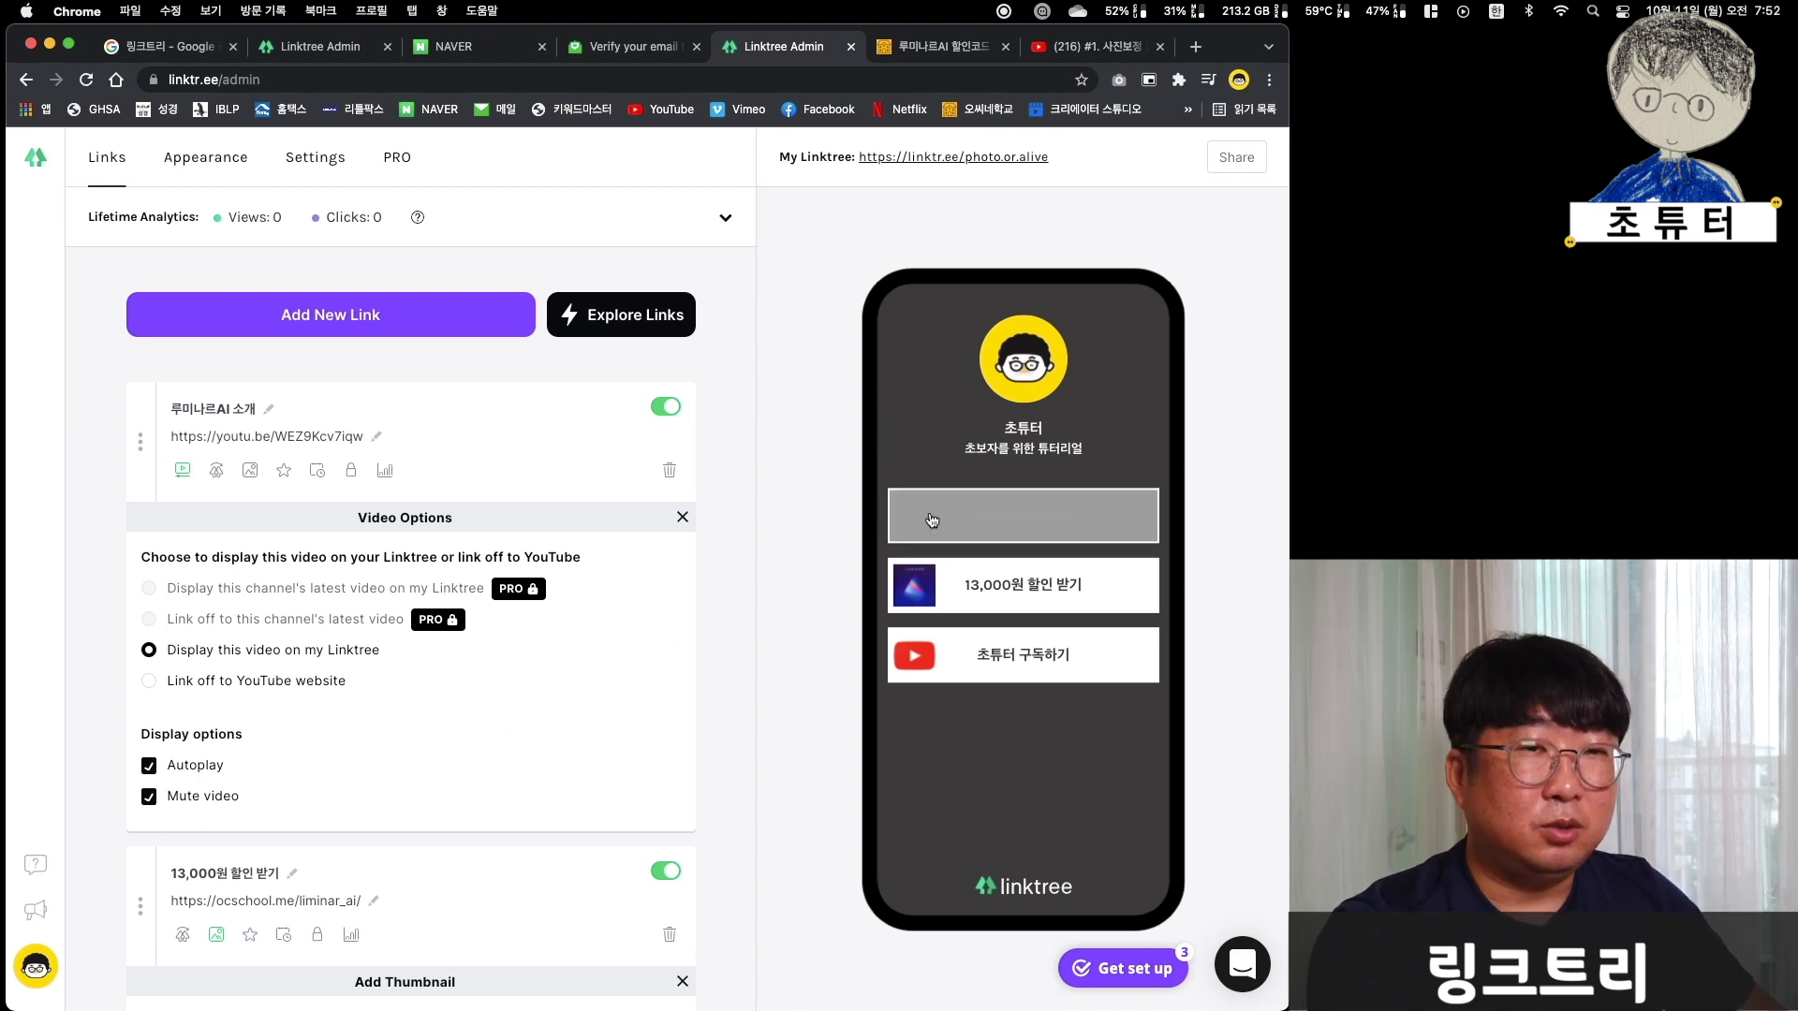
click(1136, 515)
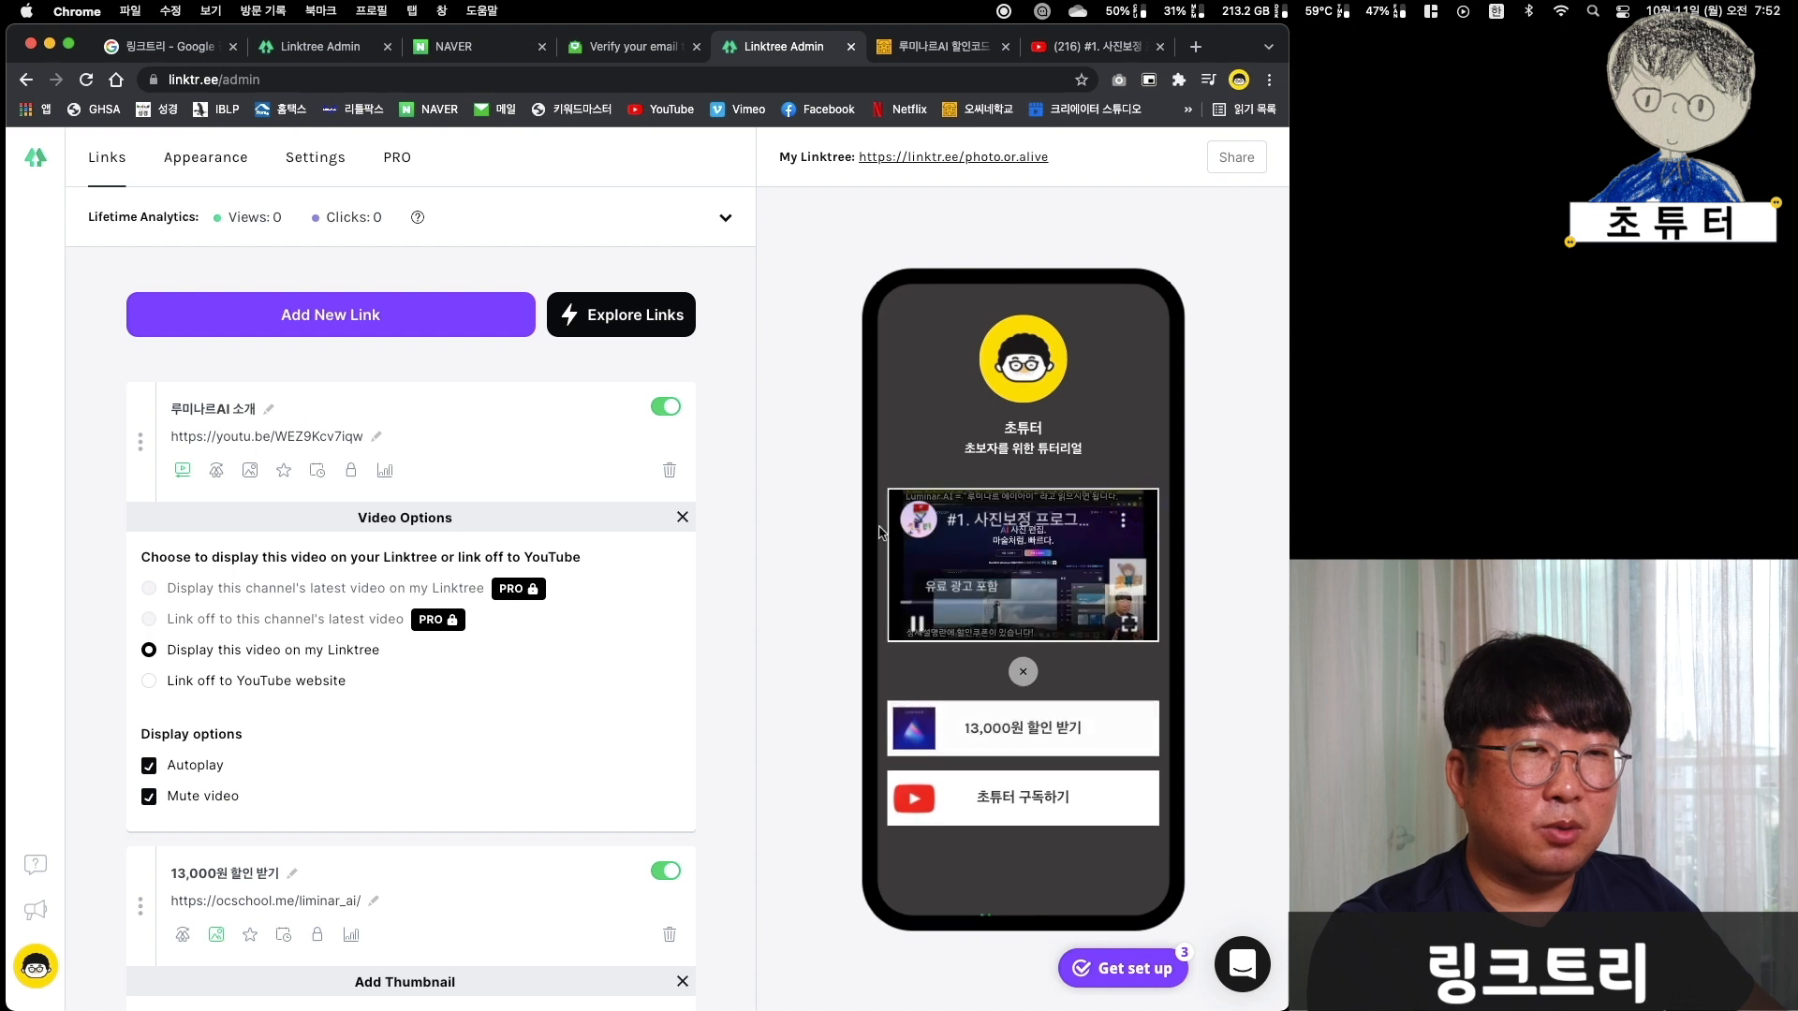
click(1023, 673)
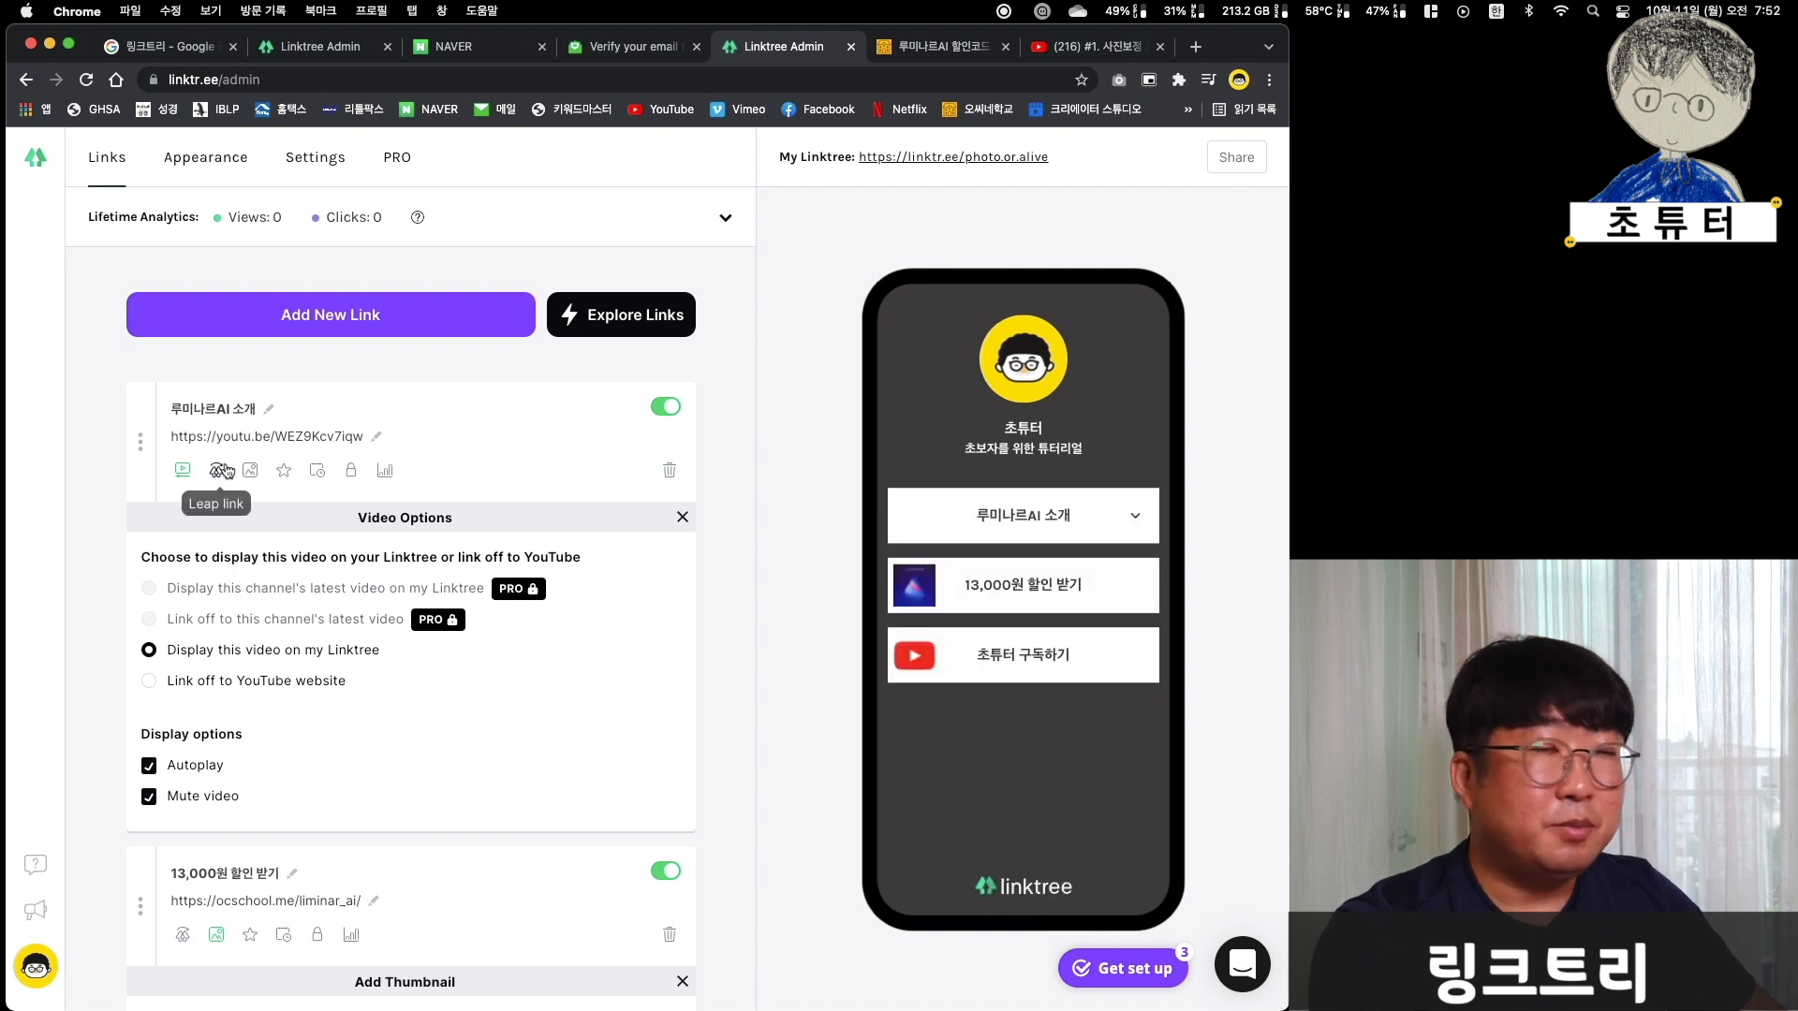
- Upload the cartoon face image with the yellow background as the 루미나르AI 소개 link's thumbnail
click(250, 471)
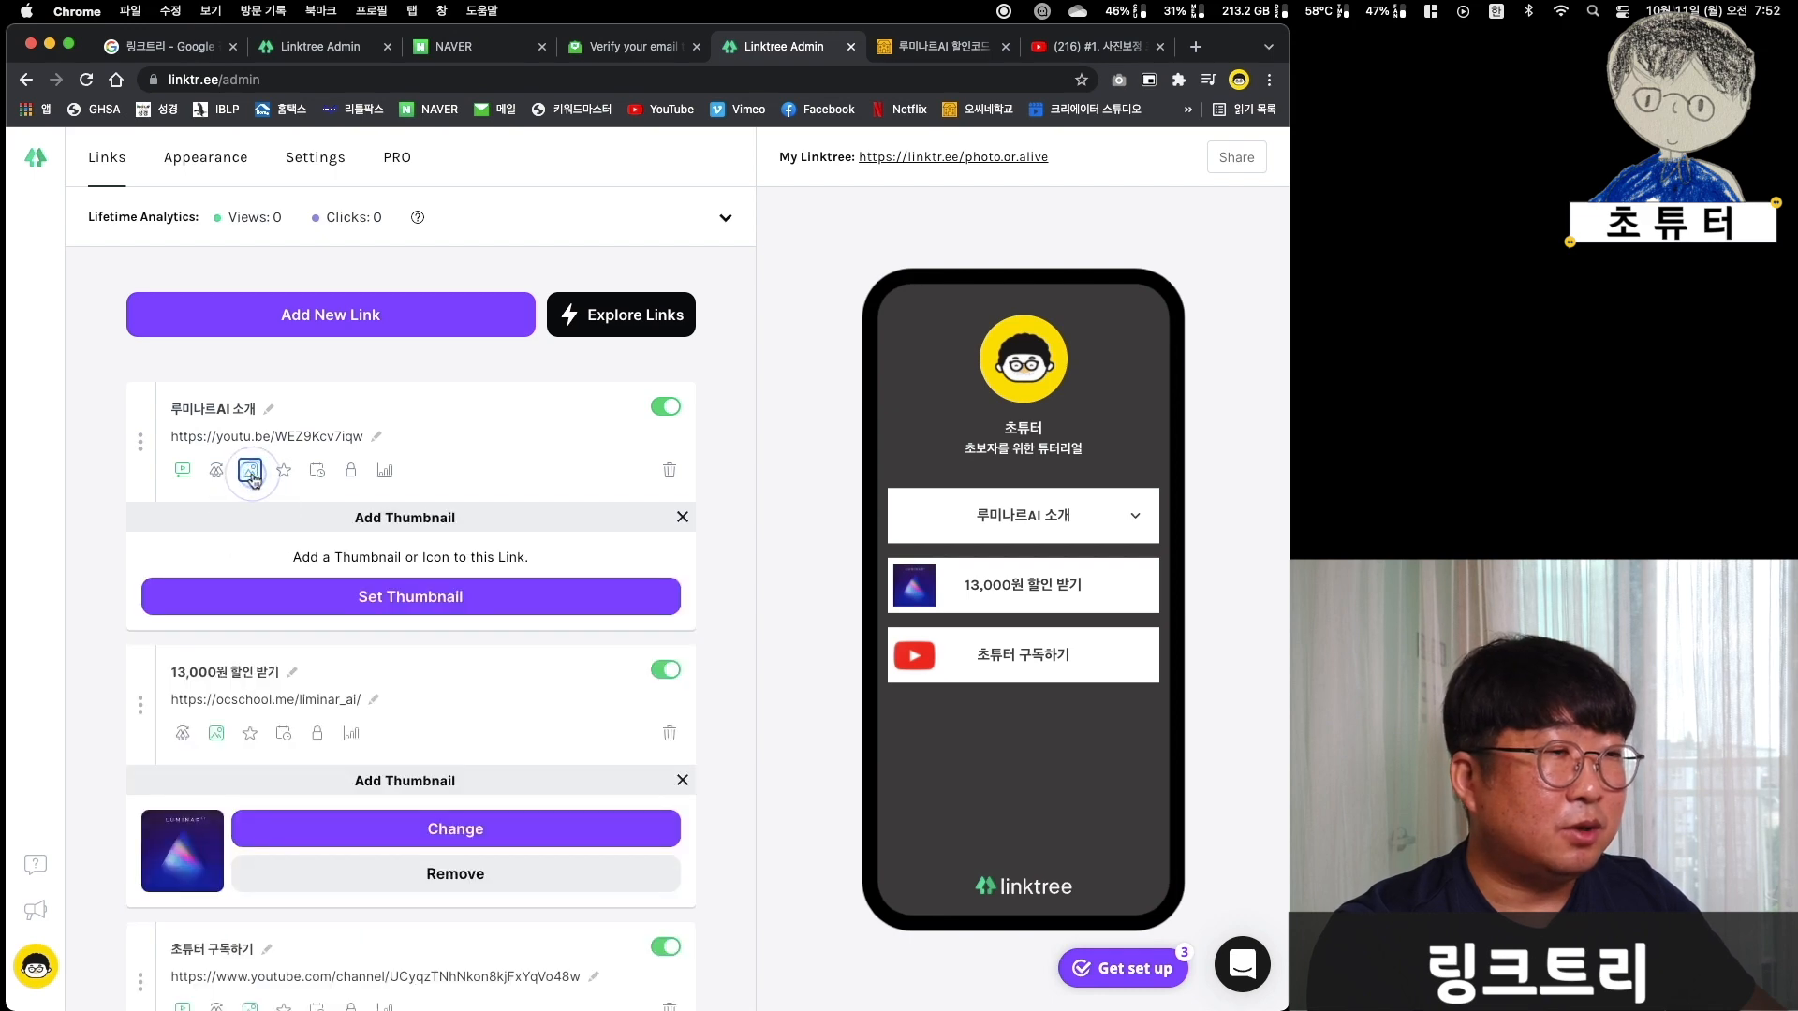
click(425, 602)
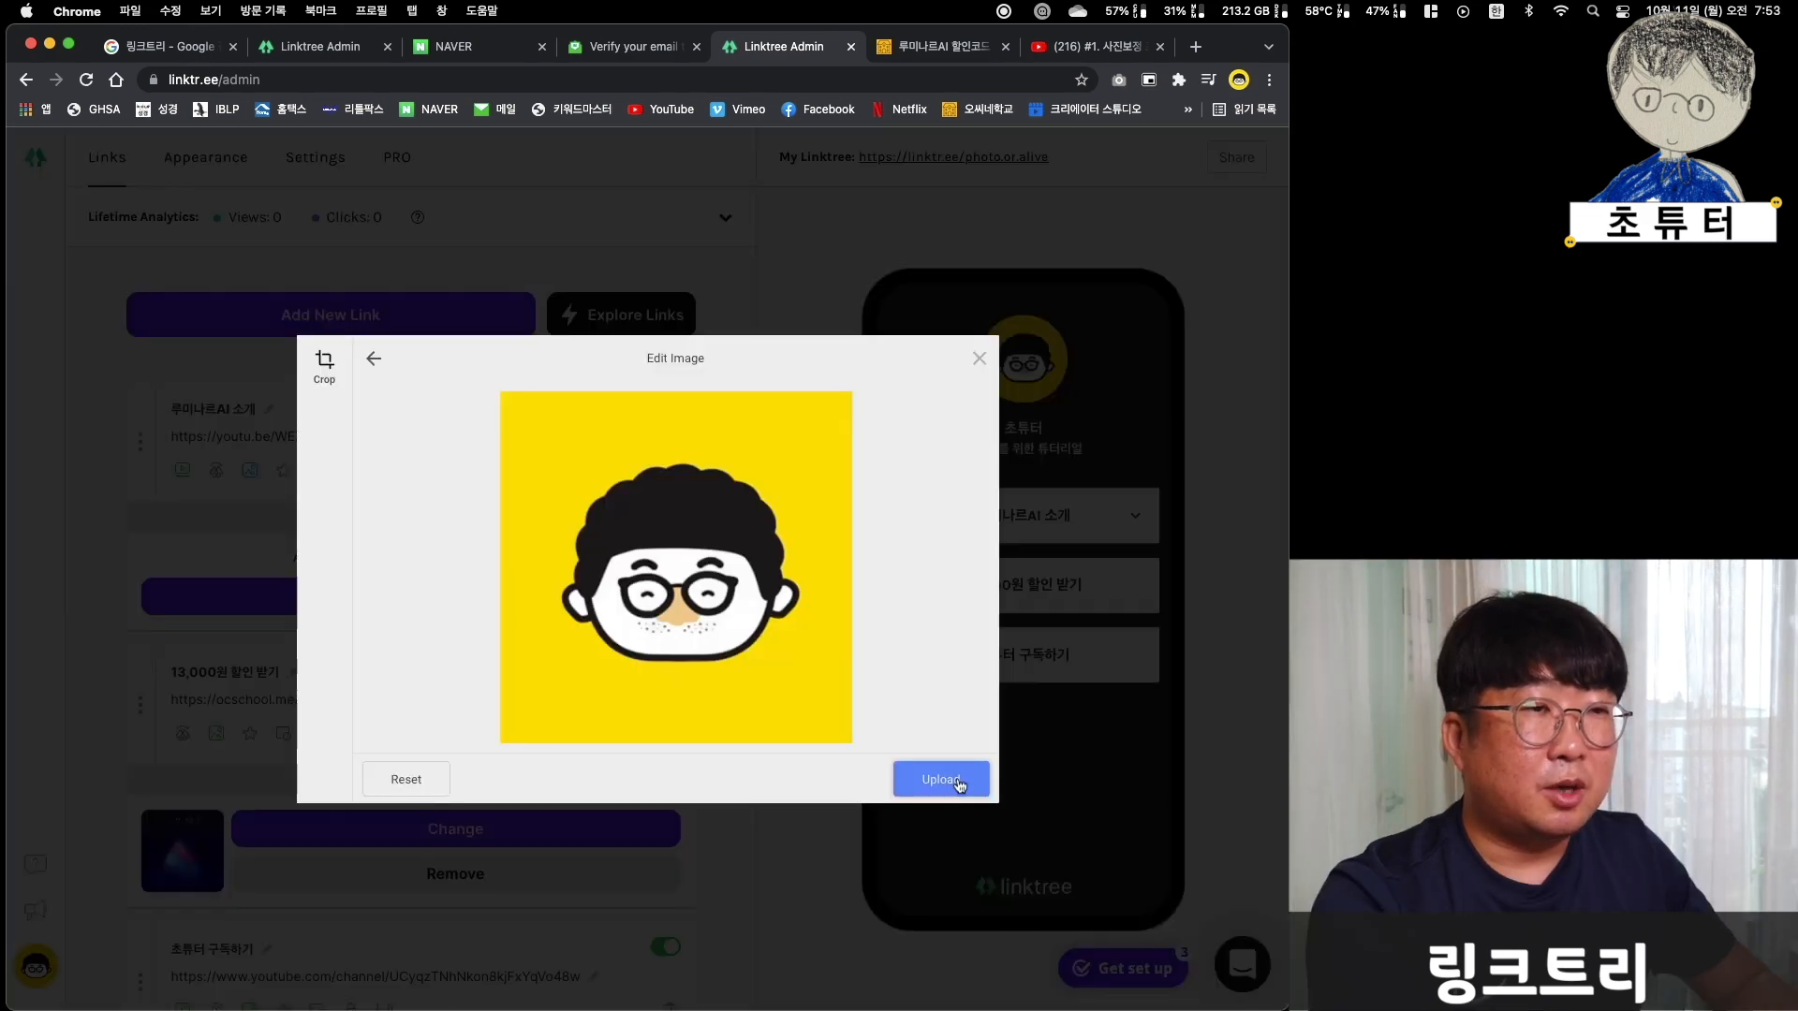
click(936, 773)
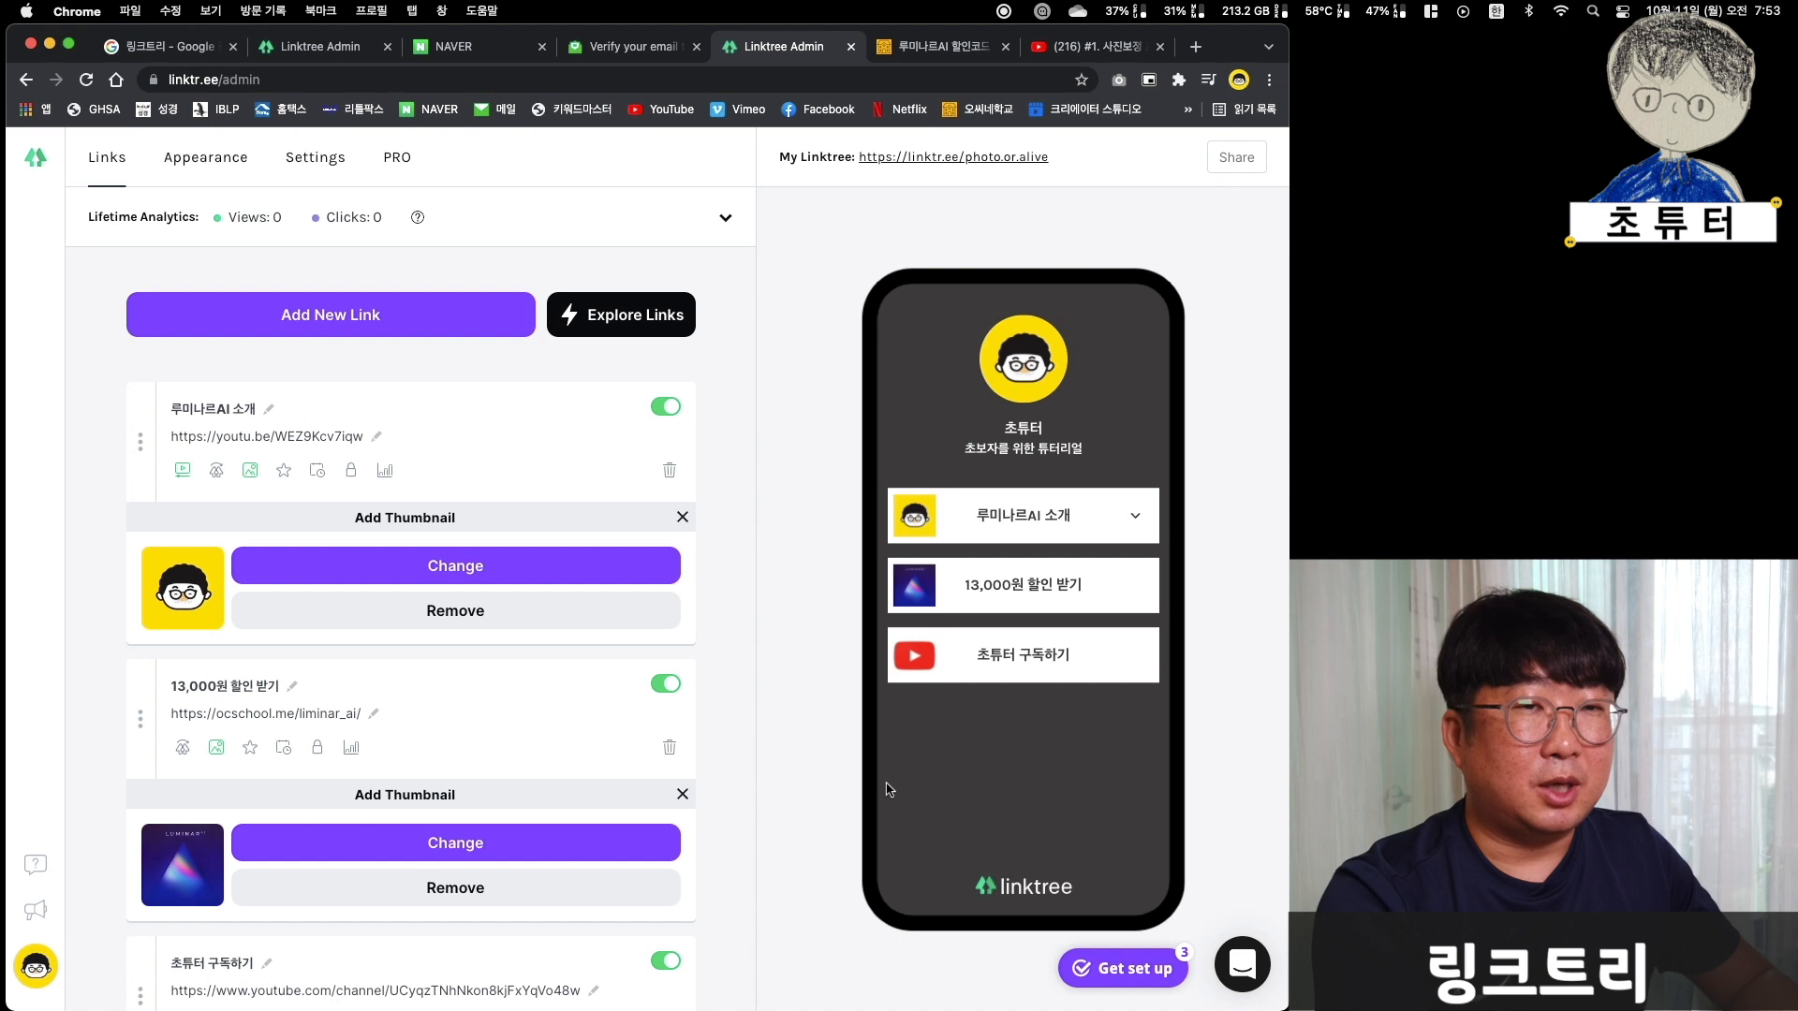
- Try the Linktree x Daniel Triendl, Bloom, Miami, Mint and Smoke themes, and settle on Linktree x Luke John Matthew Arnold
click(193, 163)
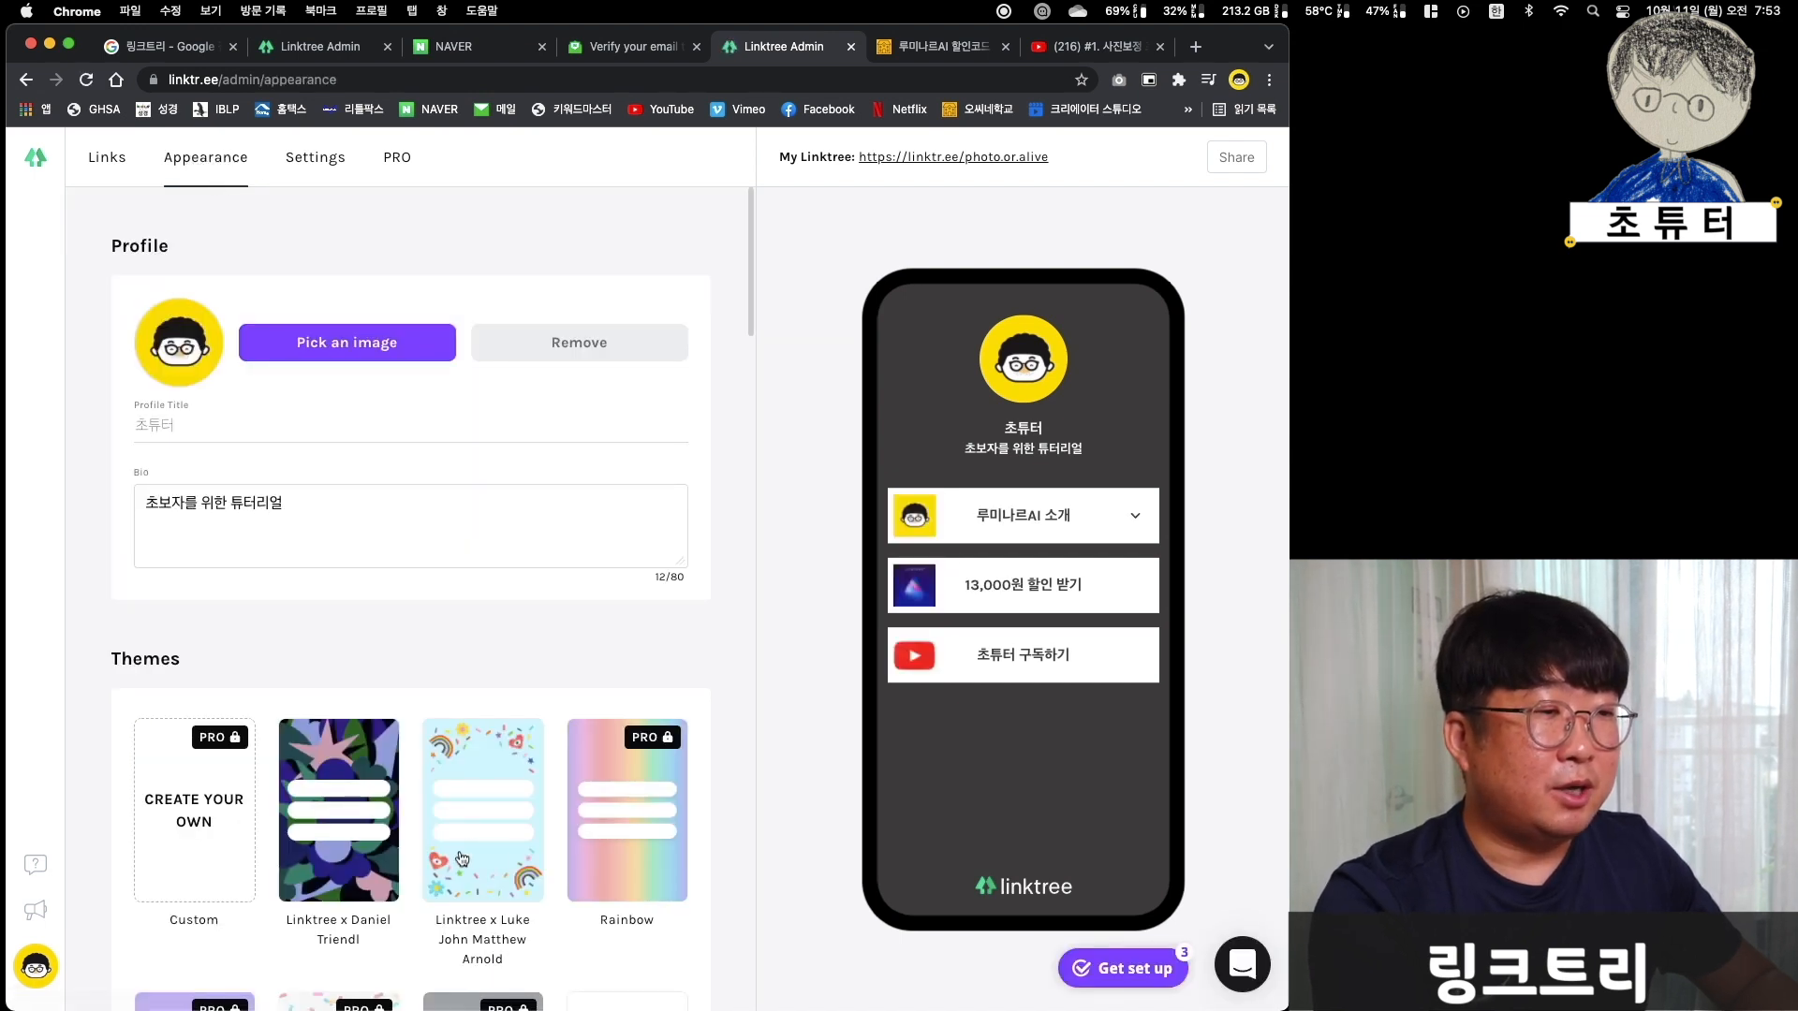
click(356, 826)
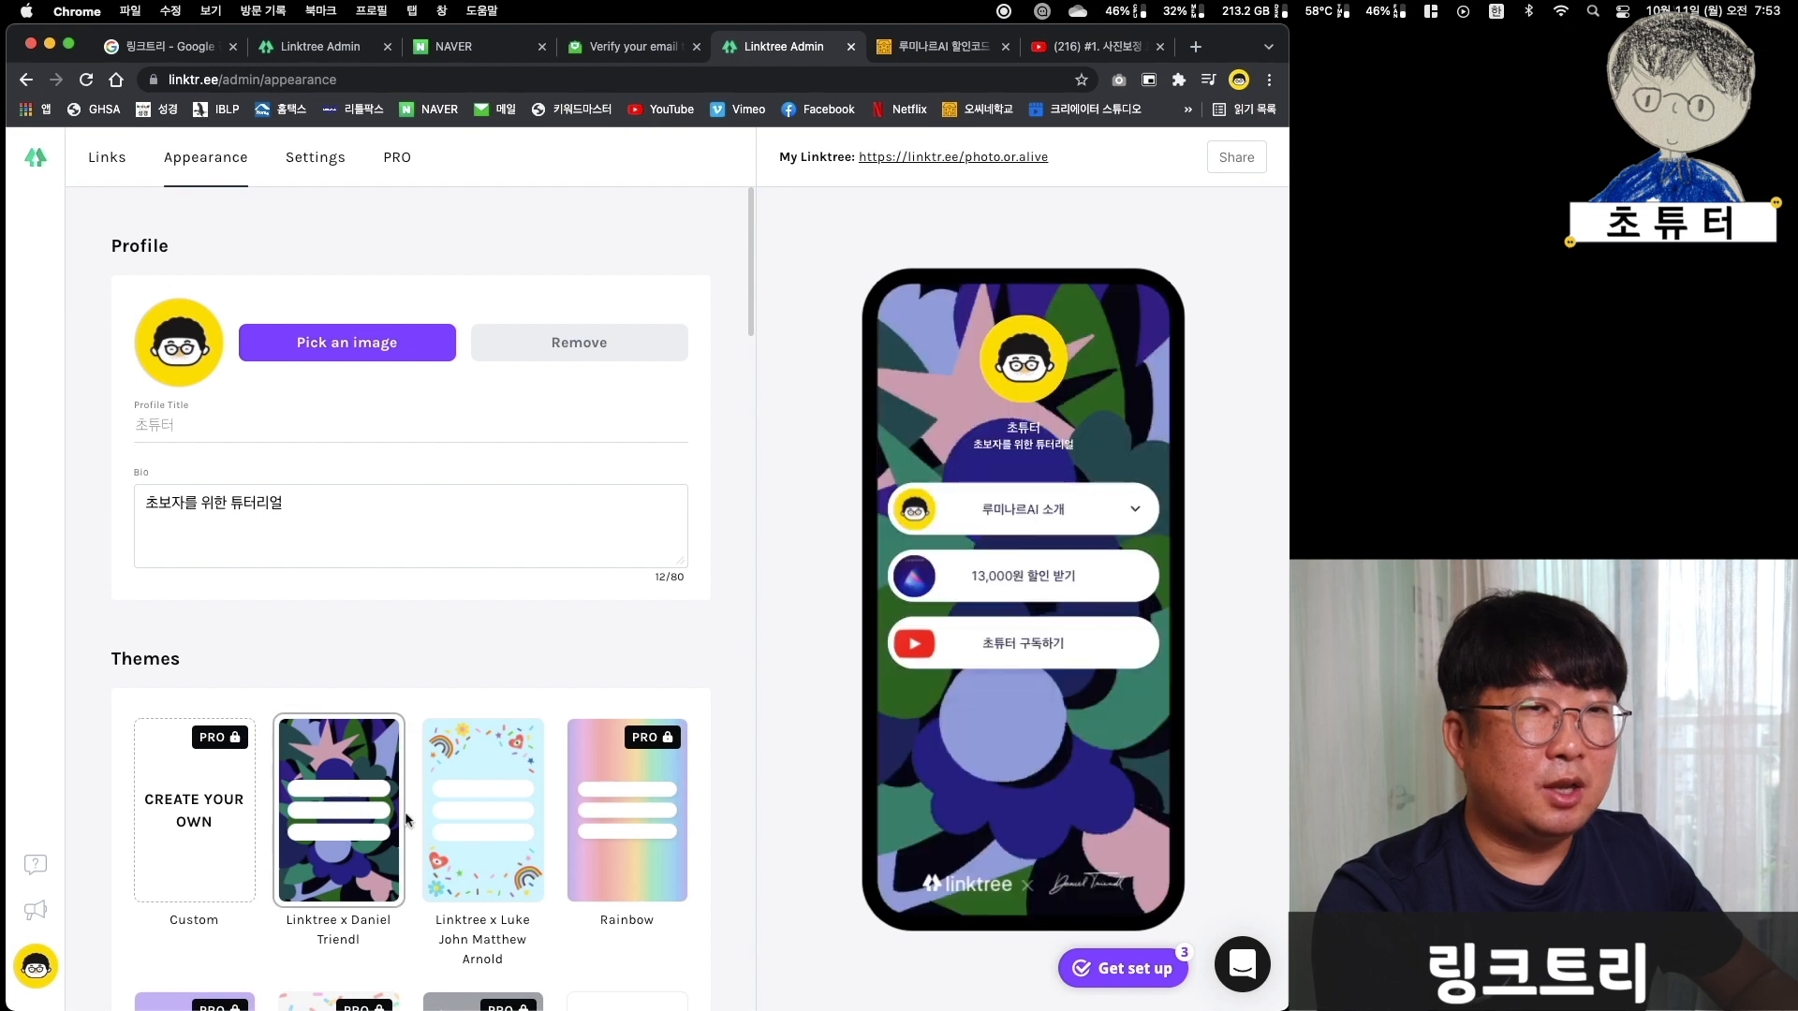
click(461, 817)
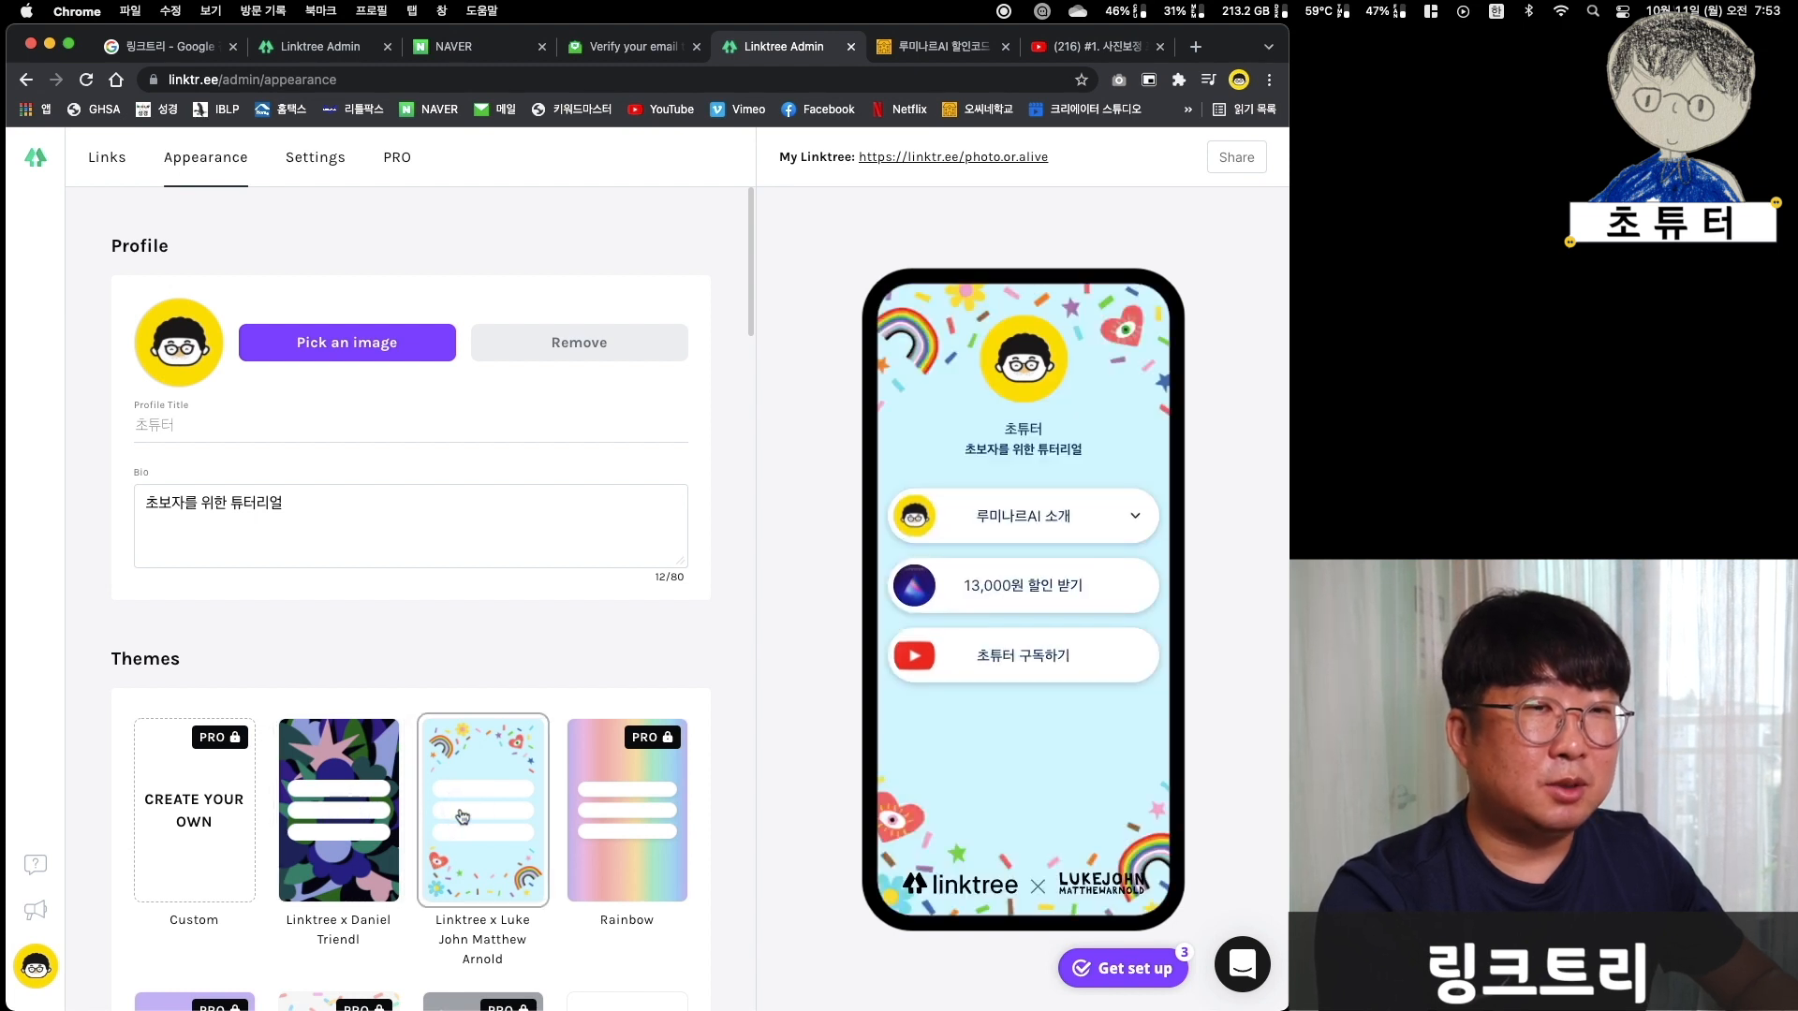
scroll(462, 816, down, 5)
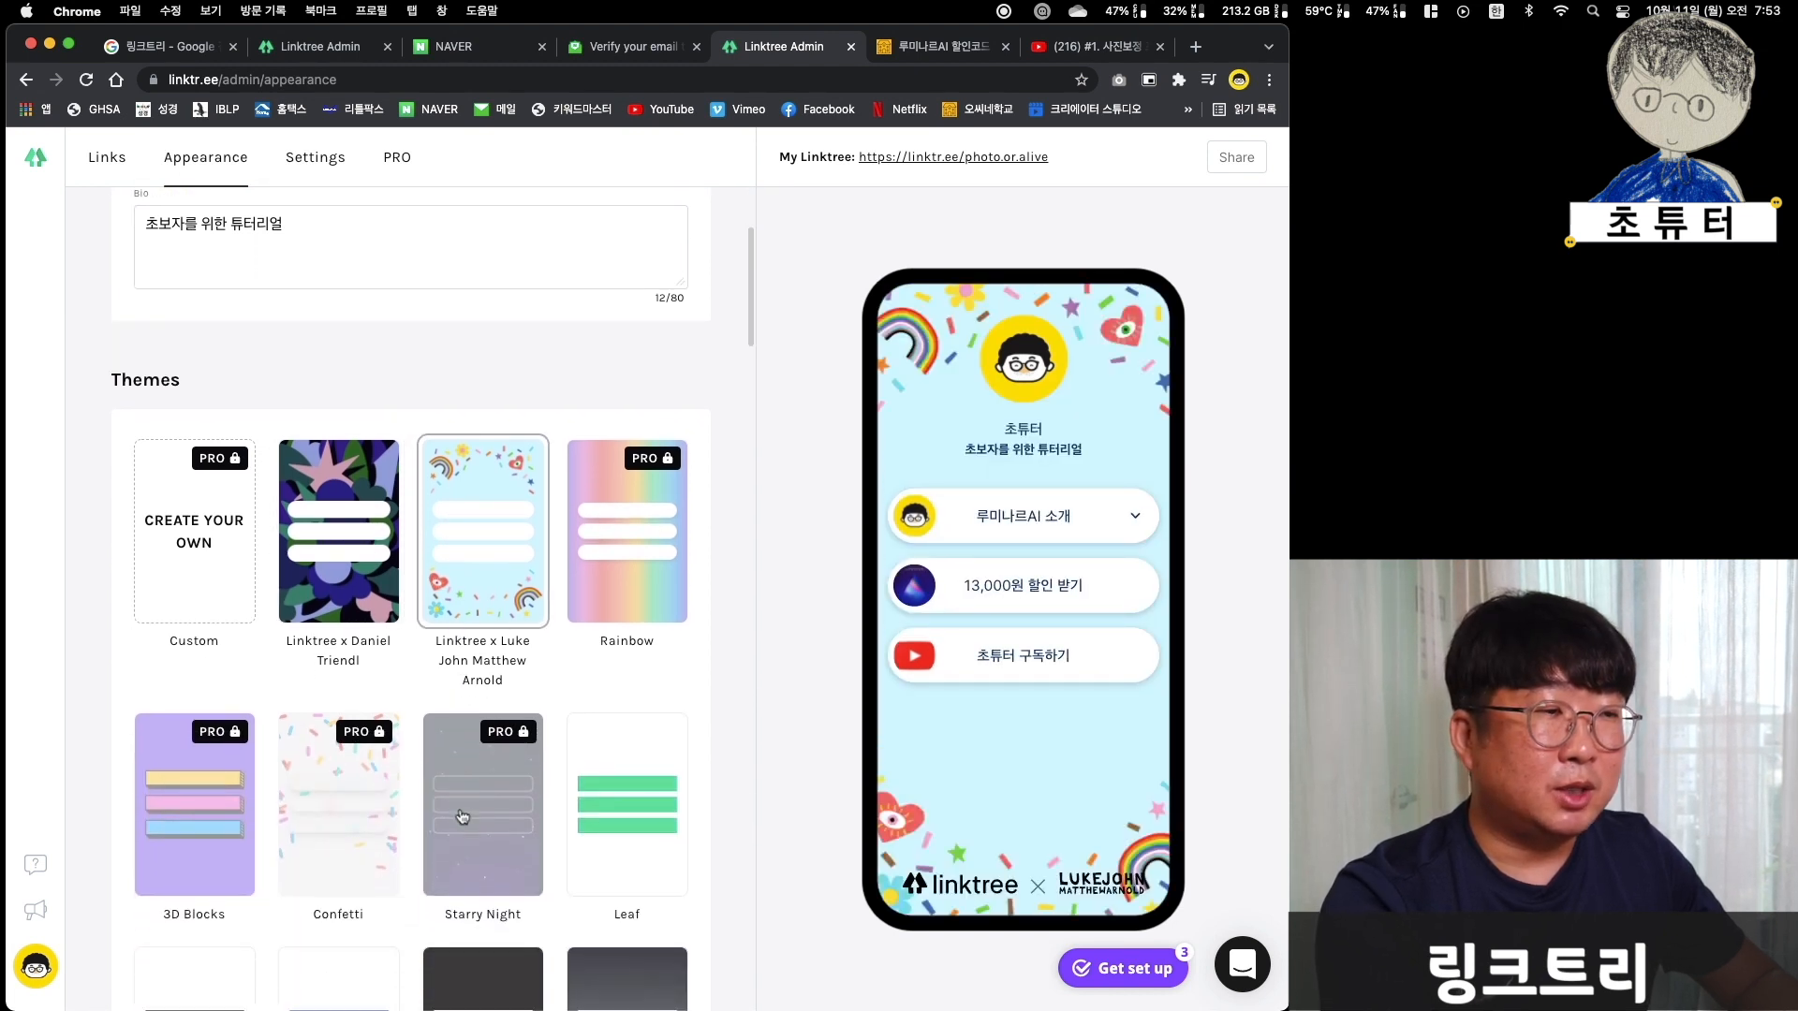
scroll(461, 817, down, 7)
click(472, 749)
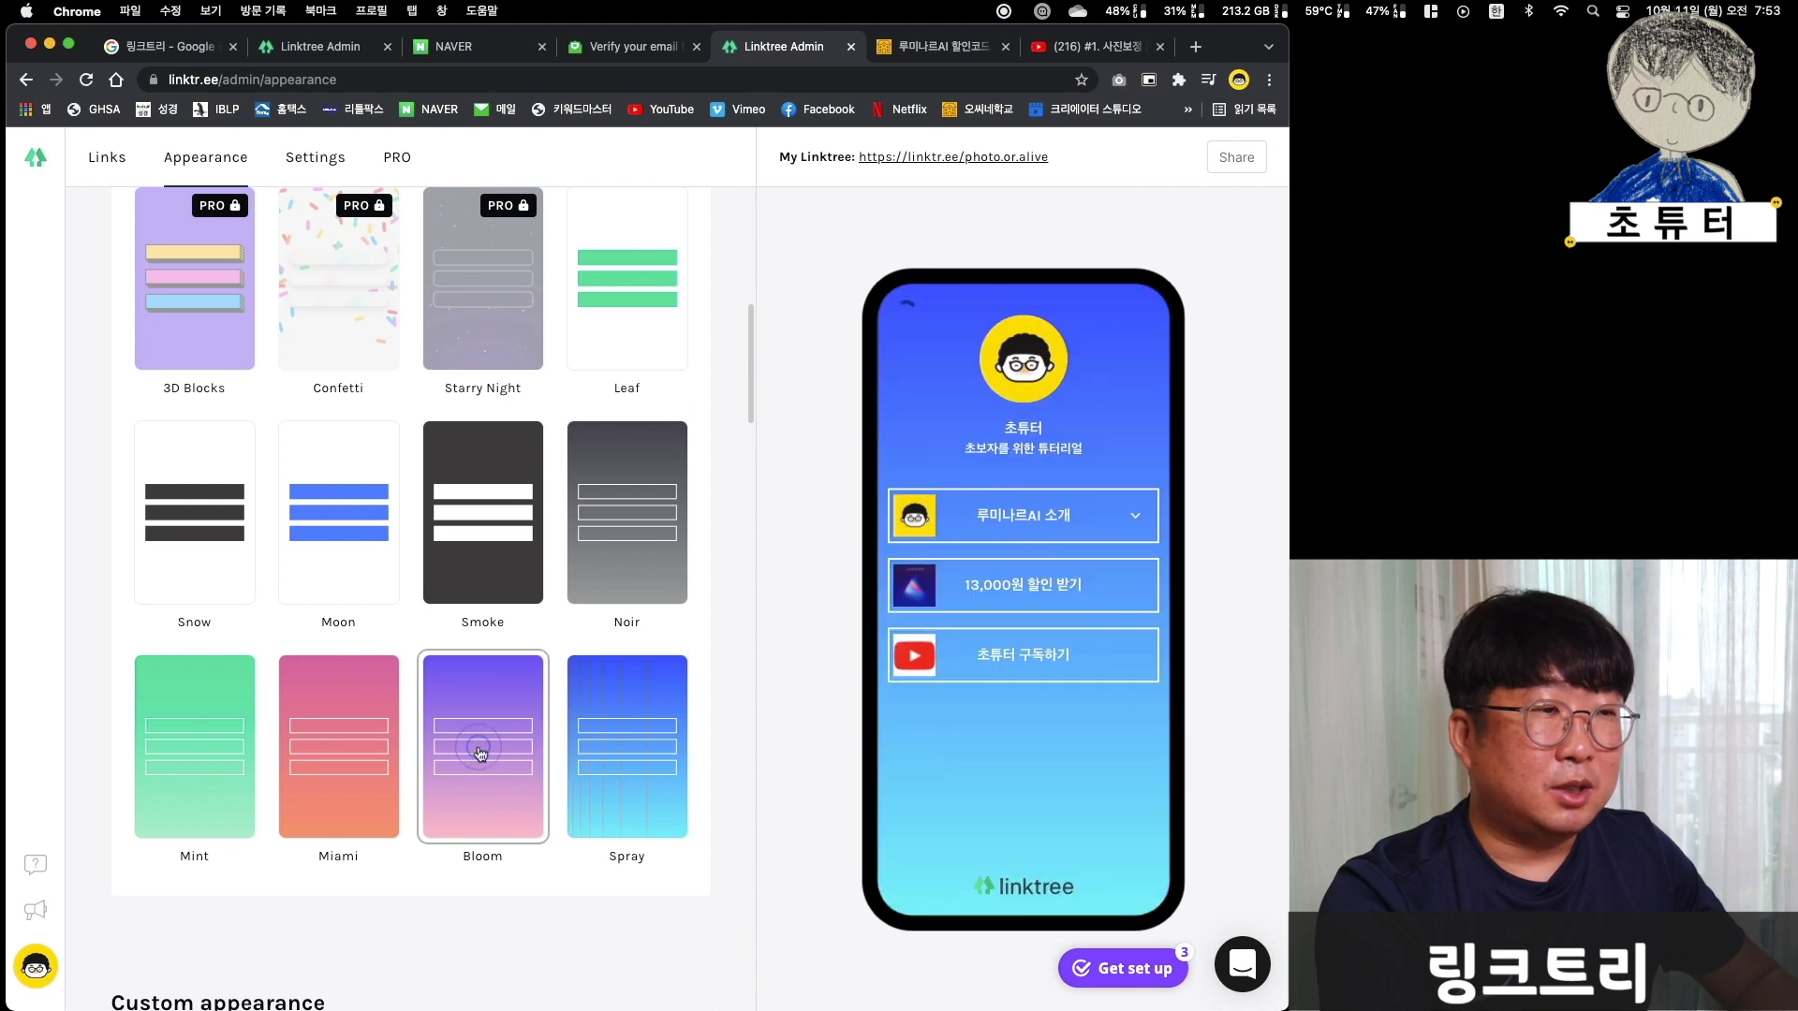
click(387, 749)
click(208, 746)
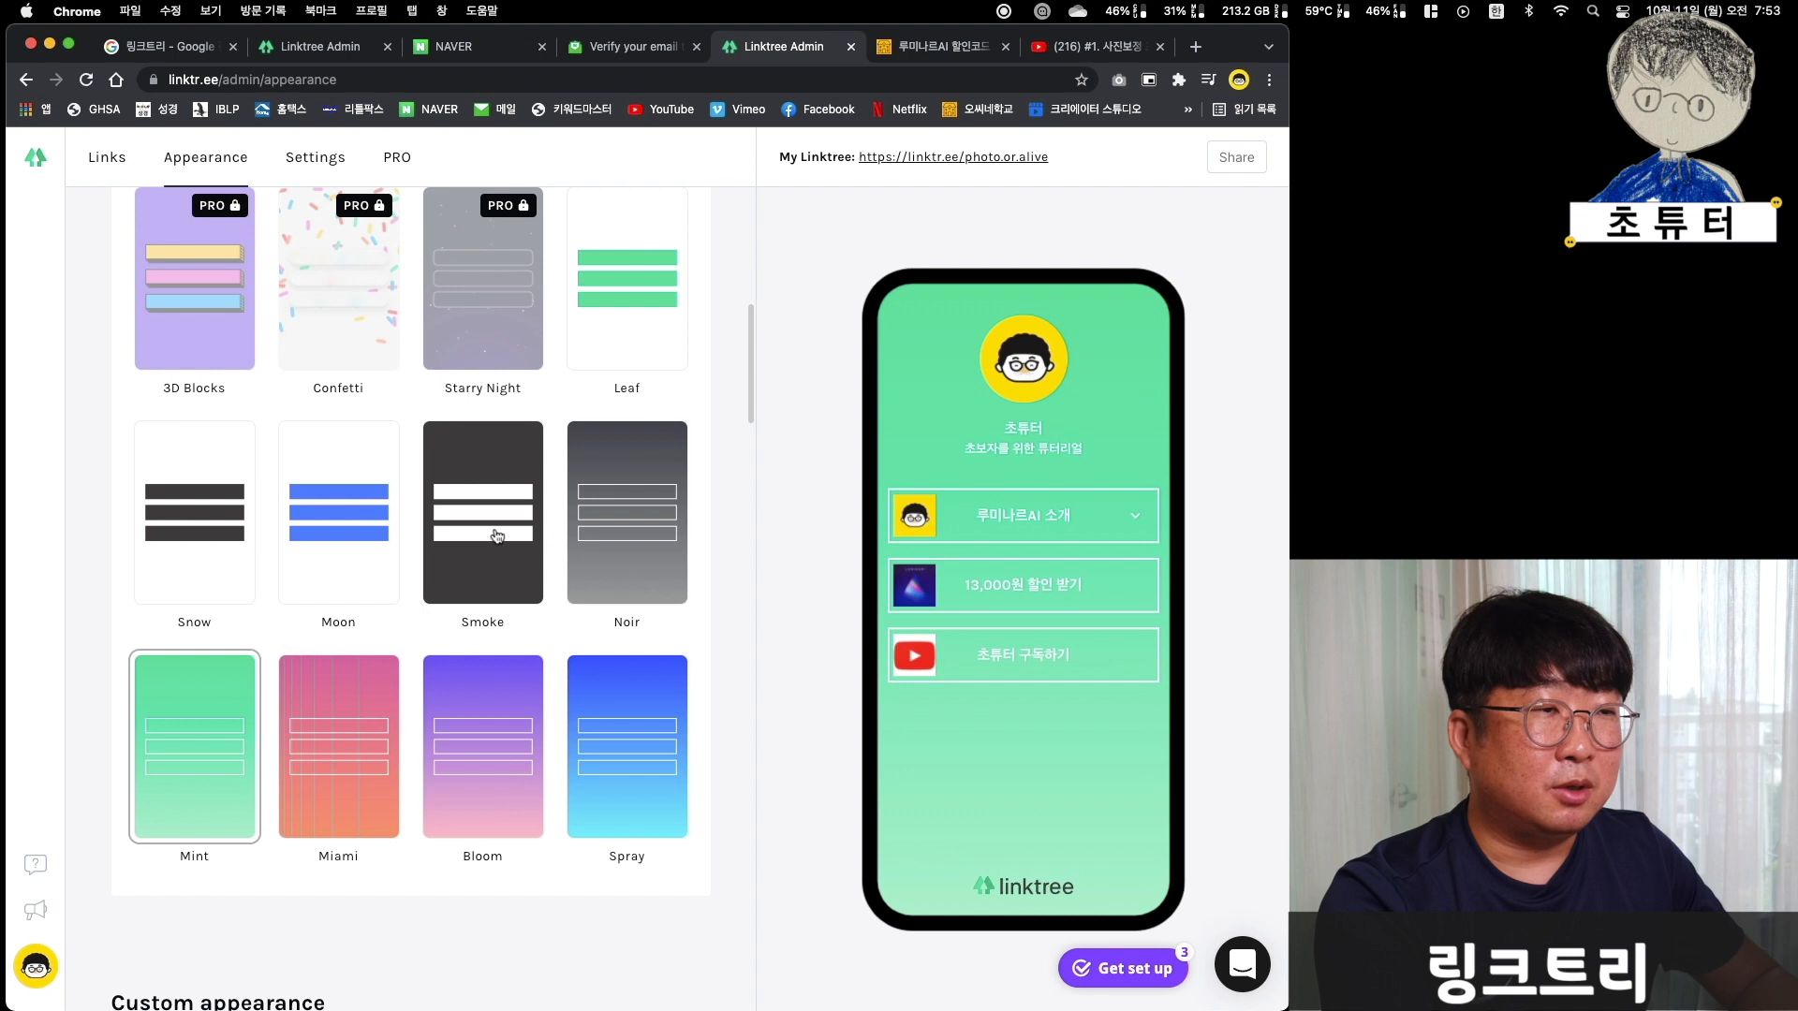
click(496, 536)
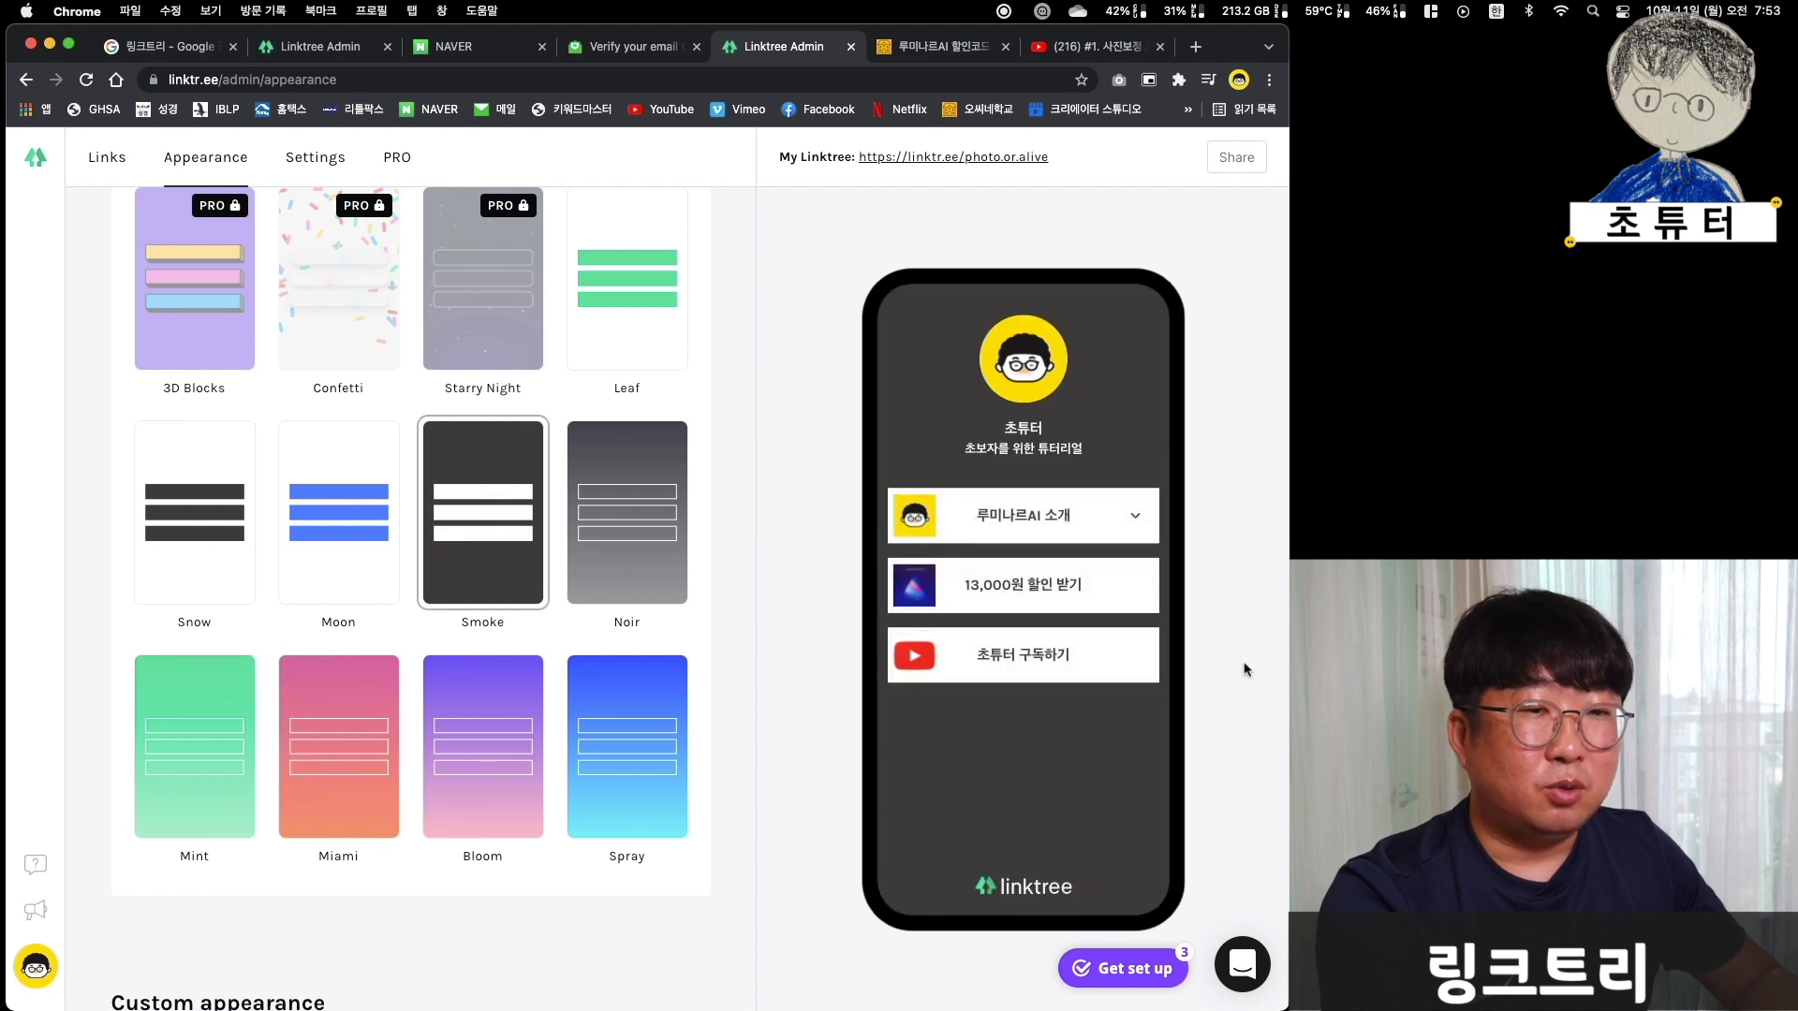
scroll(488, 473, up, 5)
click(488, 473)
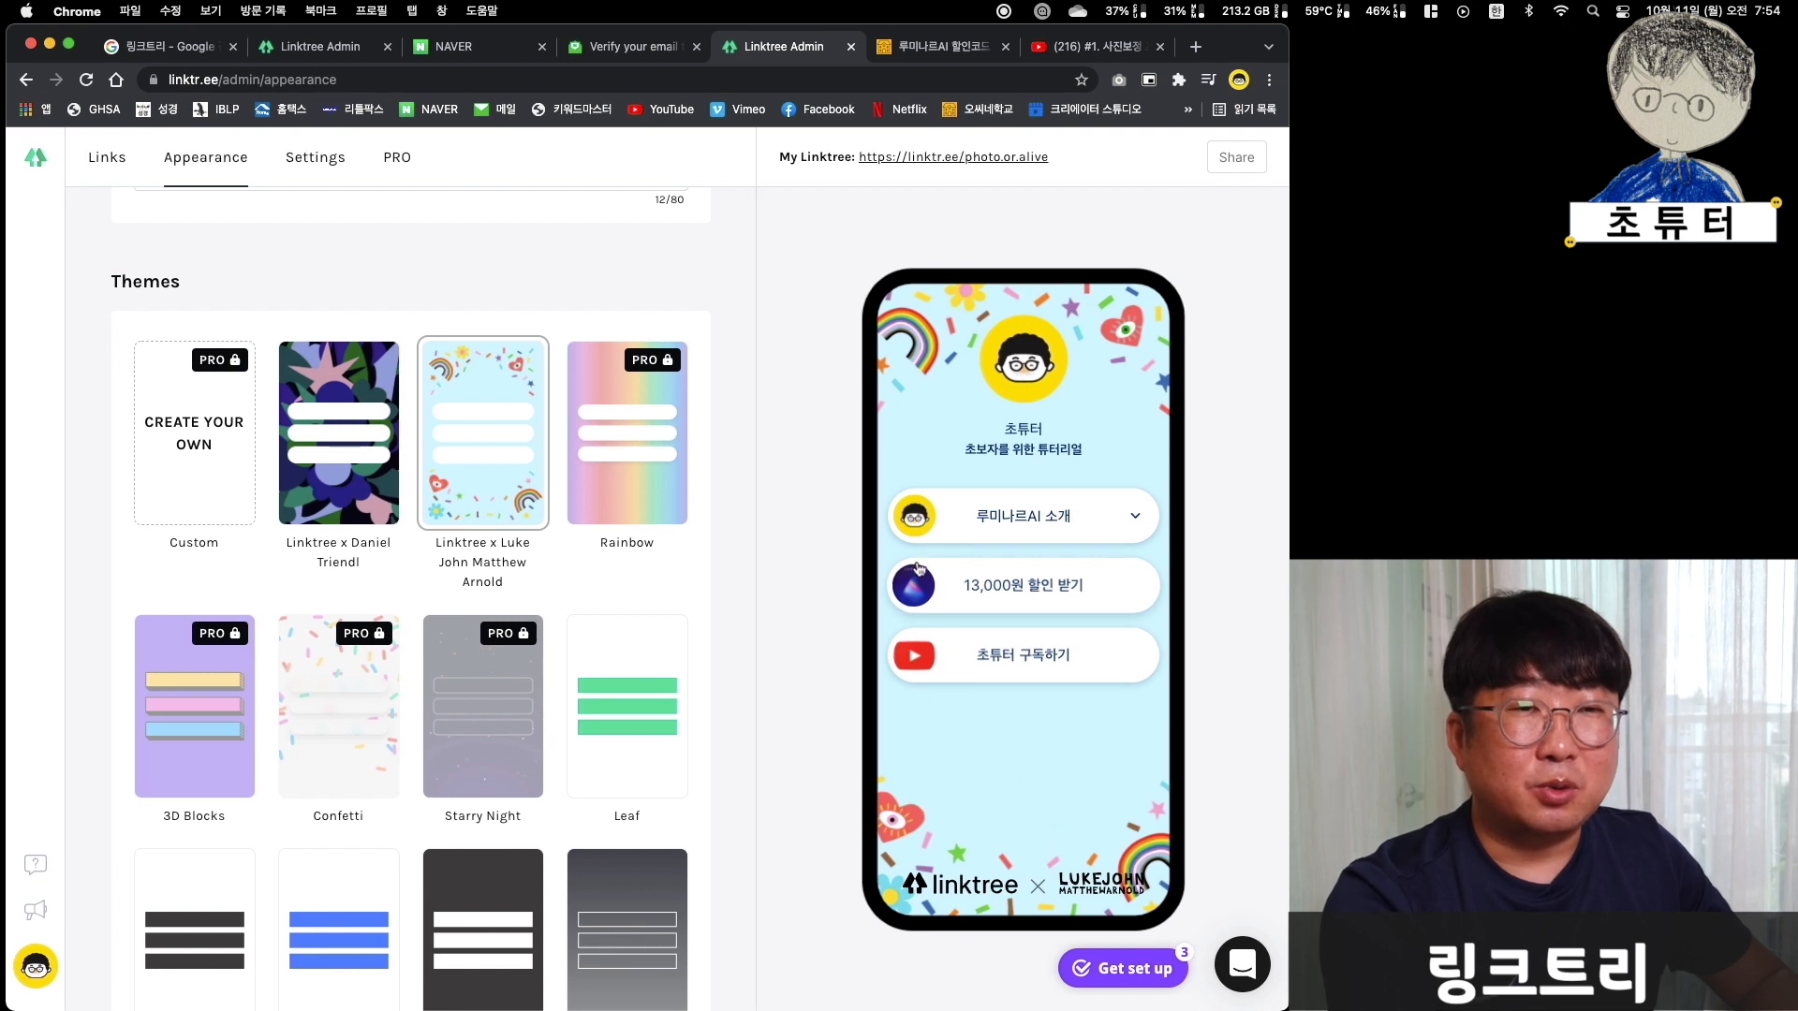
click(775, 683)
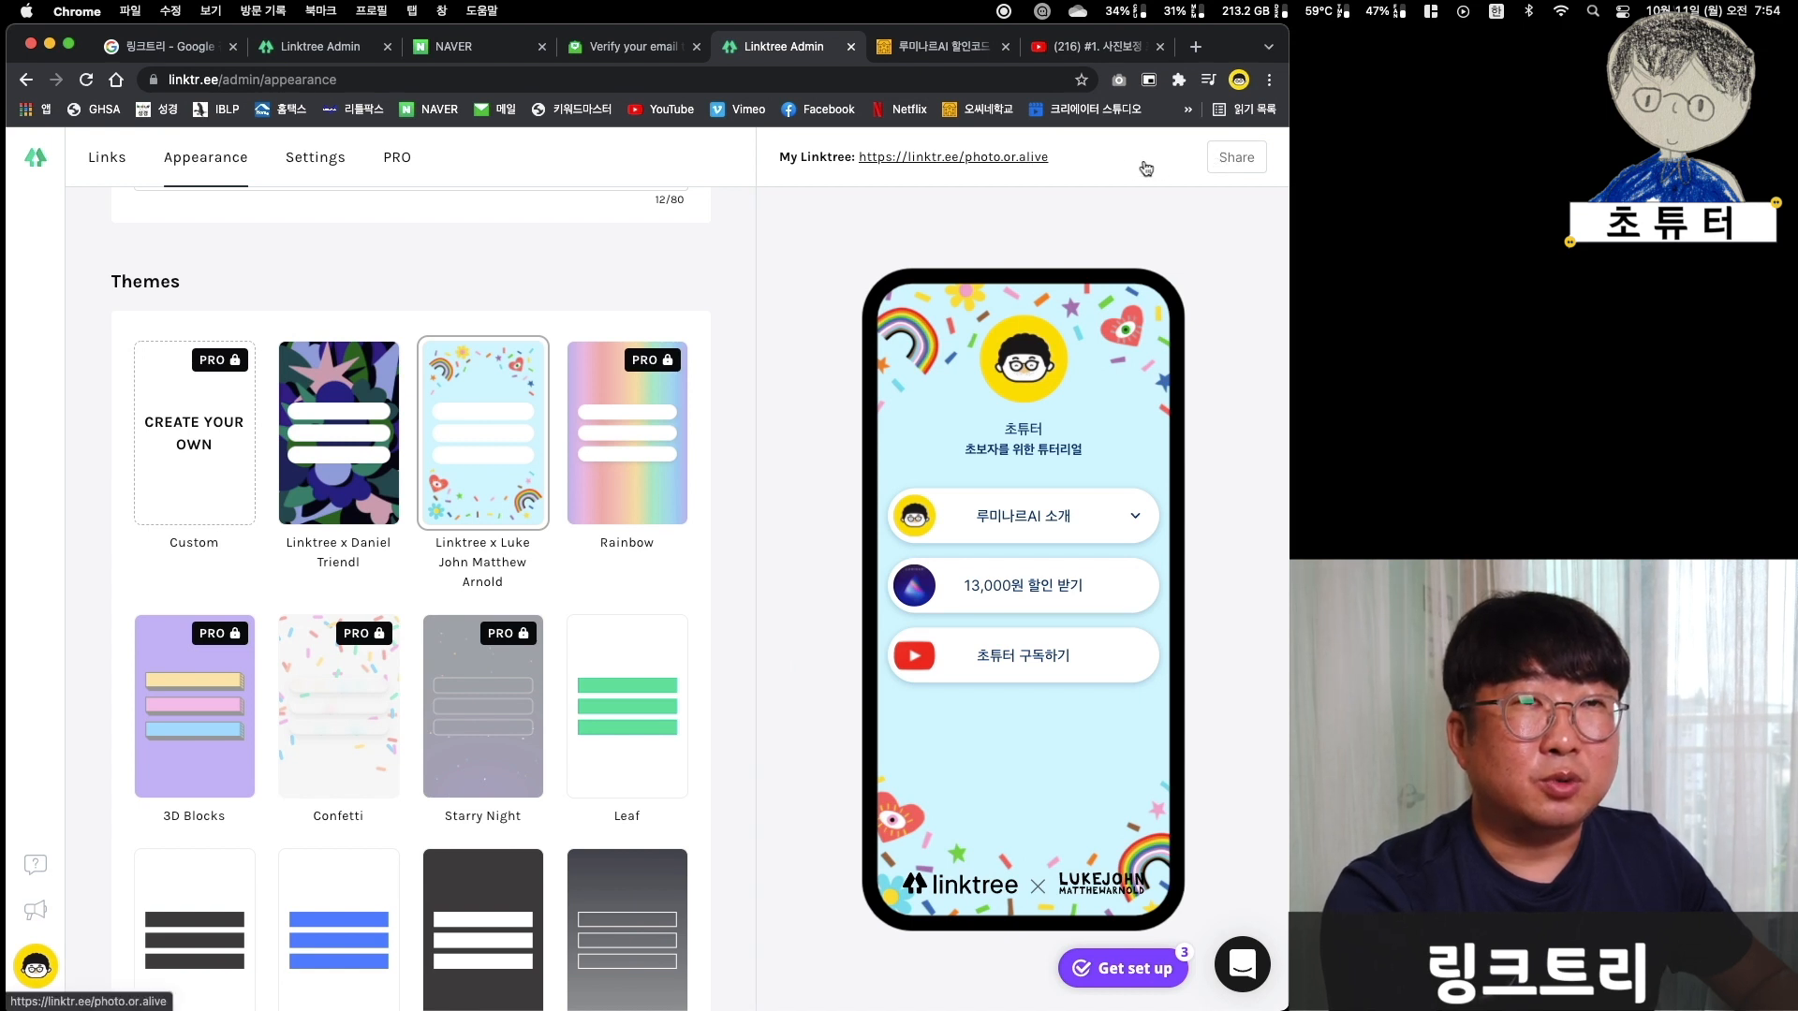
drag(857, 158, 1098, 169)
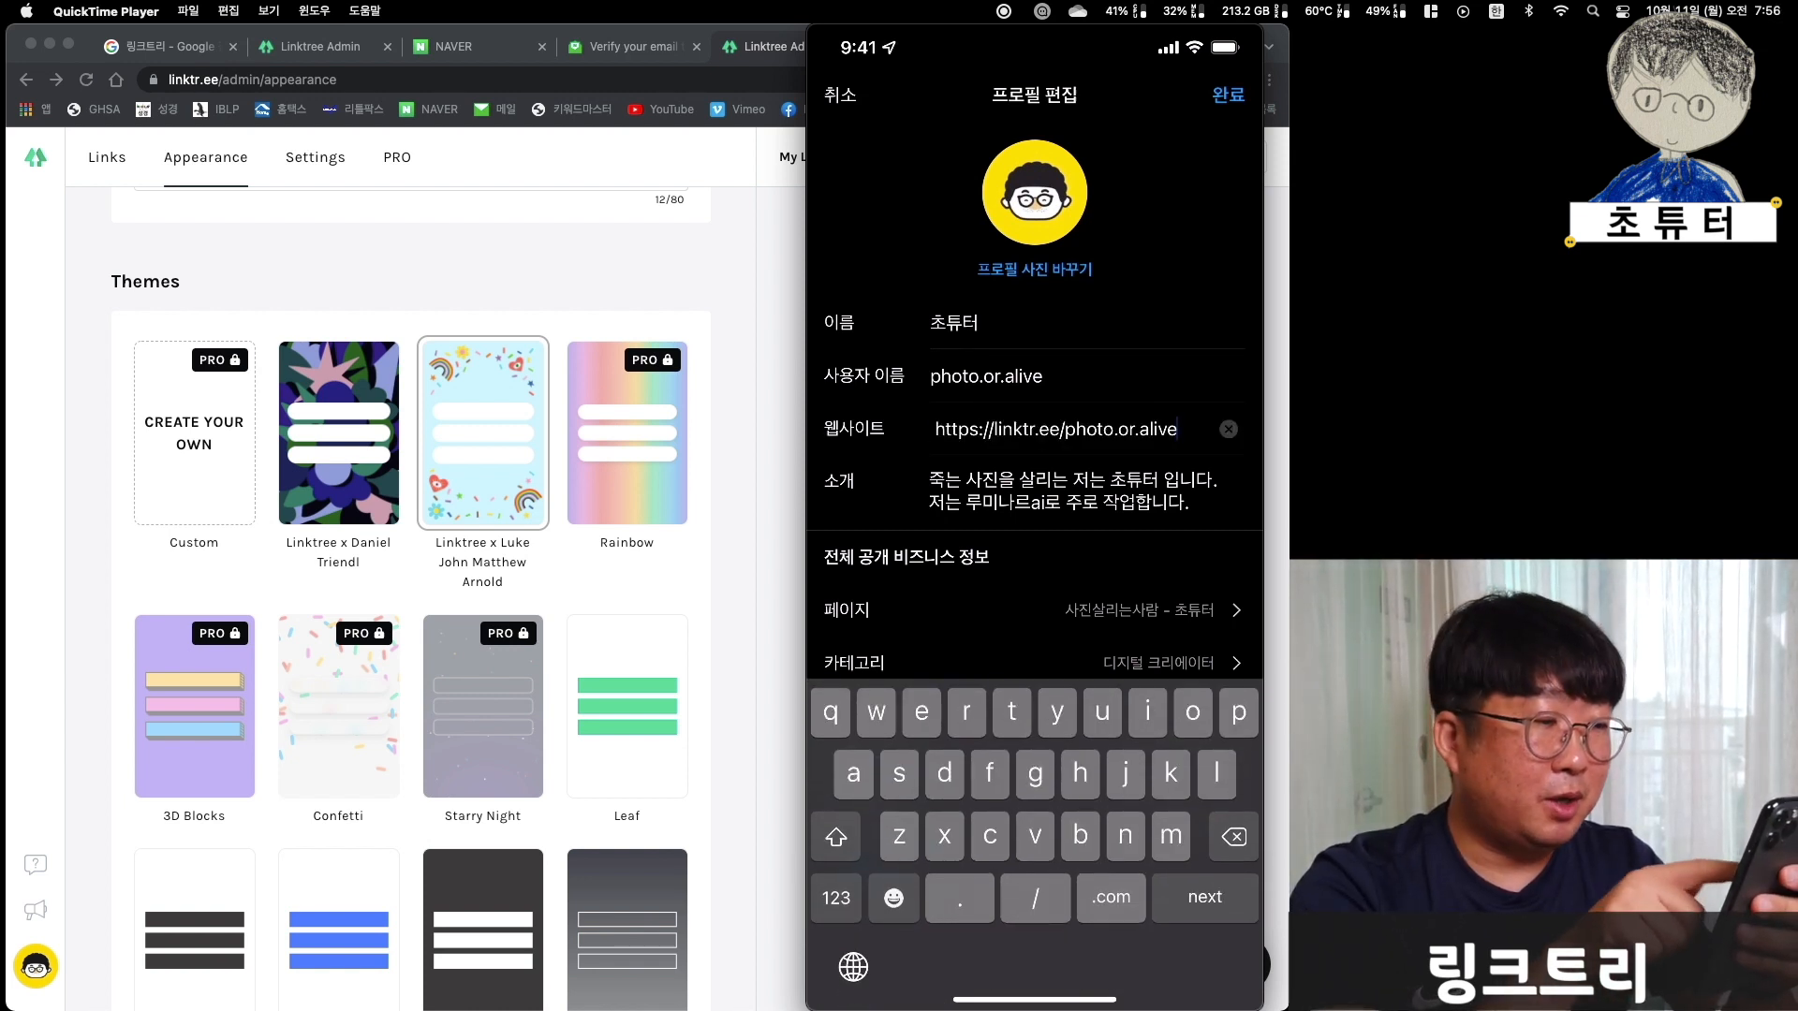
click(994, 429)
key(BackSpace)
key(BackSpace)
key(BackSpace)
key(BackSpace)
key(BackSpace)
key(BackSpace)
key(BackSpace)
key(BackSpace)
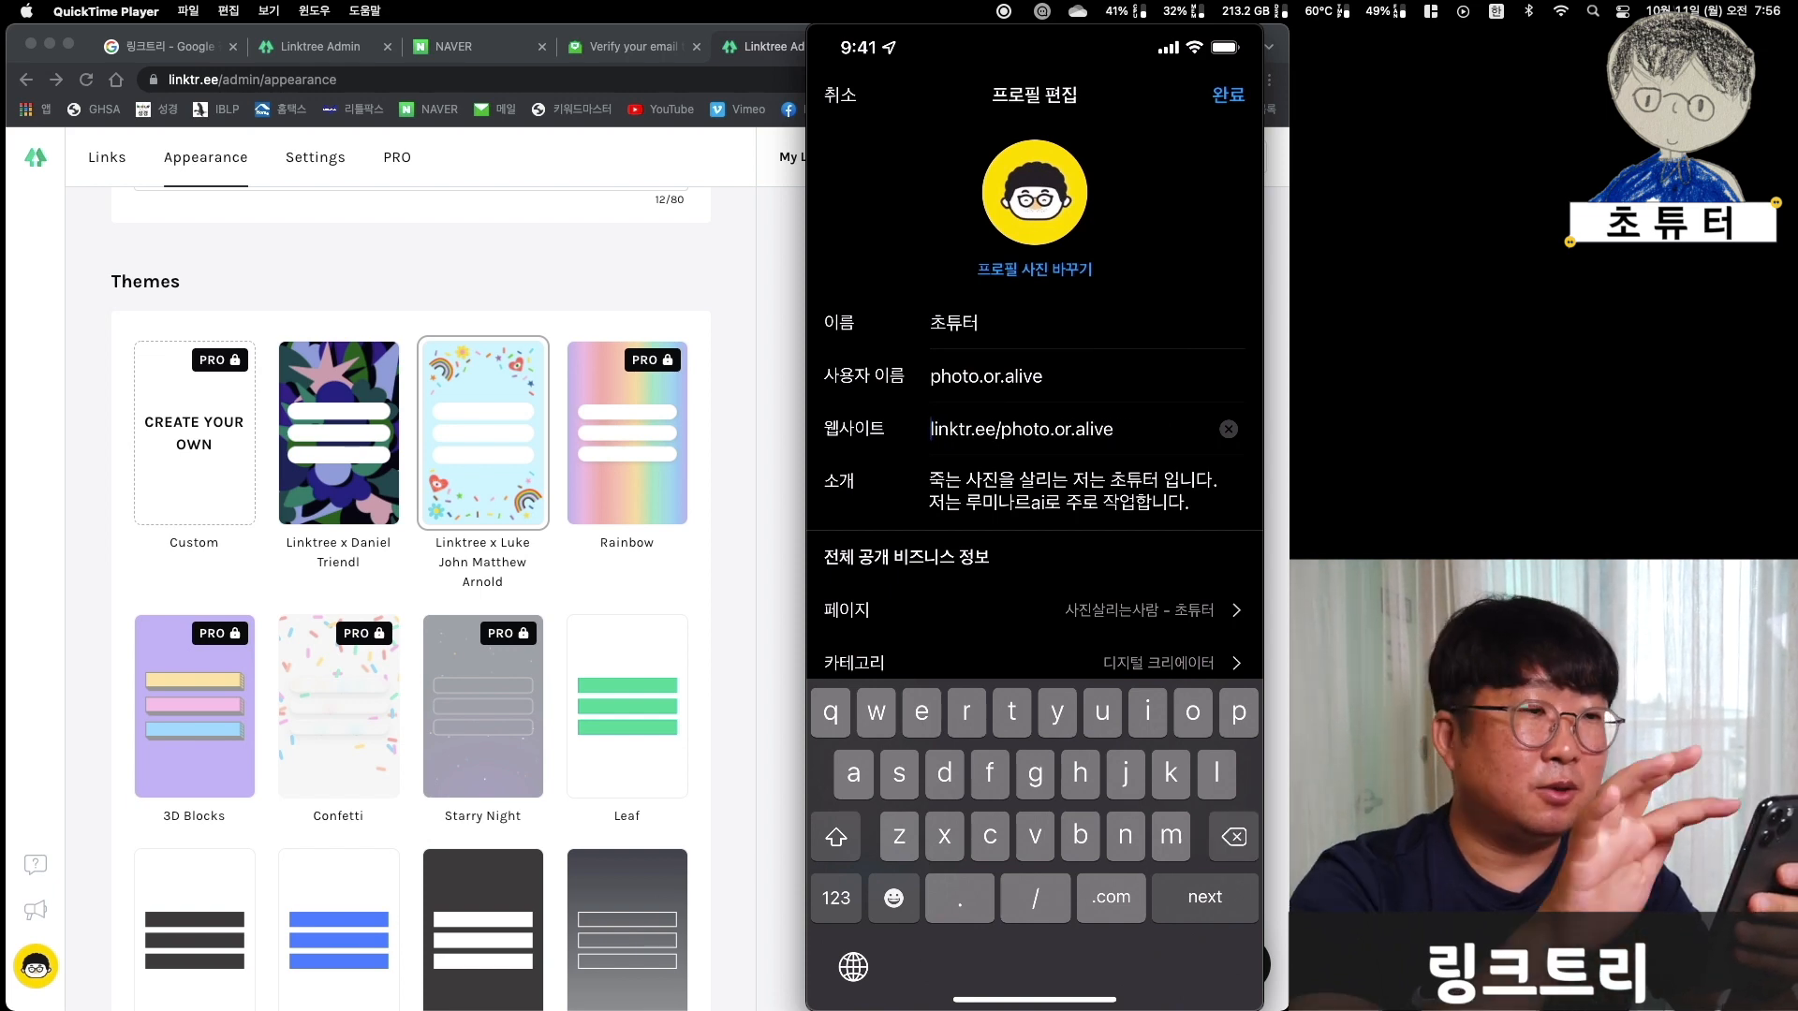
click(1228, 94)
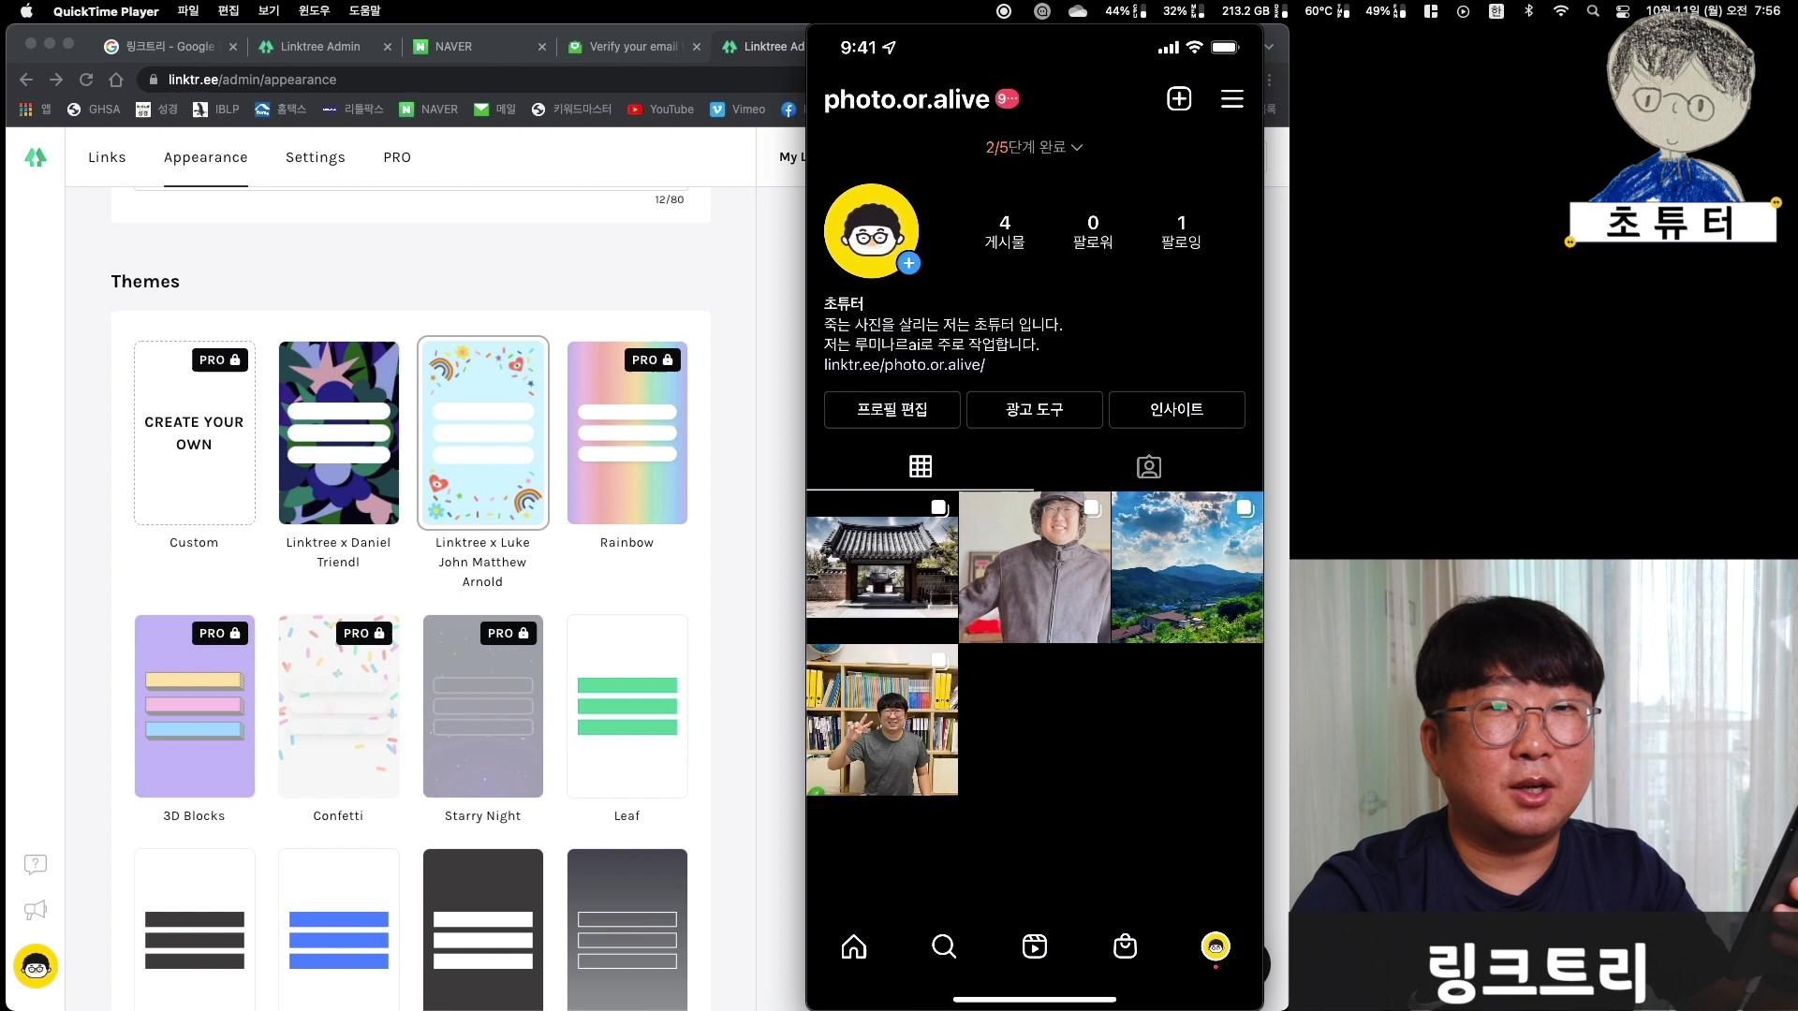
- Open the Linktree page from the Instagram profile and test the discount, YouTube channel and 루미나르AI 소개 video links
click(904, 364)
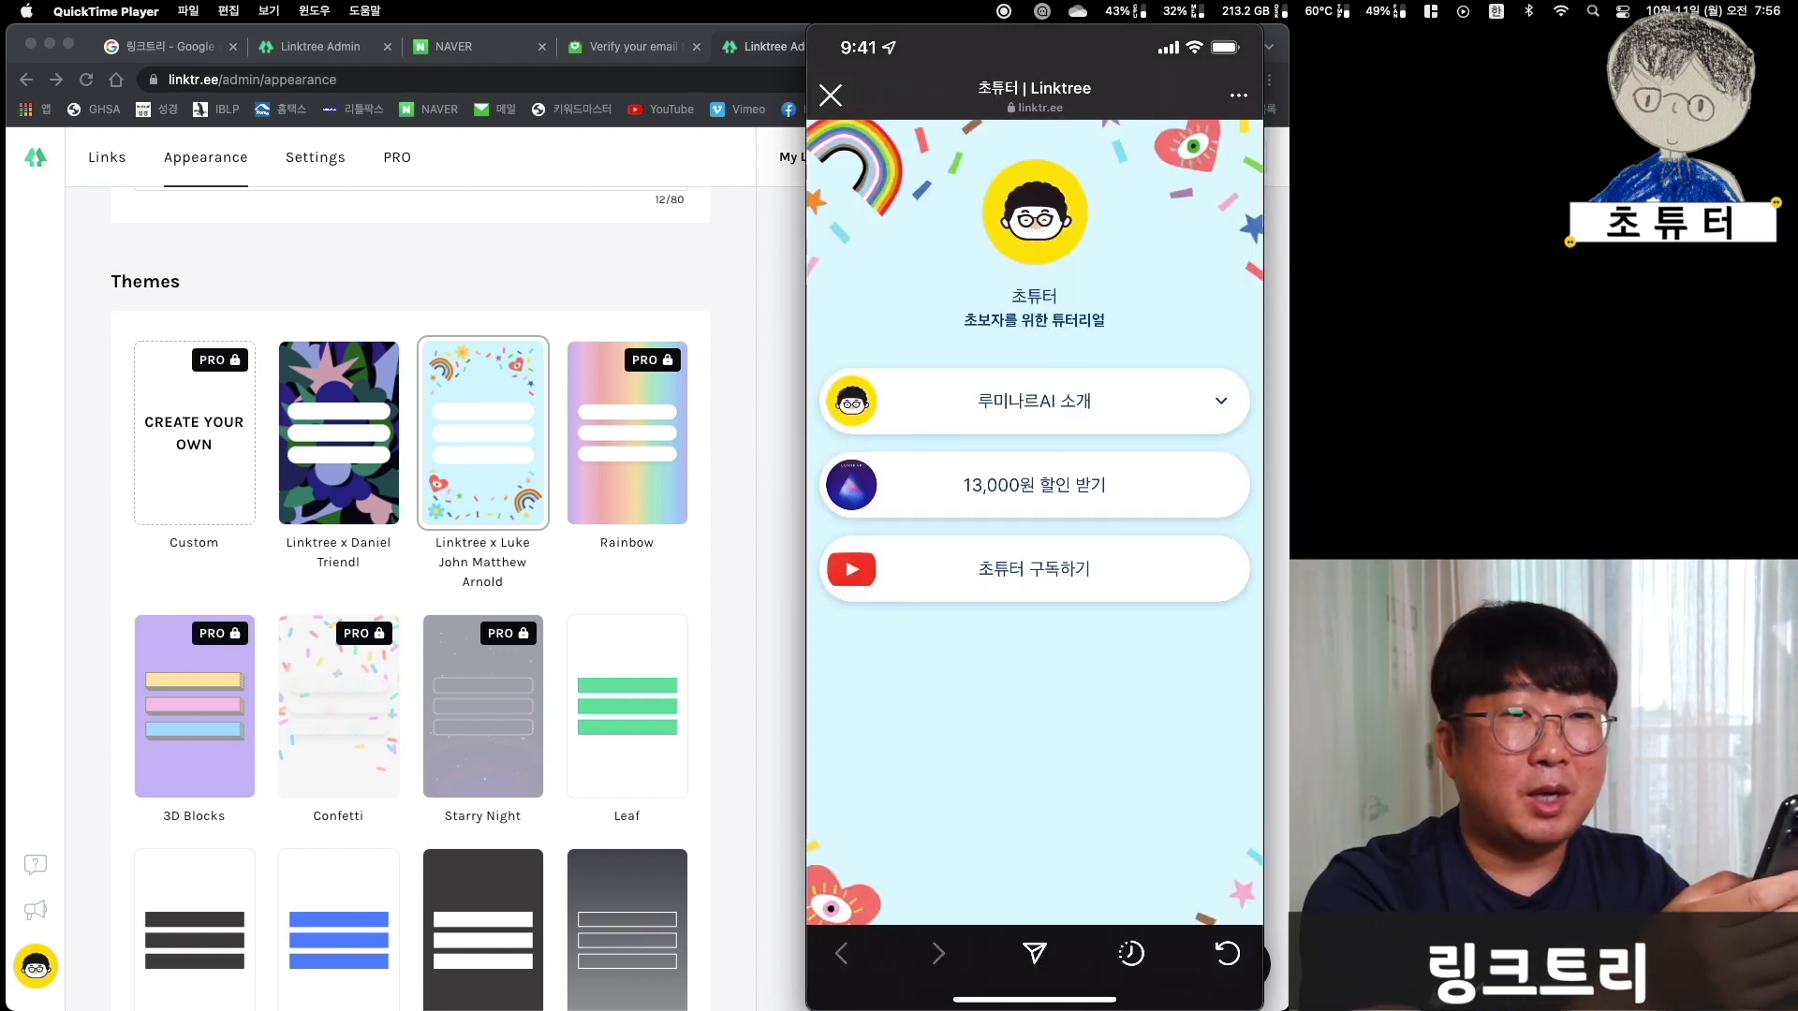
click(1034, 485)
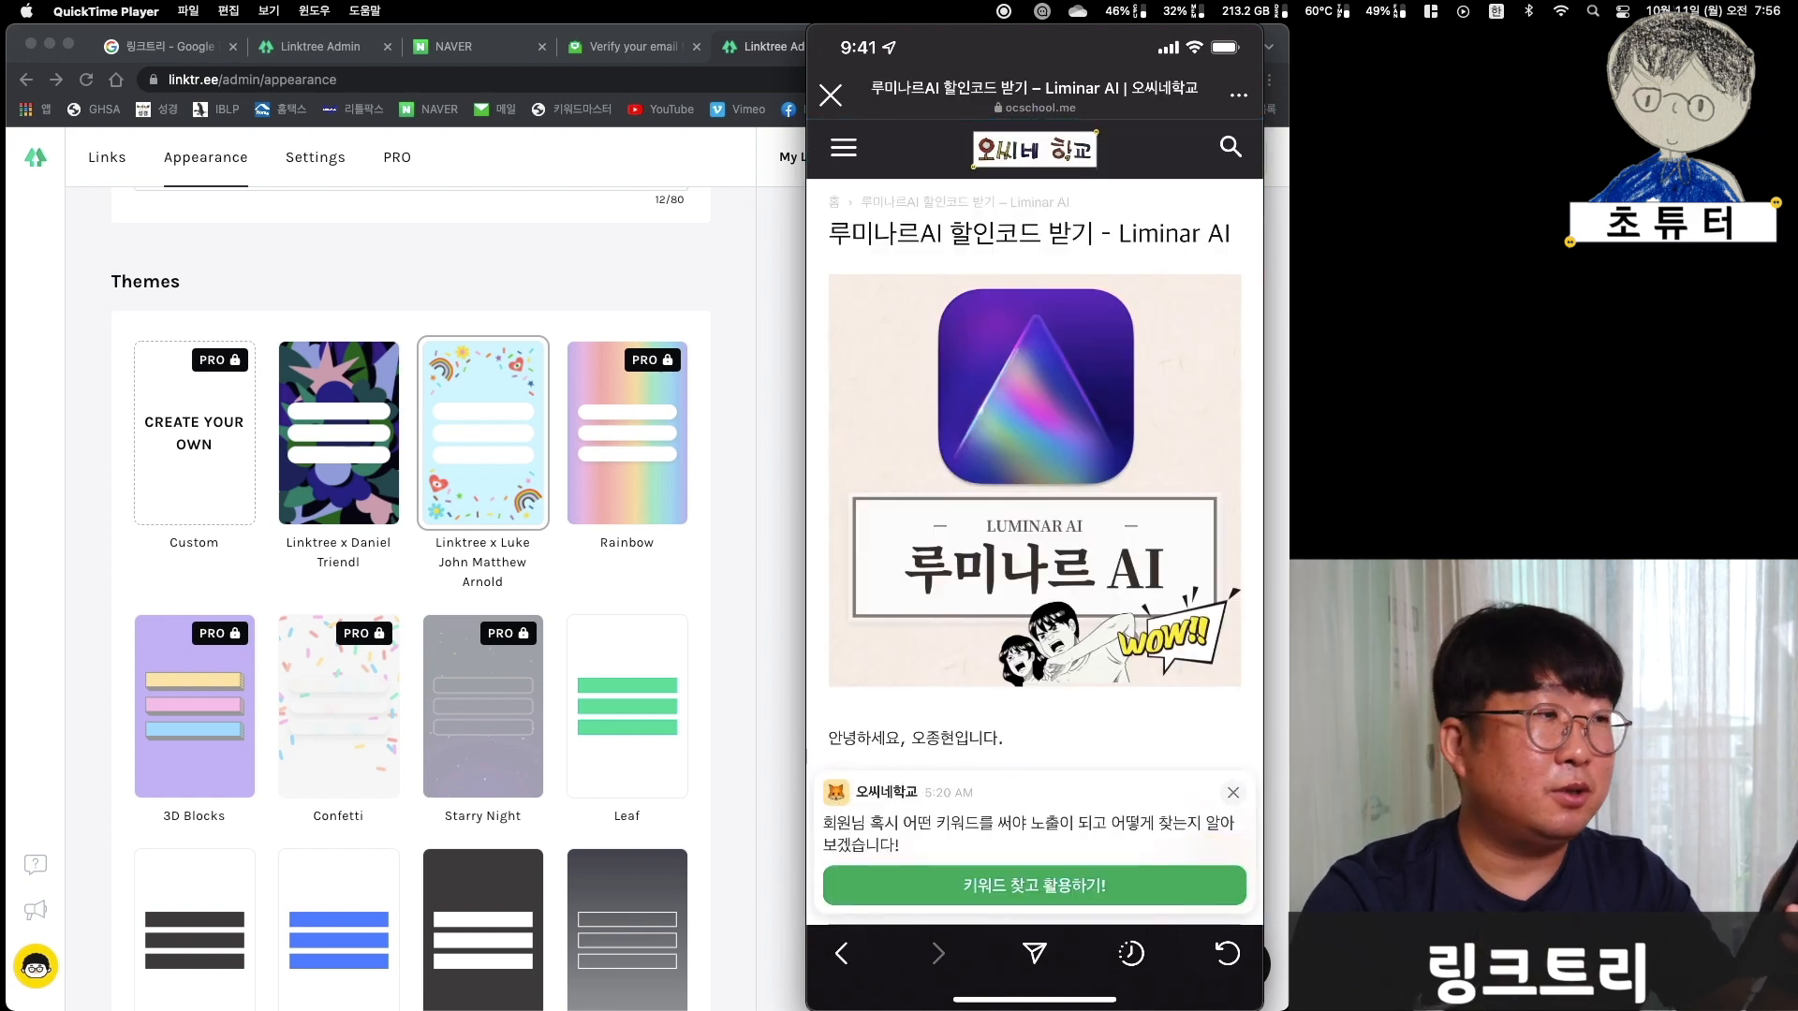
click(841, 954)
click(1035, 570)
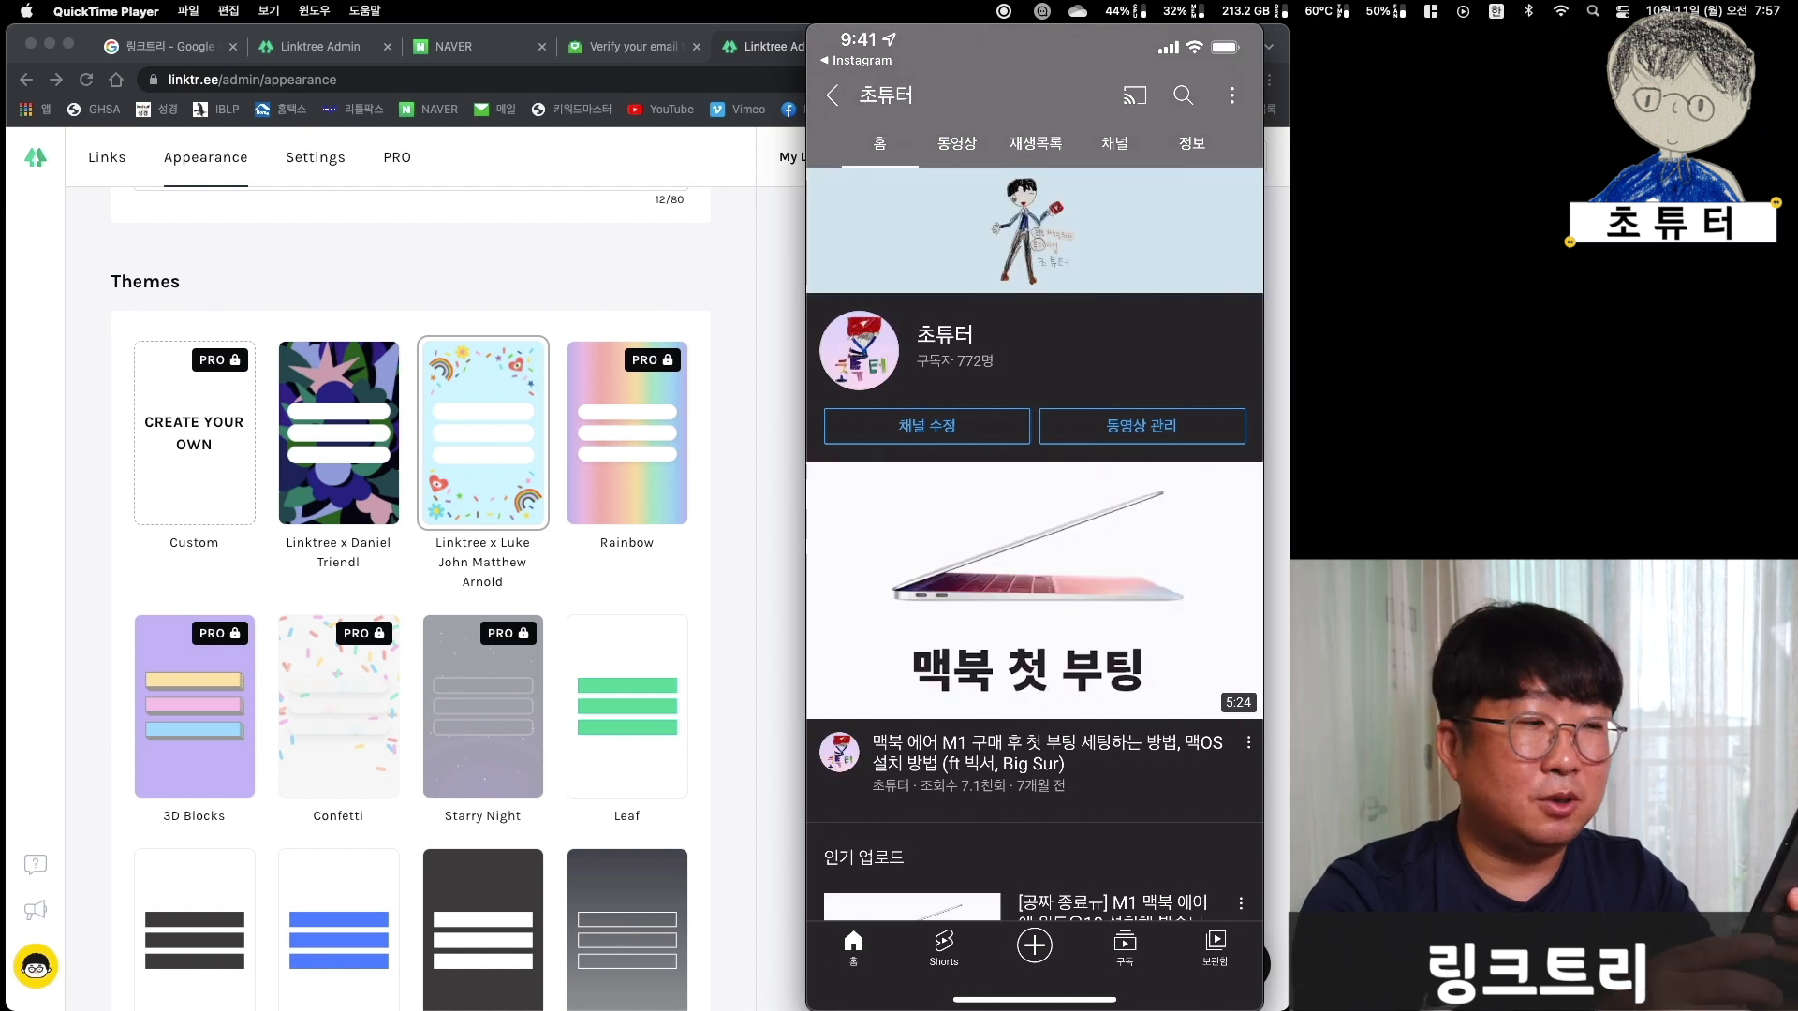
click(856, 60)
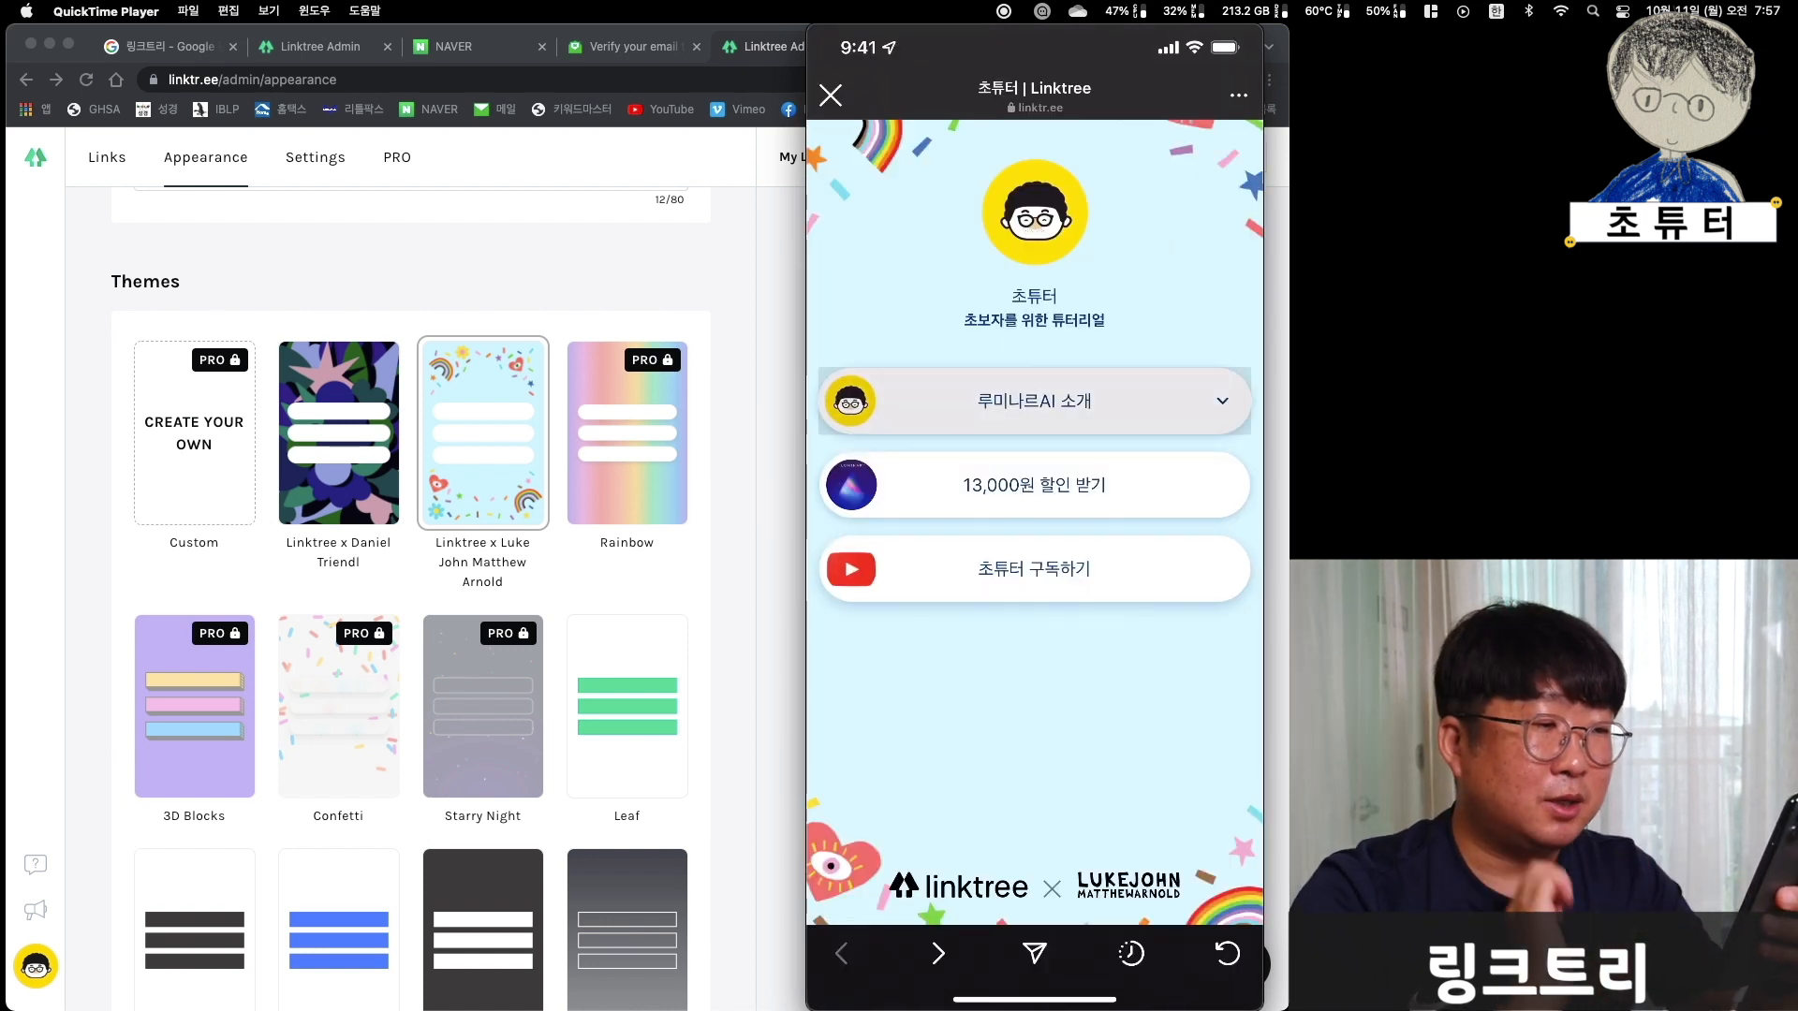
click(1035, 401)
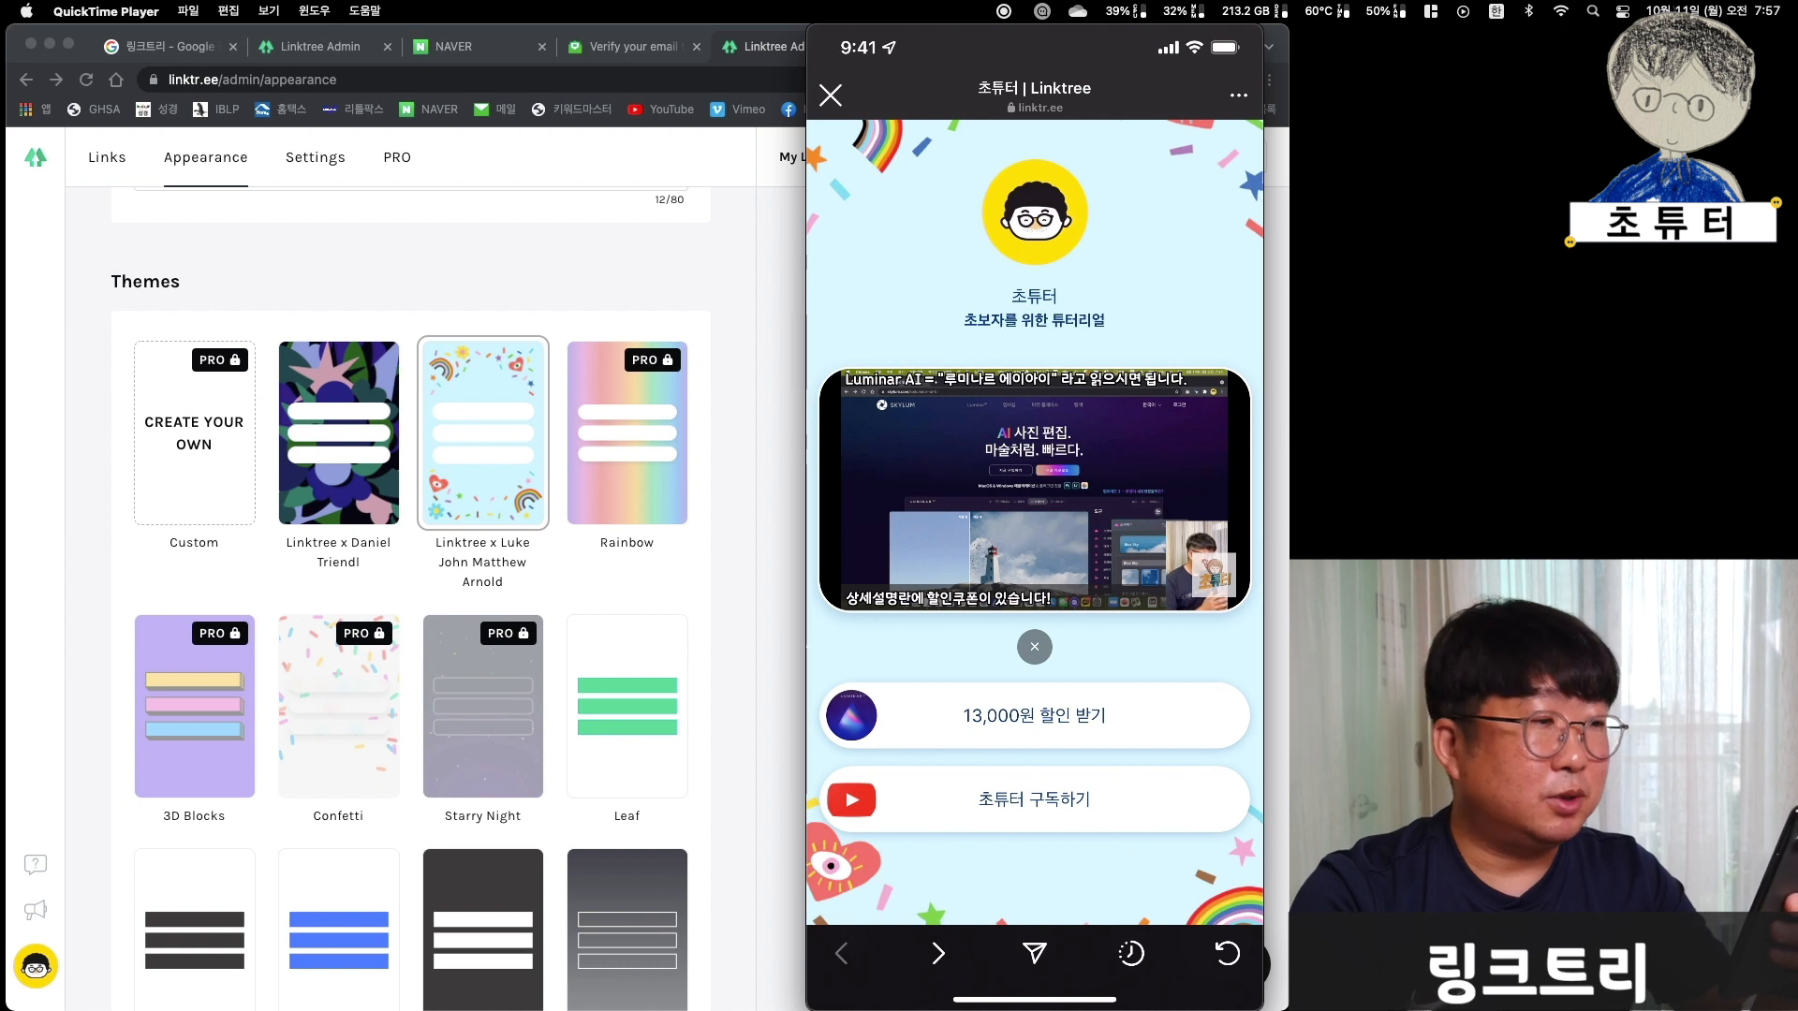
click(850, 565)
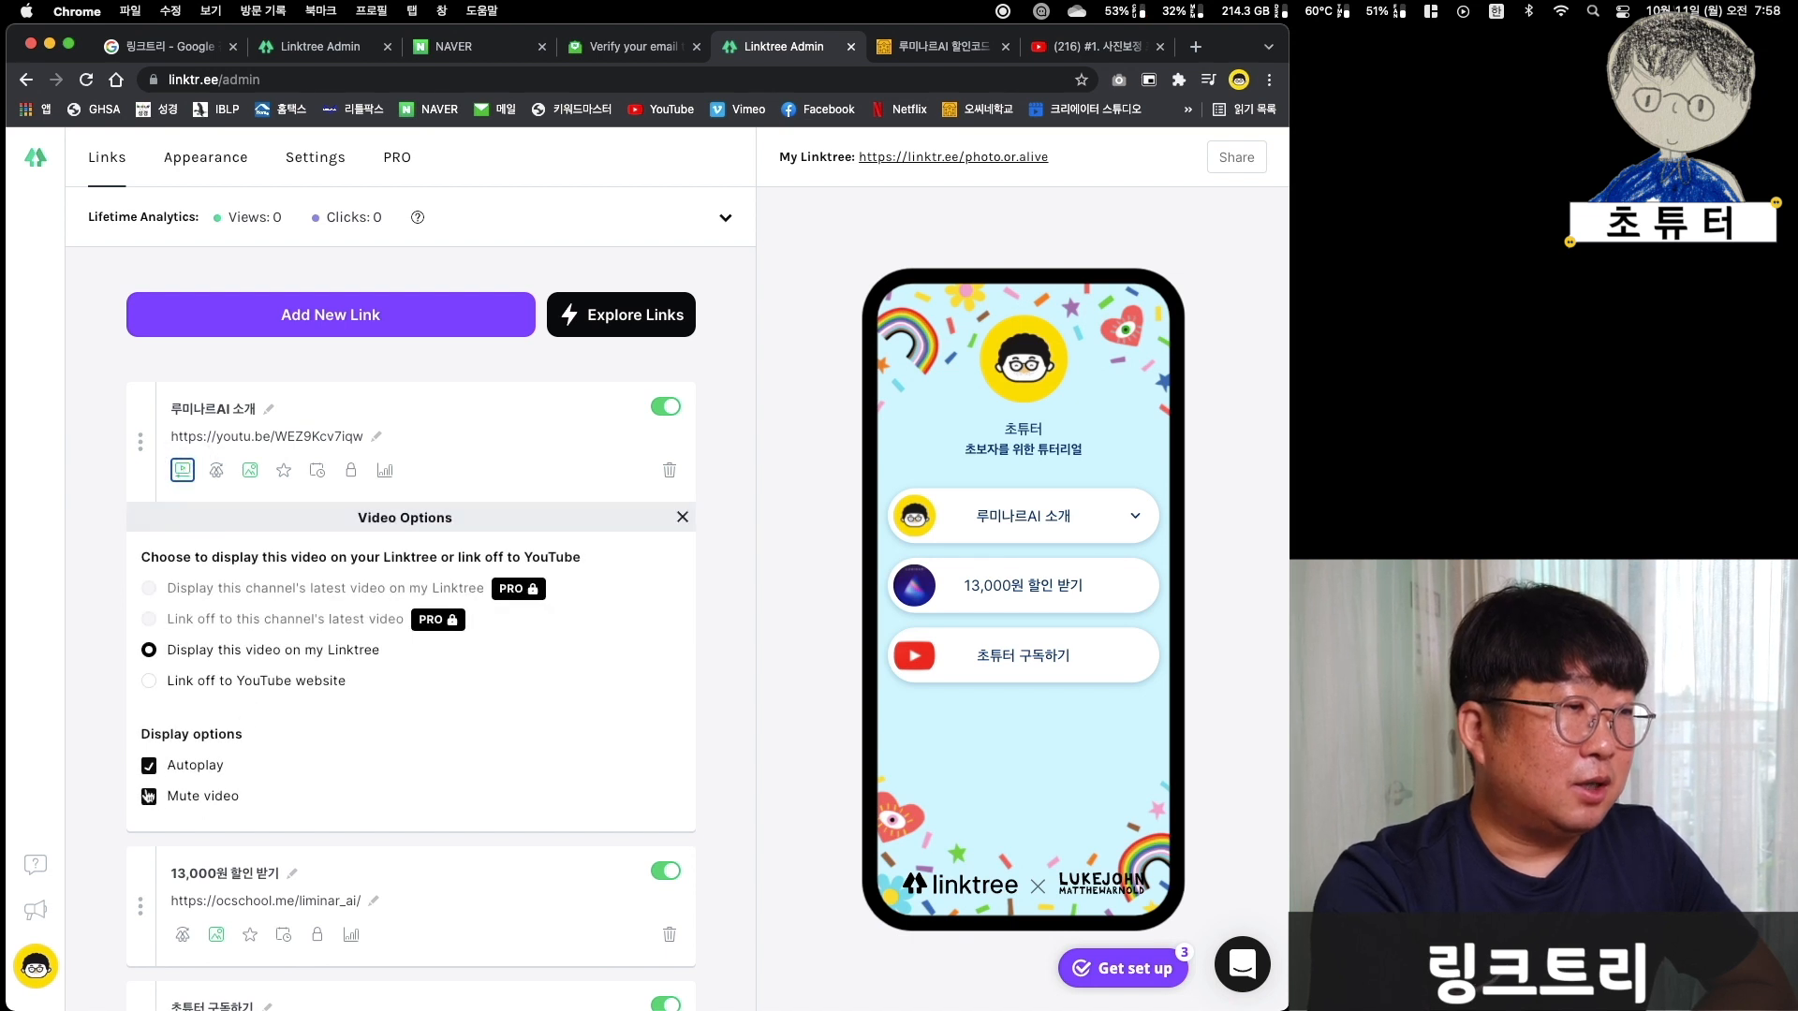
- Return to Linktree in the browser and turn off Mute video for the 루미나르AI 소개 link
click(148, 800)
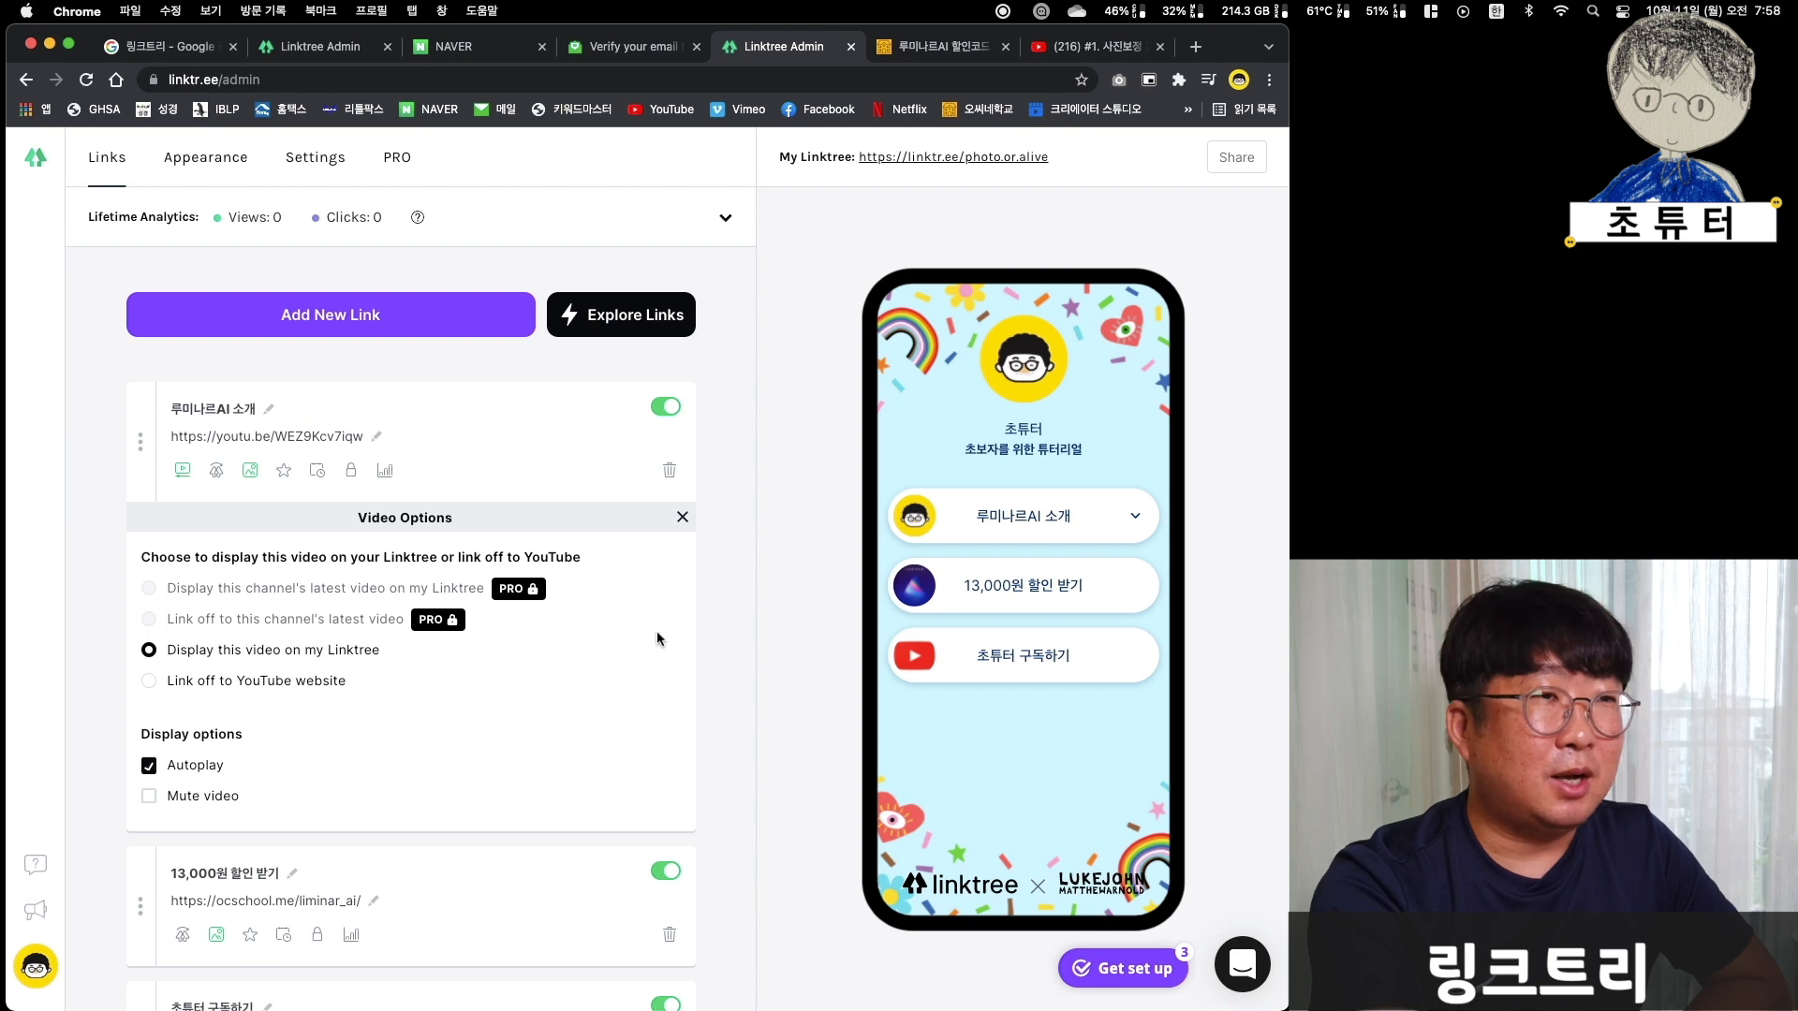
scroll(721, 628, down, 3)
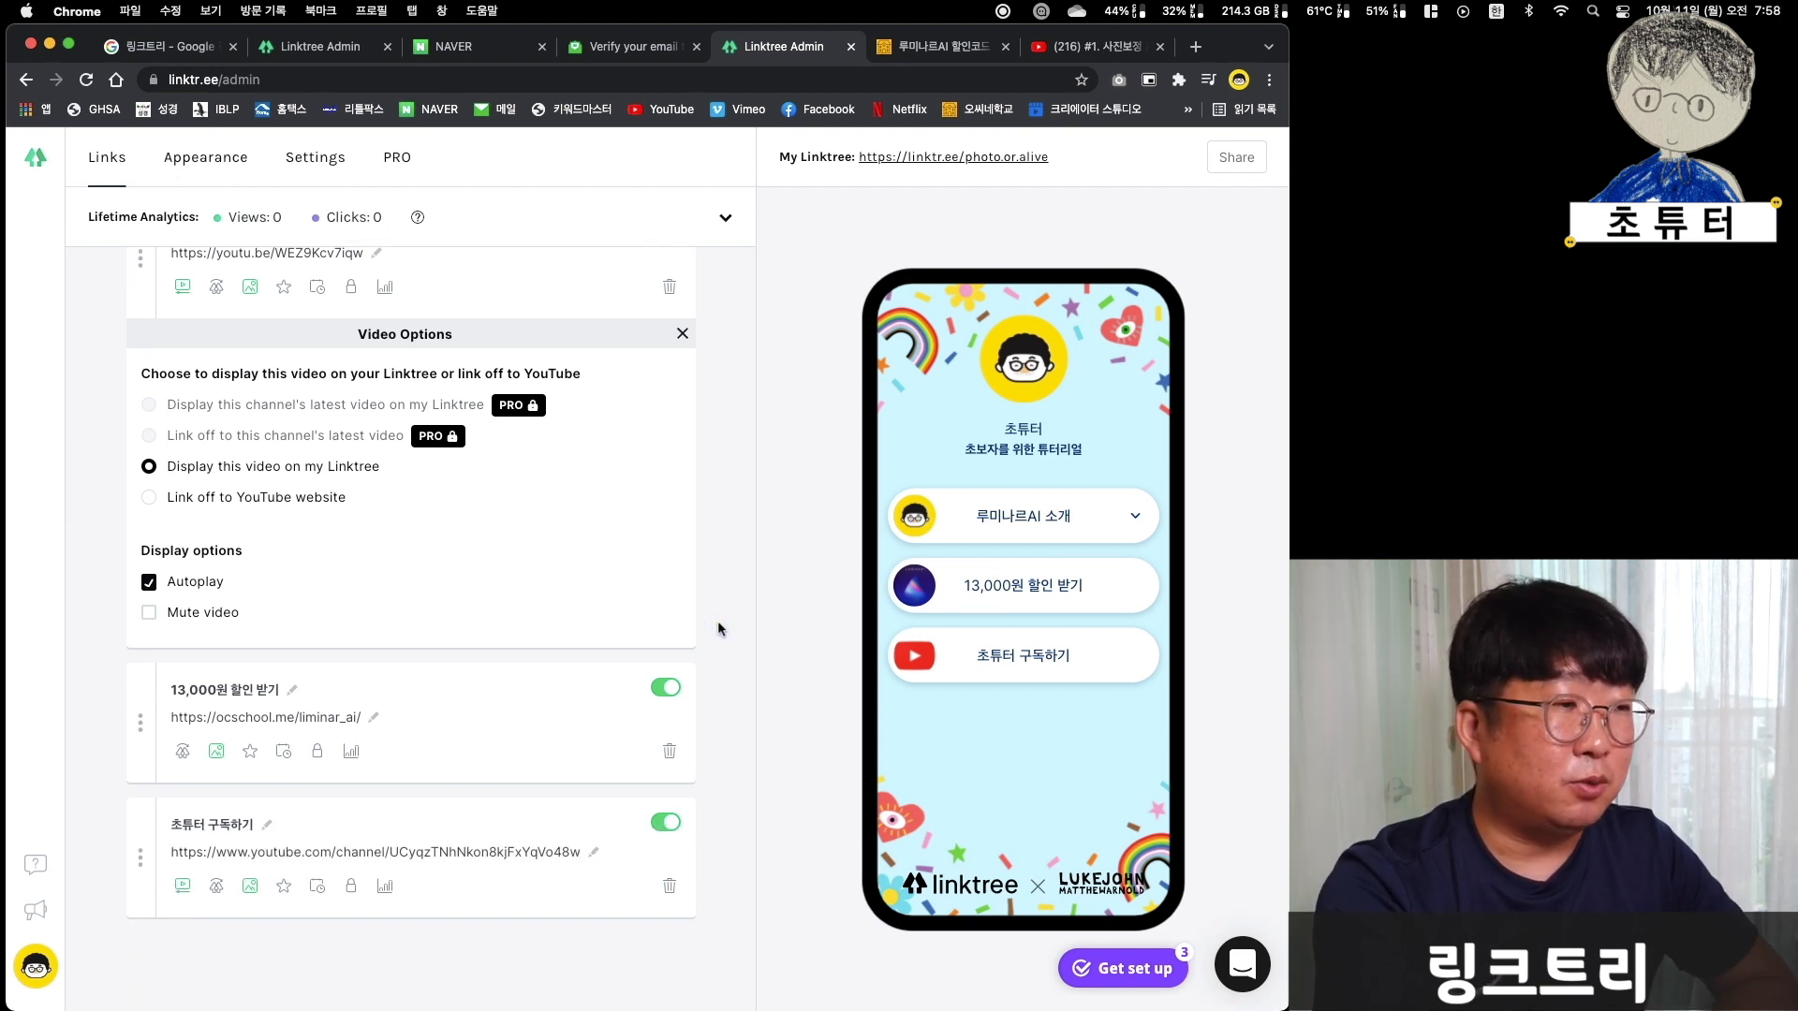
scroll(717, 621, up, 3)
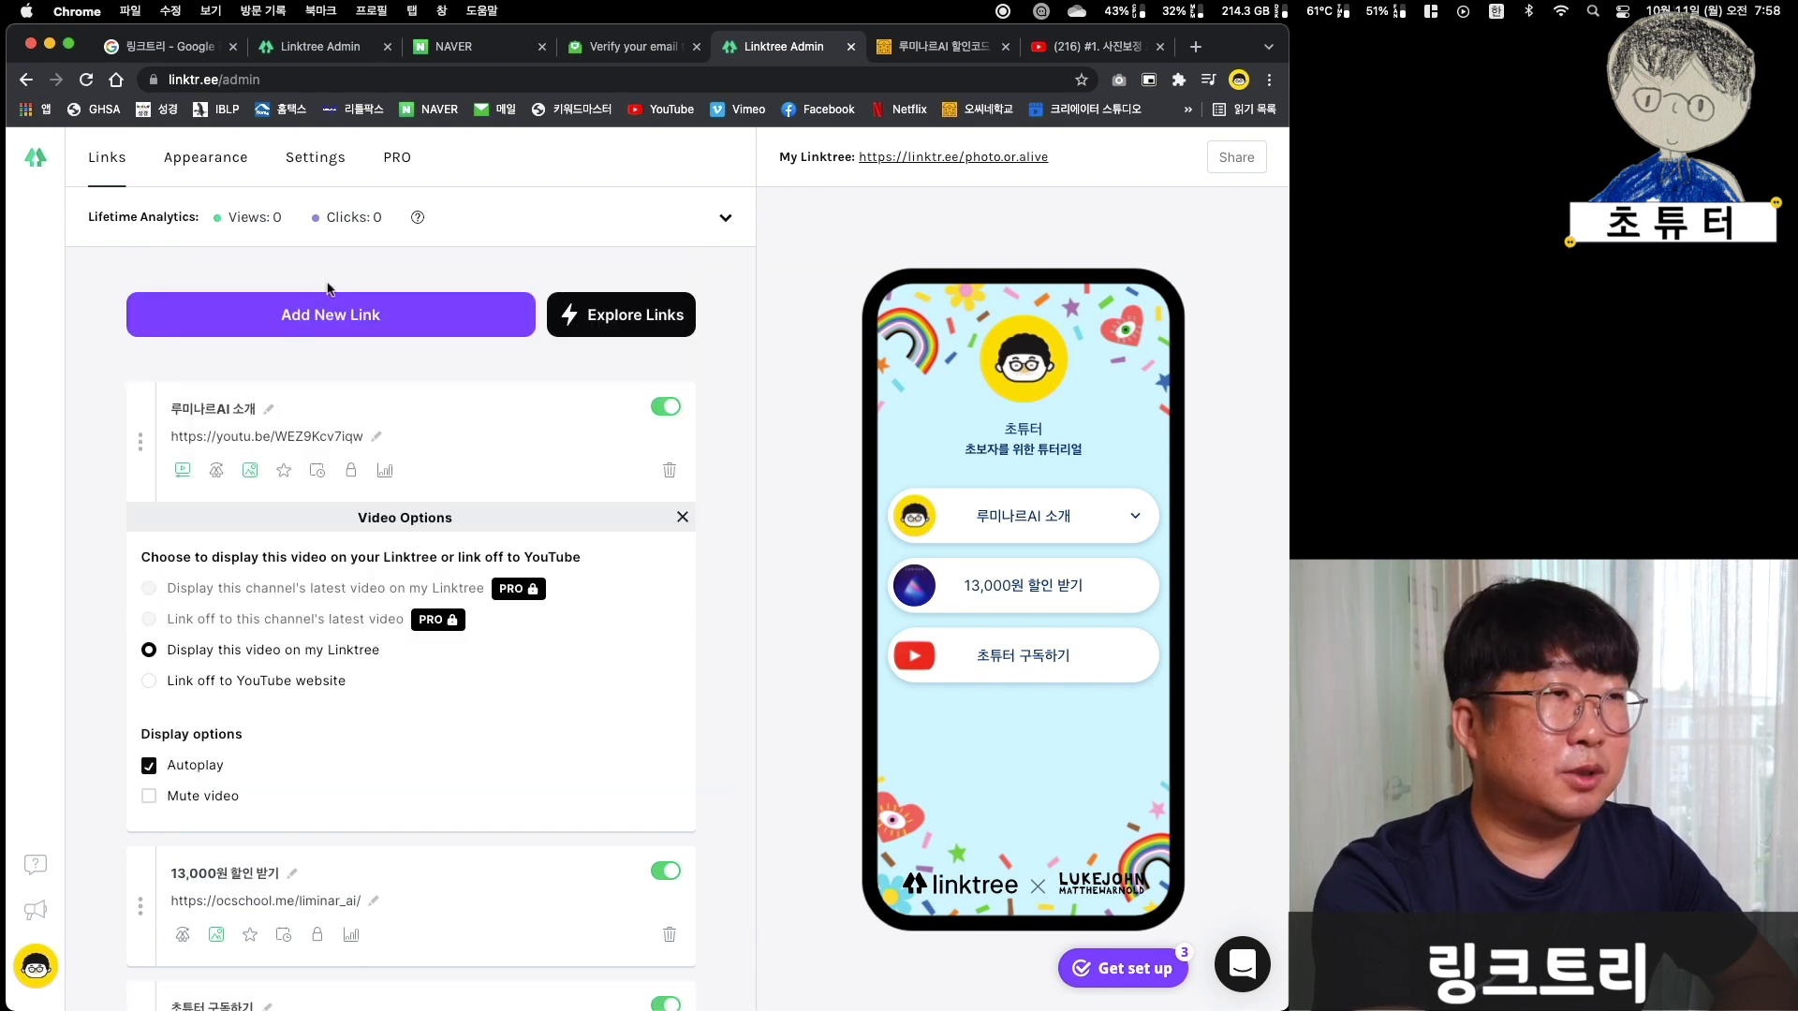
click(616, 317)
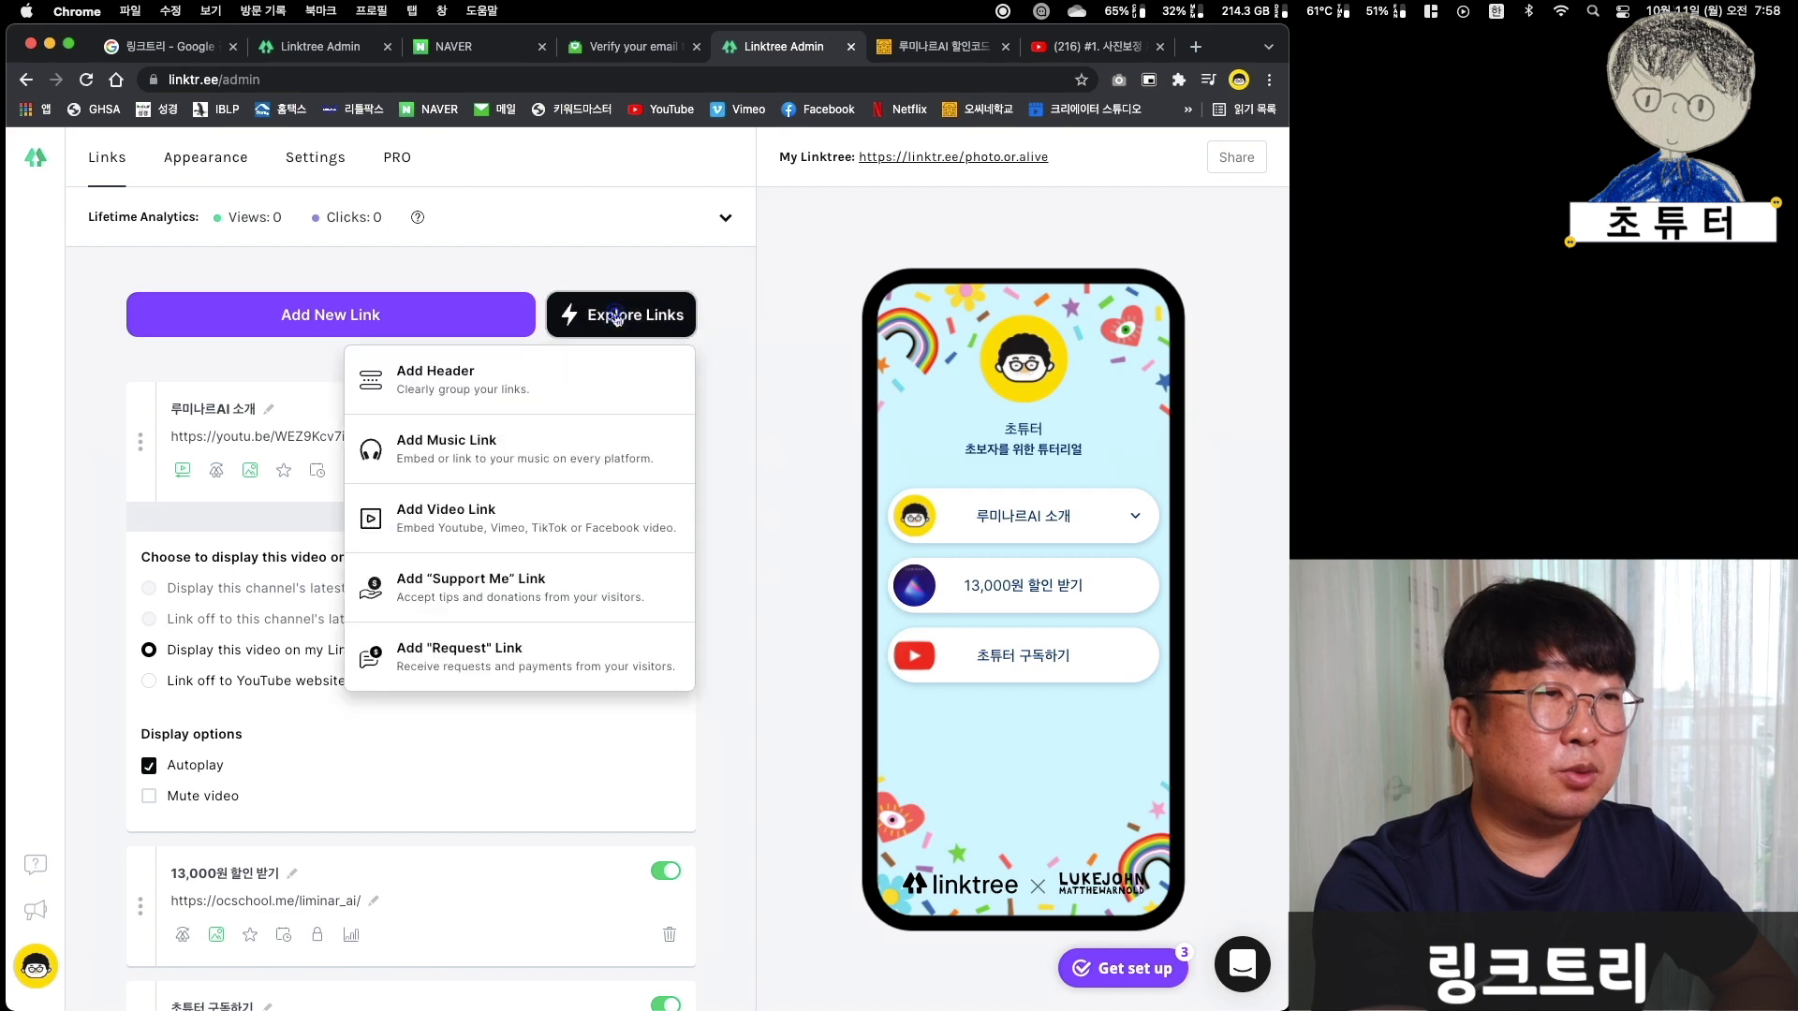
click(764, 416)
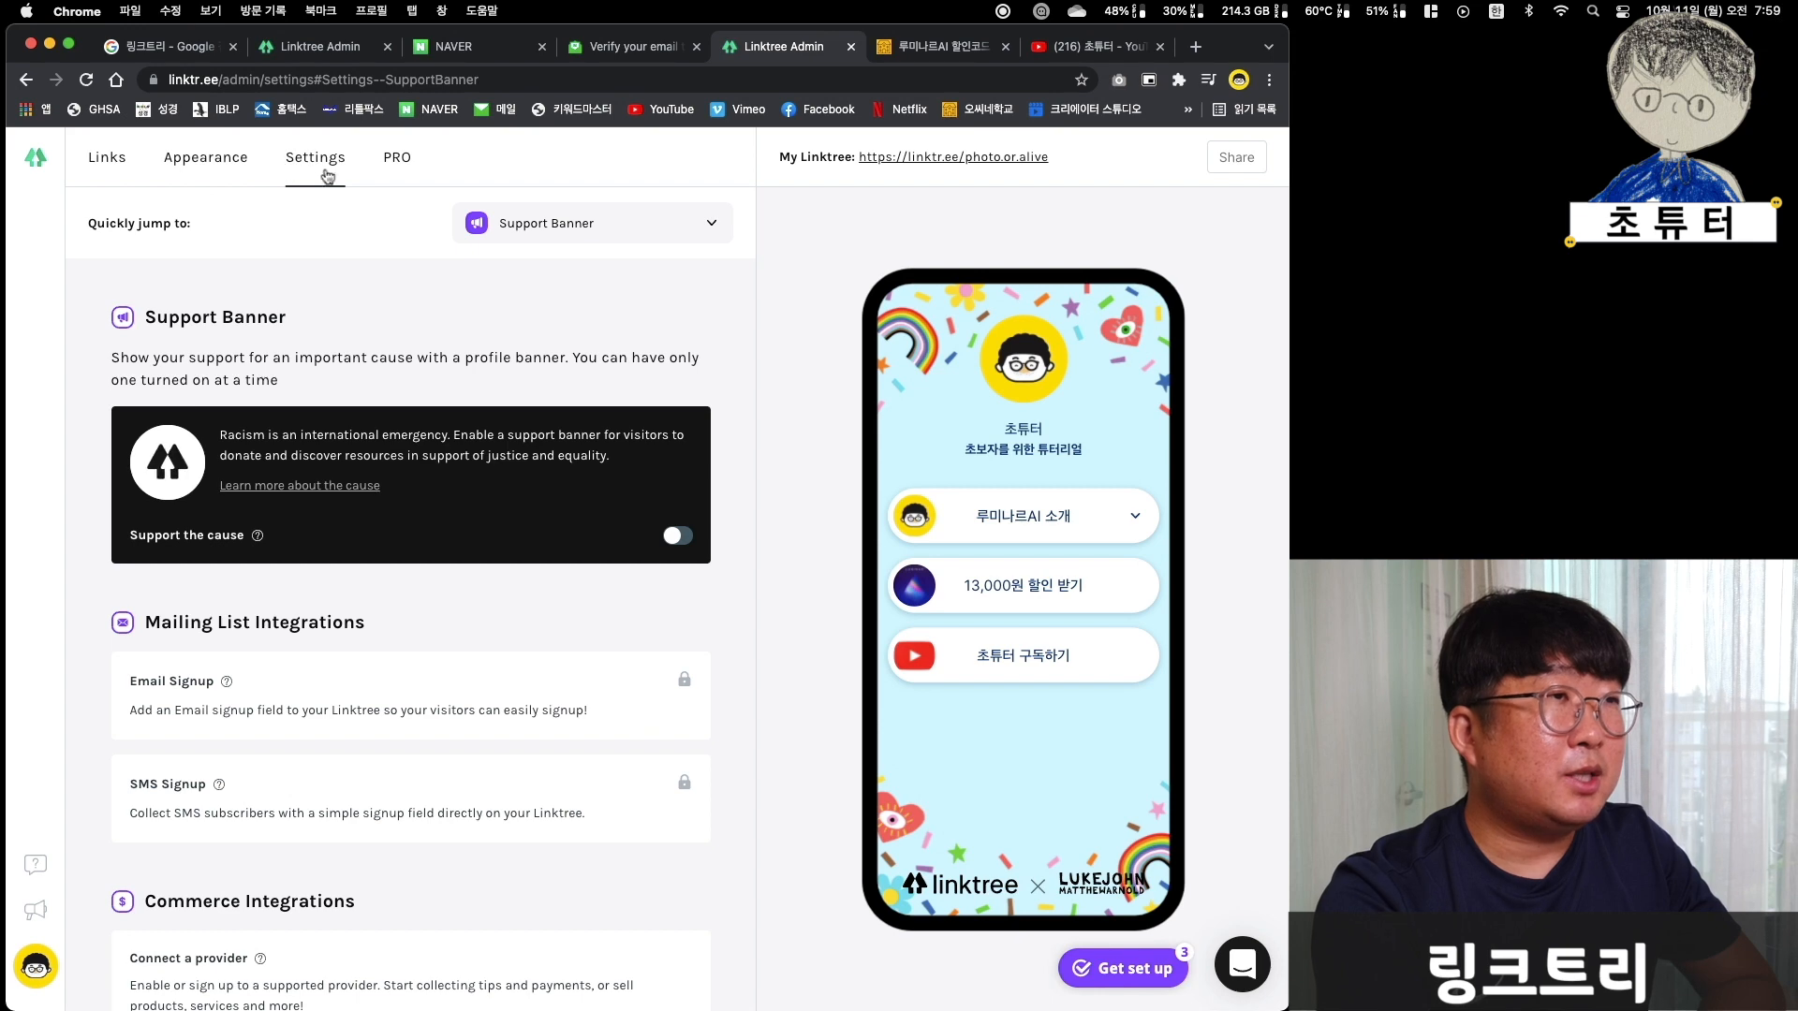
scroll(245, 555, down, 10)
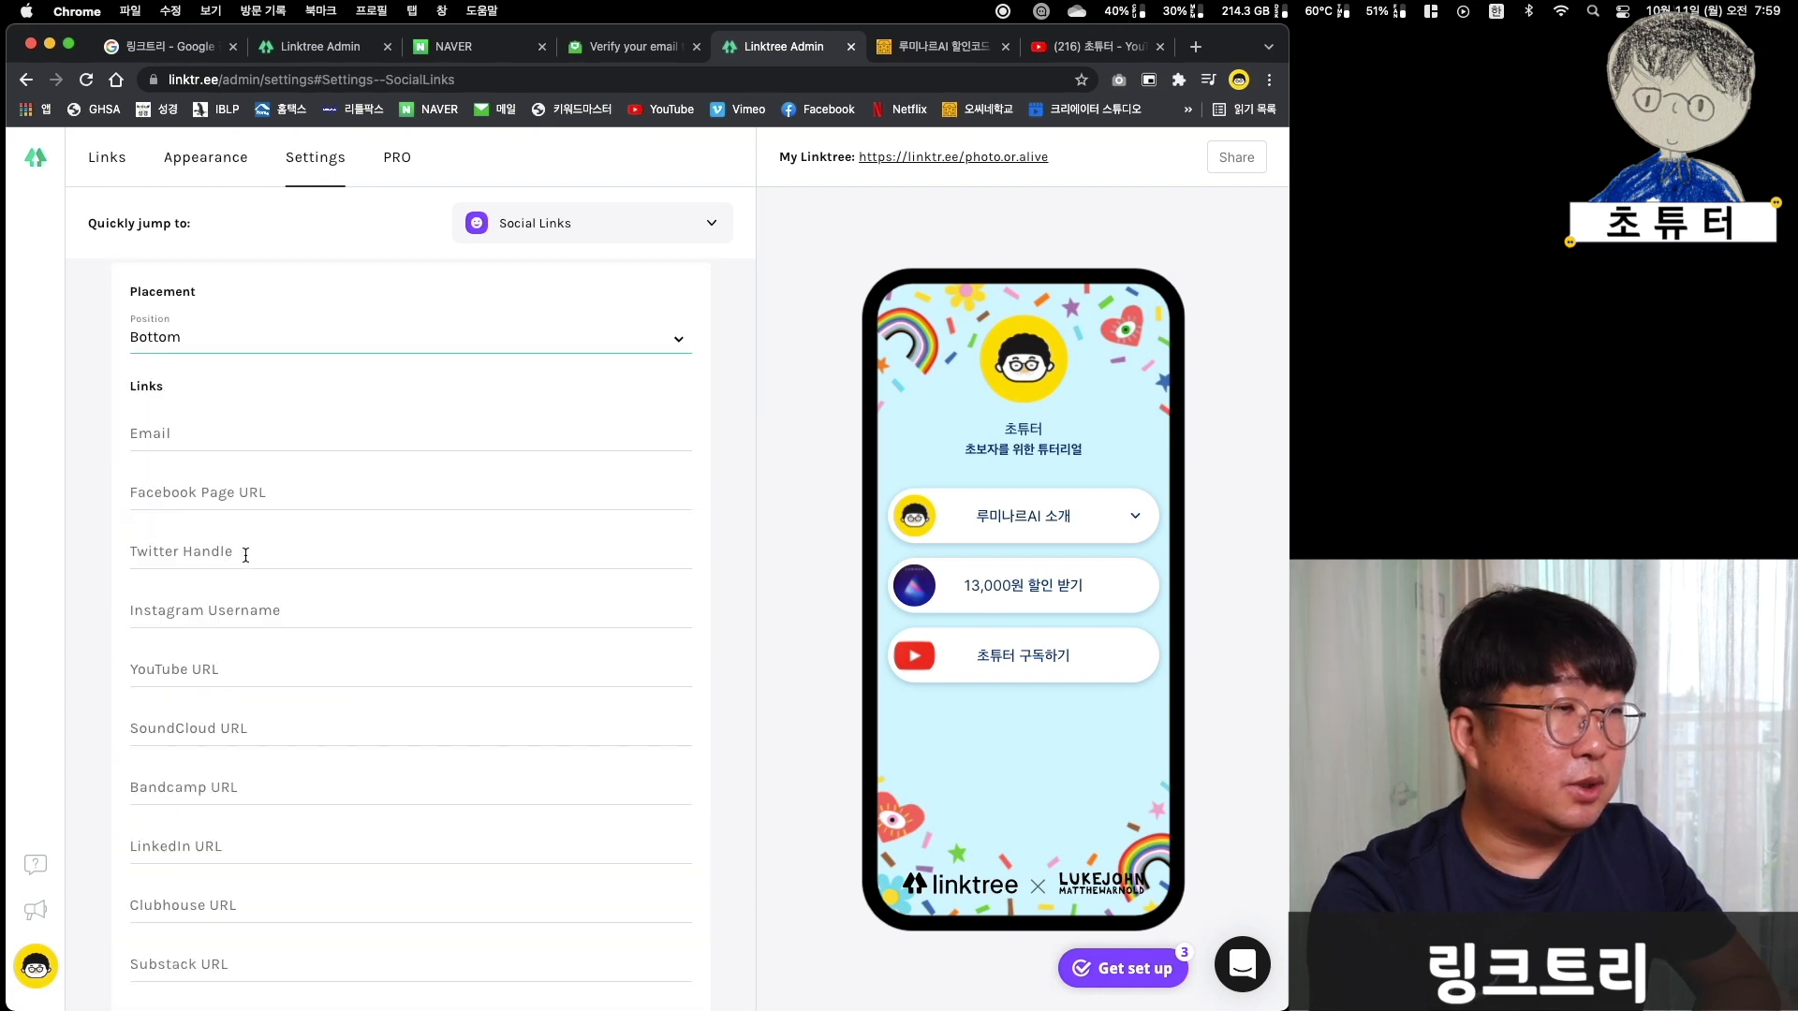
click(236, 668)
text(https://www.youtube.com/channel/UCyqzTNhNkon8kjFxYqVo48w)
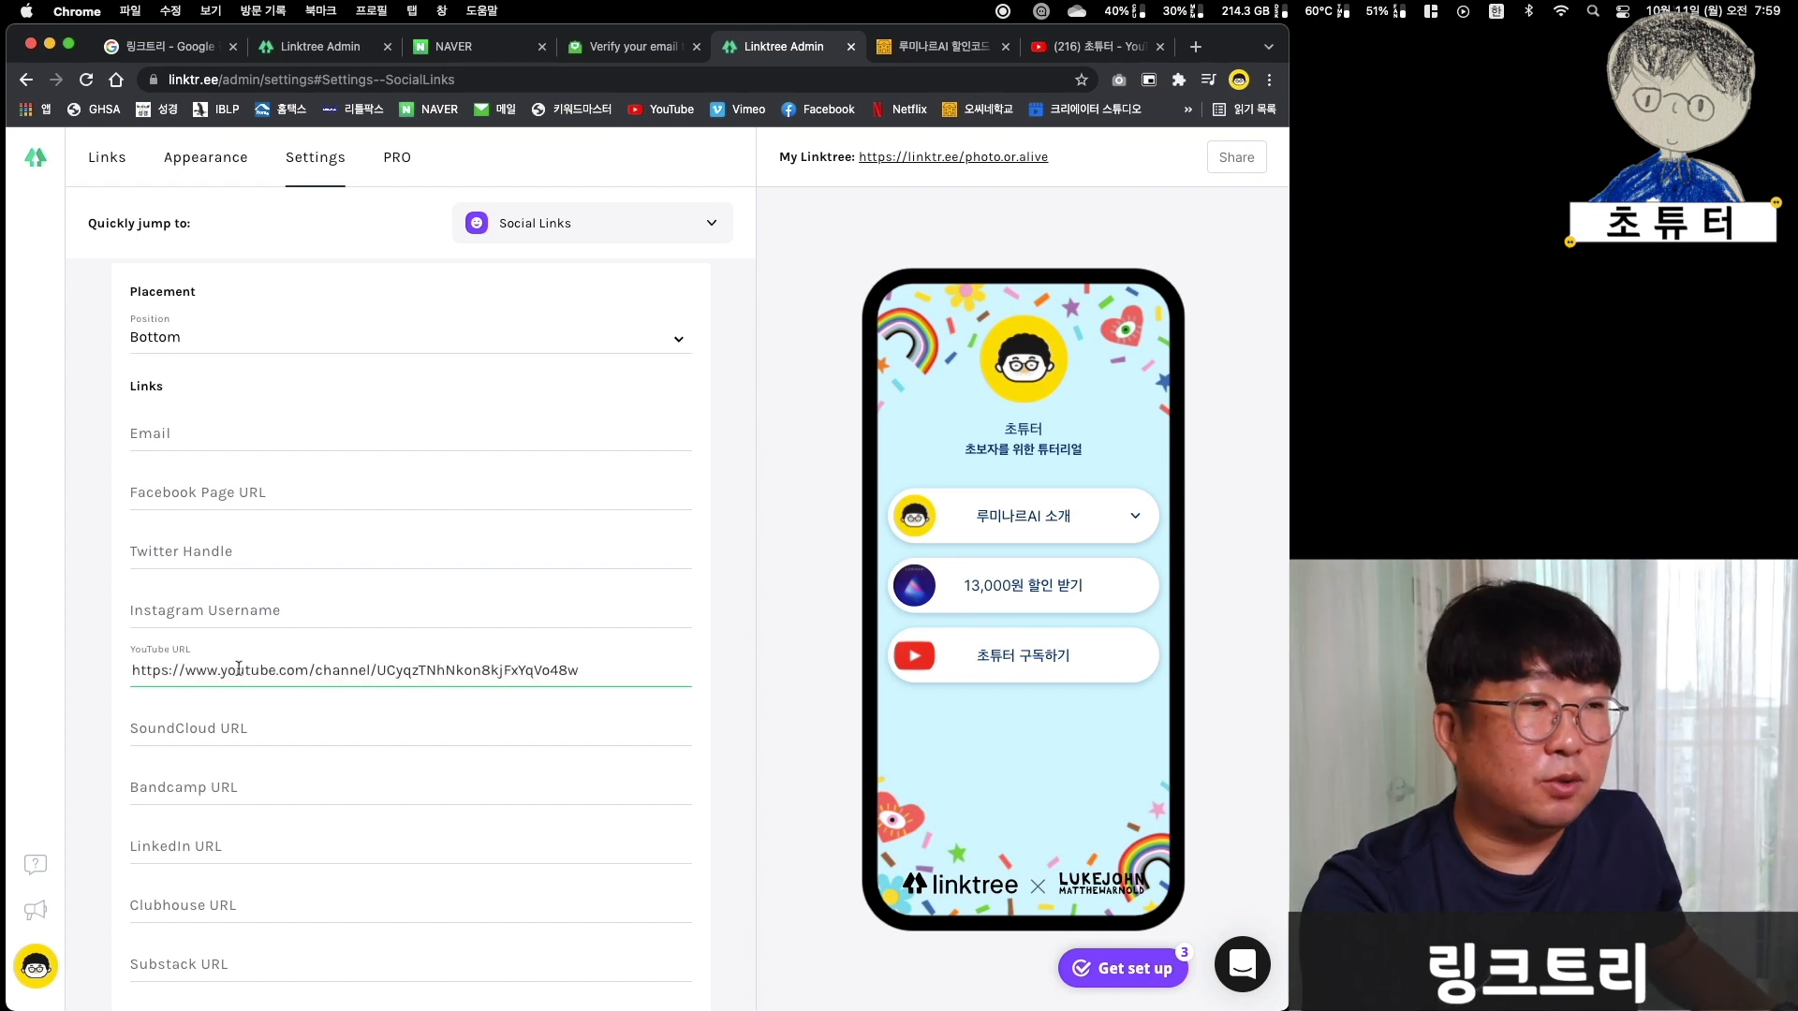
click(84, 738)
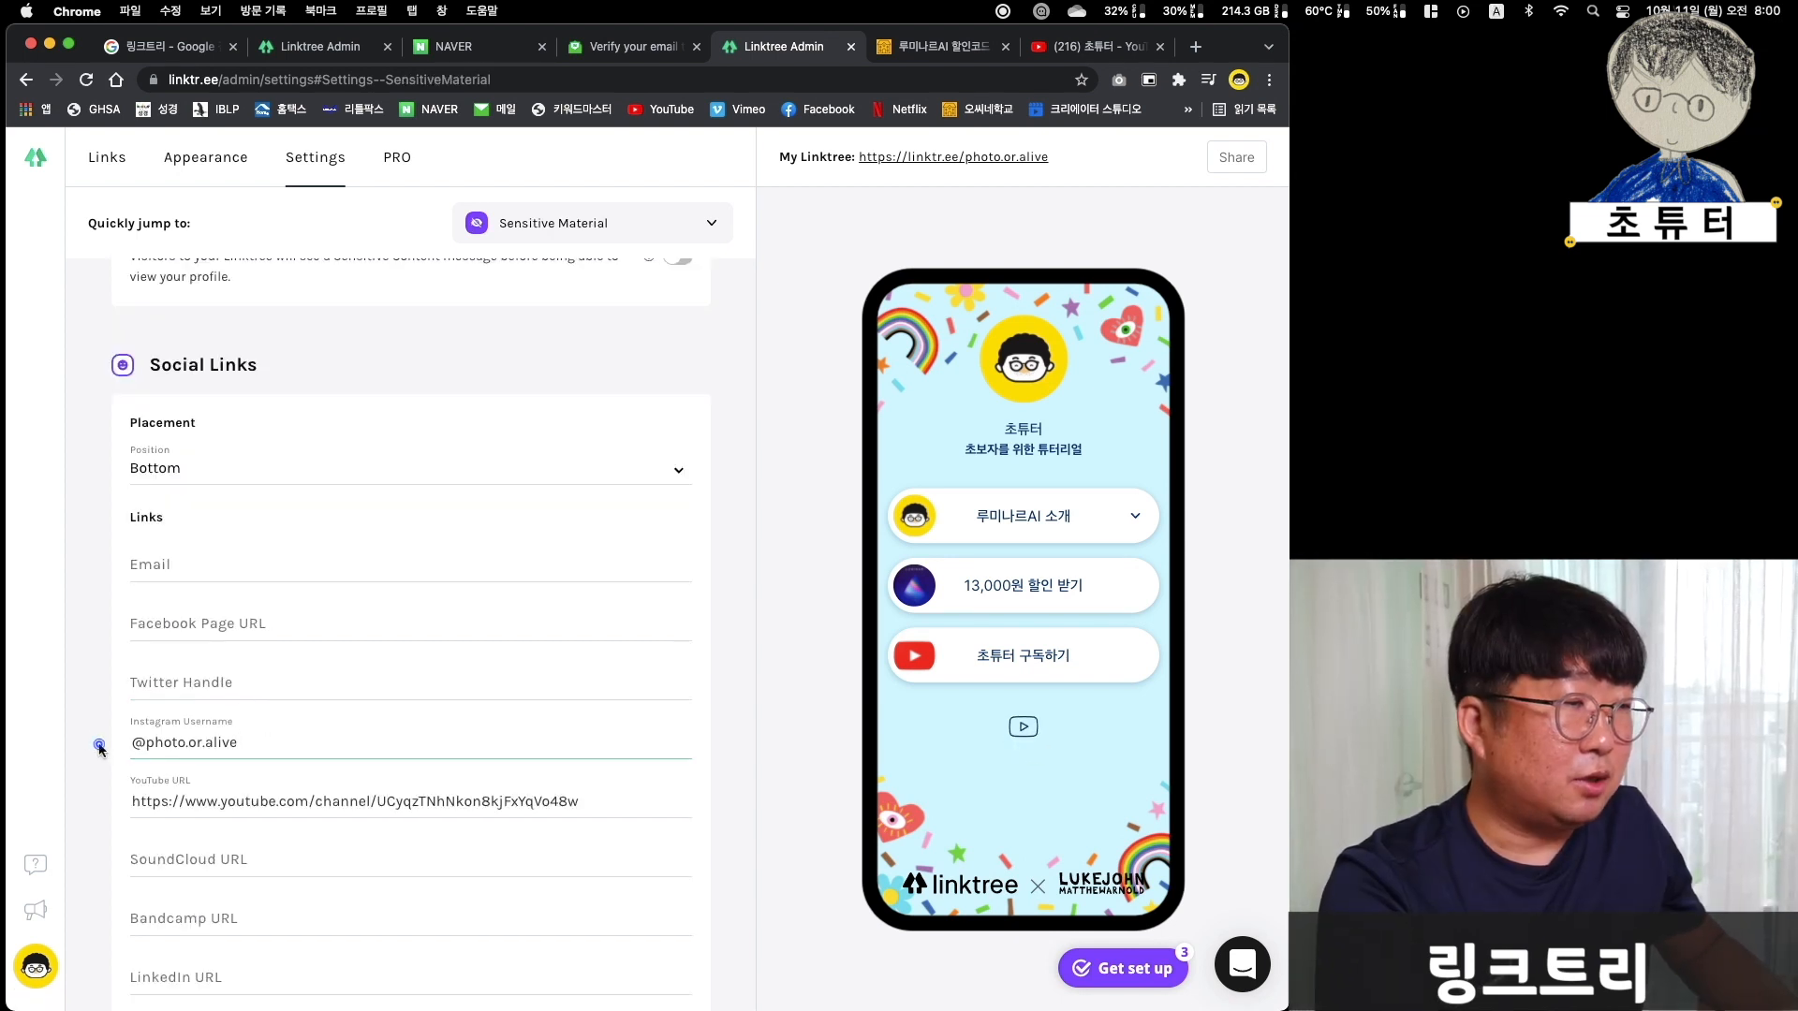
click(99, 745)
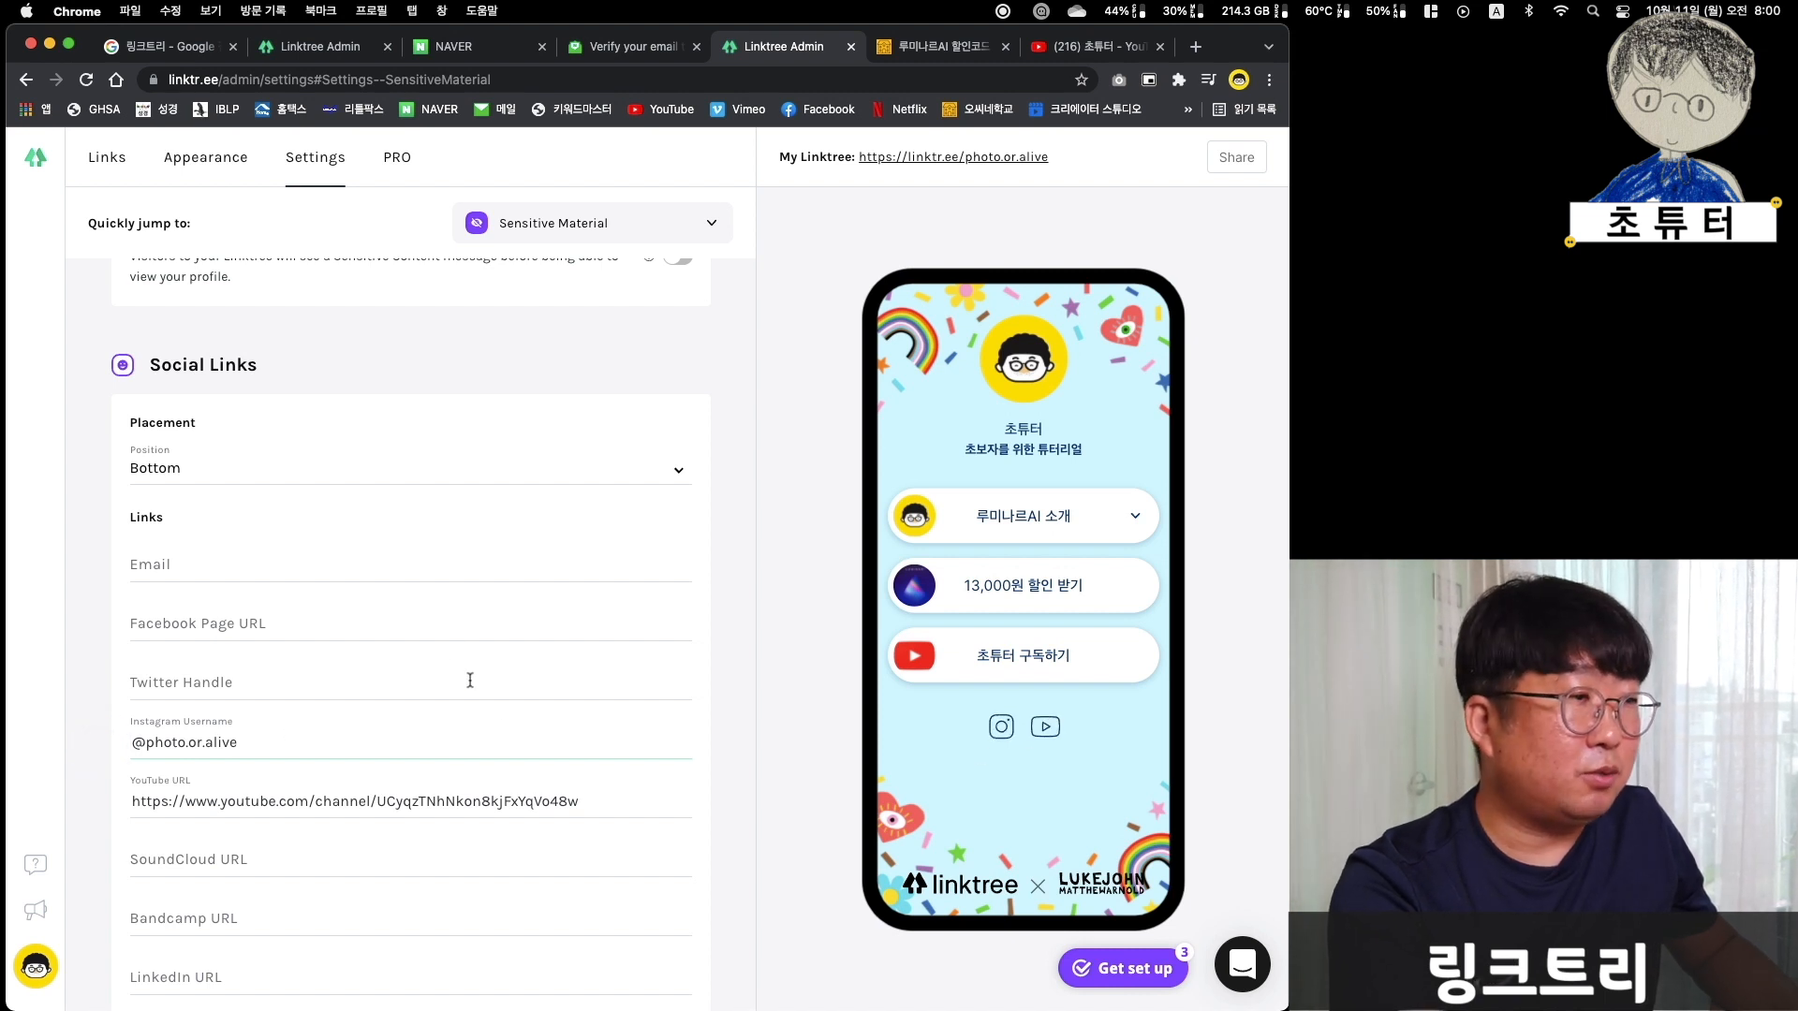
- Try the Top position for the social links and set their placement back to Bottom
scroll(749, 709, down, 2)
scroll(749, 709, up, 3)
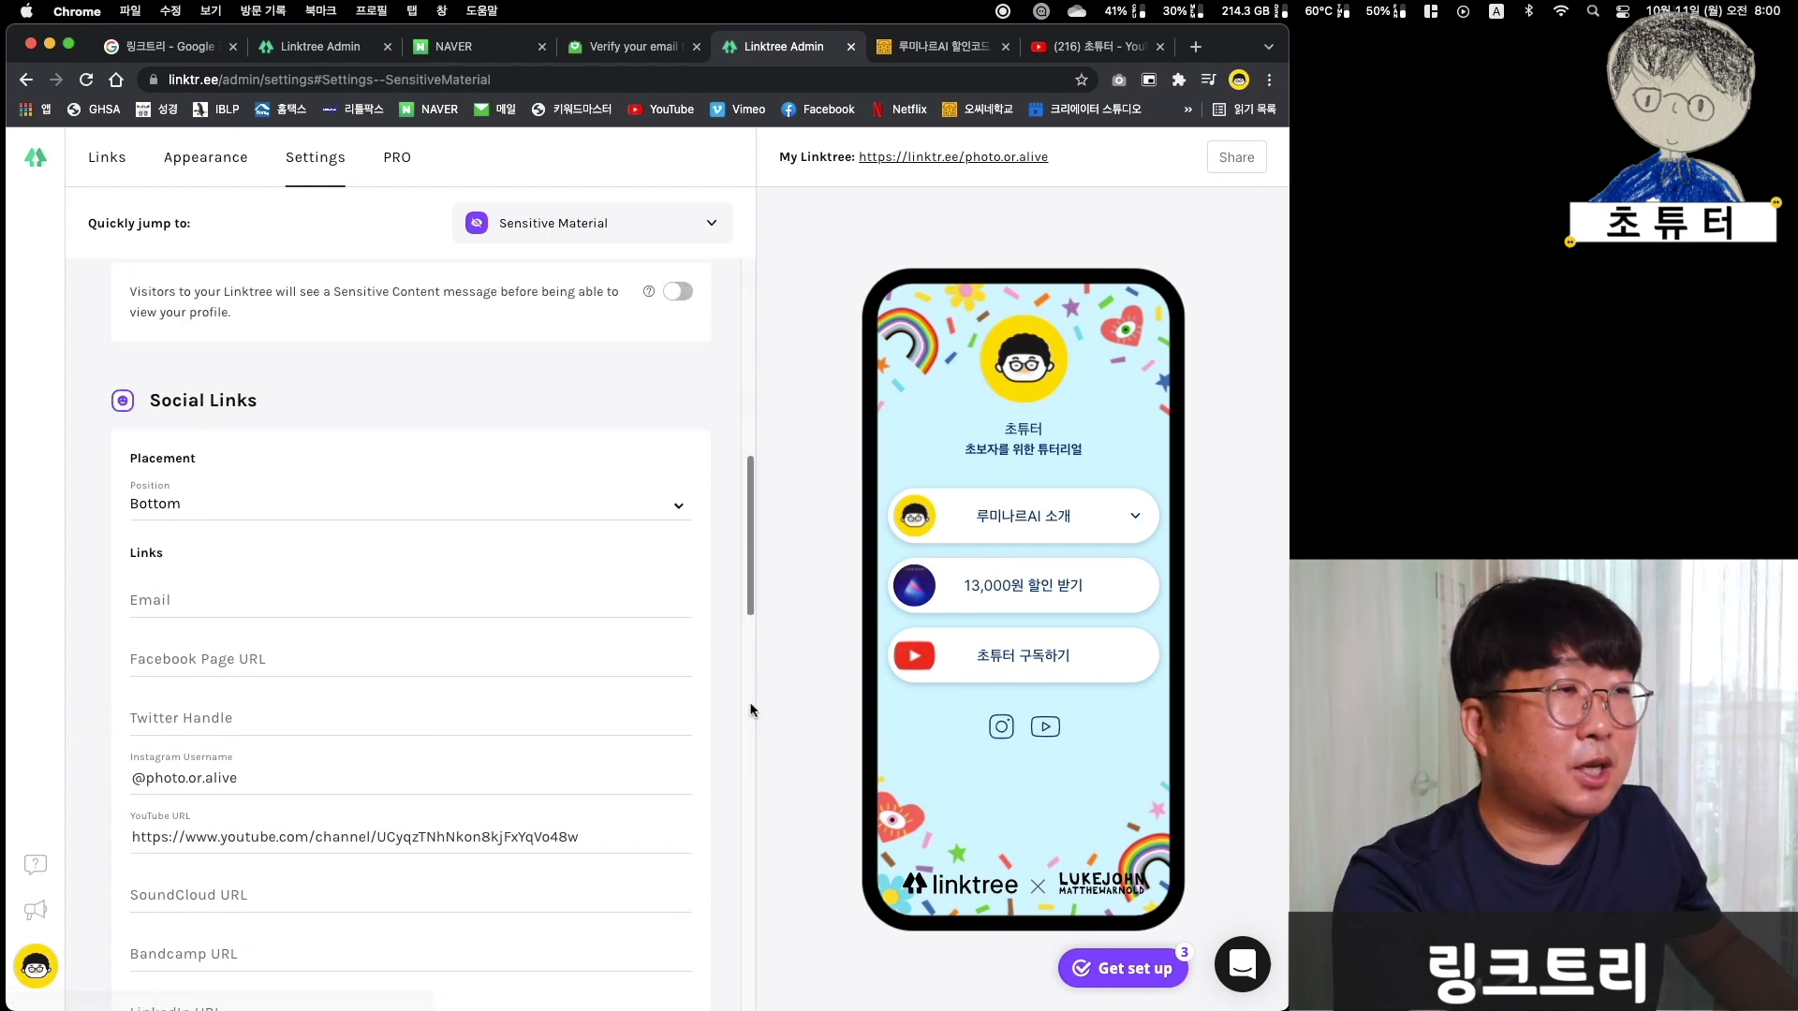
click(210, 505)
click(213, 483)
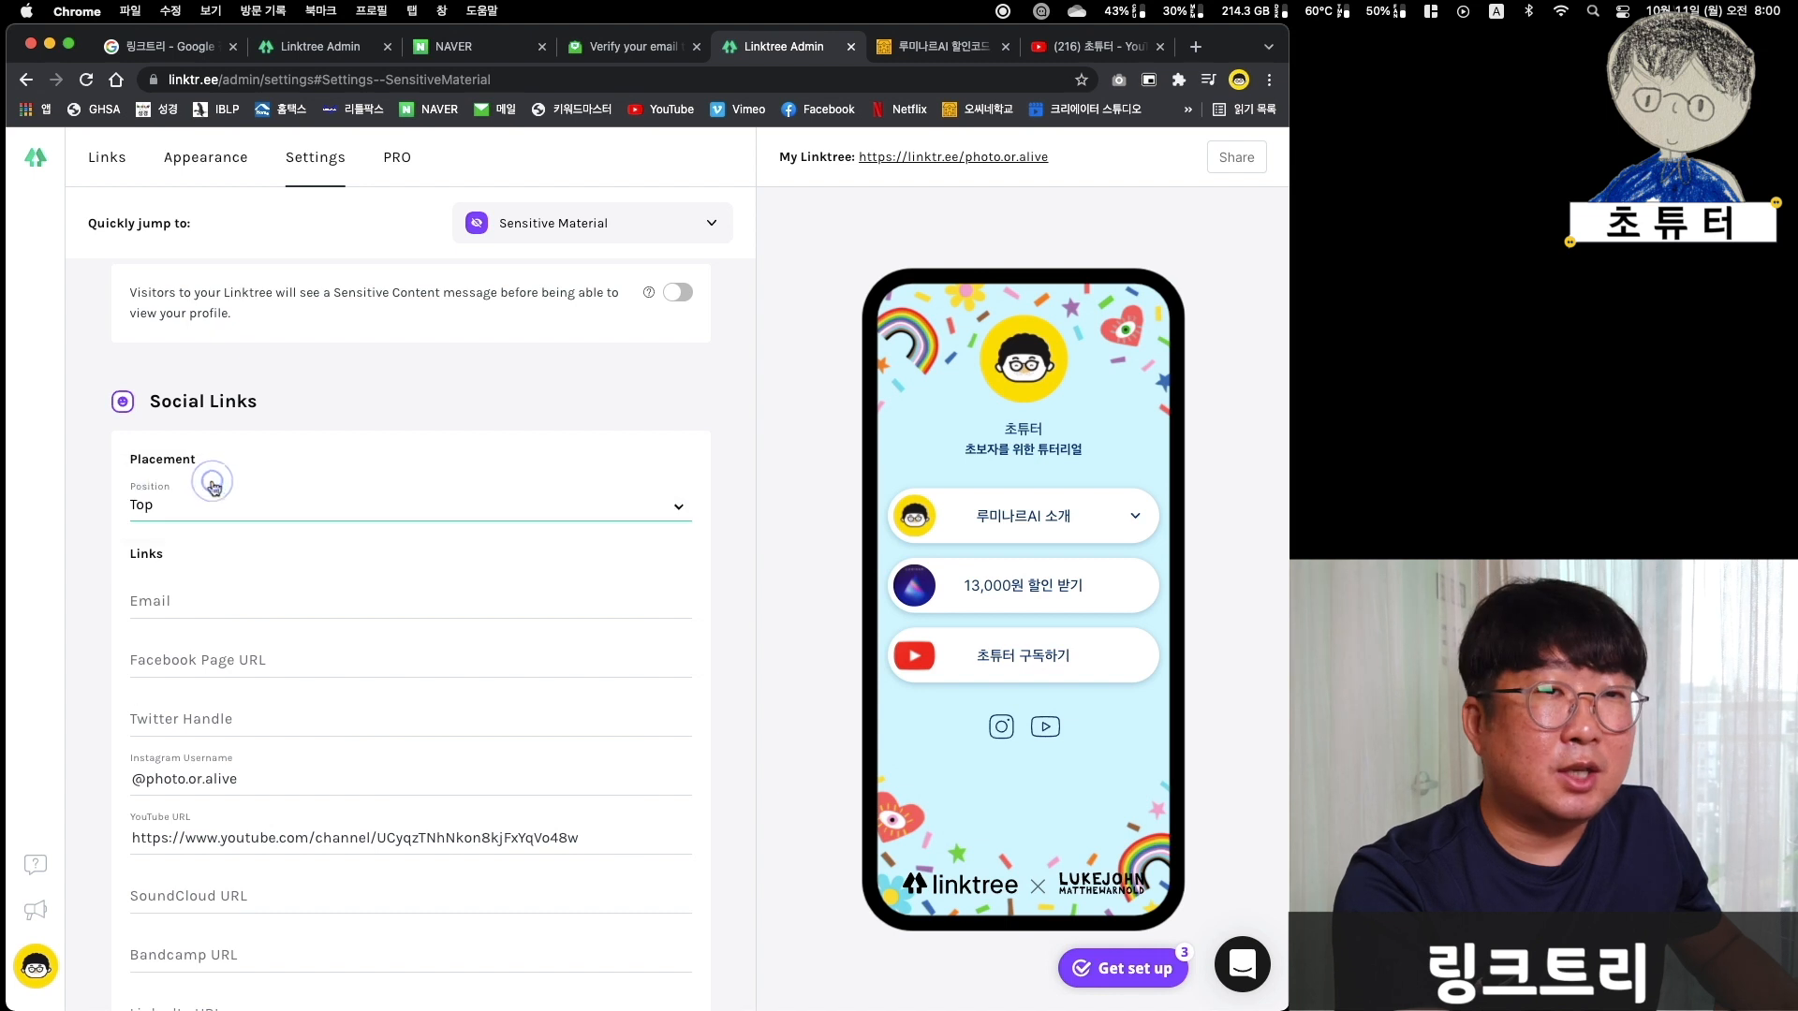
click(214, 487)
click(205, 525)
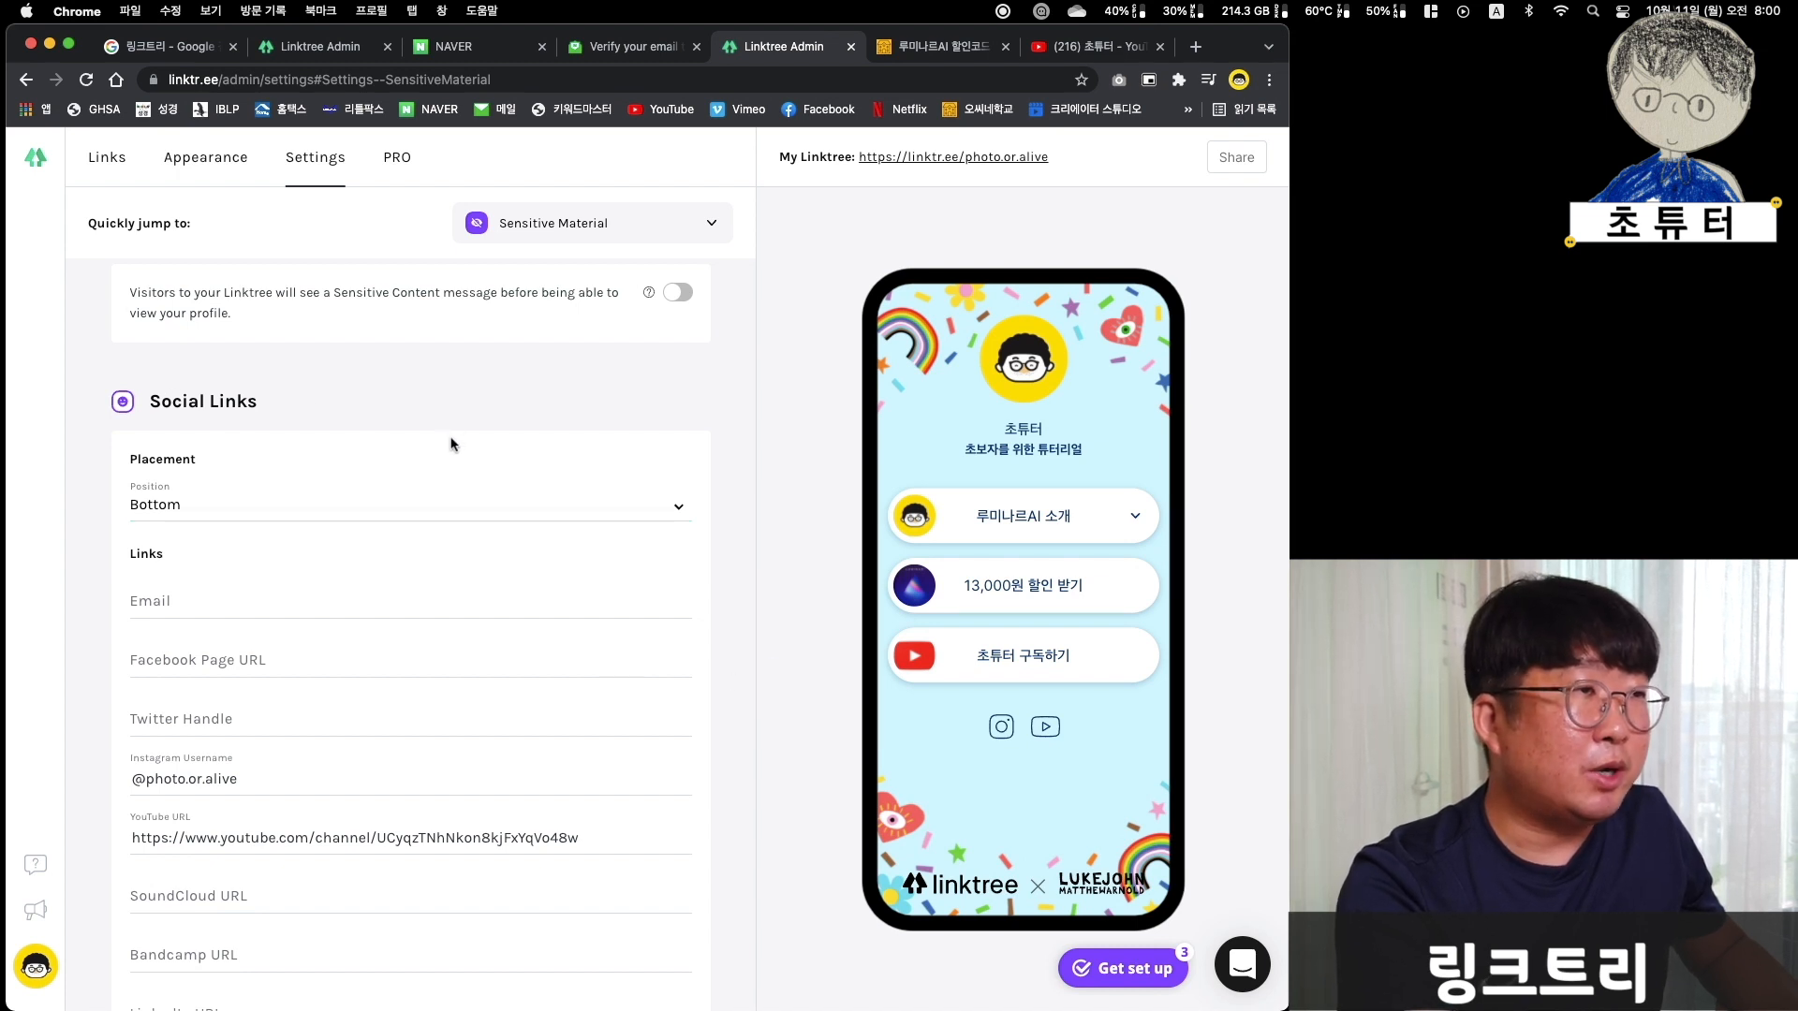
scroll(451, 444, down, 10)
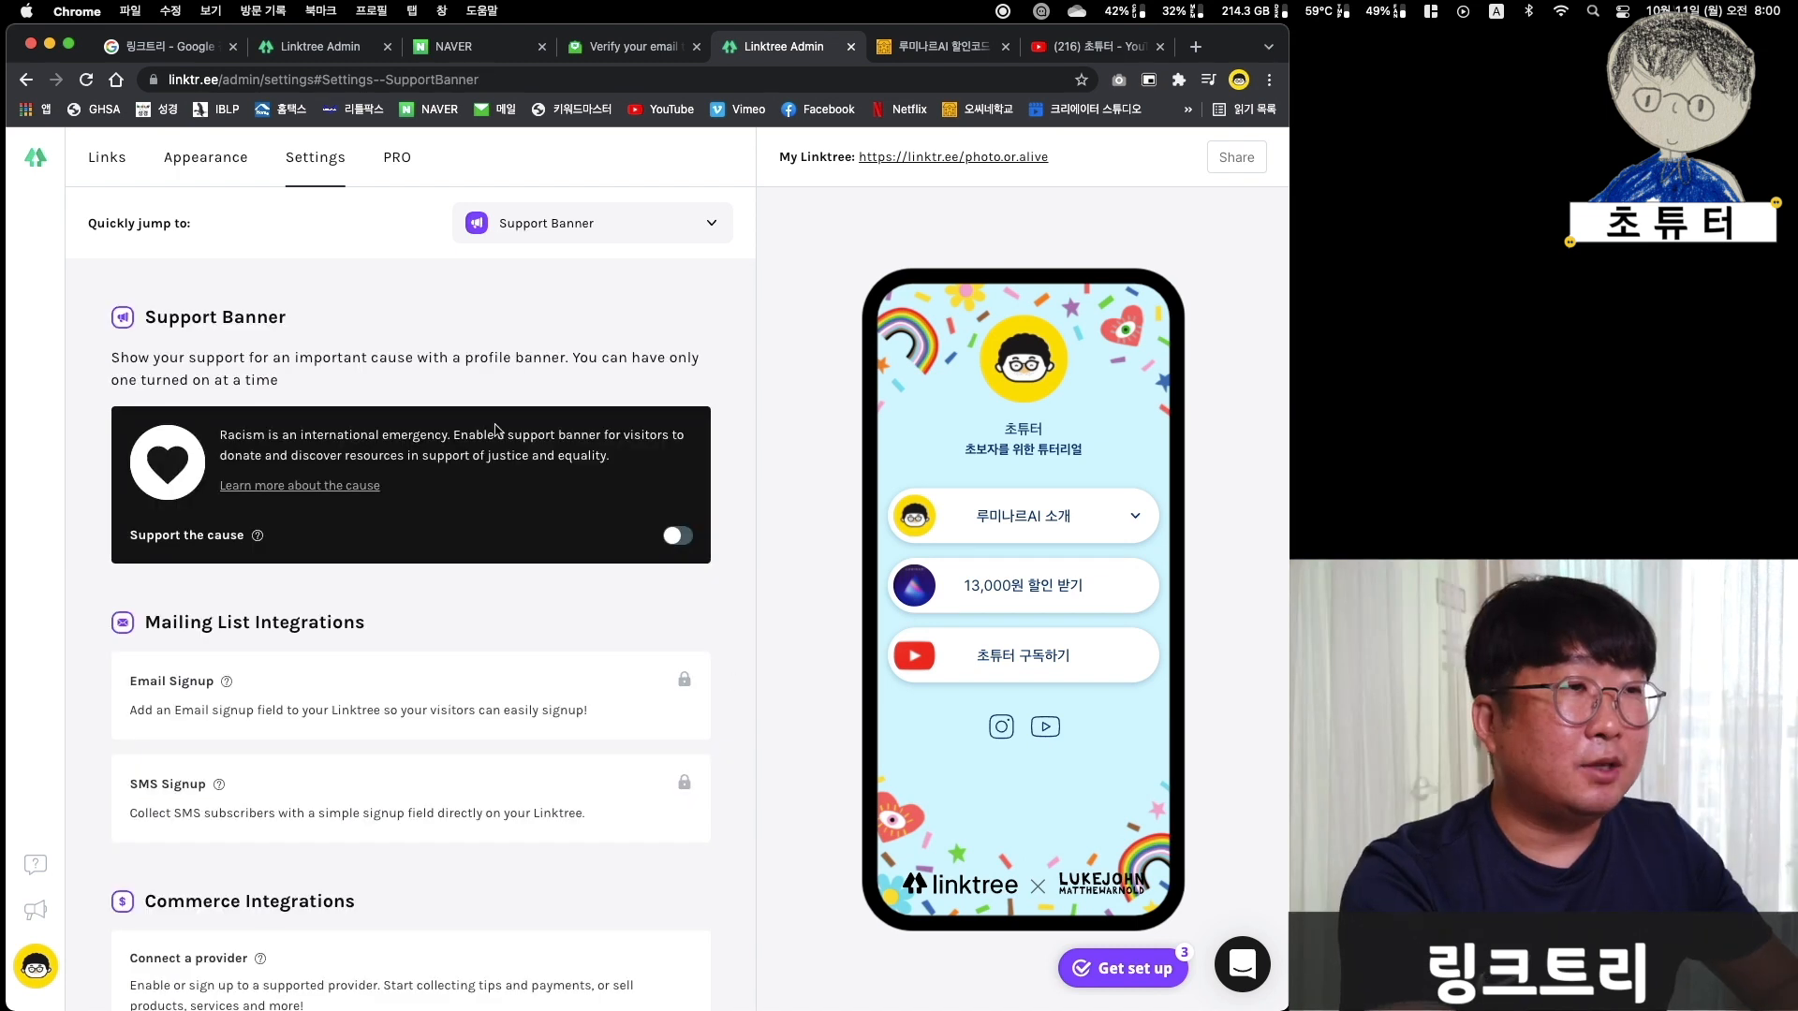